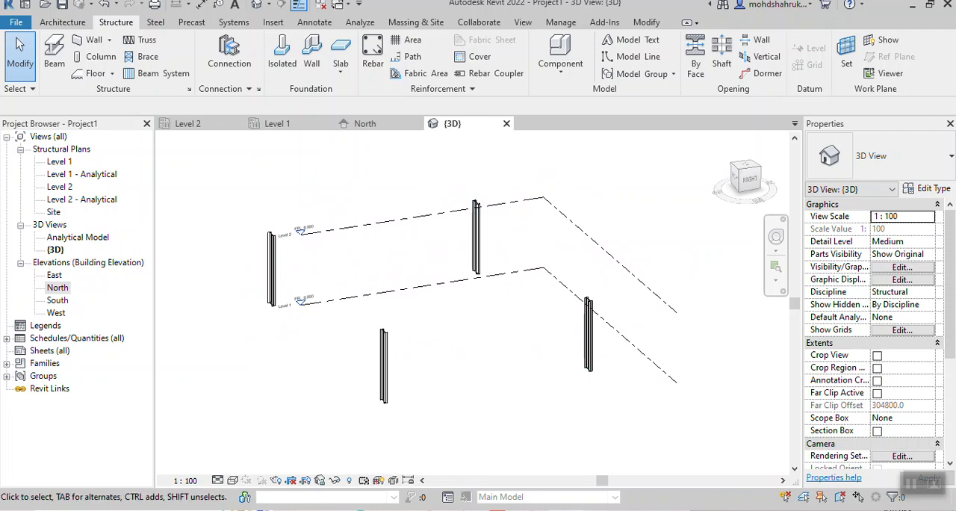
{"action": "middle_click_drag", "start_coordinate": [549, 334], "coordinate": [555, 335]}
{"action": "scroll", "coordinate": [555, 334], "scroll_direction": "down", "scroll_amount": 1}
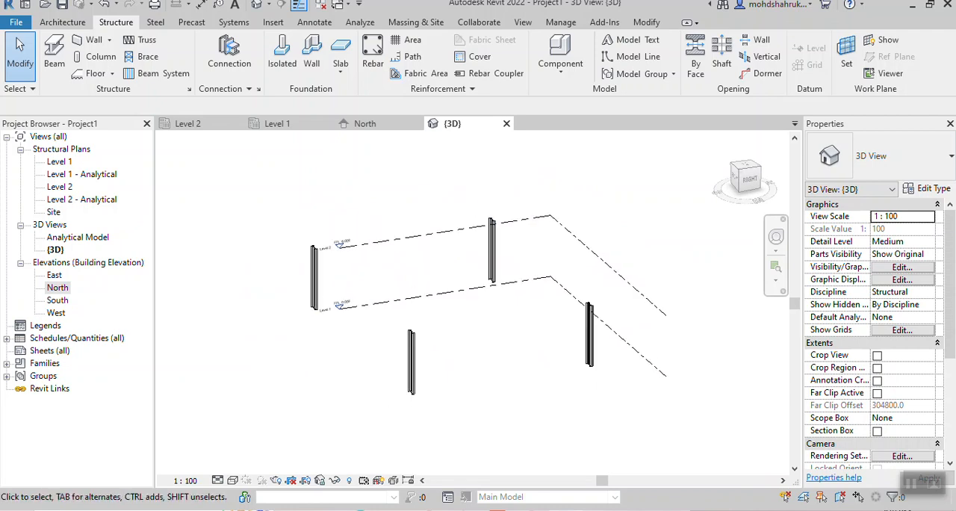
{"action": "scroll", "coordinate": [405, 336], "scroll_direction": "up", "scroll_amount": 2}
{"action": "middle_click_drag", "start_coordinate": [406, 336], "coordinate": [373, 329], "text": "shift"}
{"action": "middle_click_drag", "start_coordinate": [429, 307], "coordinate": [418, 336], "text": "shift"}
{"action": "scroll", "coordinate": [443, 340], "scroll_direction": "down", "scroll_amount": 1}
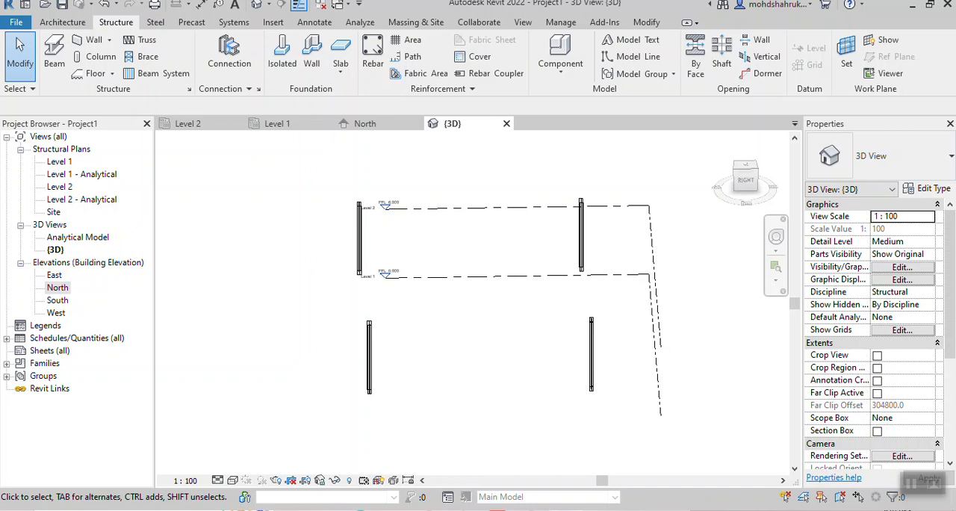
- Close the North elevation view and switch to the Level 2 structural plan showing the four columns
{"action": "left_click", "coordinate": [416, 123]}
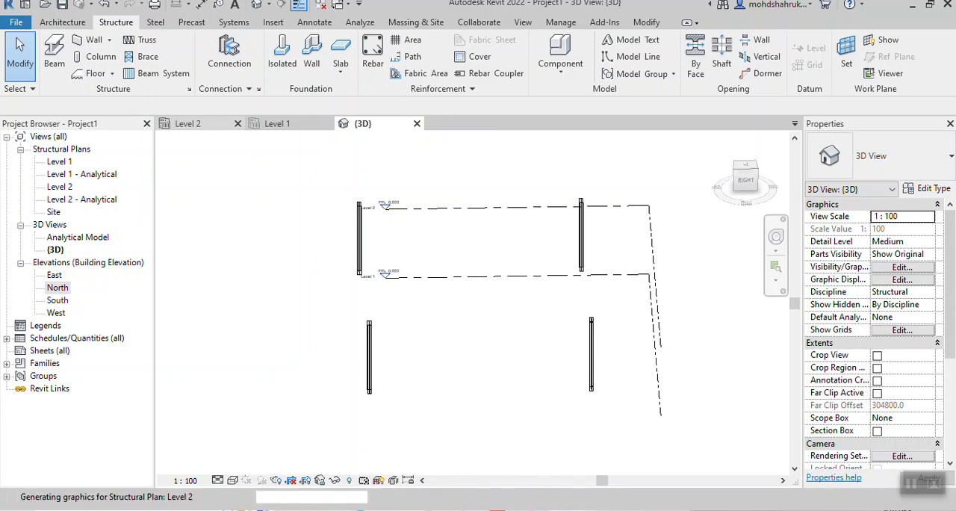
{"action": "left_click", "coordinate": [188, 123]}
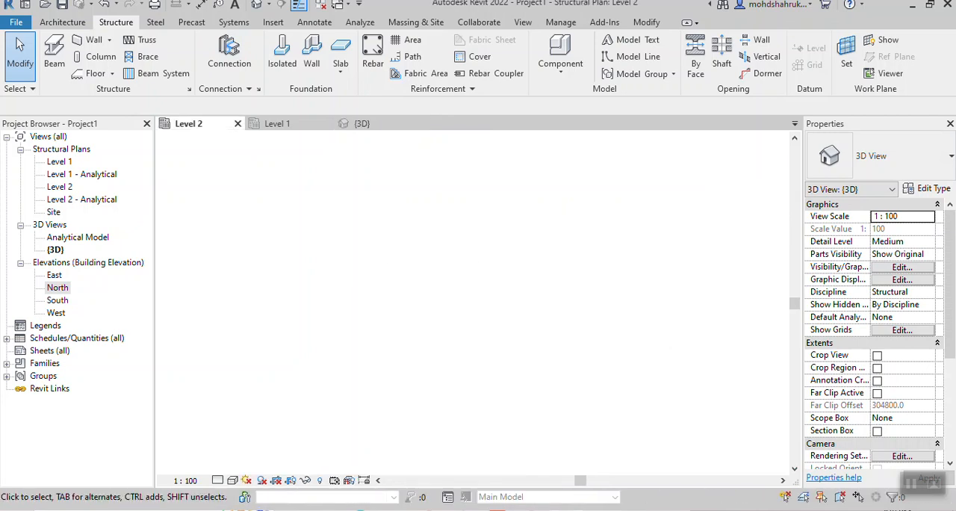
{"action": "scroll", "coordinate": [398, 271], "scroll_direction": "up", "scroll_amount": 7}
{"action": "scroll", "coordinate": [398, 271], "scroll_direction": "down", "scroll_amount": 1}
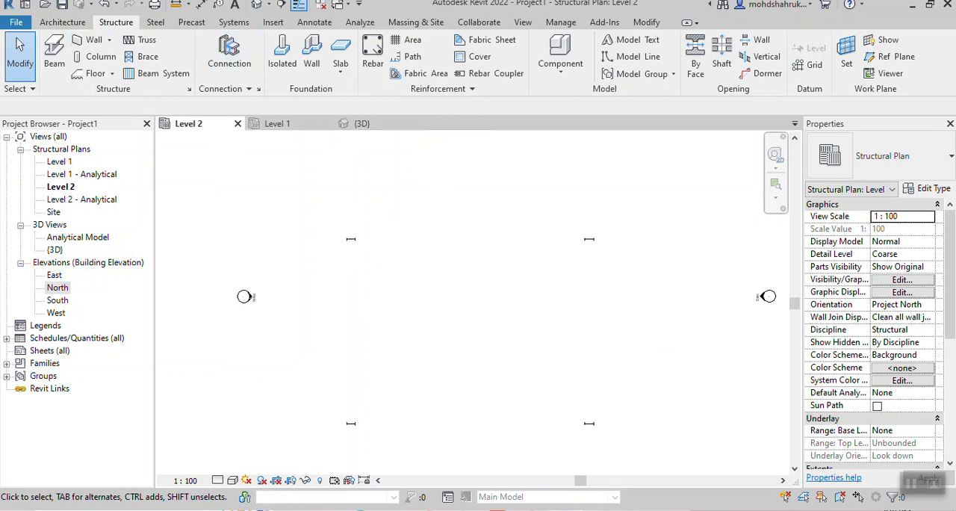
- Draw a closed rectangle of UB305x127x37 universal beams on Level 2, connecting the midpoints of the four columns
{"action": "key", "text": "b"}
{"action": "key", "text": "m"}
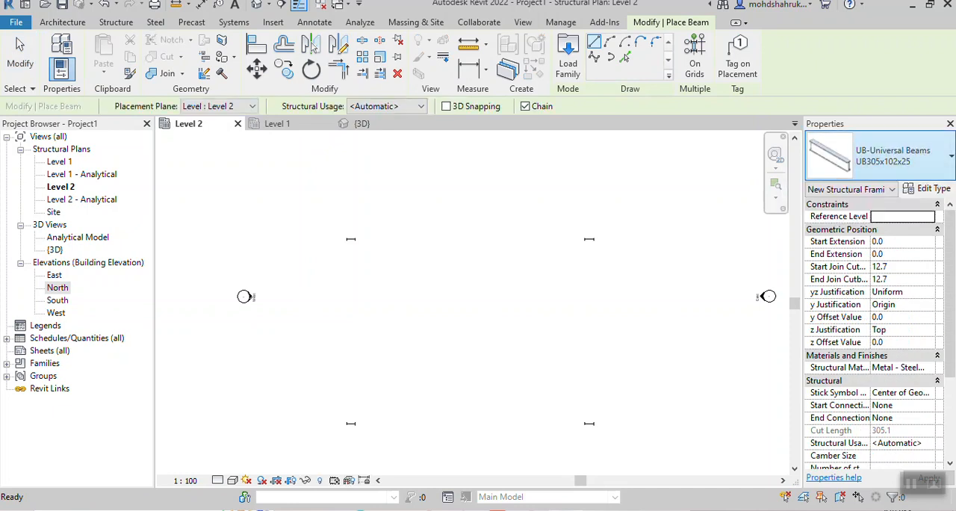
{"action": "left_click", "coordinate": [892, 155]}
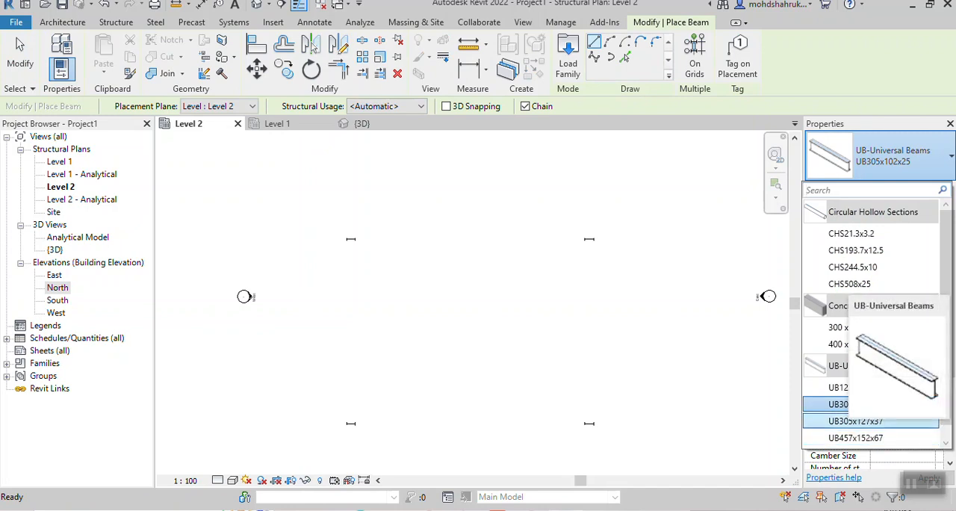
{"action": "left_click", "coordinate": [866, 422]}
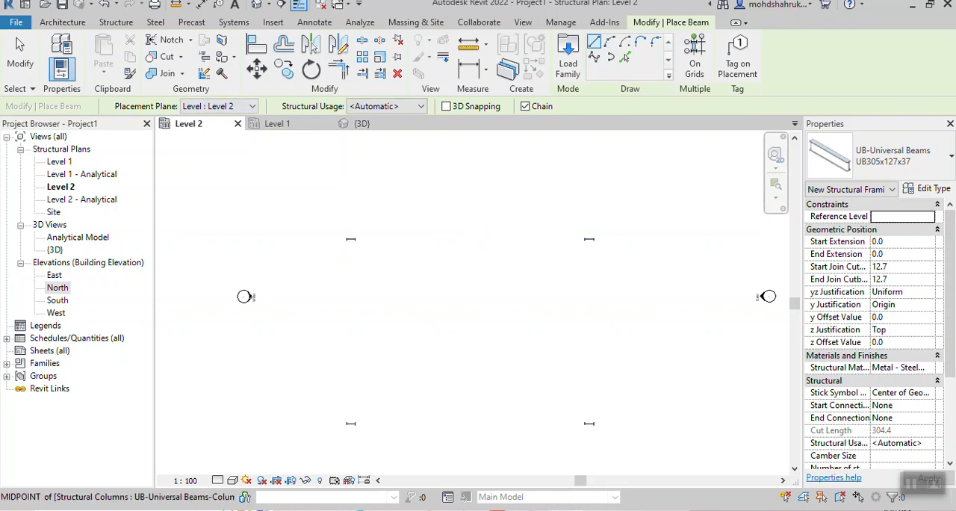
{"action": "left_click", "coordinate": [350, 238]}
{"action": "left_click", "coordinate": [589, 239]}
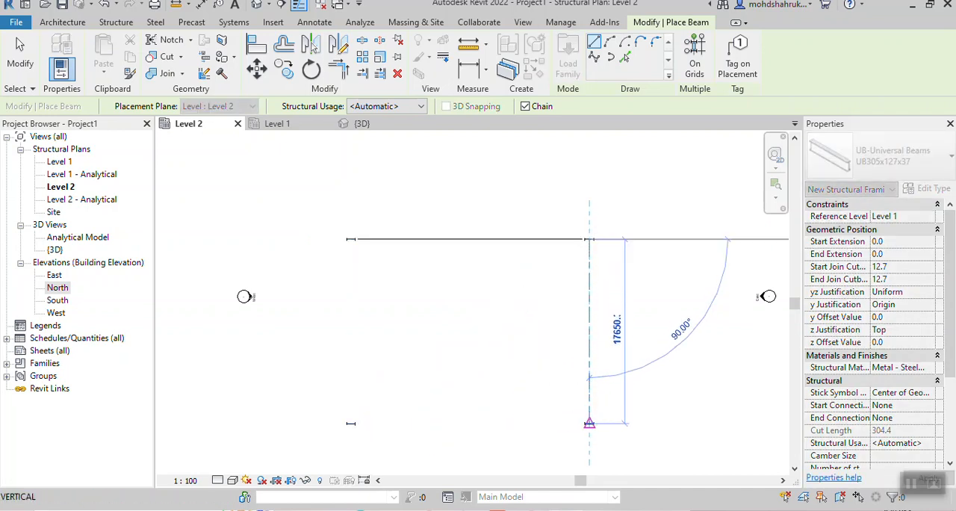
{"action": "left_click", "coordinate": [589, 423]}
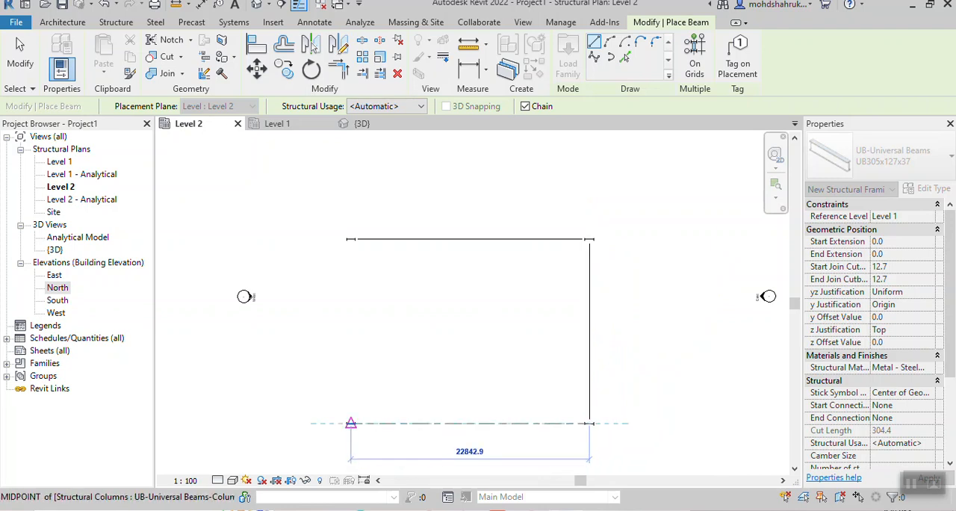
{"action": "left_click", "coordinate": [350, 423]}
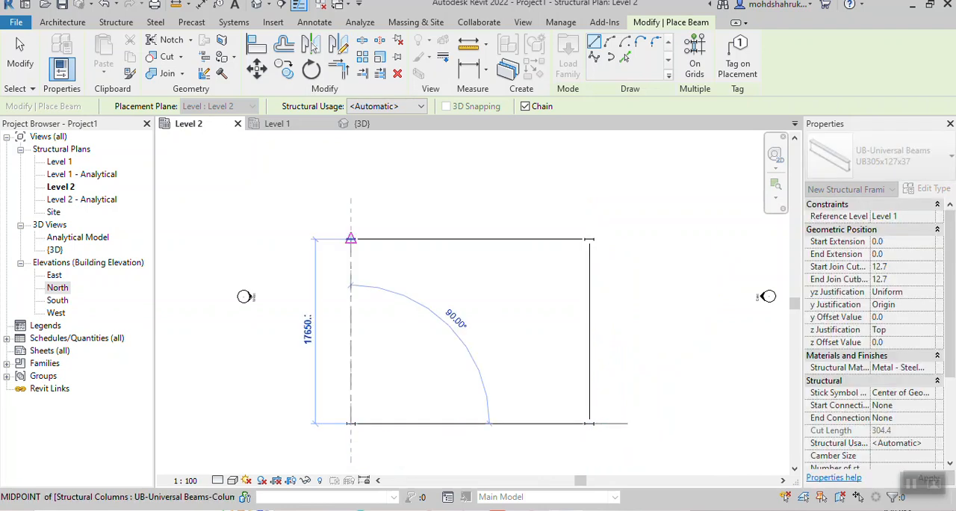
{"action": "left_click", "coordinate": [350, 239]}
{"action": "key", "text": "Escape"}
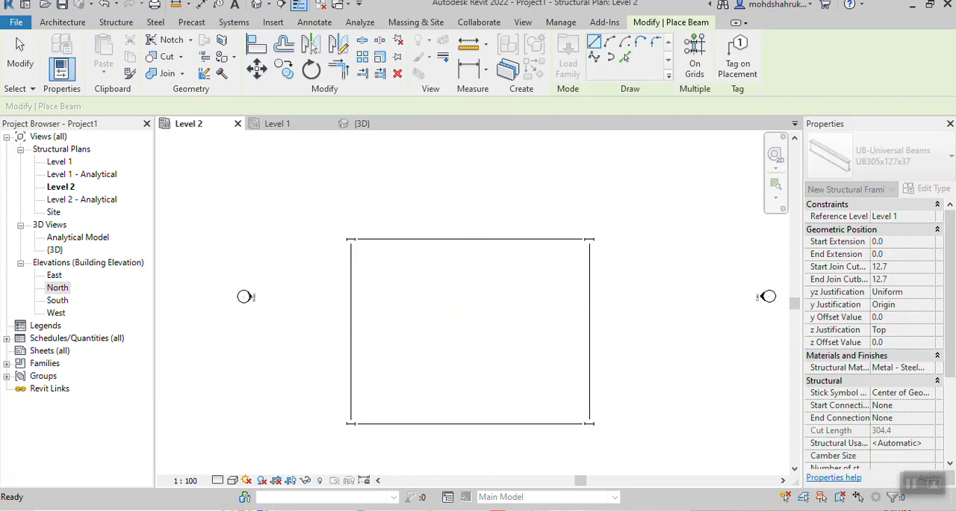
- Examine the new beams and their connections to the columns in the 3D view
{"action": "left_click", "coordinate": [362, 123]}
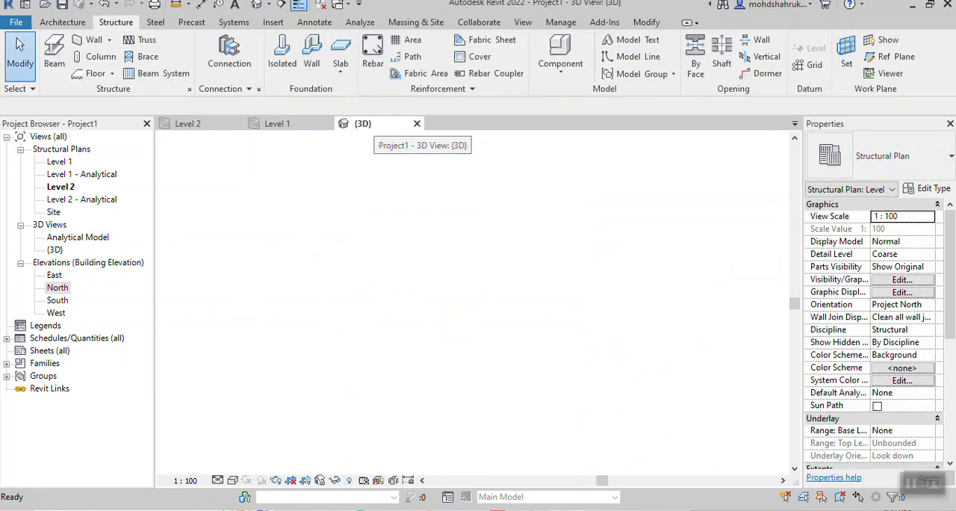
{"action": "middle_click_drag", "start_coordinate": [452, 310], "coordinate": [526, 306], "text": "shift"}
{"action": "scroll", "coordinate": [527, 306], "scroll_direction": "up", "scroll_amount": 3}
{"action": "scroll", "coordinate": [626, 321], "scroll_direction": "up", "scroll_amount": 3}
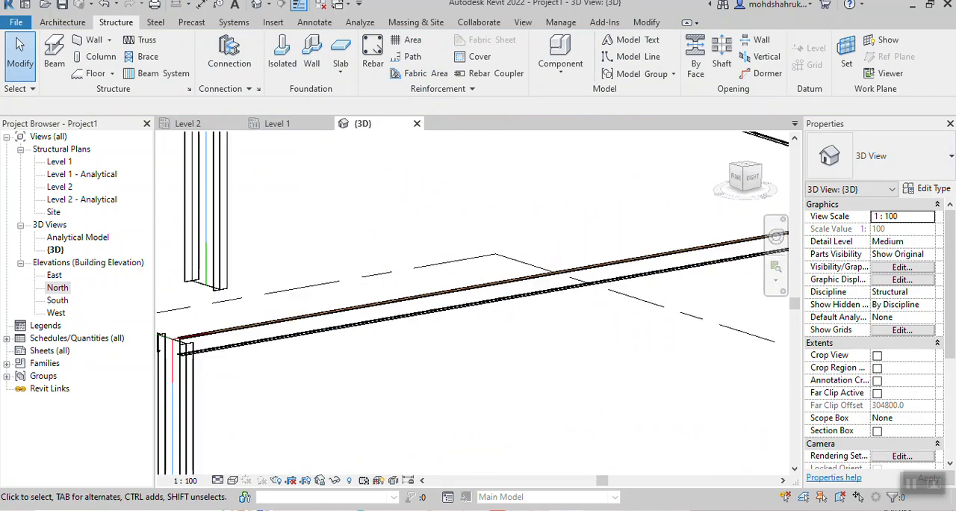
{"action": "scroll", "coordinate": [600, 323], "scroll_direction": "down", "scroll_amount": 3}
{"action": "mouse_move", "coordinate": [600, 323]}
{"action": "middle_mouse_down", "text": "shift"}
{"action": "mouse_move", "coordinate": [541, 321]}
{"action": "mouse_move", "coordinate": [543, 299]}
{"action": "mouse_move", "coordinate": [576, 318]}
{"action": "mouse_move", "coordinate": [650, 300]}
{"action": "mouse_move", "coordinate": [602, 332]}
{"action": "mouse_move", "coordinate": [586, 317]}
{"action": "middle_mouse_up", "text": "shift"}
{"action": "scroll", "coordinate": [530, 372], "scroll_direction": "down", "scroll_amount": 3}
{"action": "middle_click_drag", "start_coordinate": [530, 372], "coordinate": [502, 379], "text": "shift"}
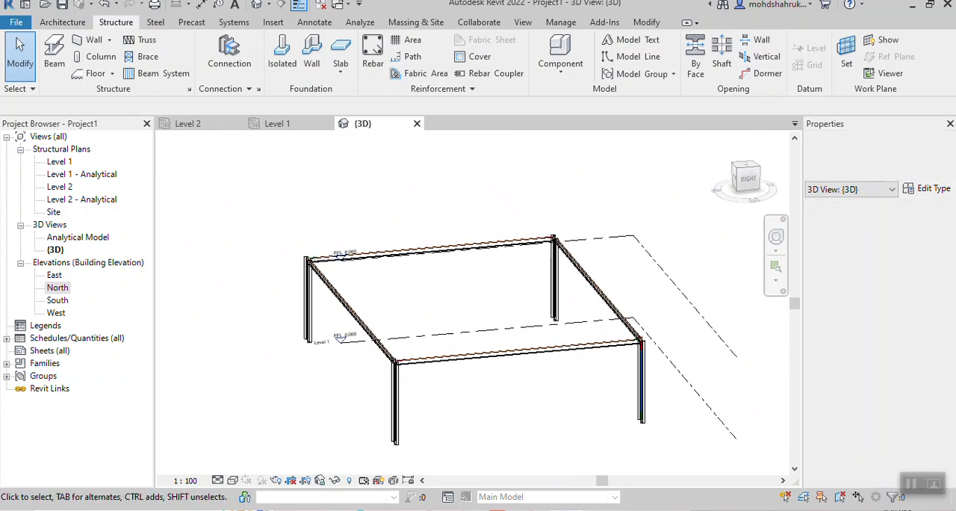
- Select all UB305x127x37 beam instances in the project and change their type to UB457x152x67
{"action": "left_click", "coordinate": [485, 353]}
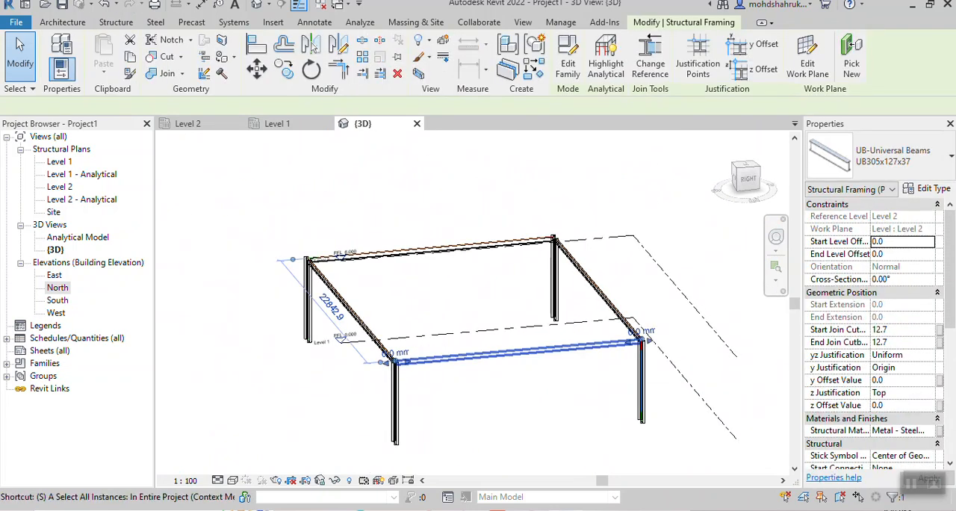
{"action": "key", "text": "s"}
{"action": "key", "text": "a"}
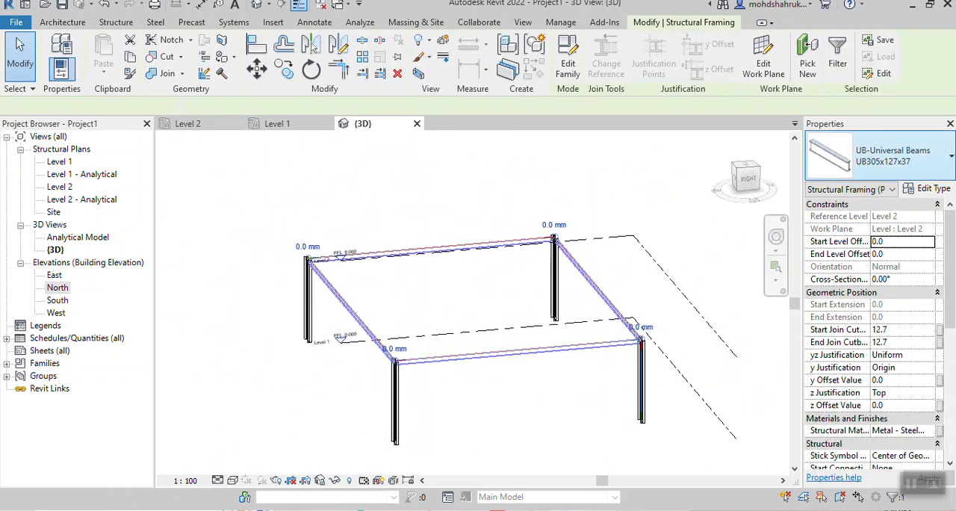
{"action": "left_click", "coordinate": [893, 156]}
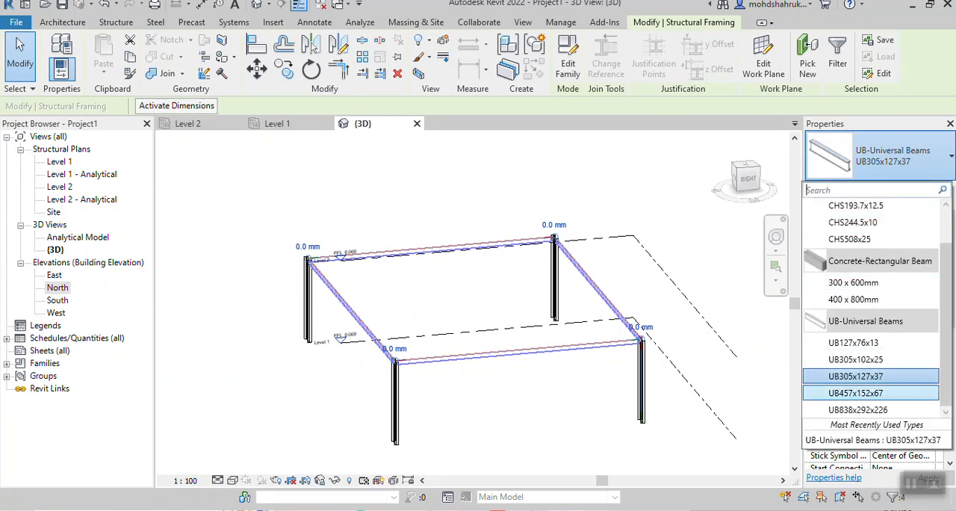
{"action": "left_click", "coordinate": [856, 393]}
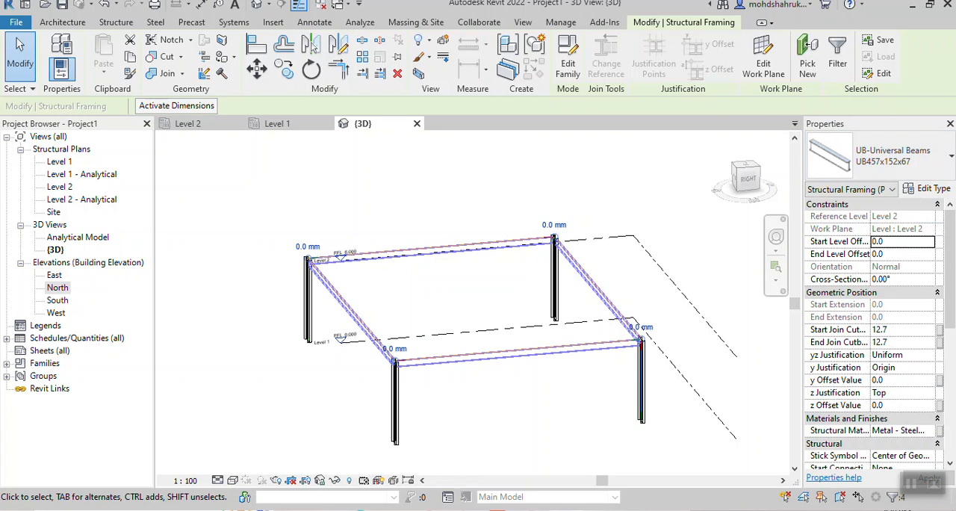
{"action": "key", "text": "Escape"}
- Set the visual style of the 3D view to Shaded
{"action": "scroll", "coordinate": [266, 355], "scroll_direction": "up", "scroll_amount": 5}
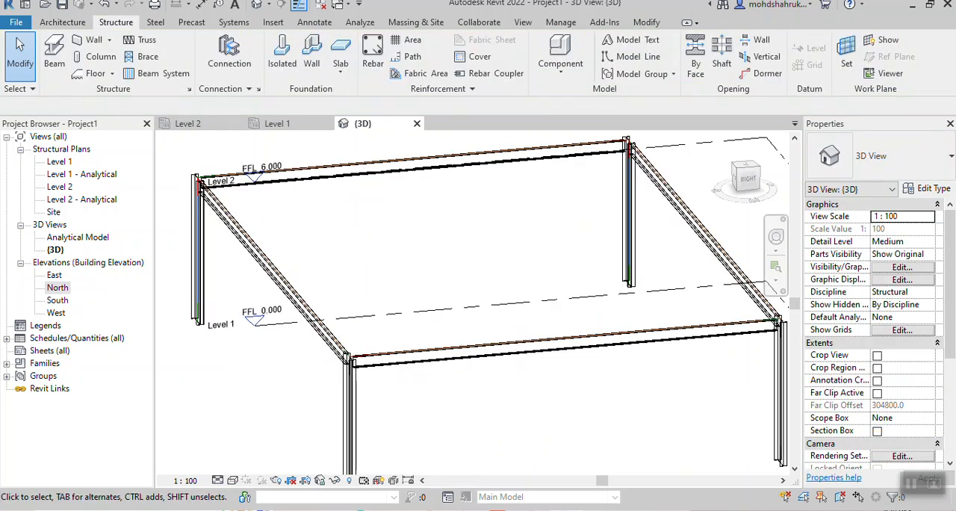
{"action": "scroll", "coordinate": [472, 302], "scroll_direction": "down", "scroll_amount": 6}
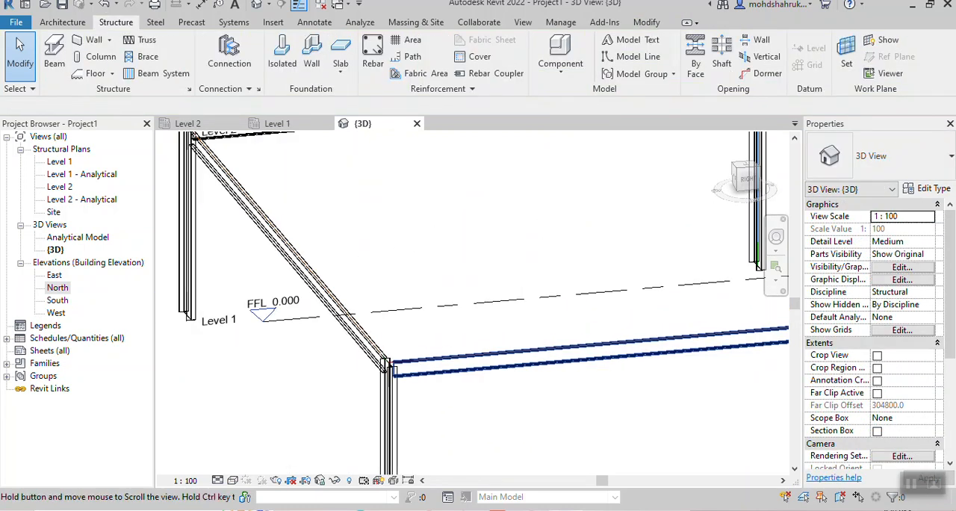
{"action": "mouse_move", "coordinate": [478, 336]}
{"action": "middle_mouse_down"}
{"action": "mouse_move", "coordinate": [465, 339]}
{"action": "mouse_move", "coordinate": [534, 342]}
{"action": "mouse_move", "coordinate": [477, 344]}
{"action": "middle_mouse_up"}
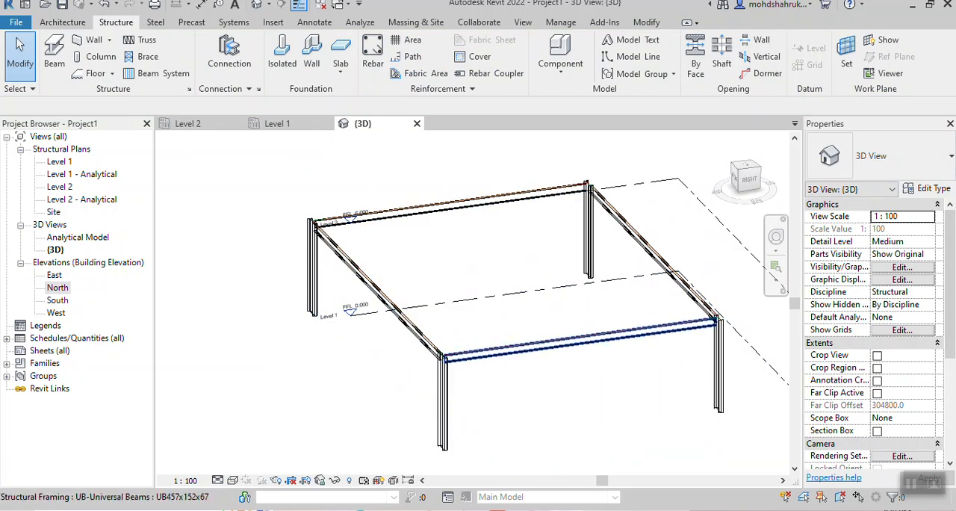
{"action": "scroll", "coordinate": [483, 371], "scroll_direction": "up", "scroll_amount": 3}
{"action": "scroll", "coordinate": [422, 373], "scroll_direction": "down", "scroll_amount": 2}
{"action": "middle_click_drag", "start_coordinate": [423, 373], "coordinate": [387, 381]}
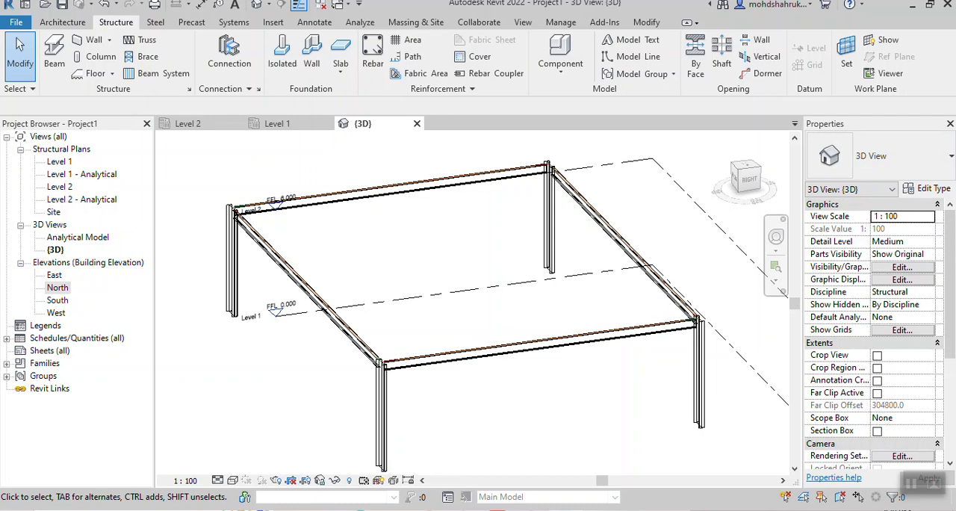
{"action": "left_click", "coordinate": [233, 480]}
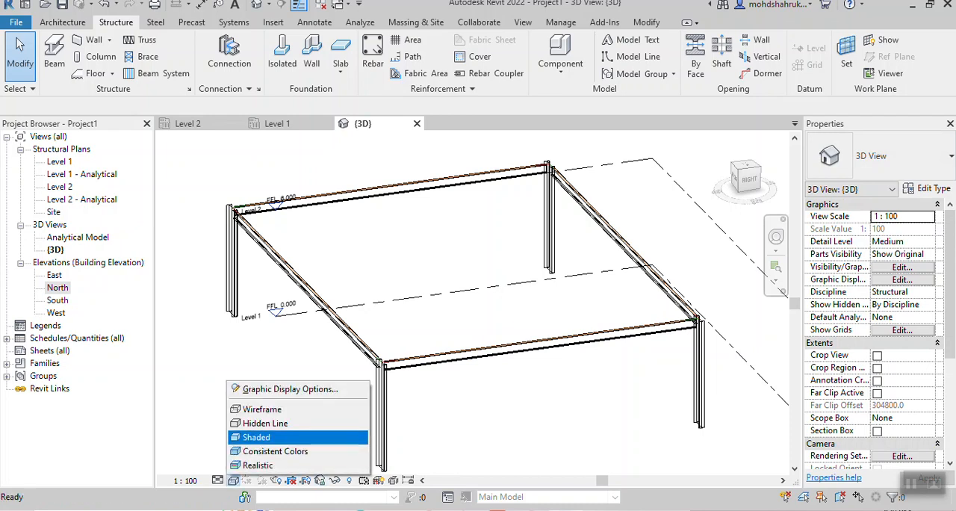
{"action": "left_click", "coordinate": [256, 437]}
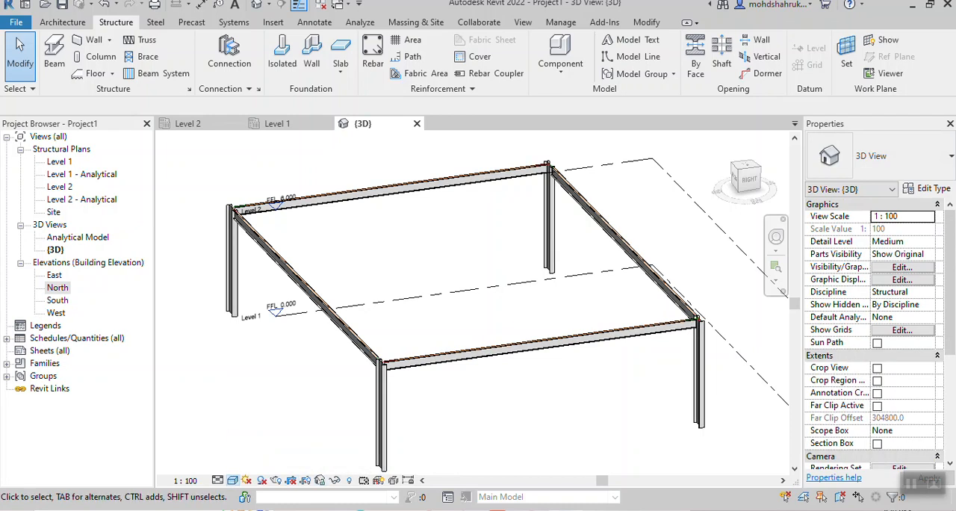
- Examine the shaded frame of columns and beams in 3D from different angles and distances
{"action": "scroll", "coordinate": [477, 374], "scroll_direction": "up", "scroll_amount": 3}
{"action": "middle_click_drag", "start_coordinate": [476, 373], "coordinate": [448, 345], "text": "shift"}
{"action": "middle_click_drag", "start_coordinate": [448, 345], "coordinate": [440, 328]}
{"action": "scroll", "coordinate": [490, 352], "scroll_direction": "down", "scroll_amount": 5}
{"action": "middle_click_drag", "start_coordinate": [491, 352], "coordinate": [501, 369], "text": "shift"}
{"action": "scroll", "coordinate": [569, 347], "scroll_direction": "down", "scroll_amount": 2}
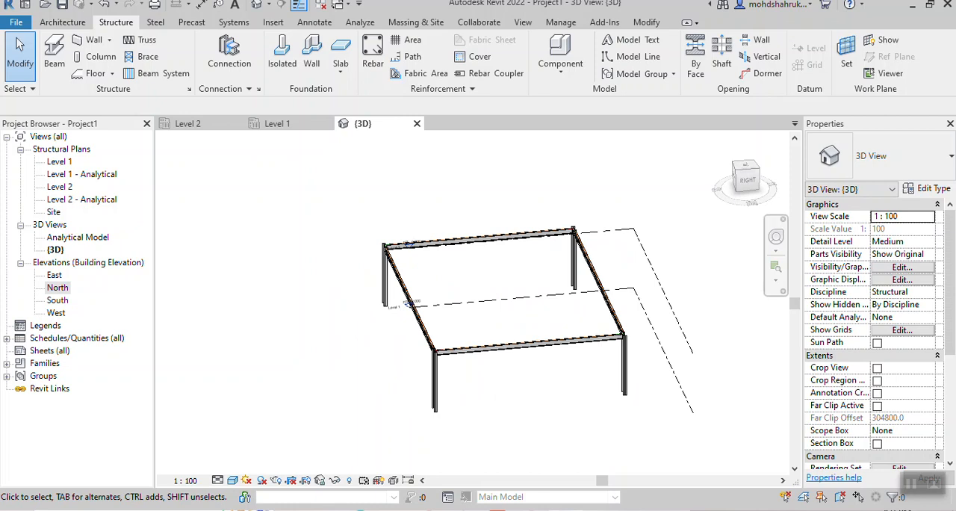
{"action": "middle_click_drag", "start_coordinate": [500, 368], "coordinate": [537, 348], "text": "shift"}
{"action": "scroll", "coordinate": [571, 308], "scroll_direction": "up", "scroll_amount": 3}
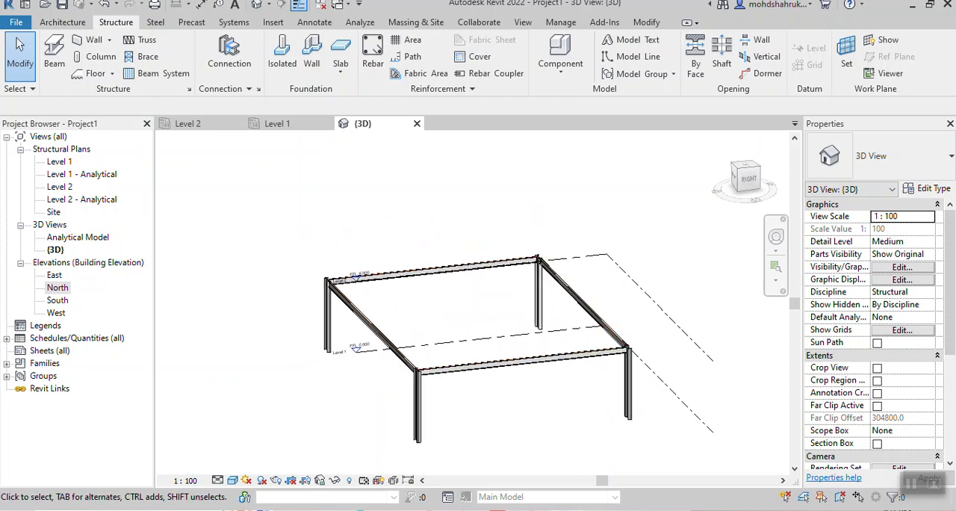
{"action": "scroll", "coordinate": [518, 369], "scroll_direction": "up", "scroll_amount": 3}
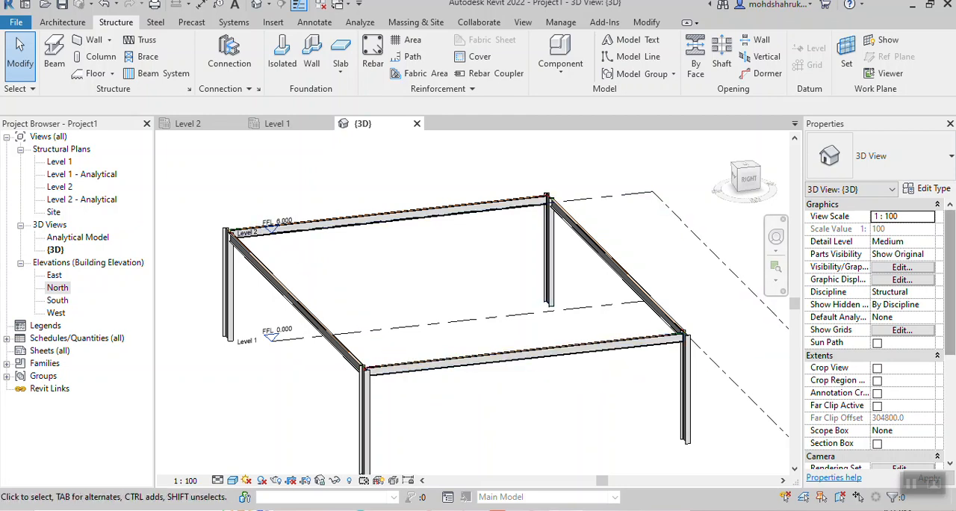
- Return to the Level 2 structural plan with the rectangular beam frame
{"action": "left_click", "coordinate": [187, 123]}
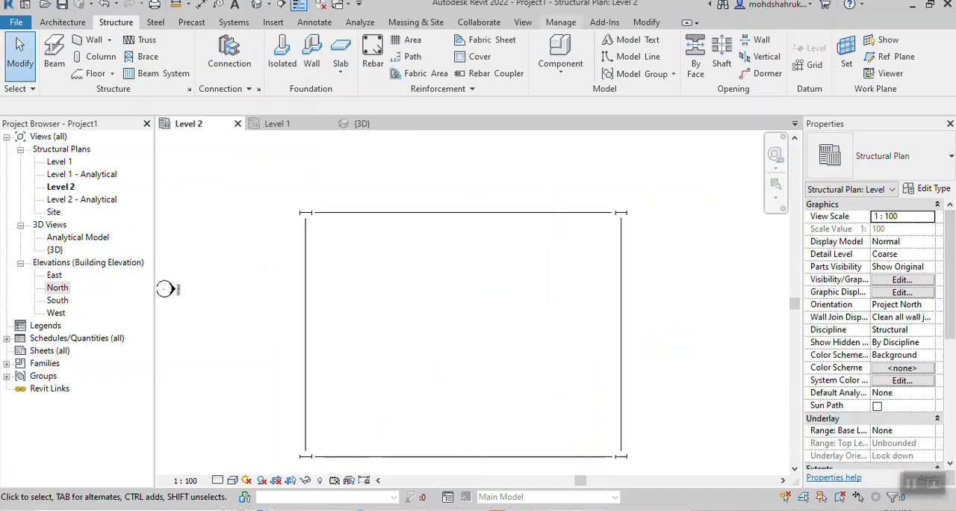
{"action": "left_click", "coordinate": [646, 21]}
{"action": "key", "text": "s"}
{"action": "key", "text": "l"}
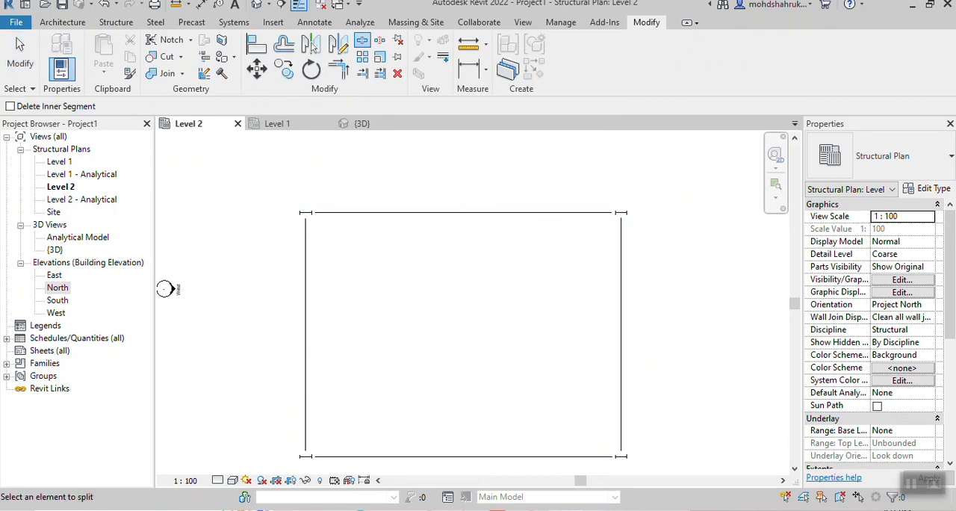
{"action": "left_click", "coordinate": [464, 213]}
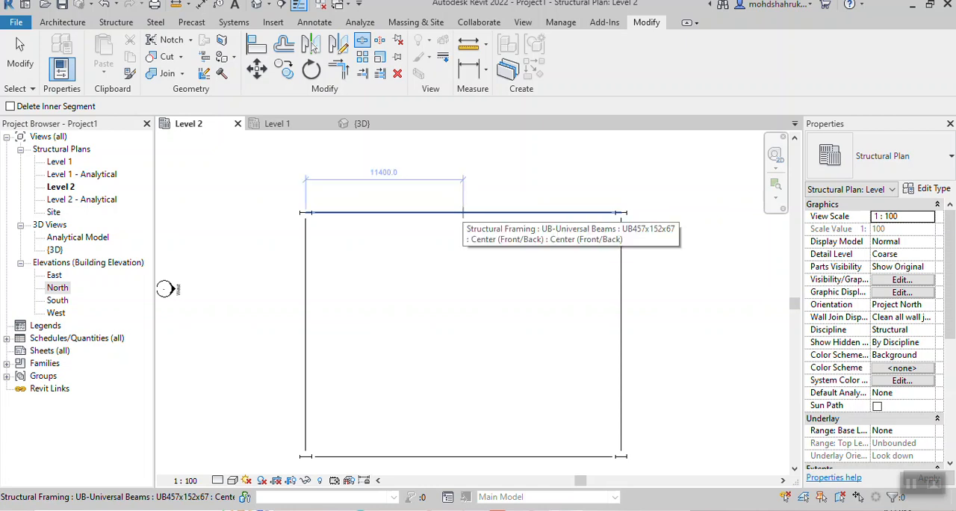
{"action": "key", "text": "Escape"}
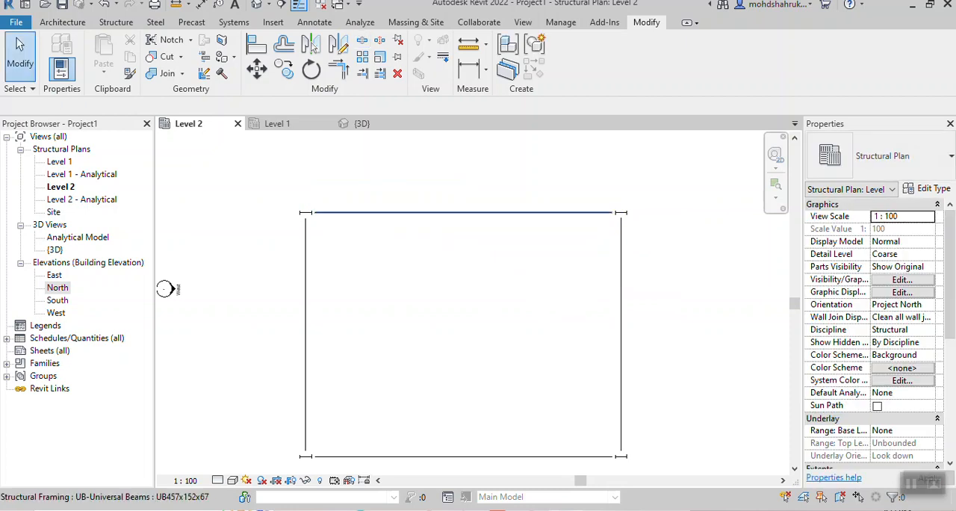
{"action": "left_click", "coordinate": [464, 213]}
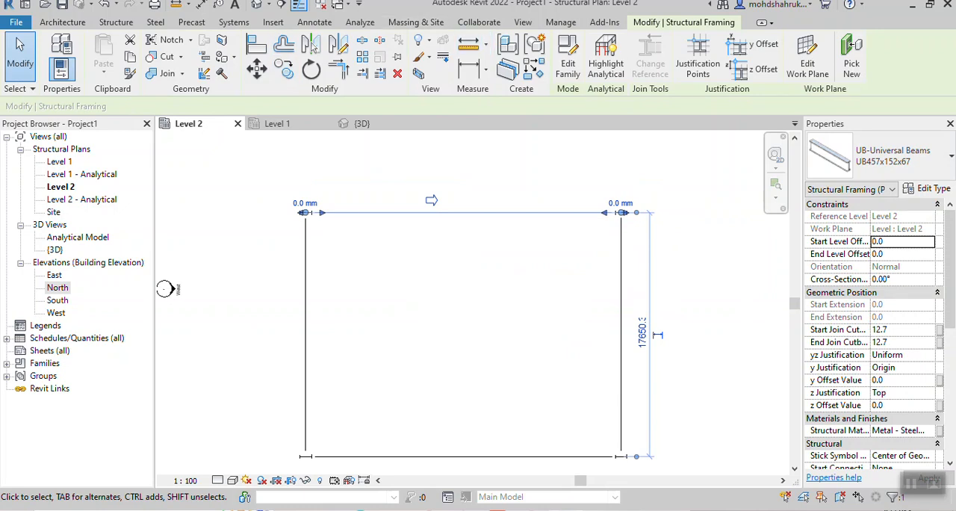
{"action": "key", "text": "Escape"}
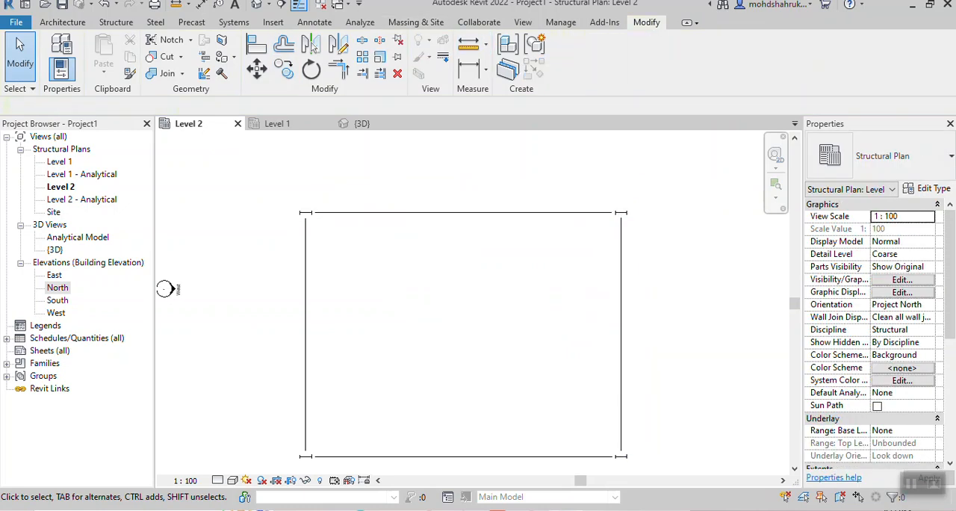
- Split the north and south Level 2 beams near their midpoints, about 11400 mm from the column
{"action": "left_click", "coordinate": [362, 39]}
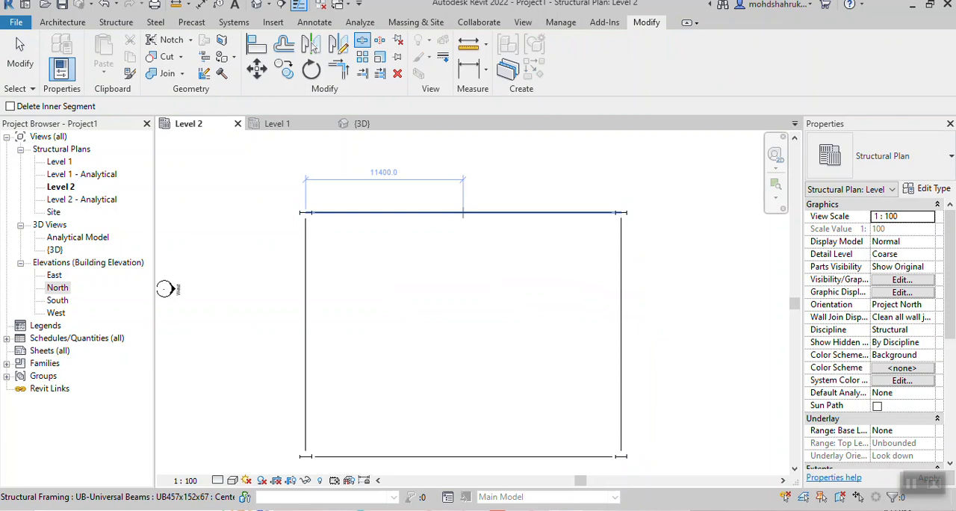
{"action": "left_click", "coordinate": [463, 213]}
{"action": "middle_click_drag", "start_coordinate": [485, 224], "coordinate": [494, 207]}
{"action": "middle_click_drag", "start_coordinate": [174, 272], "coordinate": [198, 200]}
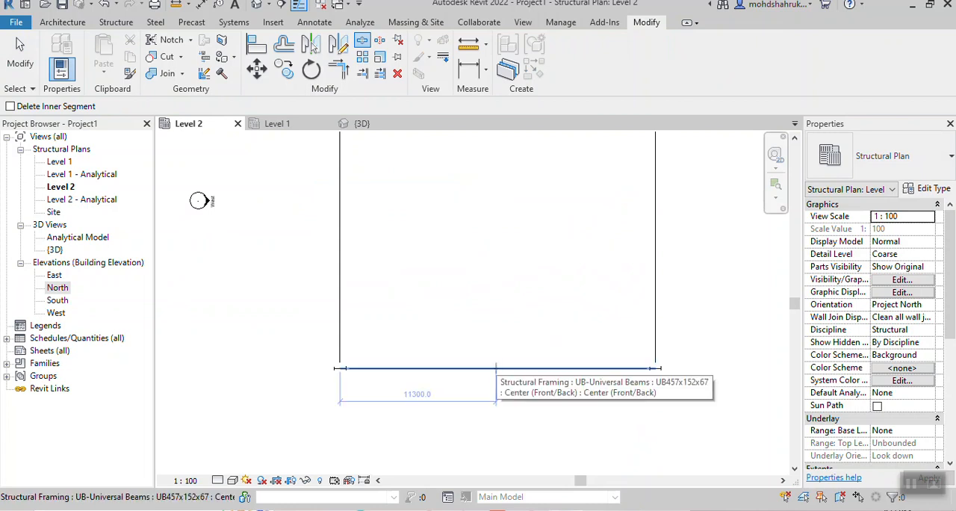
{"action": "scroll", "coordinate": [500, 367], "scroll_direction": "up", "scroll_amount": 3}
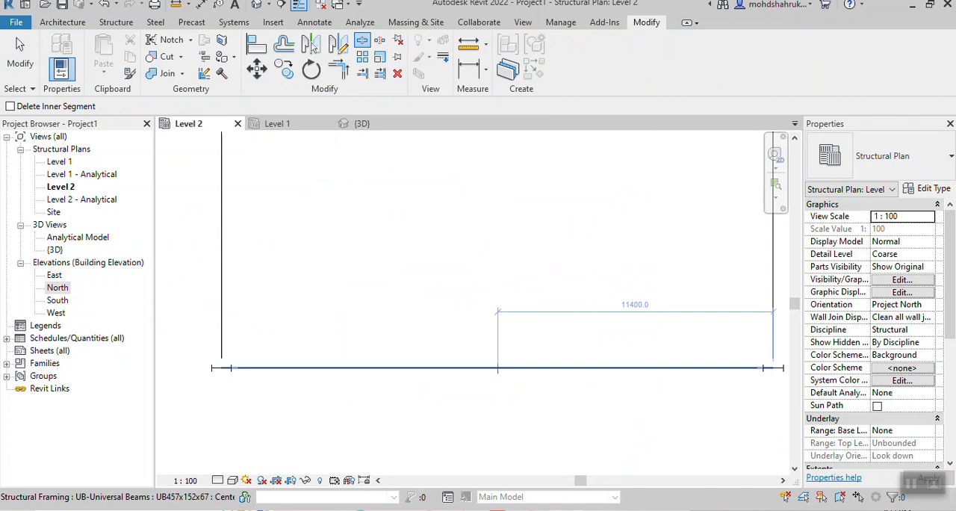
{"action": "left_click", "coordinate": [498, 367]}
{"action": "scroll", "coordinate": [568, 288], "scroll_direction": "down", "scroll_amount": 7}
{"action": "middle_click_drag", "start_coordinate": [569, 287], "coordinate": [560, 336]}
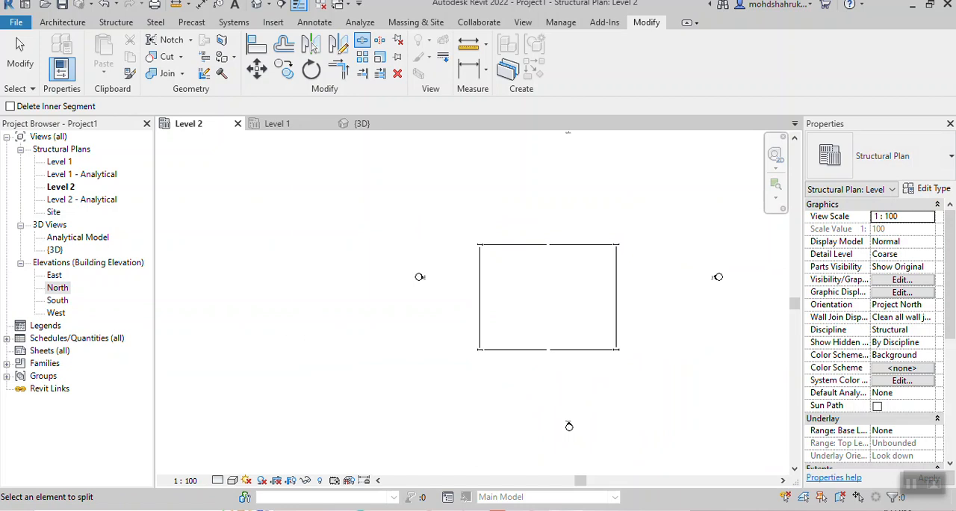
- Examine the split north and south beams in the 3D view
{"action": "left_click", "coordinate": [362, 123]}
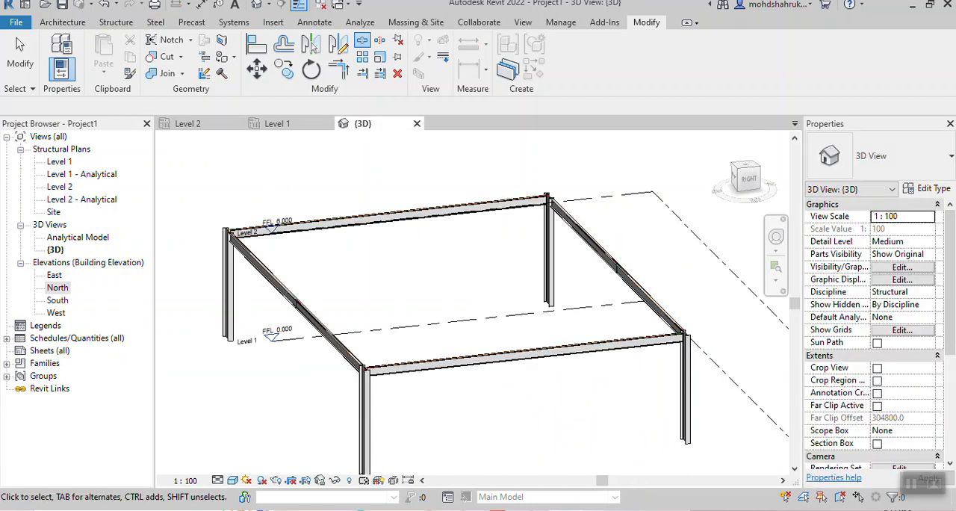
{"action": "key", "text": "Escape"}
{"action": "mouse_move", "coordinate": [478, 321]}
{"action": "middle_mouse_down", "text": "shift"}
{"action": "mouse_move", "coordinate": [396, 288]}
{"action": "mouse_move", "coordinate": [452, 317]}
{"action": "mouse_move", "coordinate": [478, 318]}
{"action": "mouse_move", "coordinate": [448, 318]}
{"action": "mouse_move", "coordinate": [493, 317]}
{"action": "mouse_move", "coordinate": [470, 317]}
{"action": "middle_mouse_up", "text": "shift"}
{"action": "middle_click_drag", "start_coordinate": [609, 269], "coordinate": [643, 291], "text": "shift"}
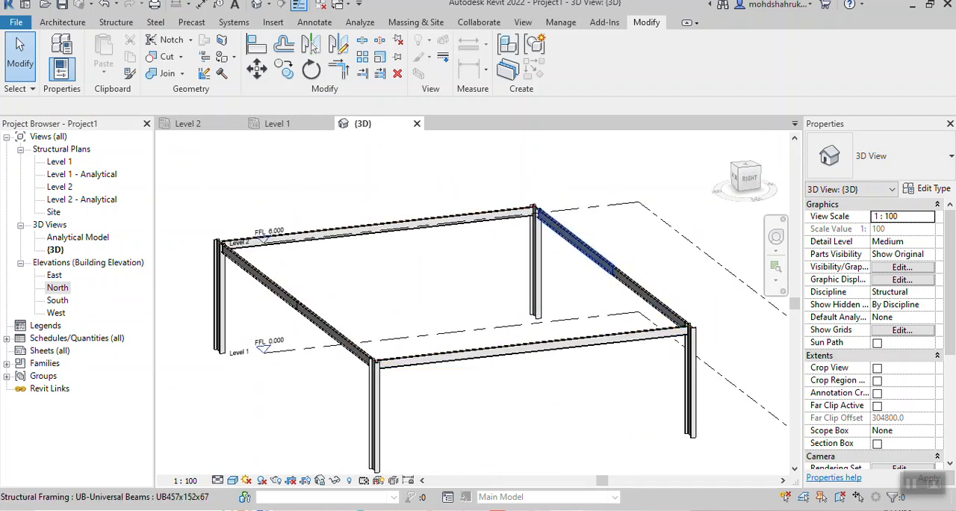
{"action": "scroll", "coordinate": [581, 346], "scroll_direction": "down", "scroll_amount": 3}
{"action": "middle_click_drag", "start_coordinate": [580, 345], "coordinate": [482, 371], "text": "shift"}
- Return to the Level 2 structural plan and undo the splits in the north and south beams
{"action": "left_click", "coordinate": [190, 123]}
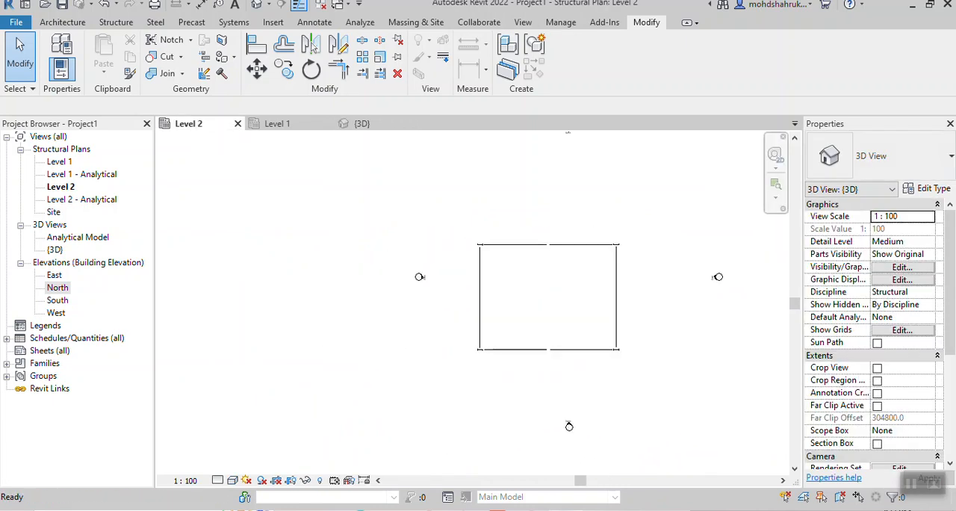
{"action": "middle_click_drag", "start_coordinate": [638, 299], "coordinate": [578, 292]}
{"action": "scroll", "coordinate": [577, 292], "scroll_direction": "down", "scroll_amount": 2}
{"action": "scroll", "coordinate": [510, 262], "scroll_direction": "up", "scroll_amount": 3}
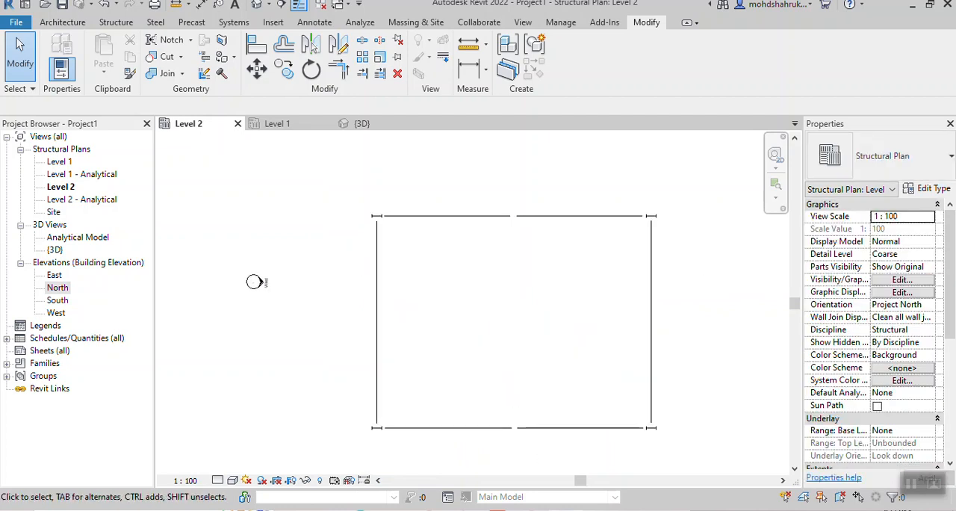
{"action": "scroll", "coordinate": [445, 180], "scroll_direction": "up", "scroll_amount": 5}
{"action": "middle_click_drag", "start_coordinate": [445, 179], "coordinate": [471, 153]}
{"action": "scroll", "coordinate": [159, 341], "scroll_direction": "down", "scroll_amount": 5}
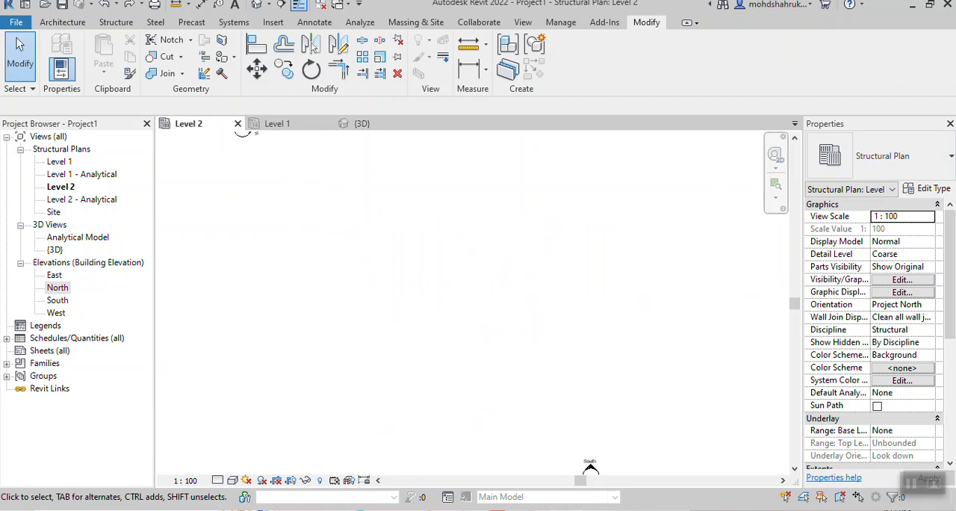
{"action": "scroll", "coordinate": [639, 243], "scroll_direction": "up", "scroll_amount": 3}
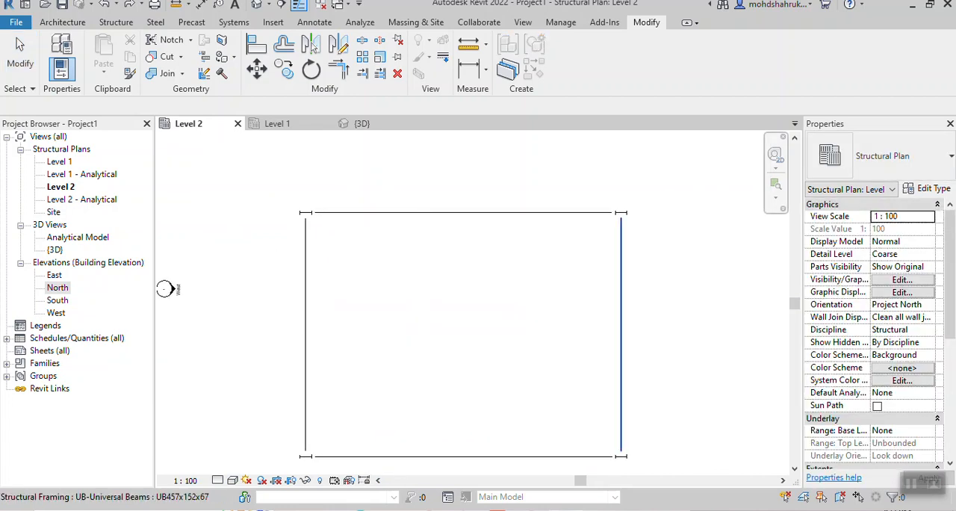
{"action": "key", "text": "Escape"}
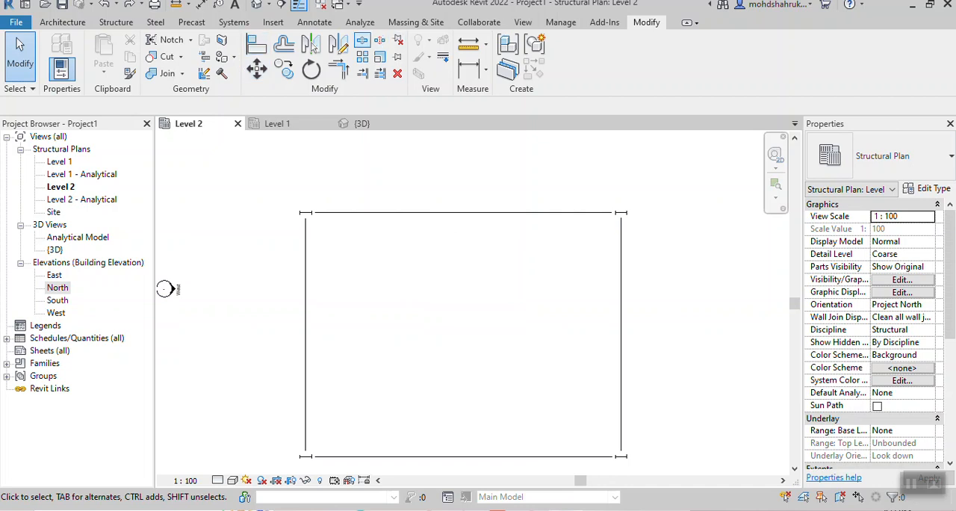
- Split the east beam at 8800 mm and the west beam at 8700 mm from their southern ends on Level 2
{"action": "key", "text": "s"}
{"action": "key", "text": "l"}
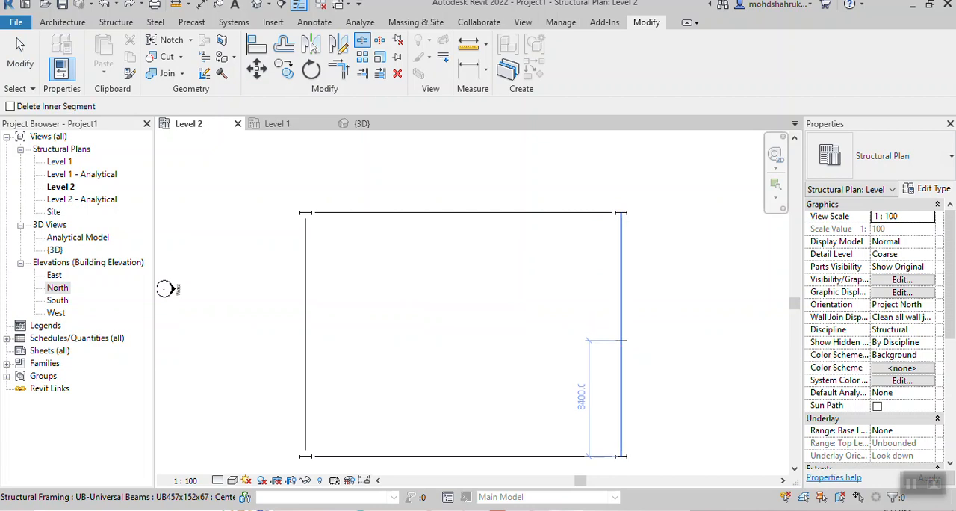
{"action": "scroll", "coordinate": [622, 339], "scroll_direction": "up", "scroll_amount": 2}
{"action": "middle_click_drag", "start_coordinate": [623, 338], "coordinate": [623, 279]}
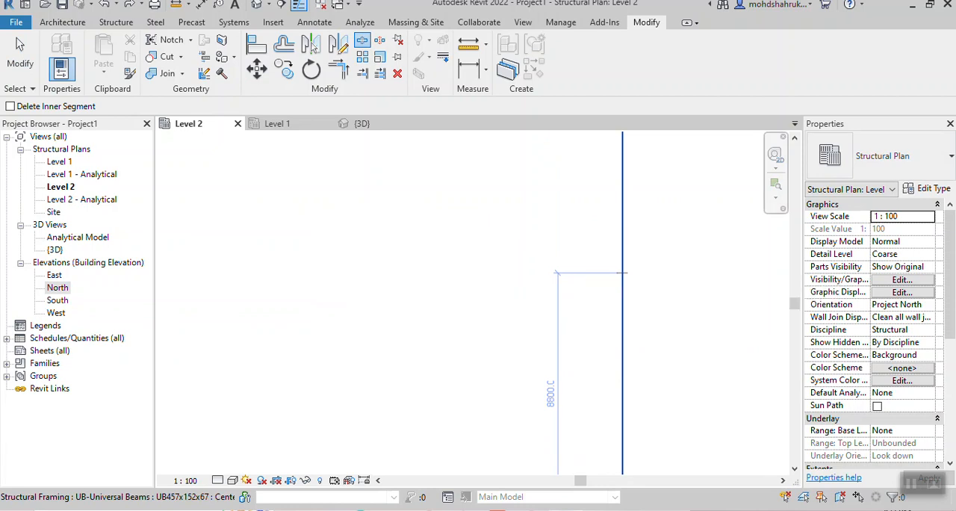
{"action": "left_click", "coordinate": [622, 272]}
{"action": "scroll", "coordinate": [620, 335], "scroll_direction": "down", "scroll_amount": 2}
{"action": "middle_click_drag", "start_coordinate": [620, 334], "coordinate": [718, 318]}
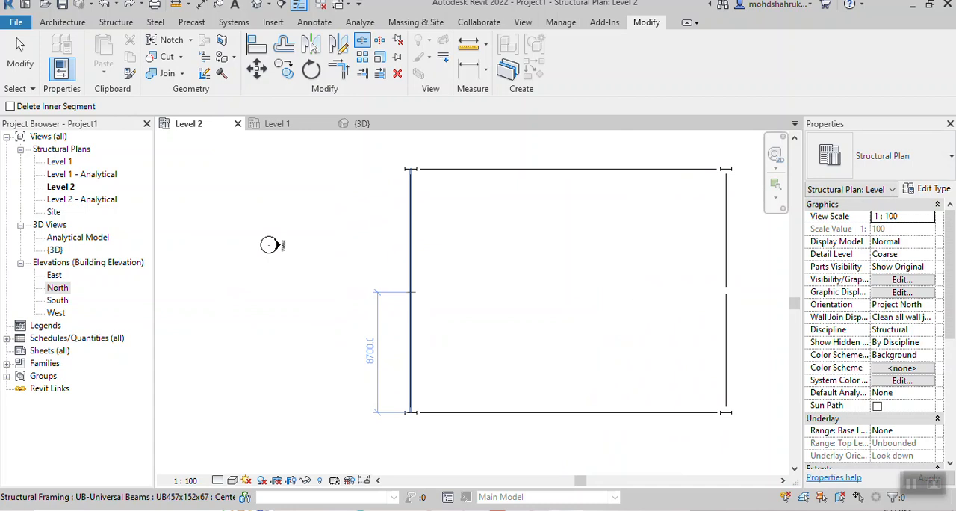
{"action": "left_click", "coordinate": [410, 292]}
- Examine the split east and west beams in the 3D view, checking the two halves and the joint of the front beam
{"action": "left_click", "coordinate": [361, 123]}
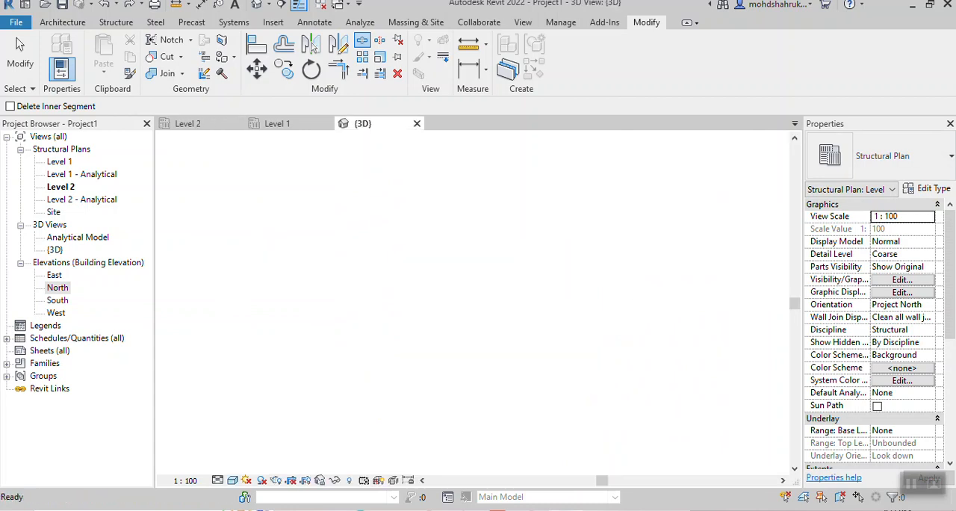
{"action": "key", "text": "Escape"}
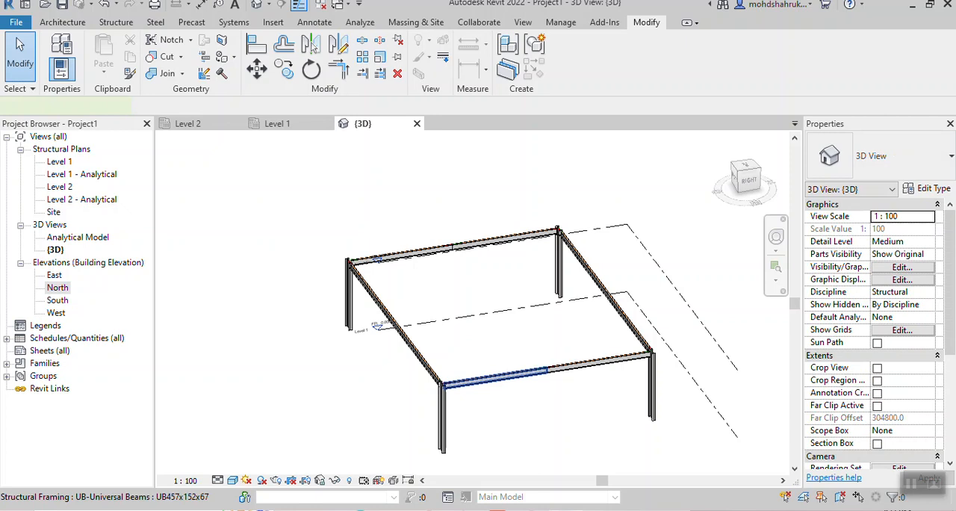
{"action": "left_click", "coordinate": [515, 375]}
{"action": "left_click", "coordinate": [574, 365]}
{"action": "scroll", "coordinate": [557, 403], "scroll_direction": "up", "scroll_amount": 4}
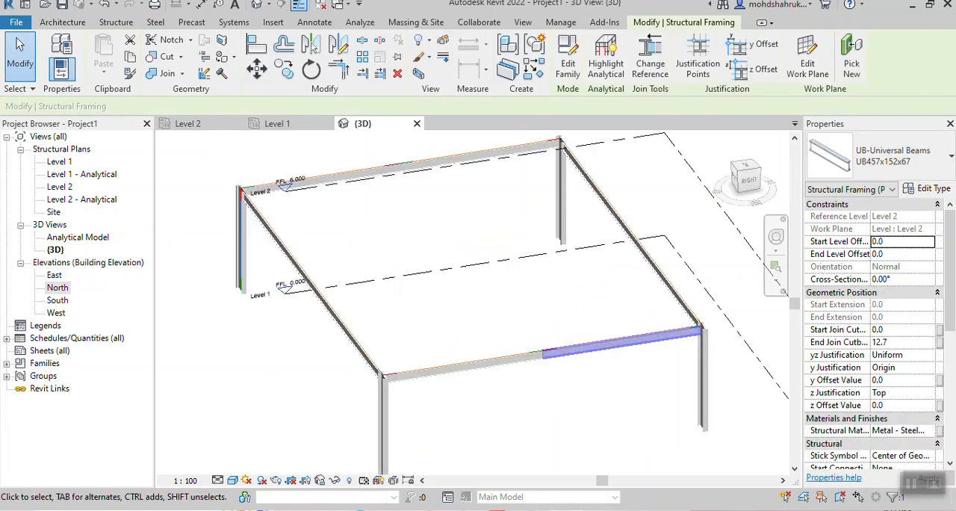
{"action": "key", "text": "Escape"}
{"action": "scroll", "coordinate": [557, 403], "scroll_direction": "up", "scroll_amount": 1}
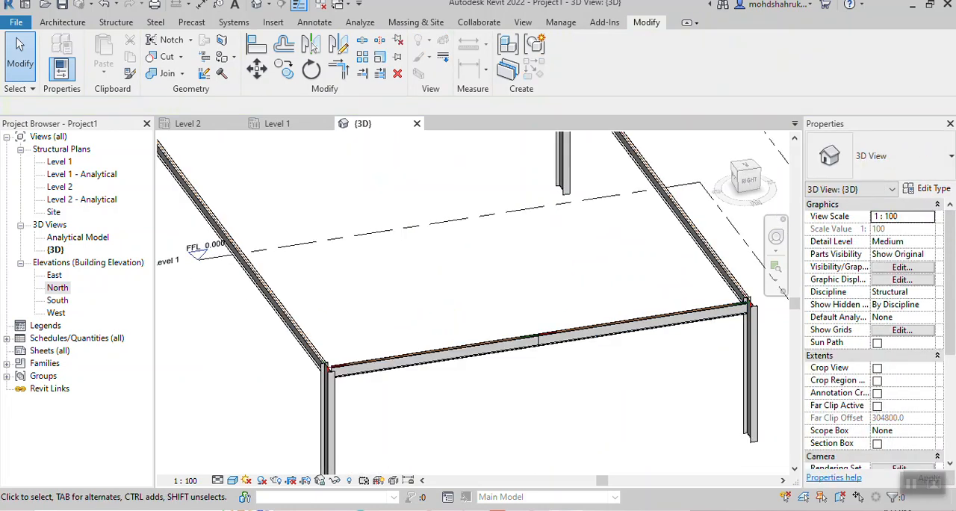
{"action": "scroll", "coordinate": [541, 342], "scroll_direction": "up", "scroll_amount": 8}
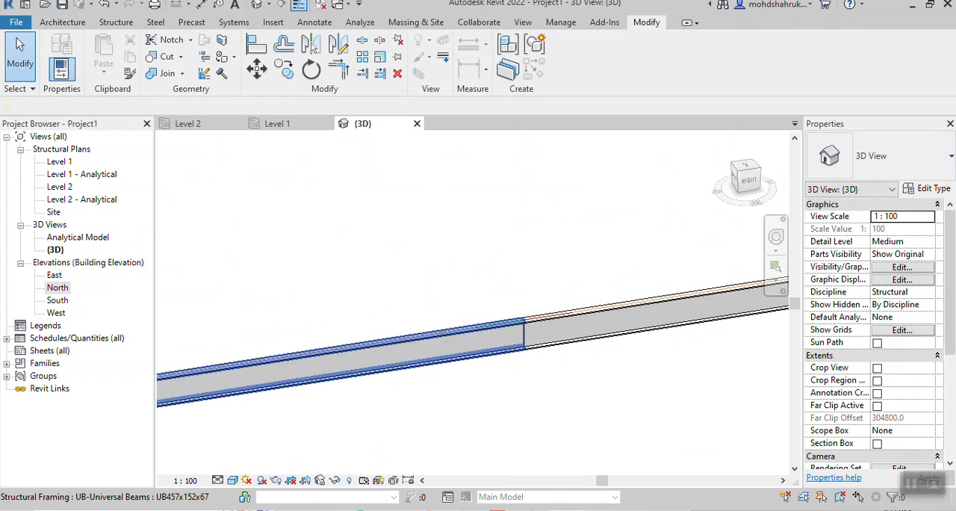
- Set the End Level Offset of the front split beam's left half to 1 mm and accept the off-axis warning
{"action": "left_click", "coordinate": [374, 362]}
{"action": "scroll", "coordinate": [493, 336], "scroll_direction": "down", "scroll_amount": 4}
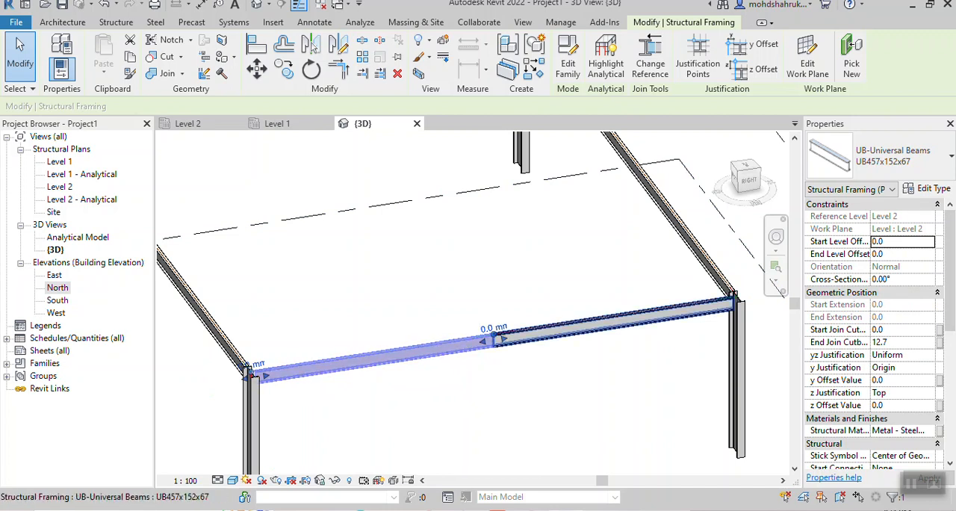
{"action": "key", "text": "Tab"}
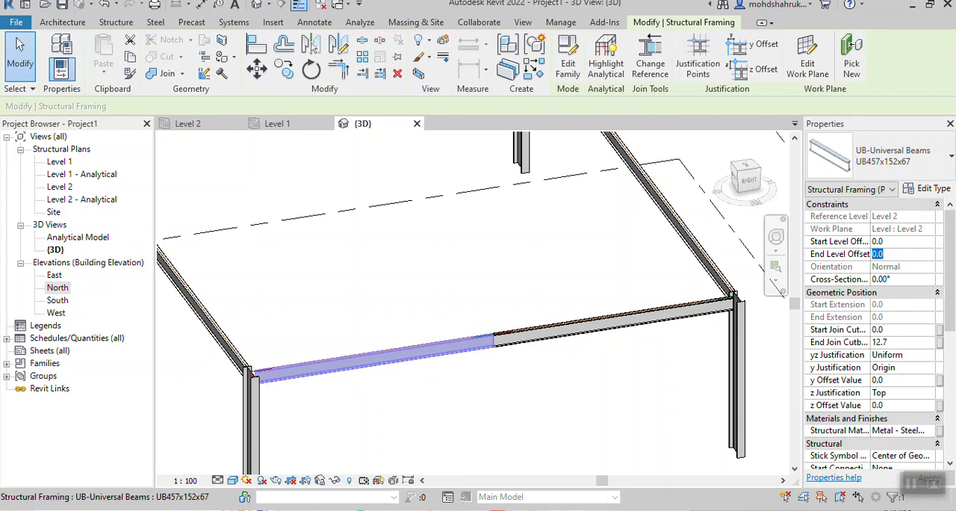
{"action": "type", "text": "1"}
{"action": "key", "text": "Tab"}
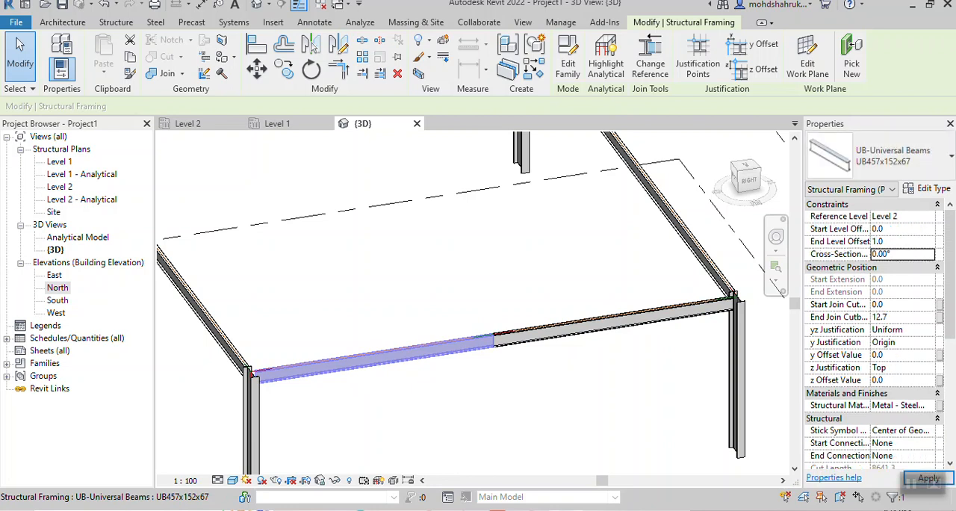
{"action": "left_click", "coordinate": [928, 478]}
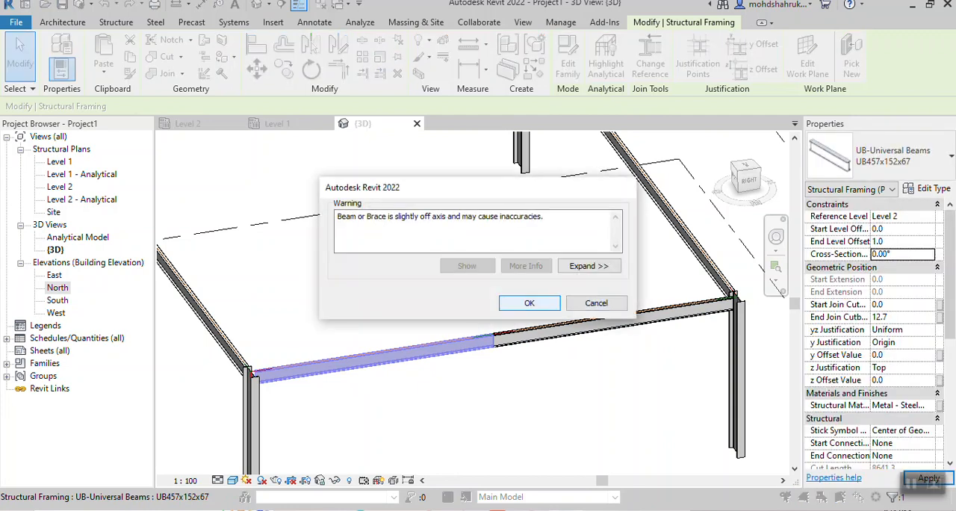
{"action": "key", "text": "Return"}
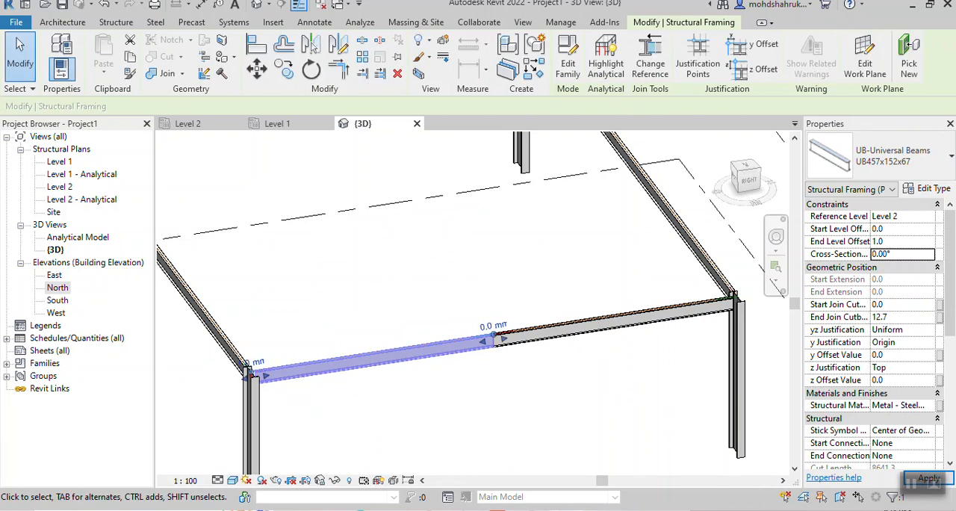
- Change the project's length unit to Meters
{"action": "key", "text": "u"}
{"action": "key", "text": "n"}
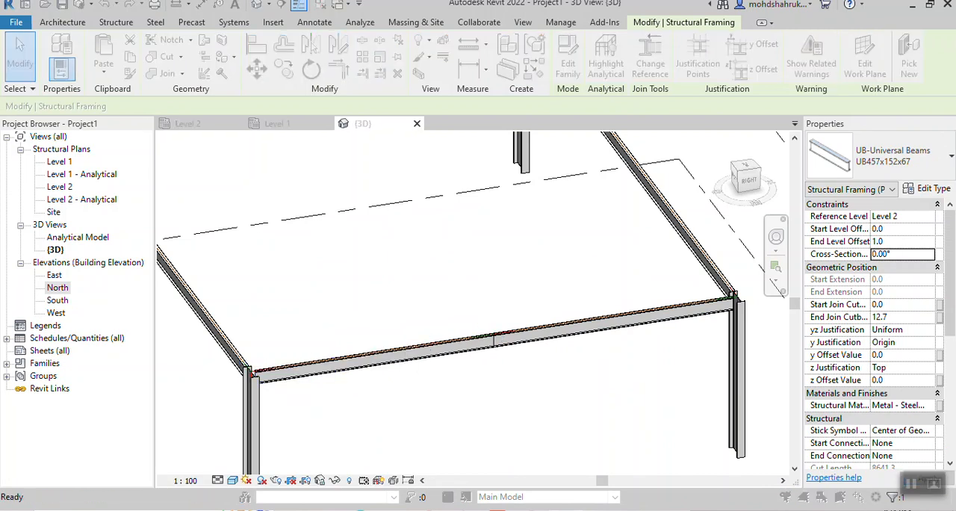
{"action": "left_click", "coordinate": [593, 166]}
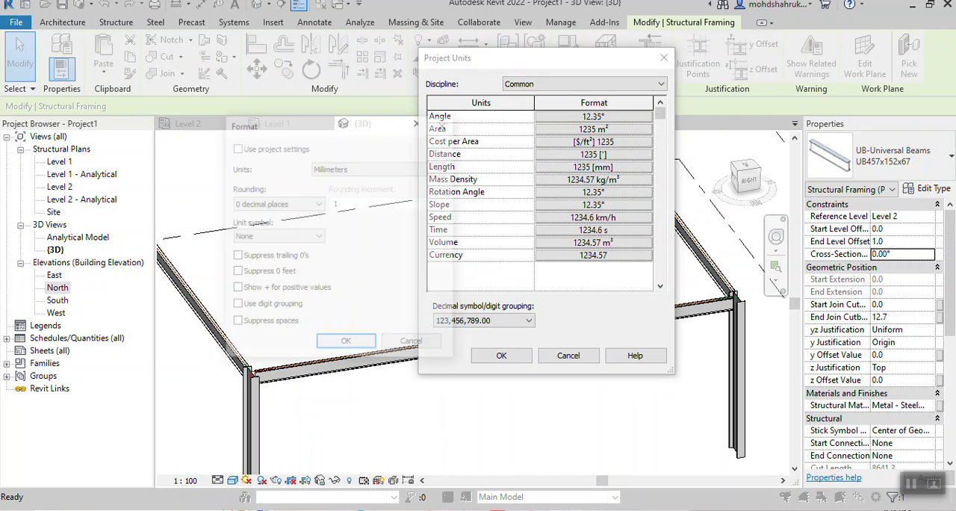
{"action": "left_click", "coordinate": [379, 168]}
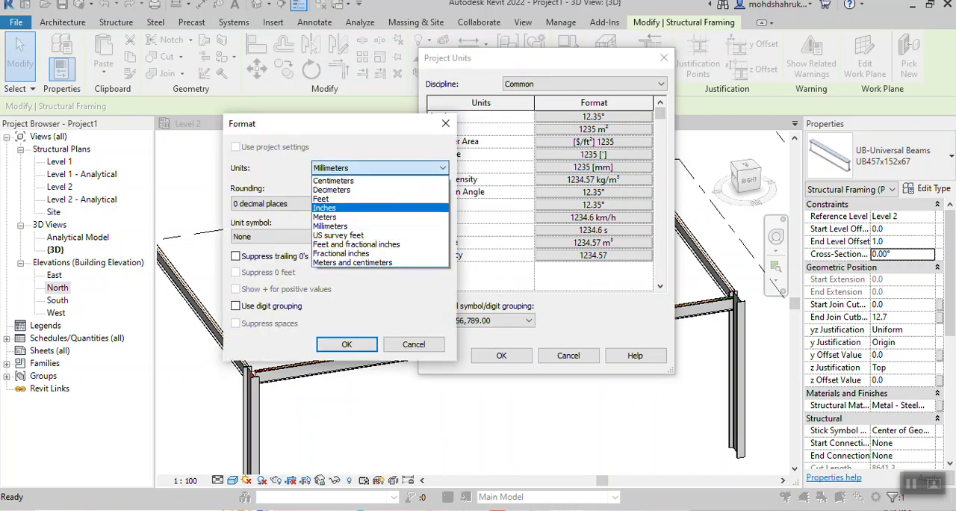
{"action": "left_click", "coordinate": [326, 217]}
{"action": "key", "text": "Return"}
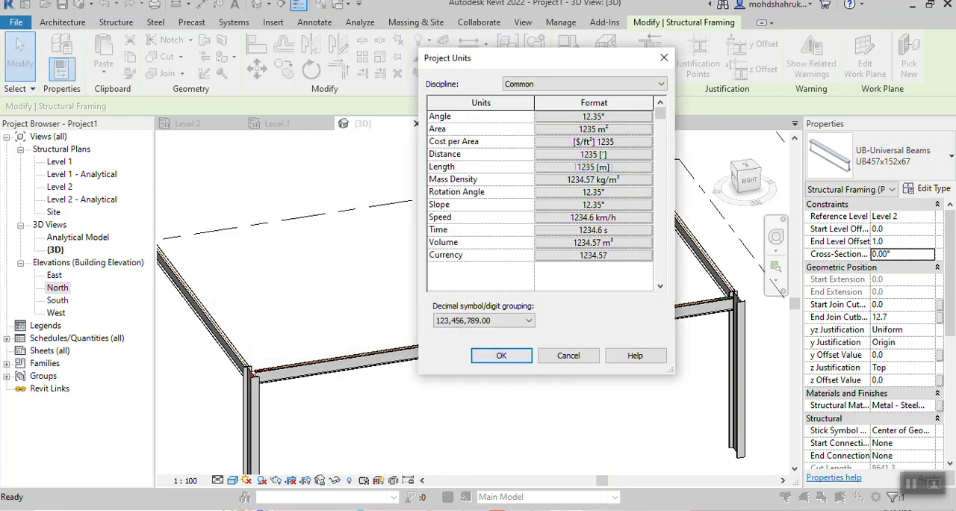
{"action": "left_click", "coordinate": [501, 356]}
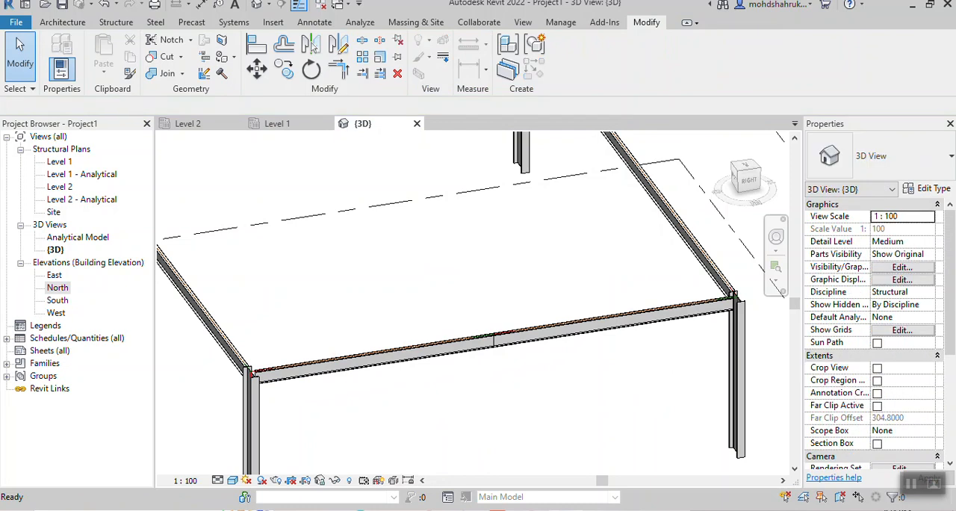
- Set the End Level Offset of the front split beam's left half to 1 m
{"action": "left_click", "coordinate": [373, 358]}
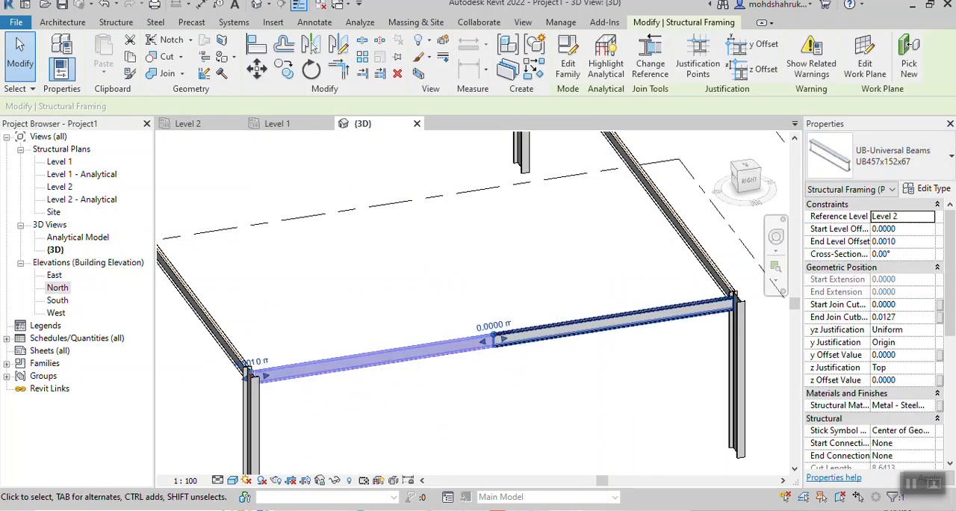
{"action": "left_click", "coordinate": [888, 242]}
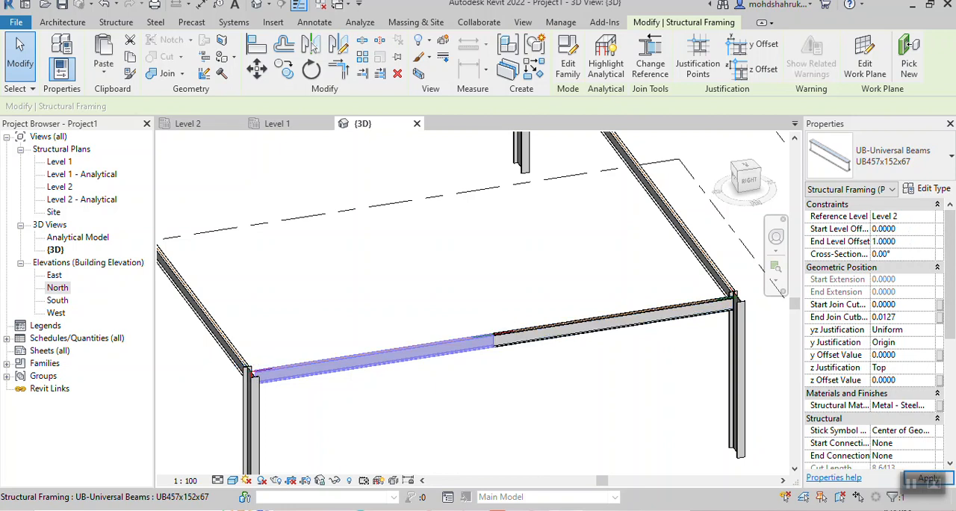
{"action": "left_click", "coordinate": [885, 241]}
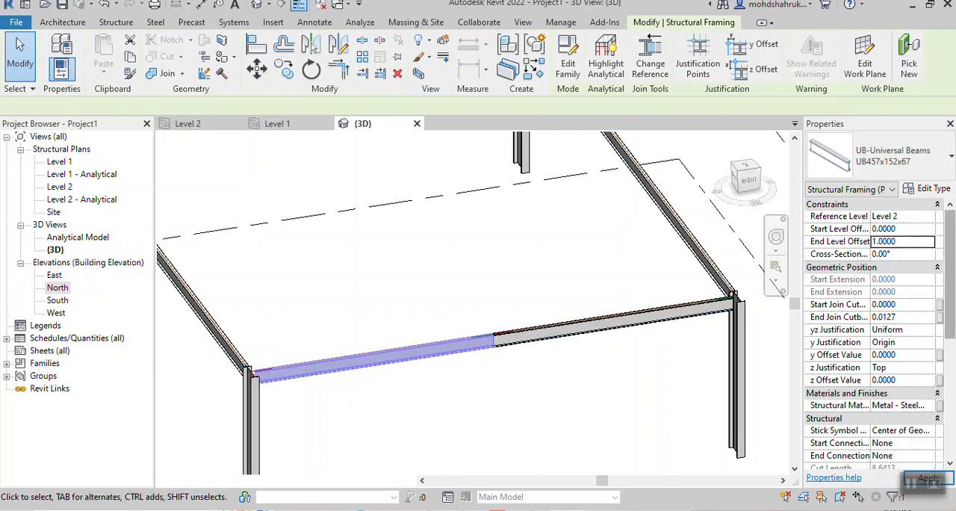
{"action": "key", "text": "Escape"}
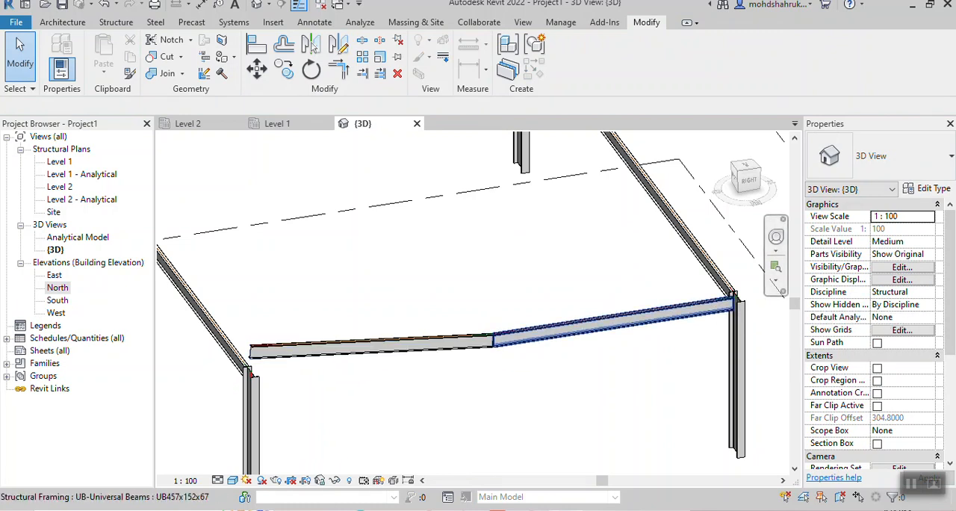
- Undo the last End Level Offset change and reselect the front beam's left half
{"action": "key", "text": "ctrl+z"}
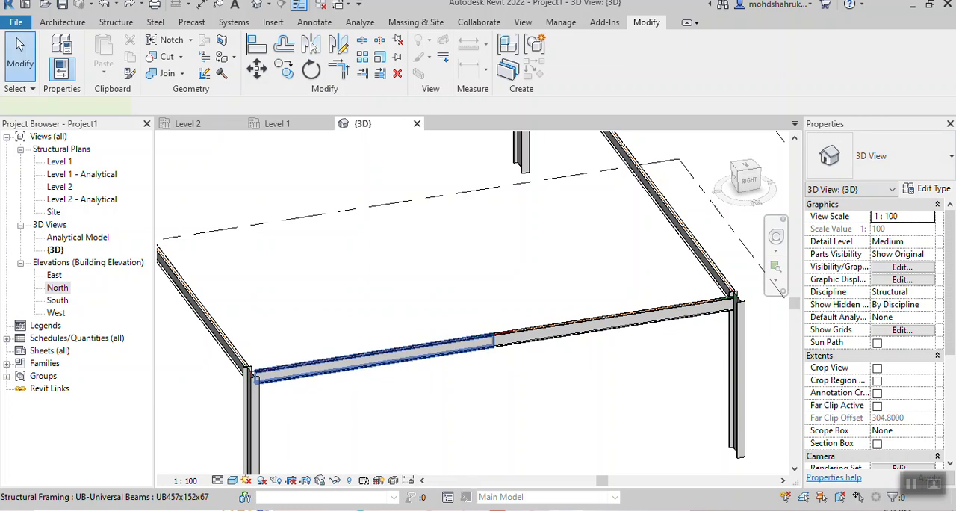
{"action": "left_click", "coordinate": [374, 359]}
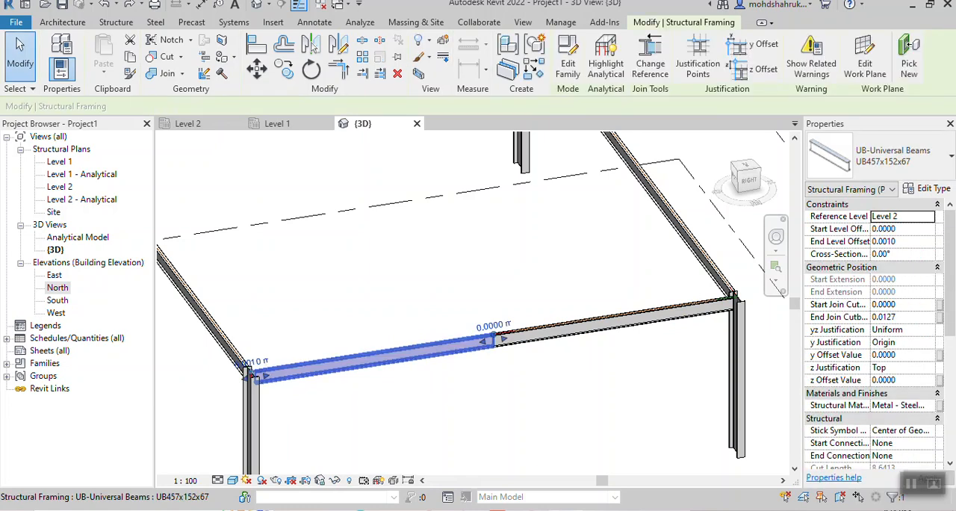
- Set the Start Level Offset of the front split beam's left half to 1 m
{"action": "key", "text": "ctrl+c"}
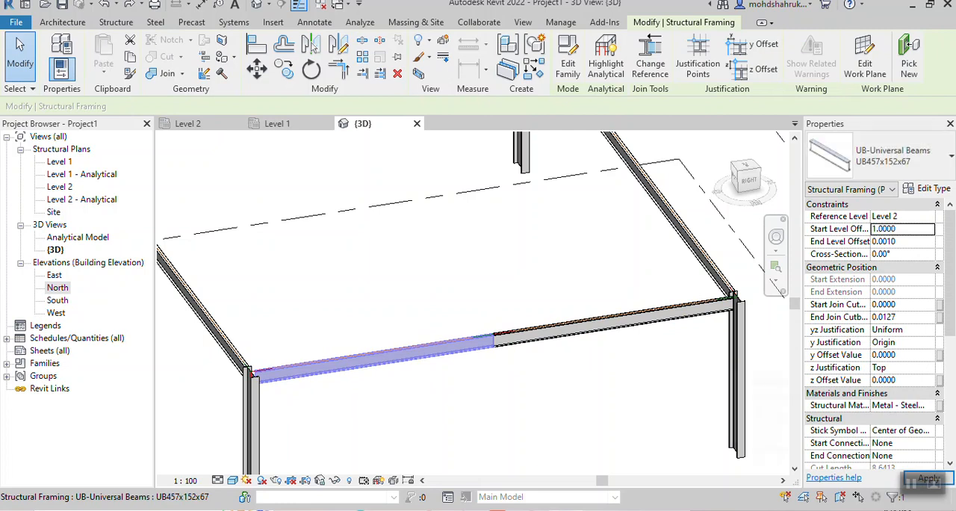
{"action": "left_click", "coordinate": [929, 478]}
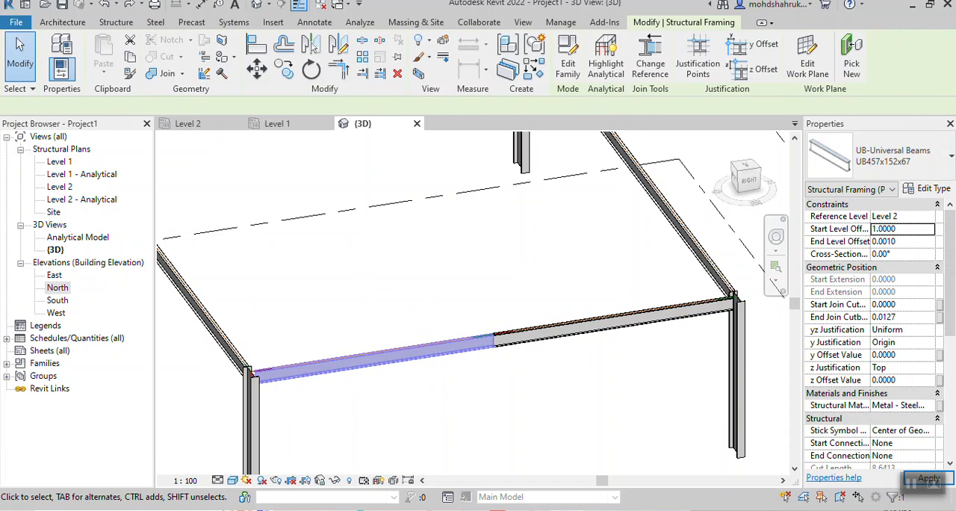
{"action": "key", "text": "Escape"}
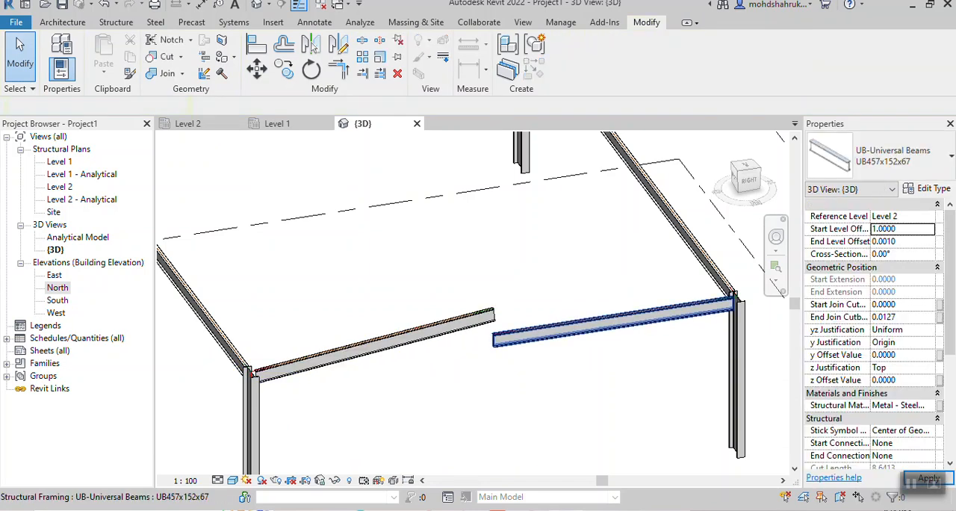
- Set the End Level Offset of the front split beam's right half to 1 m
{"action": "left_click", "coordinate": [612, 323]}
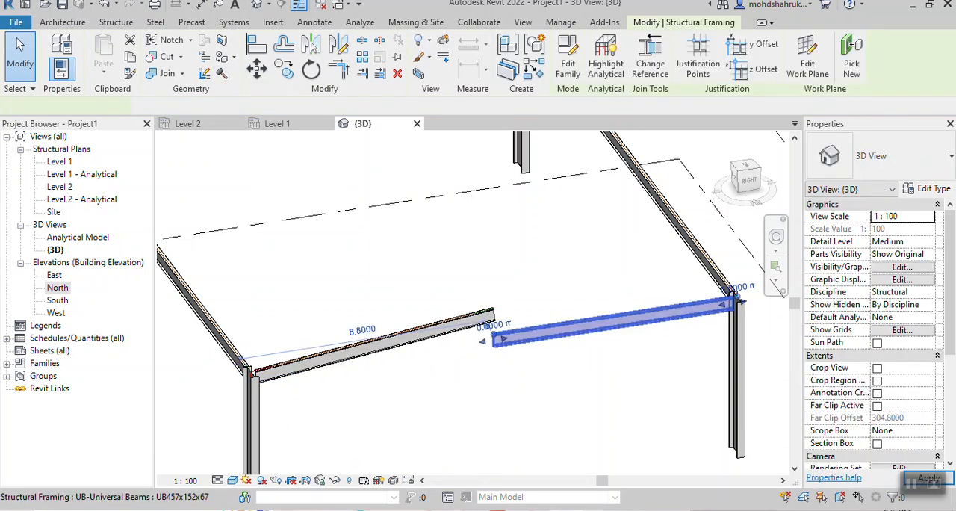
{"action": "left_click", "coordinate": [903, 254]}
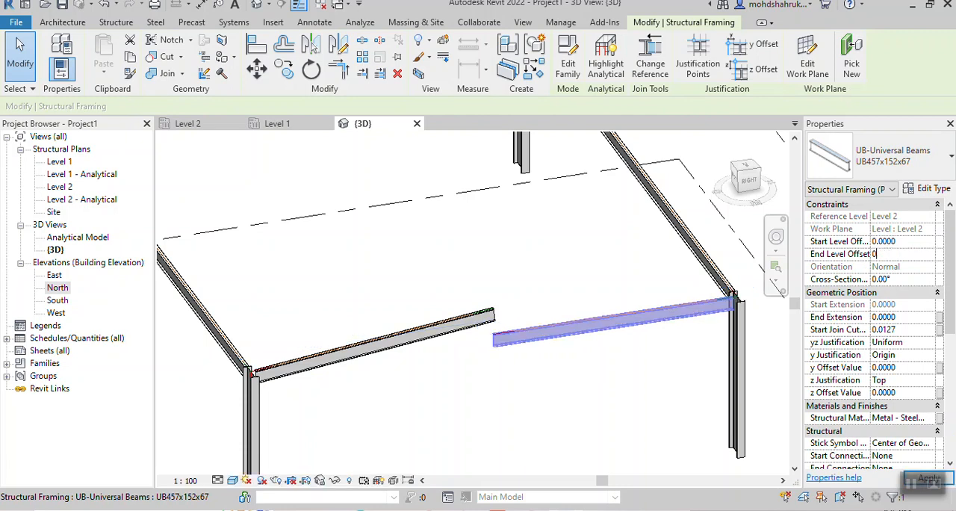
{"action": "type", "text": "1"}
{"action": "key", "text": "Tab"}
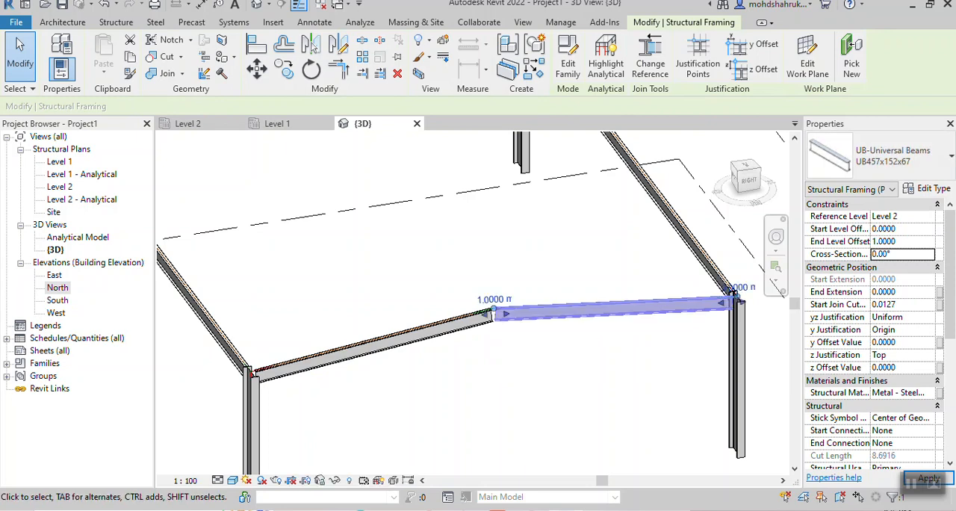
{"action": "left_click", "coordinate": [601, 371]}
- Examine the raised joint between the front beam's two halves from different angles
{"action": "scroll", "coordinate": [601, 370], "scroll_direction": "down", "scroll_amount": 3}
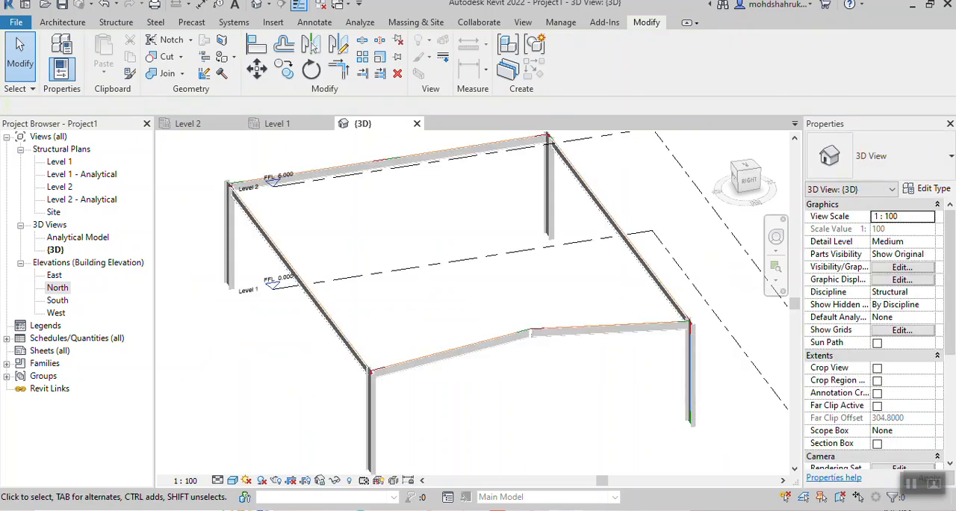
{"action": "middle_click_drag", "start_coordinate": [601, 370], "coordinate": [601, 371], "text": "shift"}
{"action": "left_click_drag", "start_coordinate": [601, 371], "coordinate": [560, 291], "text": "shift"}
{"action": "middle_click_drag", "start_coordinate": [560, 292], "coordinate": [596, 369], "text": "shift"}
{"action": "middle_click_drag", "start_coordinate": [516, 330], "coordinate": [458, 336], "text": "shift"}
{"action": "scroll", "coordinate": [545, 353], "scroll_direction": "up", "scroll_amount": 4}
{"action": "scroll", "coordinate": [551, 354], "scroll_direction": "down", "scroll_amount": 2}
{"action": "scroll", "coordinate": [551, 356], "scroll_direction": "down", "scroll_amount": 2}
{"action": "scroll", "coordinate": [458, 336], "scroll_direction": "down", "scroll_amount": 1}
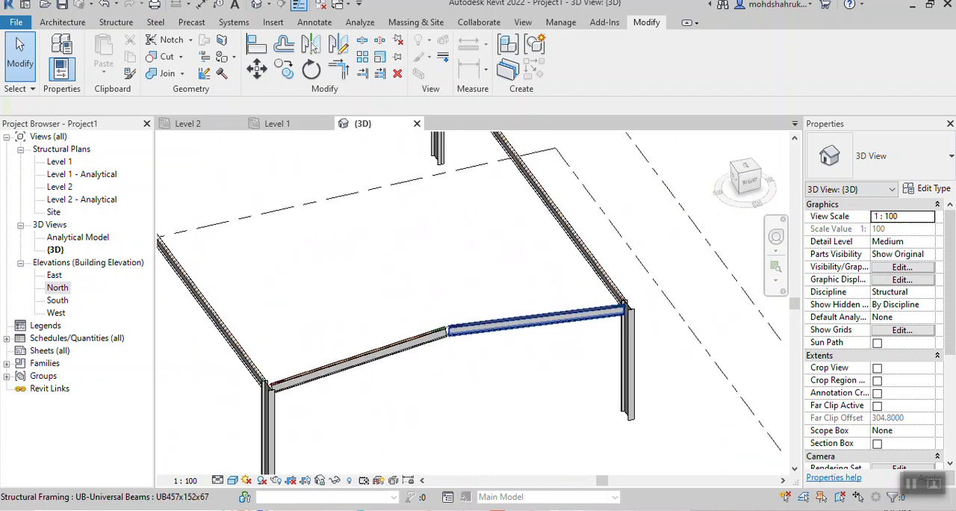
- Set the End Level Offset of the front split beam's right half to 1.5 m
{"action": "left_click", "coordinate": [458, 328]}
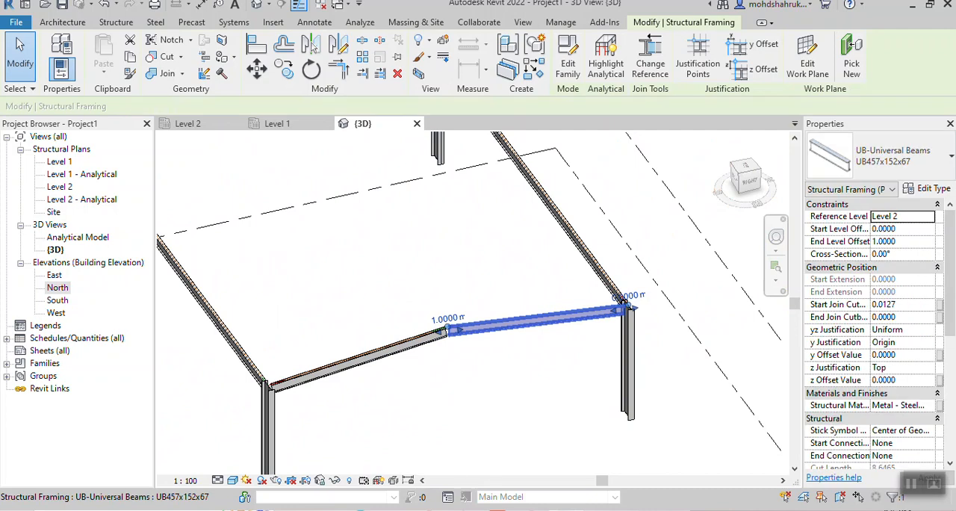
{"action": "left_click", "coordinate": [896, 241]}
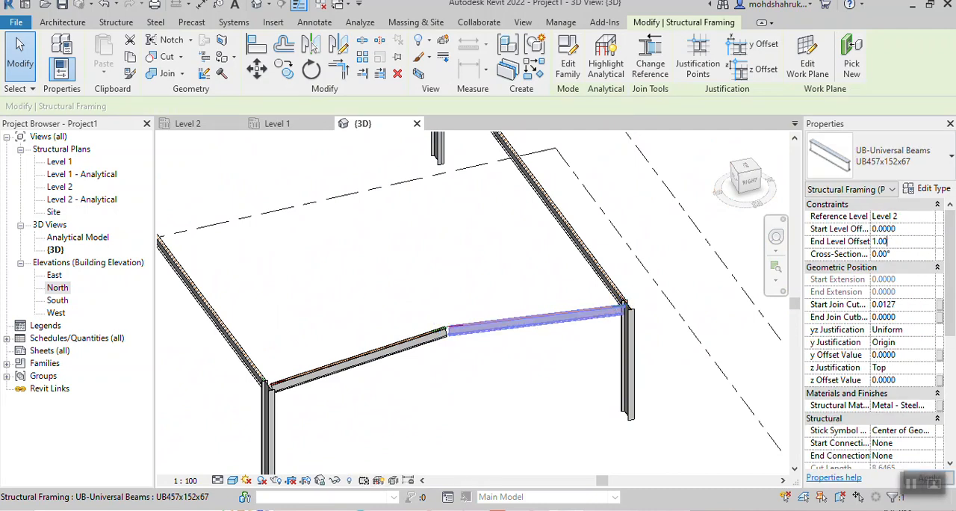
{"action": "type", "text": "1.5"}
{"action": "key", "text": "Return"}
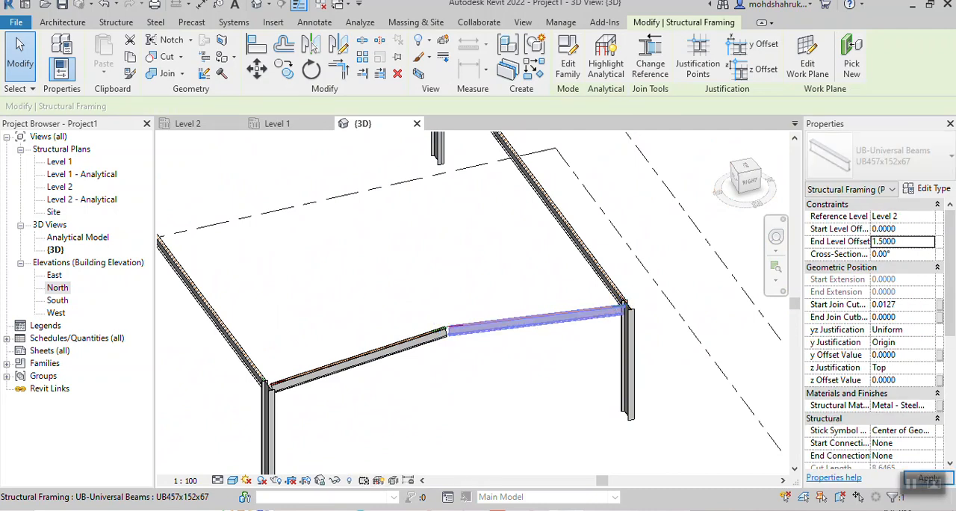
- Raise the Start Level Offset of the front split beam's left half to 1.5 m to match the right half
{"action": "left_click", "coordinate": [457, 327]}
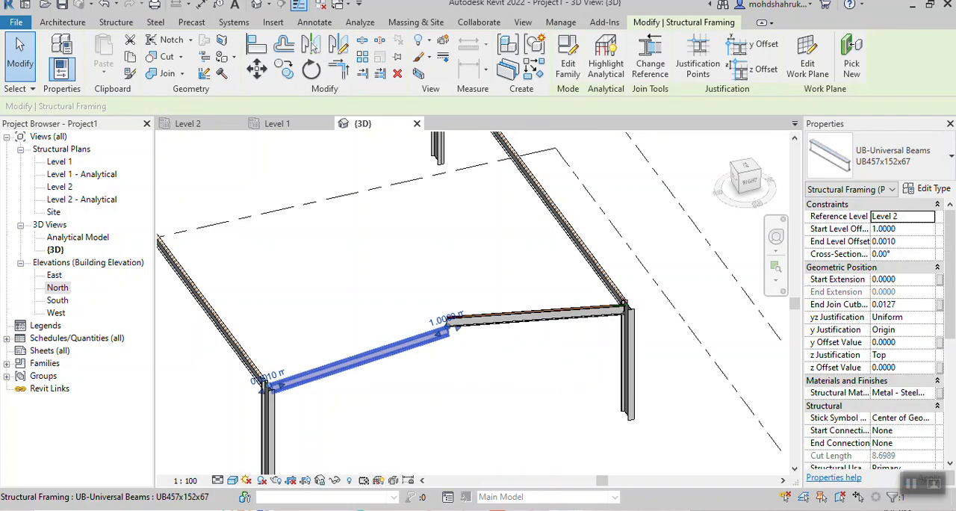
{"action": "key", "text": "Tab"}
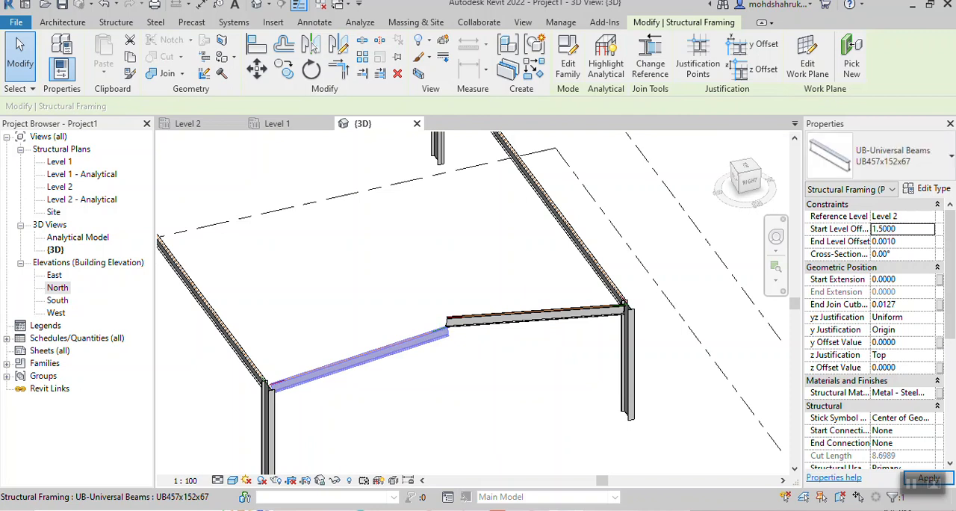
{"action": "key", "text": "Escape"}
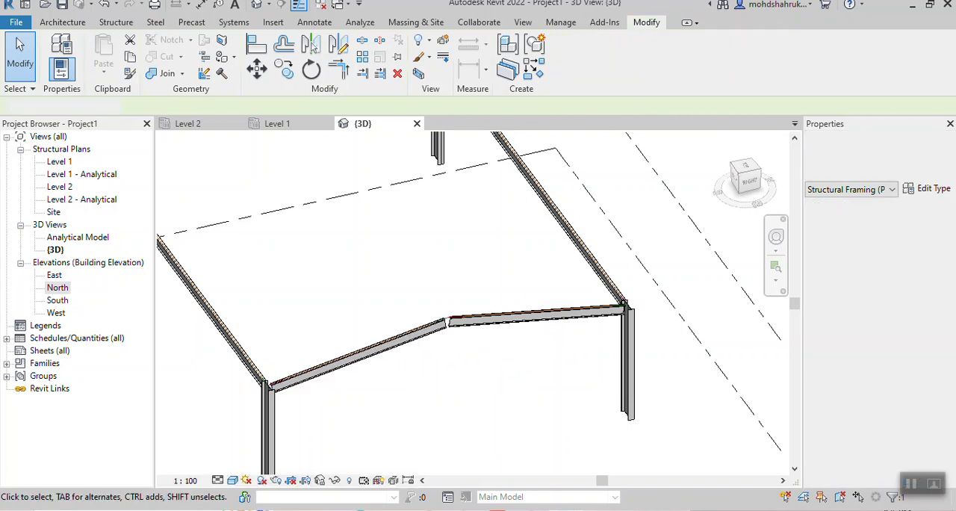
- Set the Start Level Offset of the back split beam's left half to 1.5 m
{"action": "scroll", "coordinate": [450, 247], "scroll_direction": "down", "scroll_amount": 2}
{"action": "middle_click_drag", "start_coordinate": [450, 247], "coordinate": [540, 416]}
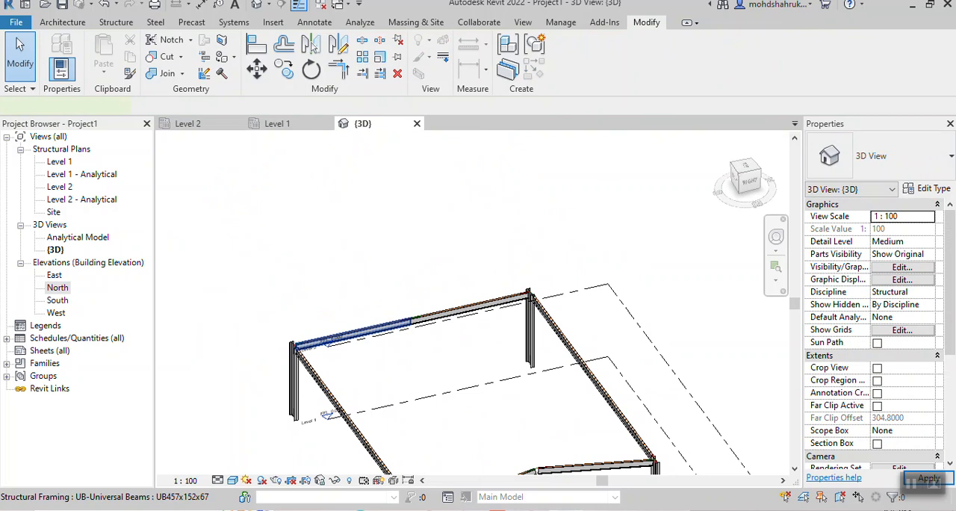
{"action": "left_click", "coordinate": [351, 332]}
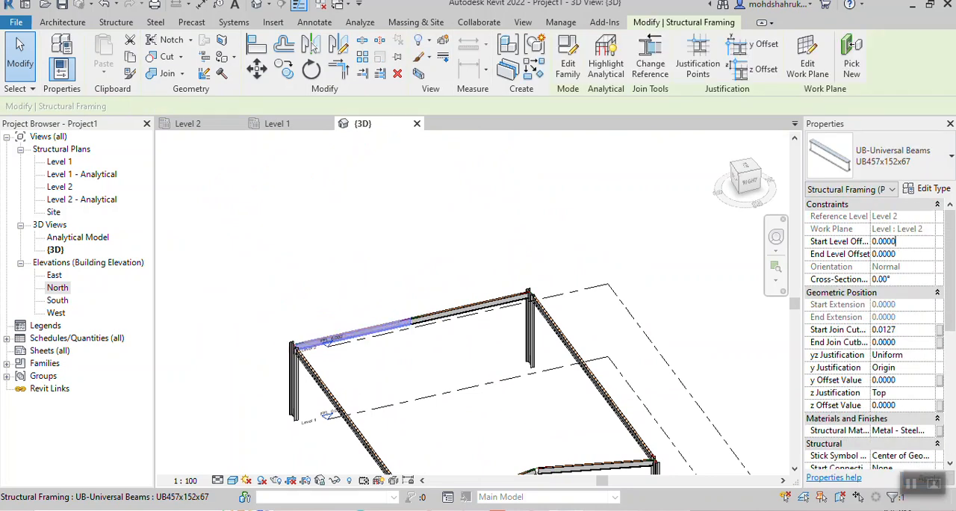
{"action": "type", "text": "1."}
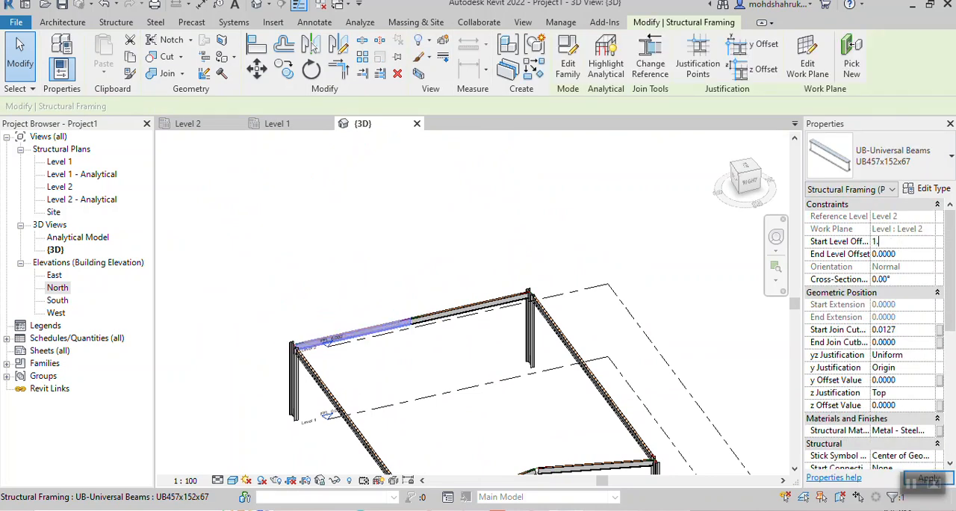
{"action": "type", "text": "5"}
{"action": "key", "text": "Tab"}
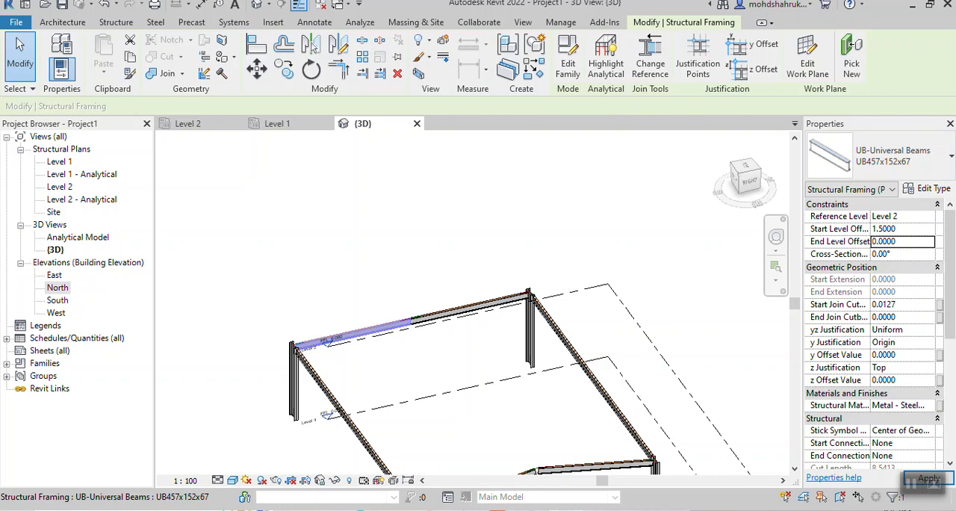
{"action": "left_click", "coordinate": [928, 478]}
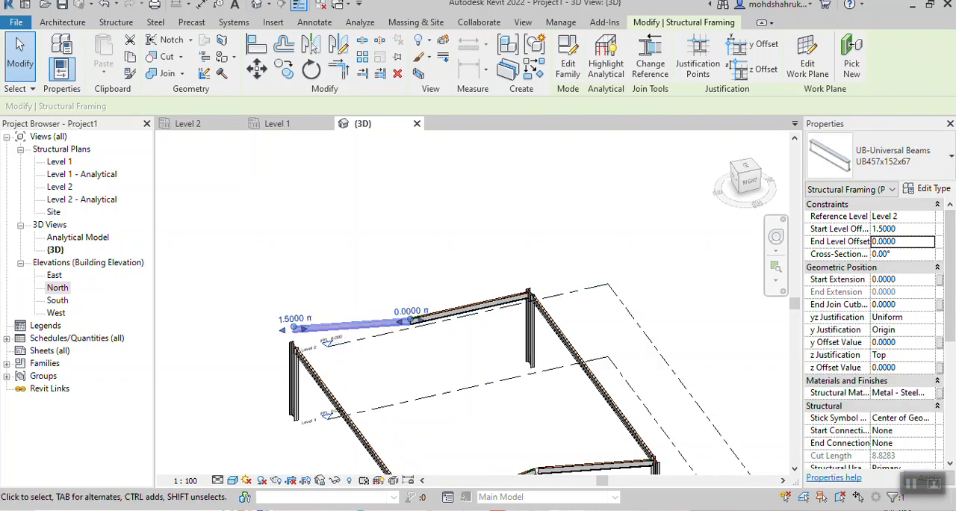
- Set the back split beam's left half to an End Level Offset of 1.5 m and a Start Level Offset of 0
{"action": "left_click", "coordinate": [899, 242]}
{"action": "type", "text": "1.5"}
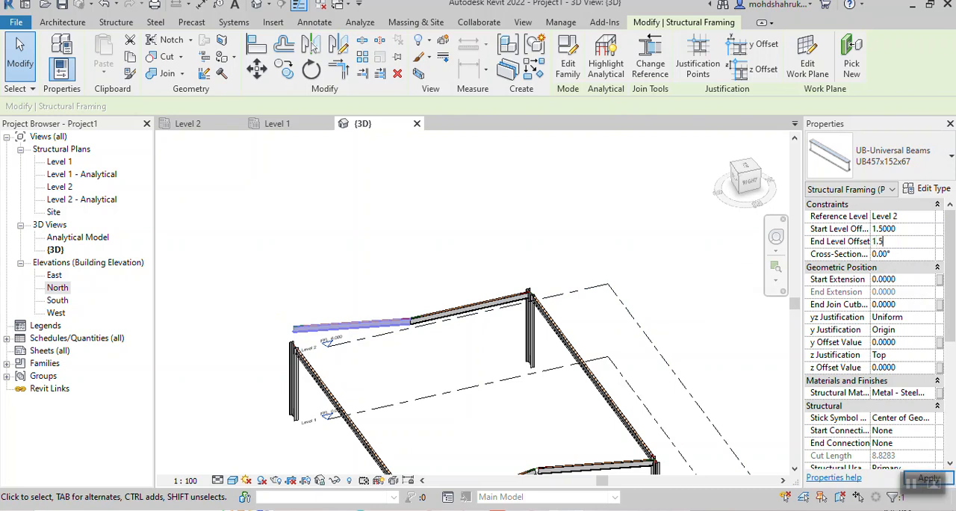
{"action": "left_click", "coordinate": [903, 230]}
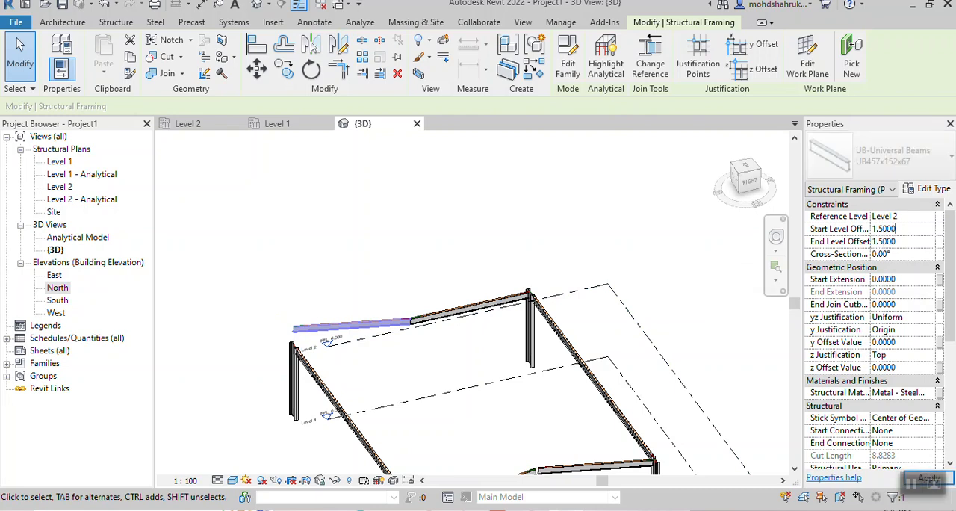
{"action": "type", "text": "0"}
{"action": "key", "text": "Return"}
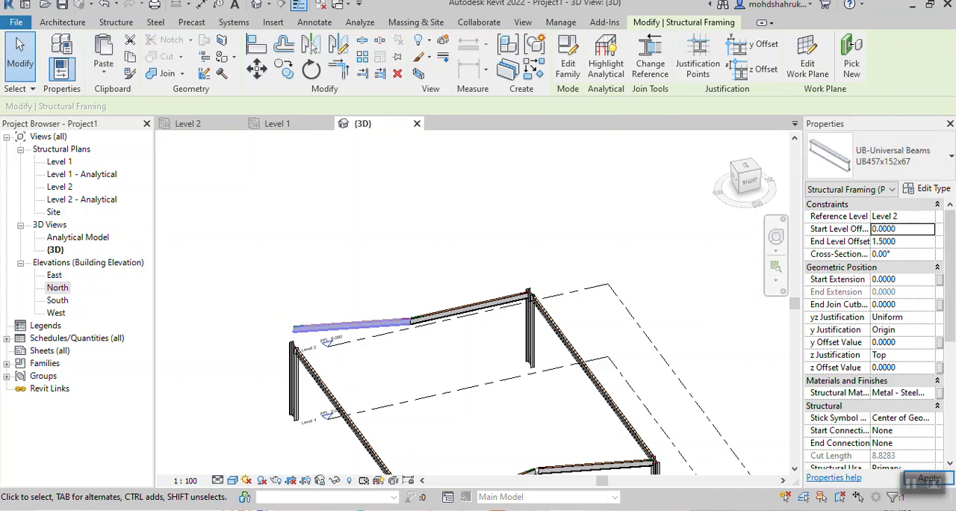
{"action": "left_click", "coordinate": [467, 309]}
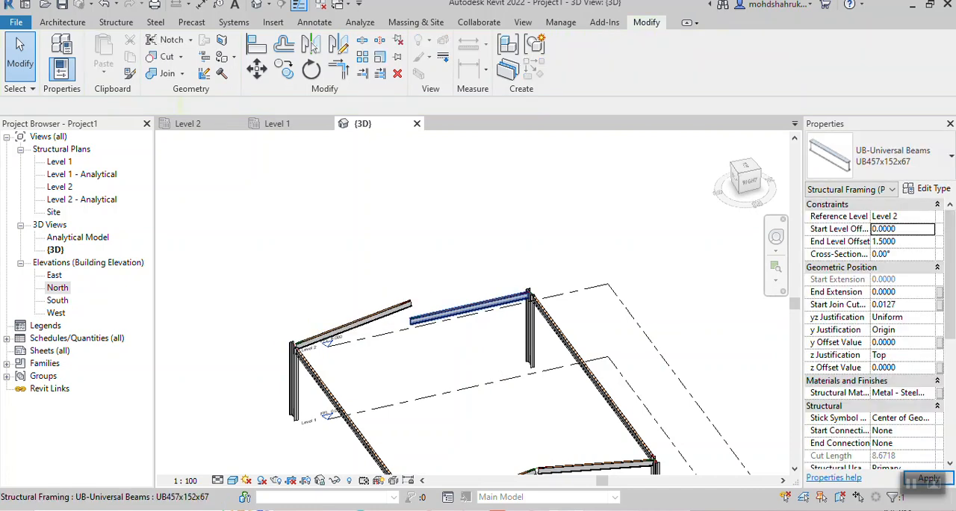
- Set the Start Level Offset of the back split beam's right half to 1.5 m
{"action": "left_click", "coordinate": [427, 318]}
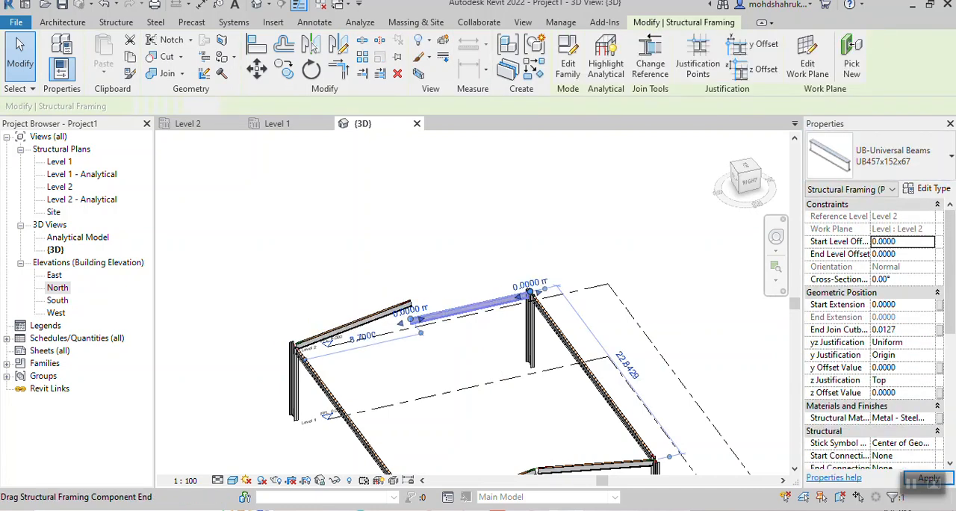
{"action": "double_click", "coordinate": [894, 241]}
{"action": "type", "text": "1.5"}
{"action": "key", "text": "Tab"}
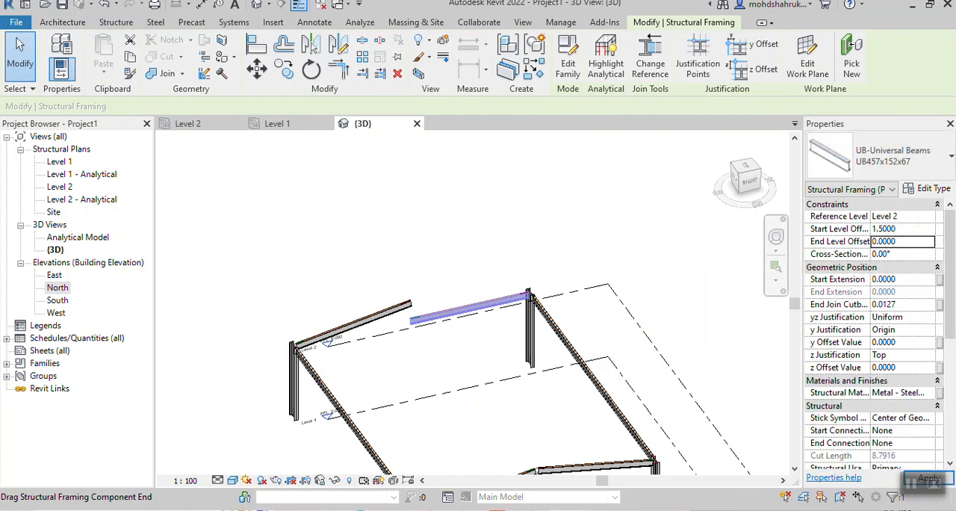
{"action": "left_click", "coordinate": [588, 353]}
- Inspect the gaps at the ridge joints of the front and back beams from the side and up close
{"action": "scroll", "coordinate": [586, 357], "scroll_direction": "down", "scroll_amount": 3}
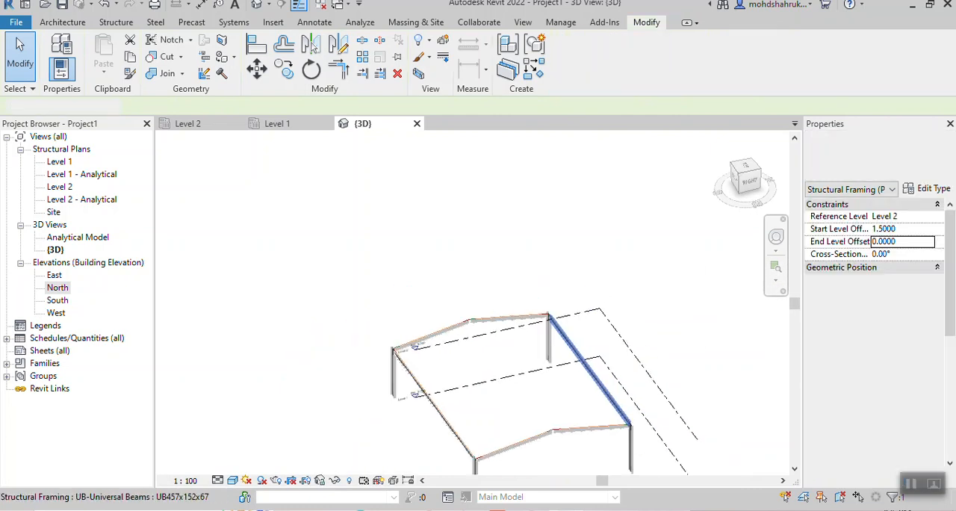
{"action": "left_click", "coordinate": [590, 428]}
{"action": "middle_click_drag", "start_coordinate": [590, 428], "coordinate": [579, 422]}
{"action": "middle_click_drag", "start_coordinate": [579, 421], "coordinate": [441, 359], "text": "shift"}
{"action": "key", "text": "Escape"}
{"action": "middle_click_drag", "start_coordinate": [441, 359], "coordinate": [521, 392], "text": "shift"}
{"action": "scroll", "coordinate": [413, 336], "scroll_direction": "up", "scroll_amount": 8}
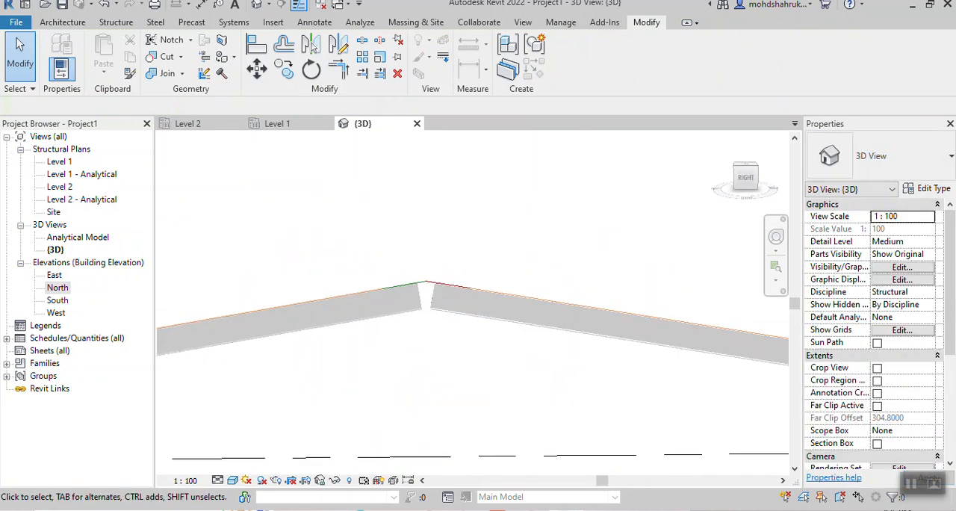
{"action": "middle_click_drag", "start_coordinate": [422, 313], "coordinate": [512, 374]}
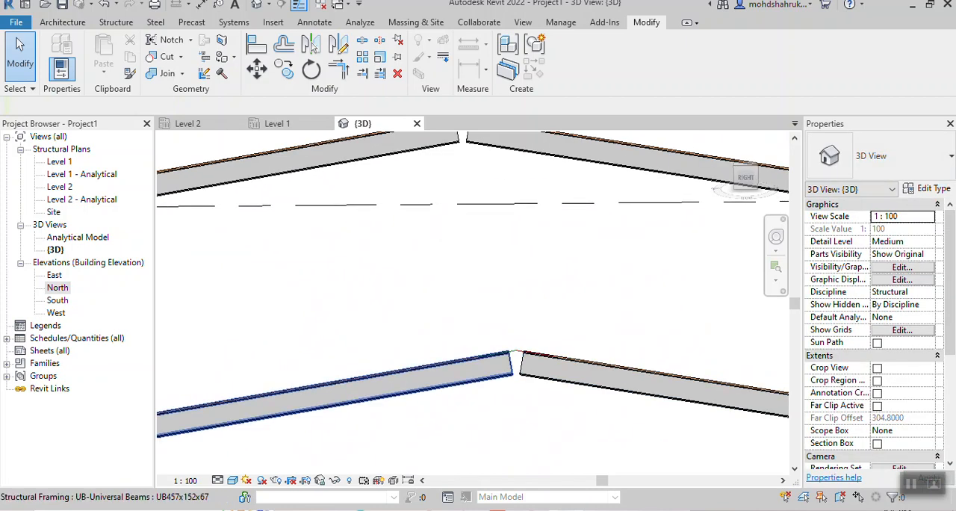
{"action": "scroll", "coordinate": [491, 286], "scroll_direction": "down", "scroll_amount": 2}
{"action": "middle_click_drag", "start_coordinate": [492, 286], "coordinate": [248, 435], "text": "shift"}
{"action": "middle_click_drag", "start_coordinate": [464, 372], "coordinate": [482, 377], "text": "shift"}
{"action": "scroll", "coordinate": [485, 385], "scroll_direction": "up", "scroll_amount": 3}
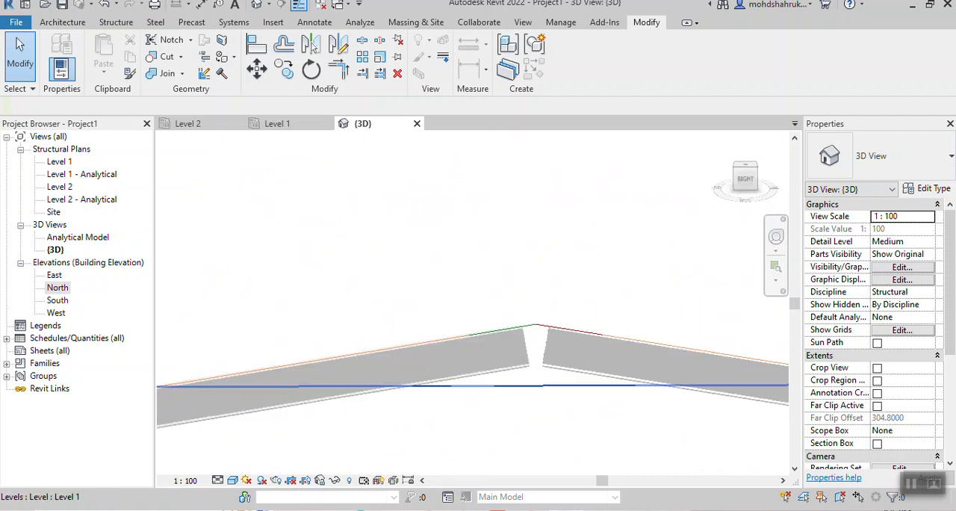
{"action": "scroll", "coordinate": [573, 341], "scroll_direction": "down", "scroll_amount": 5}
{"action": "middle_click_drag", "start_coordinate": [572, 341], "coordinate": [381, 331]}
{"action": "scroll", "coordinate": [400, 295], "scroll_direction": "down", "scroll_amount": 2}
{"action": "mouse_move", "coordinate": [400, 296]}
{"action": "middle_mouse_down", "text": "shift"}
{"action": "mouse_move", "coordinate": [545, 315]}
{"action": "mouse_move", "coordinate": [455, 340]}
{"action": "mouse_move", "coordinate": [433, 335]}
{"action": "mouse_move", "coordinate": [539, 308]}
{"action": "mouse_move", "coordinate": [450, 348]}
{"action": "mouse_move", "coordinate": [407, 343]}
{"action": "middle_mouse_up", "text": "shift"}
- Change the 3D view's visual style to one that displays the steel's material appearance and check the front frame
{"action": "left_click", "coordinate": [232, 481]}
{"action": "left_click", "coordinate": [255, 465]}
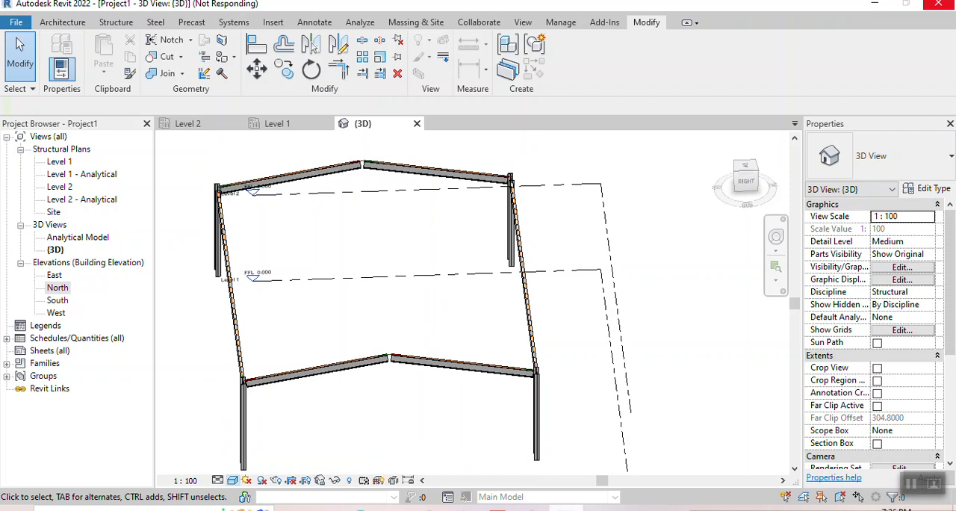
{"action": "scroll", "coordinate": [371, 372], "scroll_direction": "up", "scroll_amount": 3}
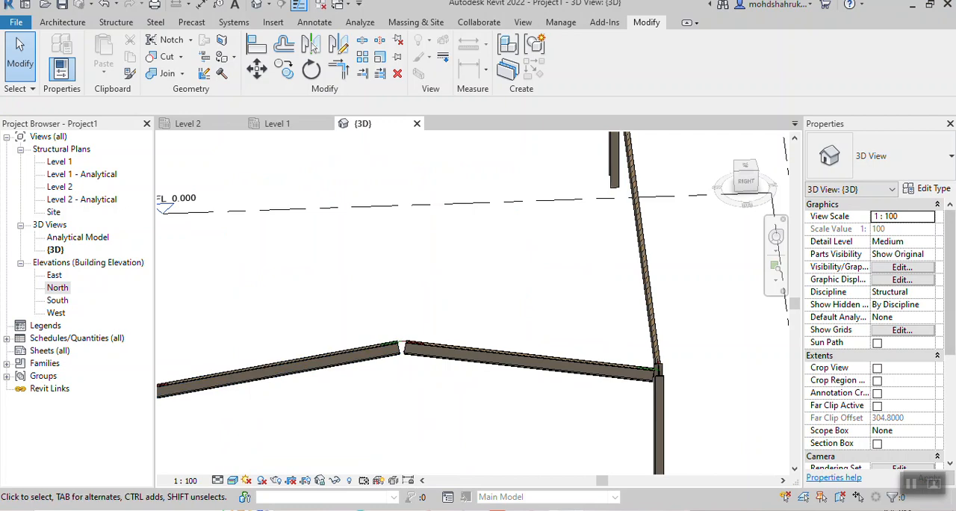
- Switch to the Level 2 structural plan and open the Structural Connection Settings on the list of all connections
{"action": "left_click", "coordinate": [188, 124]}
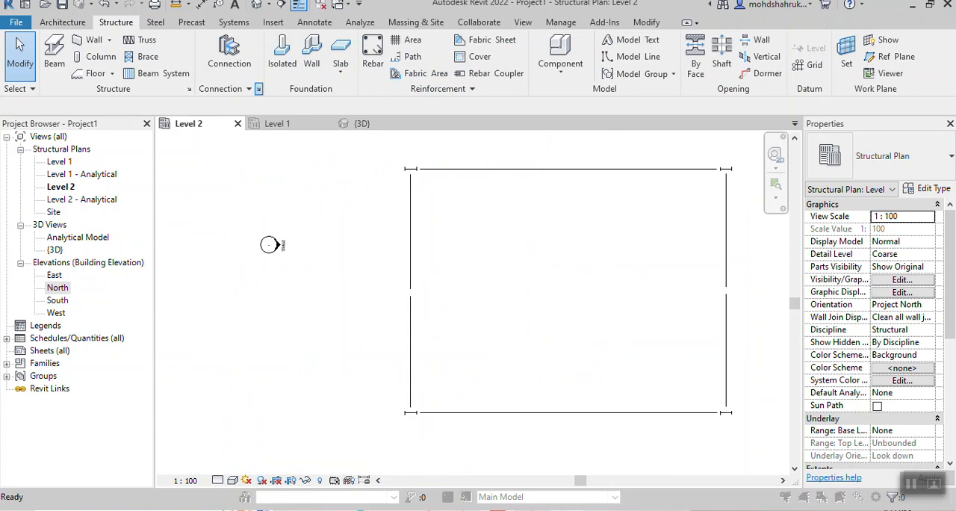
{"action": "left_click", "coordinate": [258, 89]}
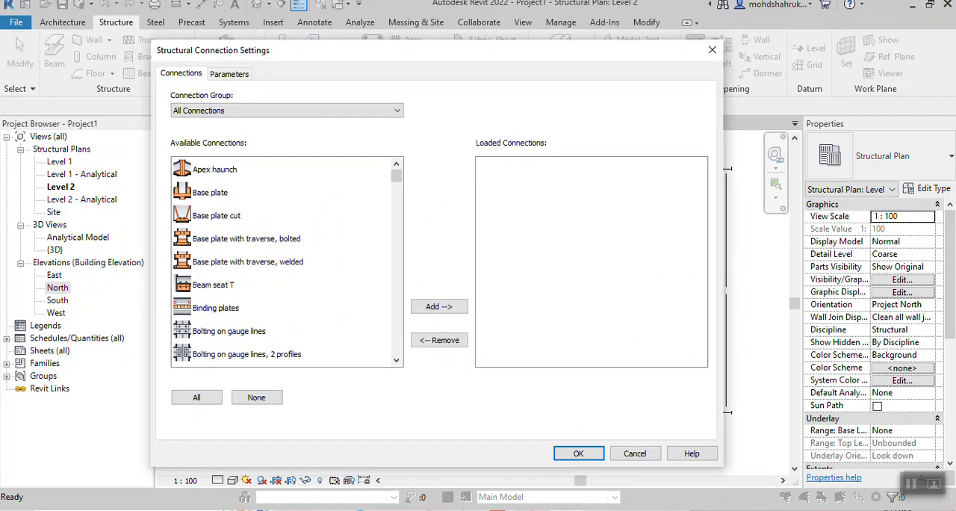
{"action": "left_click_drag", "start_coordinate": [382, 54], "coordinate": [479, 66]}
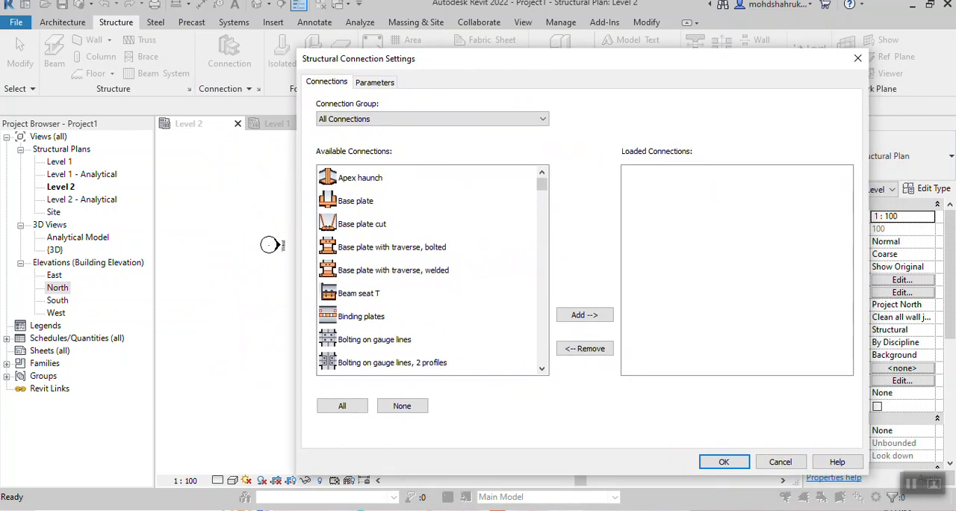
{"action": "left_click_drag", "start_coordinate": [585, 66], "coordinate": [540, 63]}
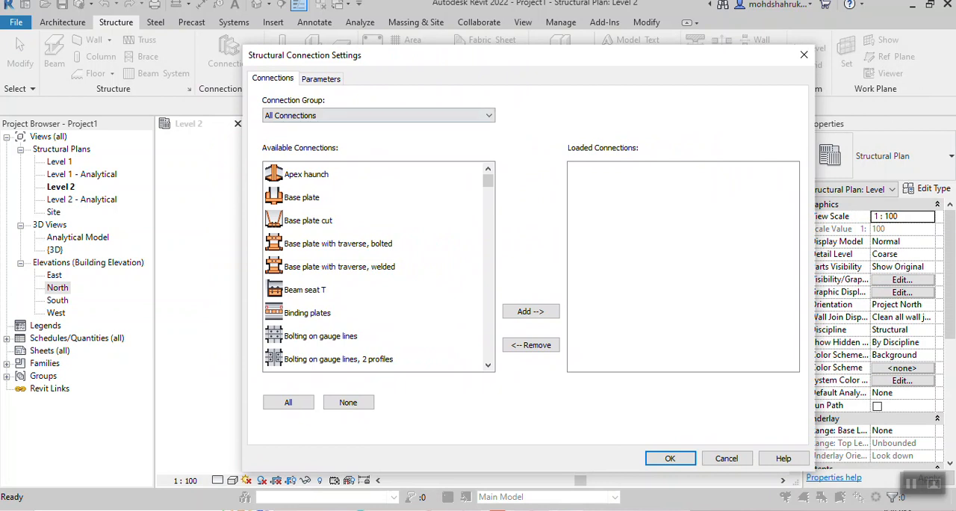
- Examine the full list of available structural connections to see which joint types are offered
{"action": "left_click_drag", "start_coordinate": [539, 57], "coordinate": [494, 44]}
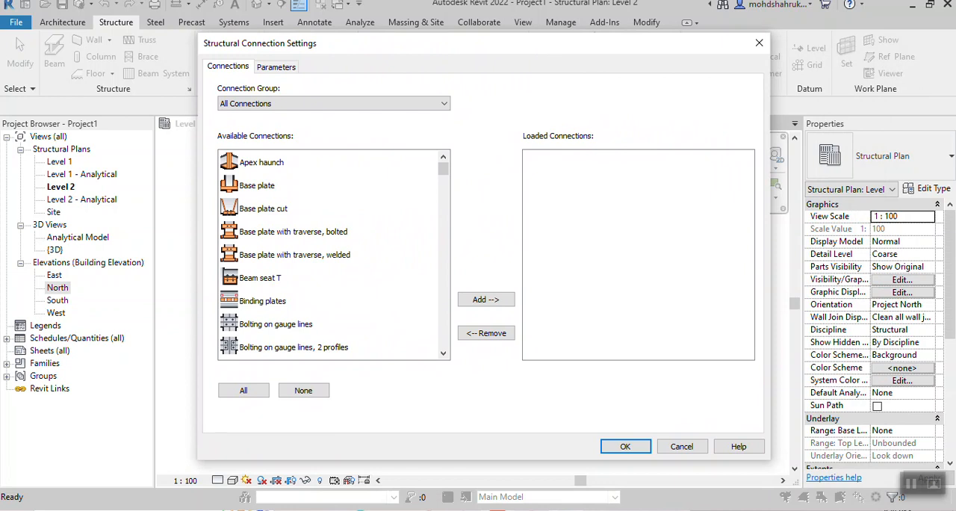
{"action": "scroll", "coordinate": [334, 254], "scroll_direction": "down", "scroll_amount": 3}
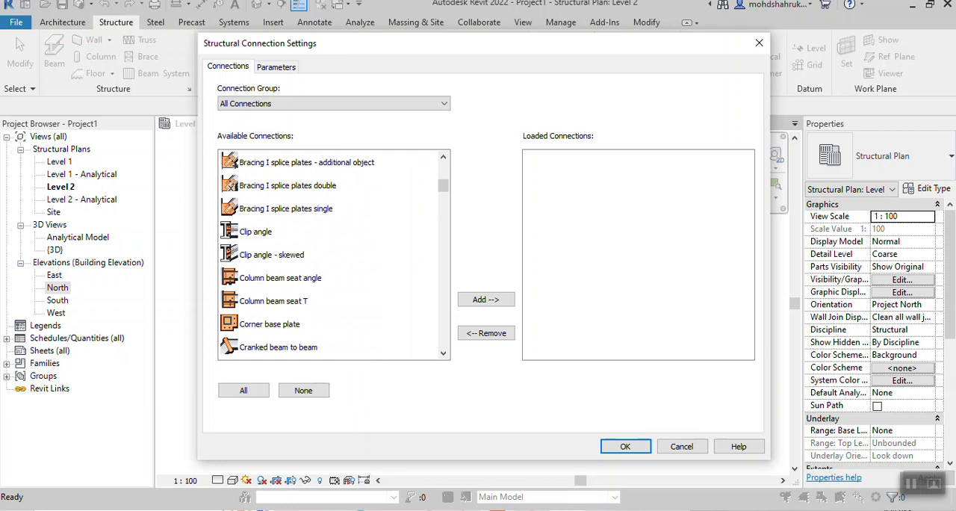
{"action": "scroll", "coordinate": [334, 253], "scroll_direction": "down", "scroll_amount": 3}
{"action": "scroll", "coordinate": [334, 254], "scroll_direction": "up", "scroll_amount": 1}
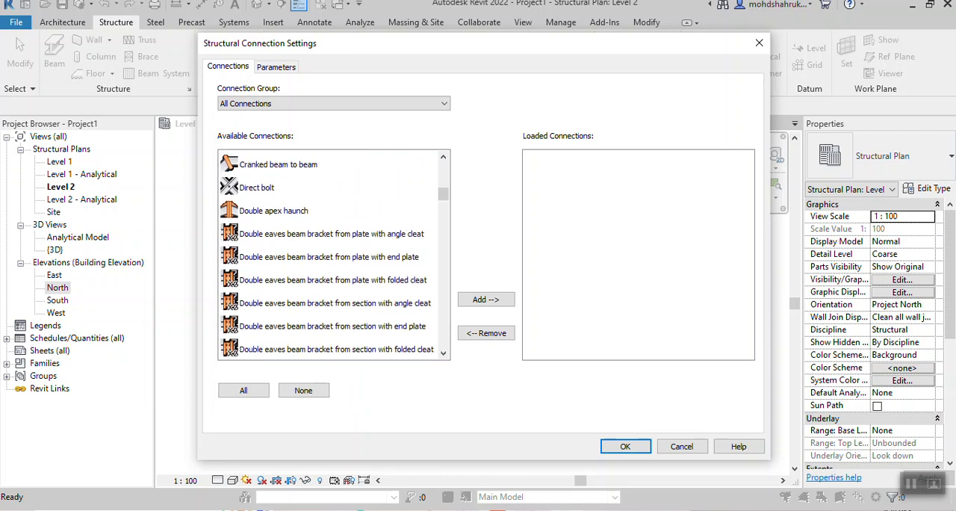
{"action": "scroll", "coordinate": [334, 254], "scroll_direction": "down", "scroll_amount": 5}
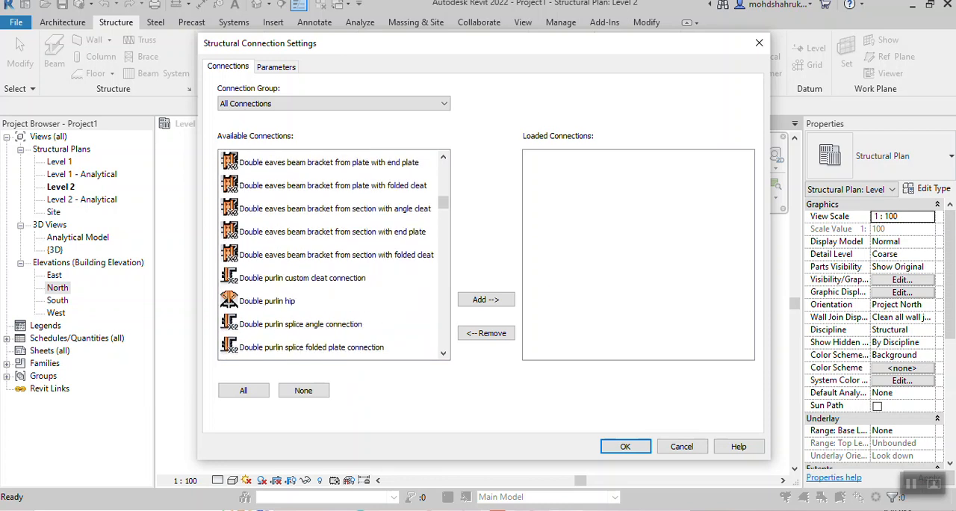
{"action": "scroll", "coordinate": [333, 254], "scroll_direction": "down", "scroll_amount": 4}
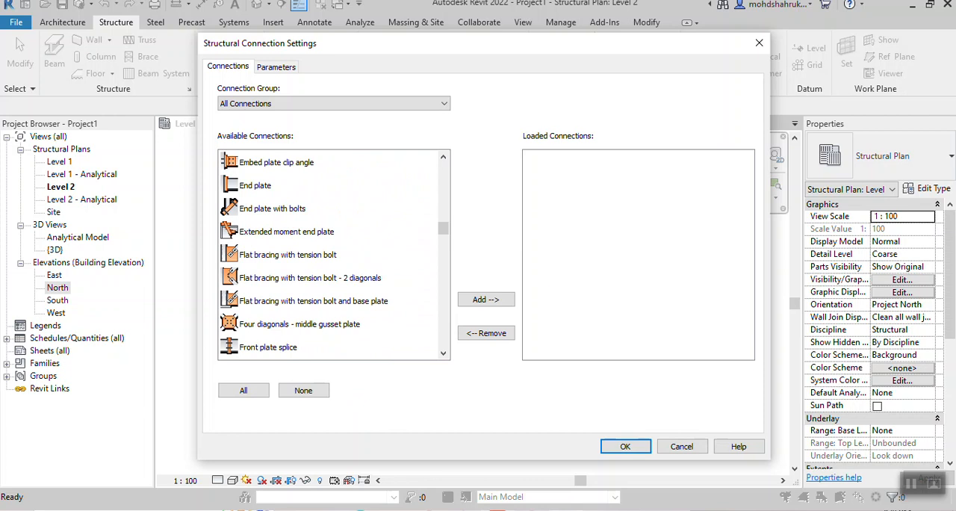
{"action": "scroll", "coordinate": [334, 254], "scroll_direction": "up", "scroll_amount": 3}
{"action": "scroll", "coordinate": [334, 254], "scroll_direction": "down", "scroll_amount": 7}
{"action": "scroll", "coordinate": [334, 254], "scroll_direction": "down", "scroll_amount": 12}
{"action": "scroll", "coordinate": [334, 254], "scroll_direction": "down", "scroll_amount": 7}
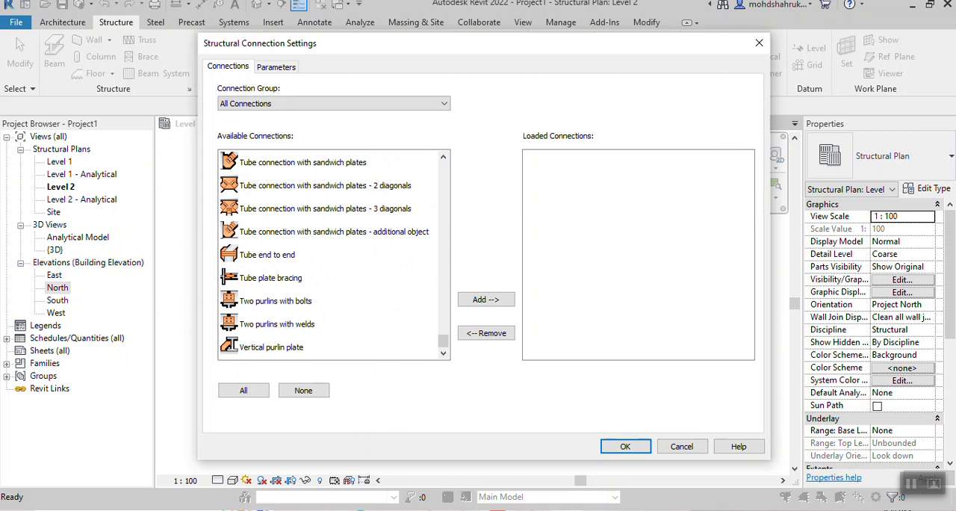
- Load all available structural connections into the project and accept the connection settings
{"action": "left_click", "coordinate": [243, 390]}
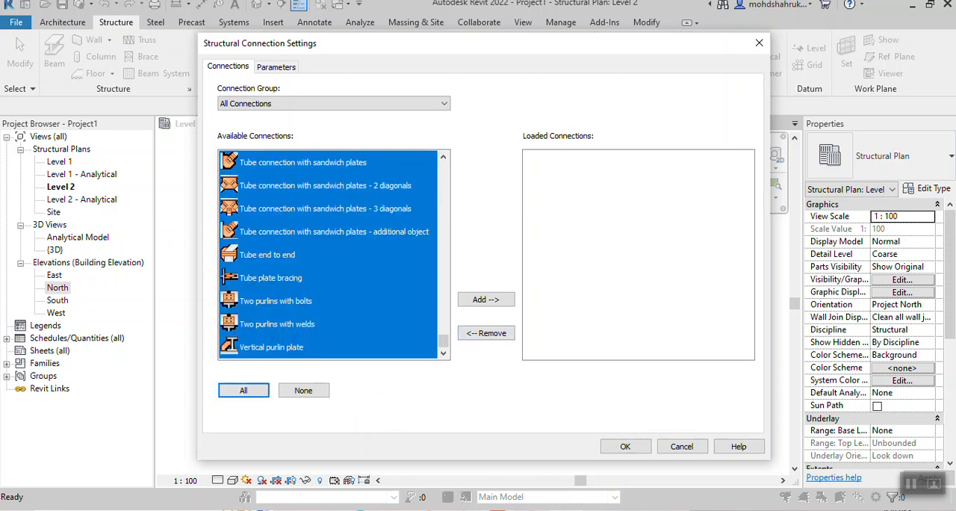
{"action": "left_click", "coordinate": [485, 299]}
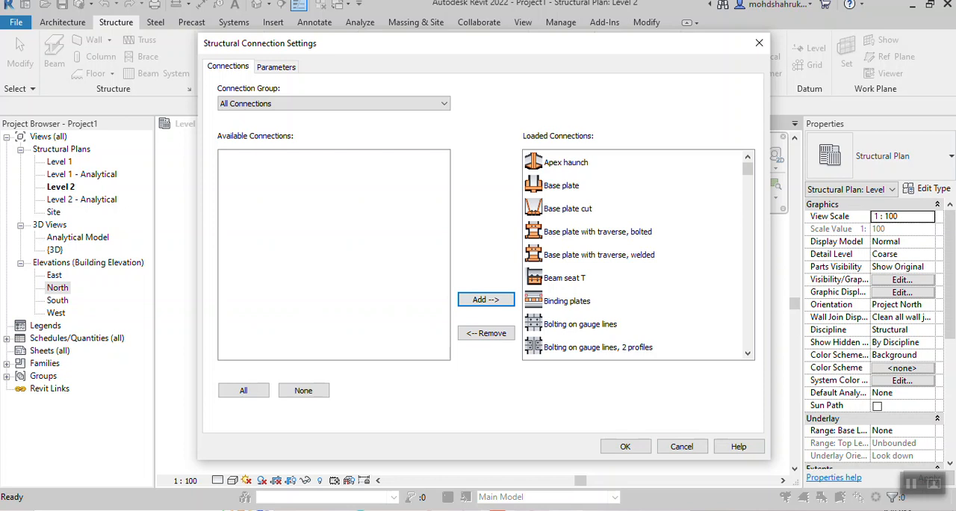
{"action": "left_click", "coordinate": [625, 446]}
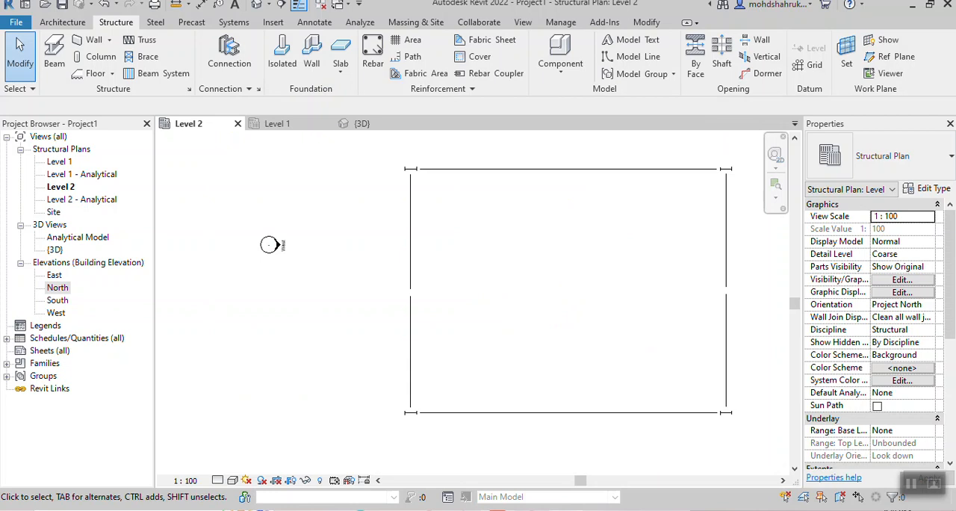
- In the 3D view, start a structural connection using the two halves of the front split beam as its input elements
{"action": "left_click", "coordinate": [362, 123]}
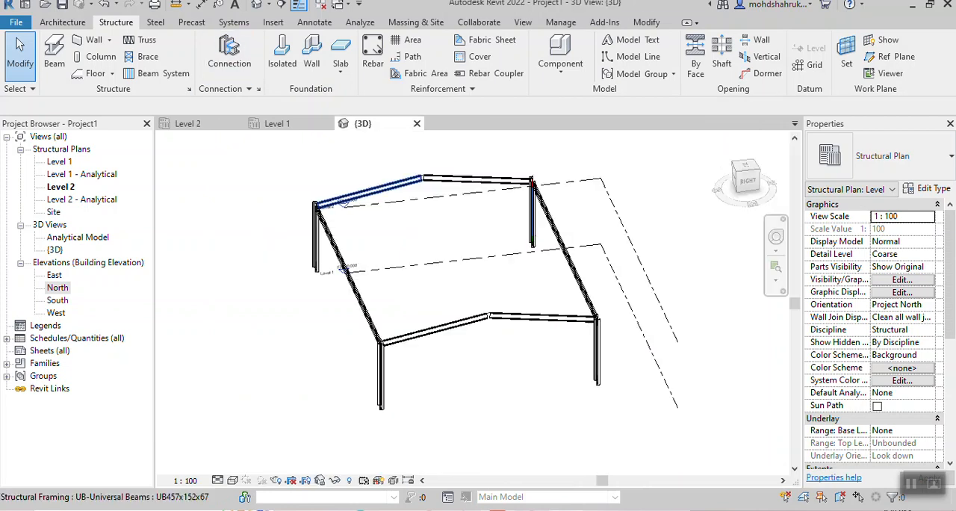
{"action": "scroll", "coordinate": [491, 330], "scroll_direction": "up", "scroll_amount": 2}
{"action": "middle_click_drag", "start_coordinate": [491, 330], "coordinate": [464, 337]}
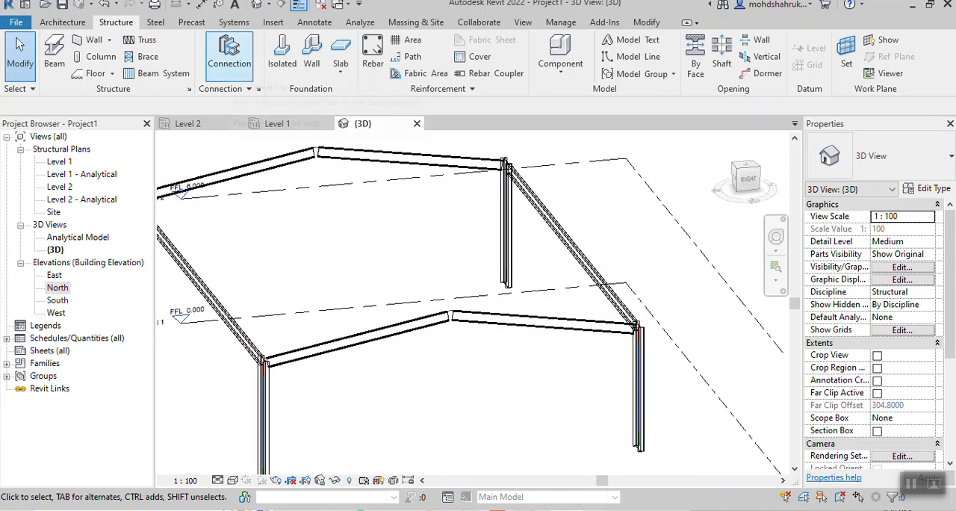
{"action": "left_click", "coordinate": [229, 56]}
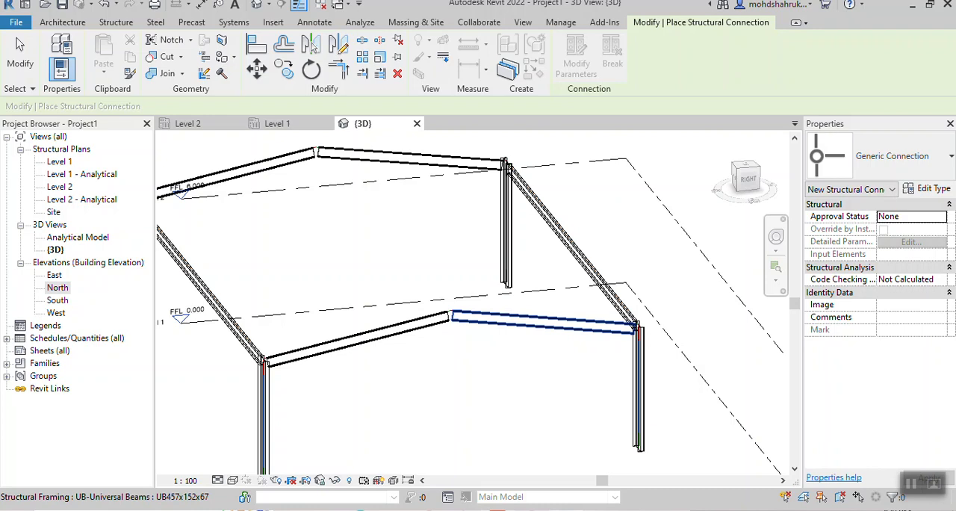
{"action": "scroll", "coordinate": [484, 320], "scroll_direction": "up", "scroll_amount": 3}
{"action": "left_click", "coordinate": [412, 323]}
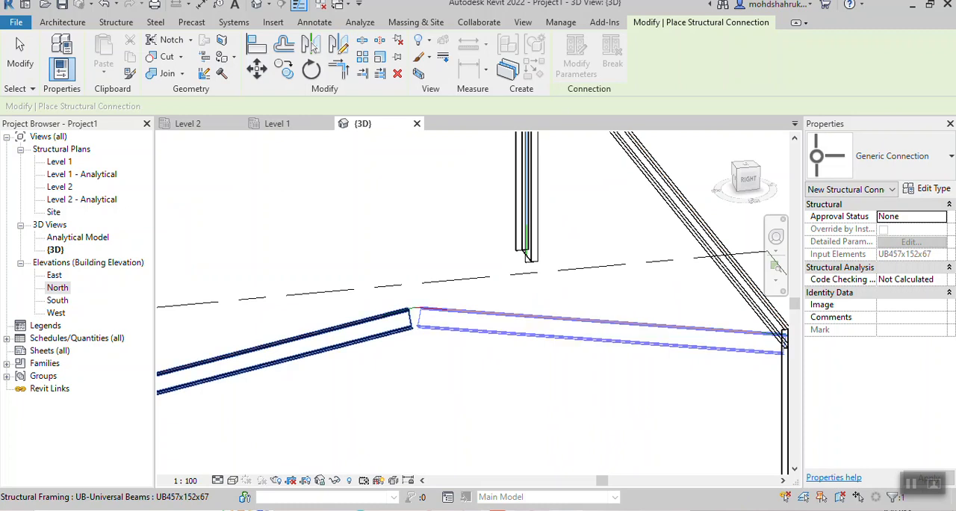
{"action": "left_click", "coordinate": [374, 319]}
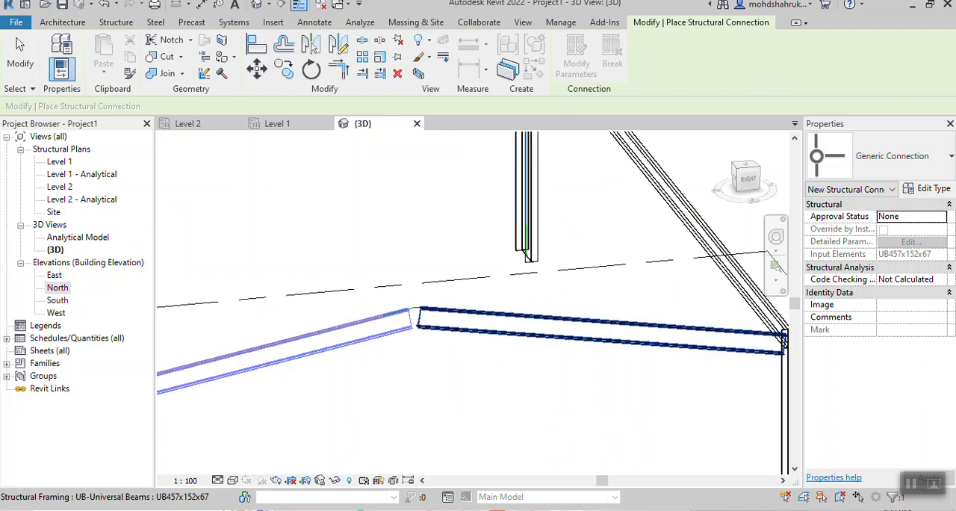
{"action": "left_click", "coordinate": [462, 314]}
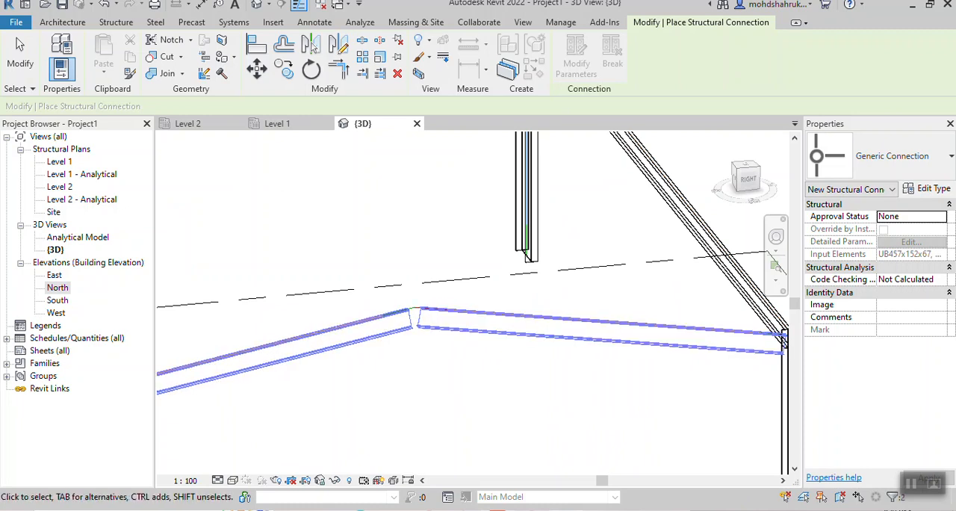
{"action": "middle_click_drag", "start_coordinate": [784, 341], "coordinate": [682, 351], "text": "shift"}
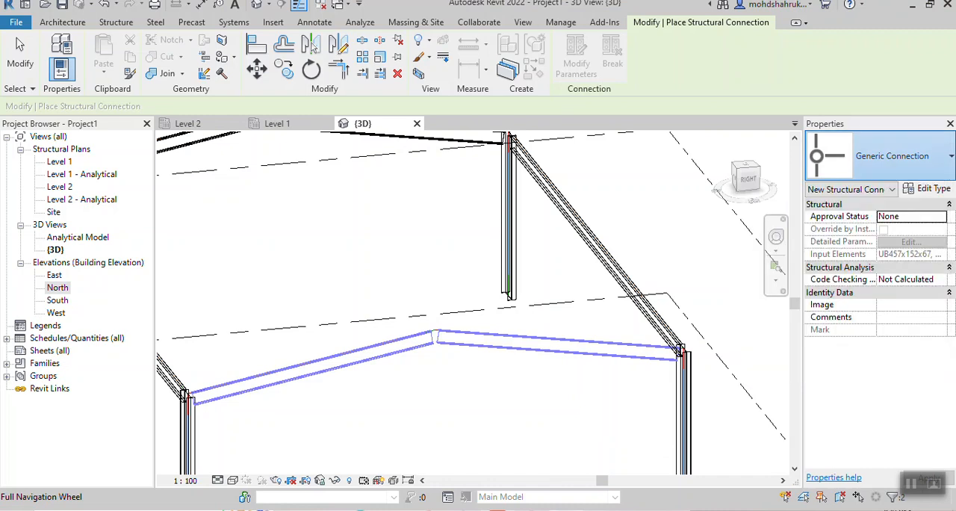
- Set the connection type to Apex haunch and place it at the front beam's ridge joint
{"action": "left_click", "coordinate": [888, 155]}
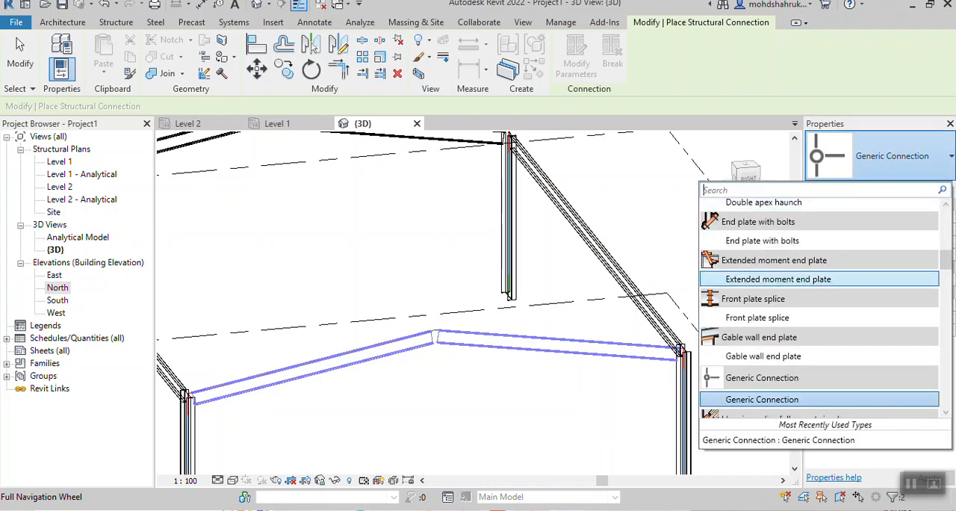
{"action": "scroll", "coordinate": [822, 314], "scroll_direction": "up", "scroll_amount": 2}
{"action": "scroll", "coordinate": [821, 314], "scroll_direction": "up", "scroll_amount": 7}
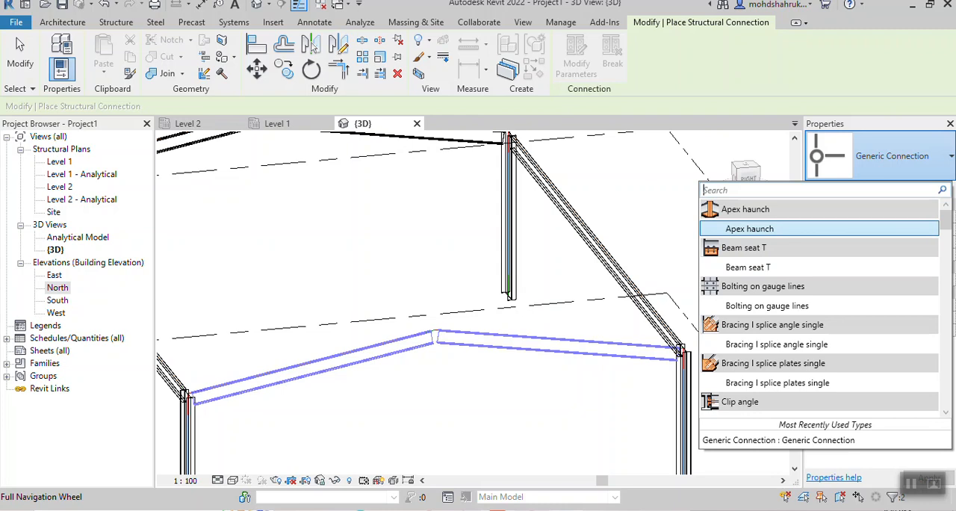
{"action": "left_click", "coordinate": [750, 229]}
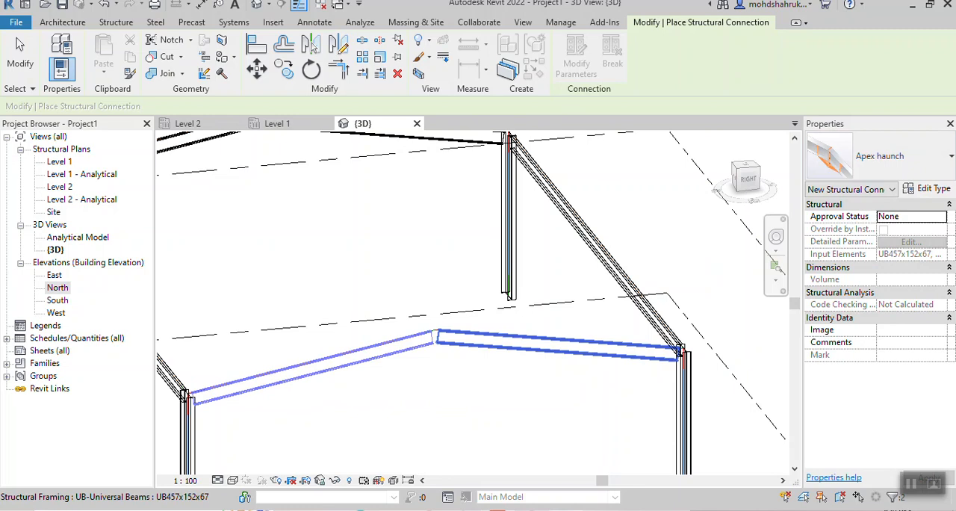
{"action": "key", "text": "Return"}
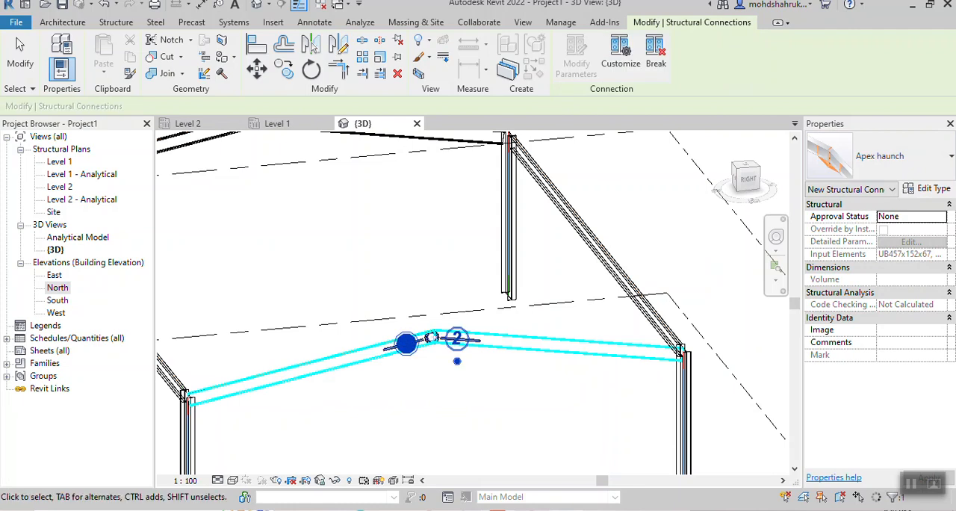
{"action": "key", "text": "Escape"}
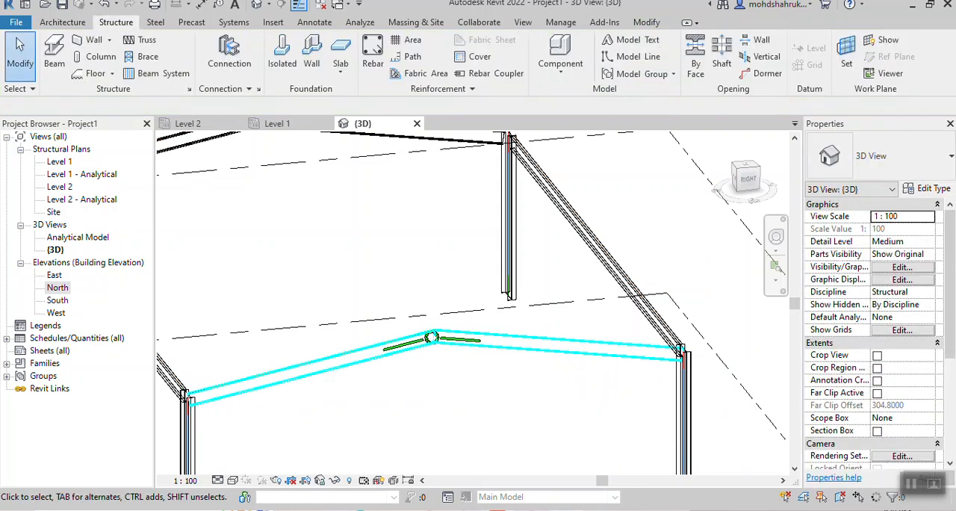
- Try to add an Apex haunch connection at the back ridge by preselecting both halves of the back split beam
{"action": "scroll", "coordinate": [430, 303], "scroll_direction": "down", "scroll_amount": 1}
{"action": "middle_click_drag", "start_coordinate": [265, 179], "coordinate": [336, 259]}
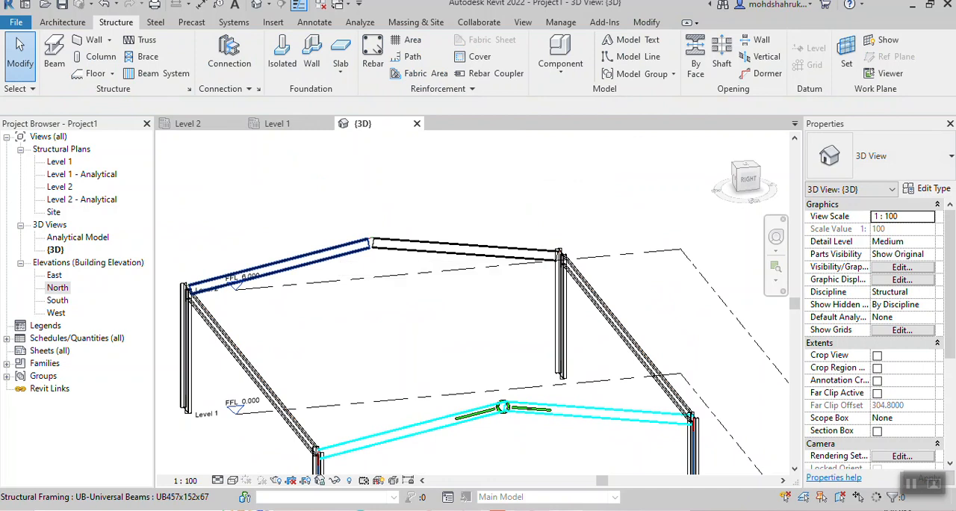
{"action": "left_click", "coordinate": [329, 251]}
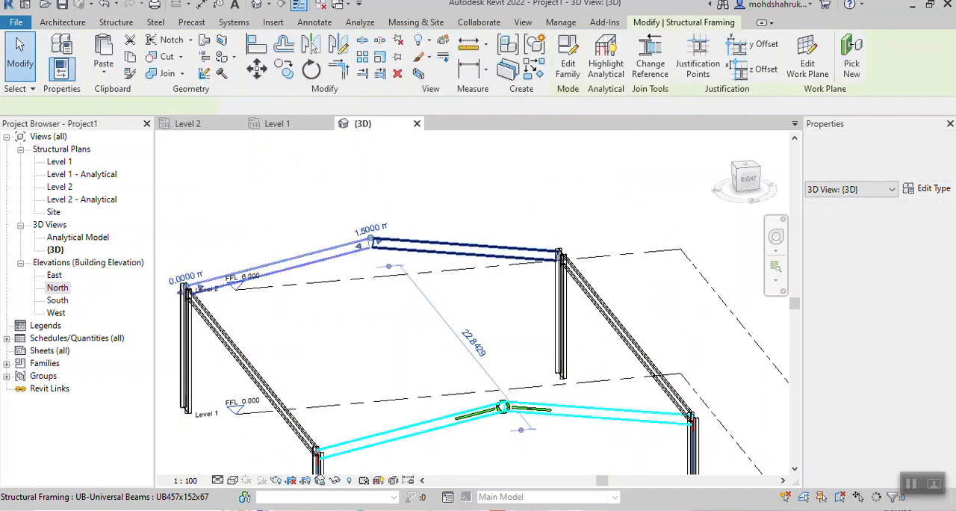
{"action": "left_click", "coordinate": [448, 247], "text": "ctrl"}
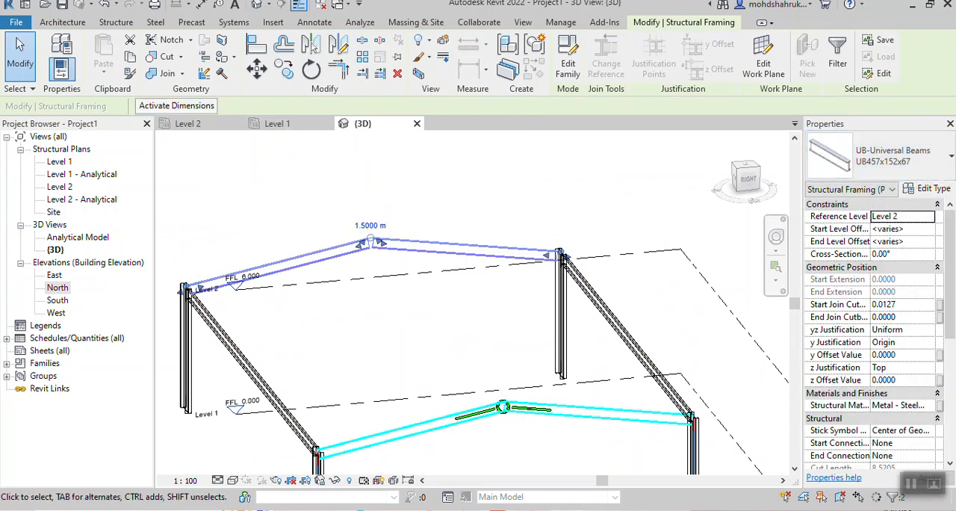
{"action": "key", "text": "Escape"}
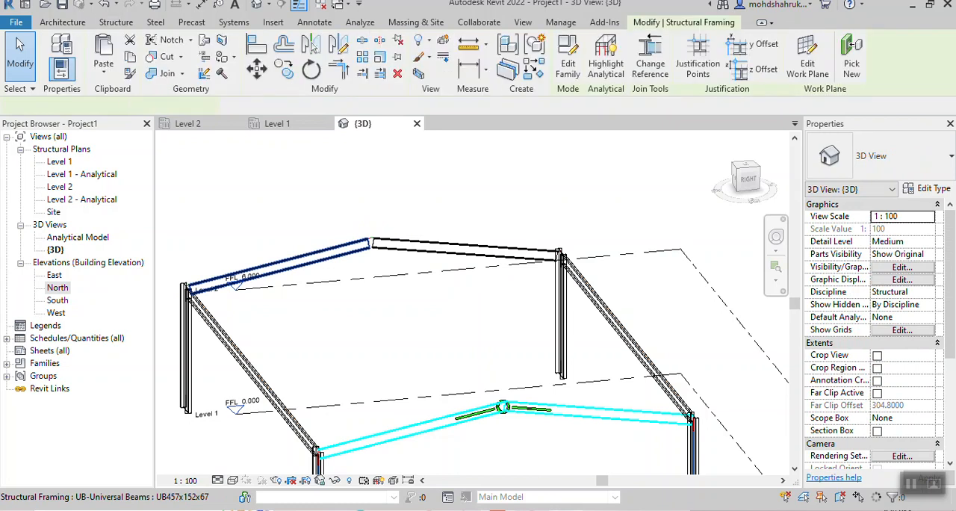
{"action": "left_click", "coordinate": [464, 247], "text": "ctrl"}
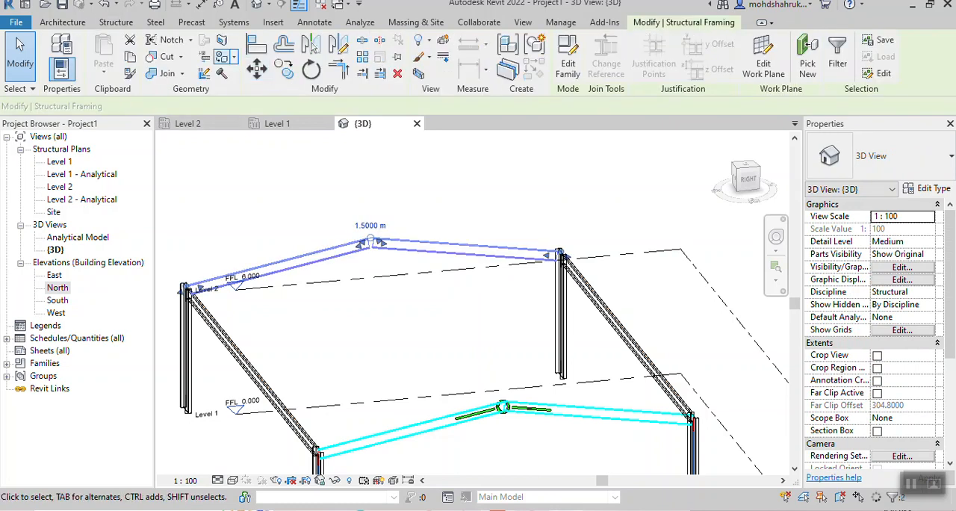
{"action": "left_click", "coordinate": [116, 21]}
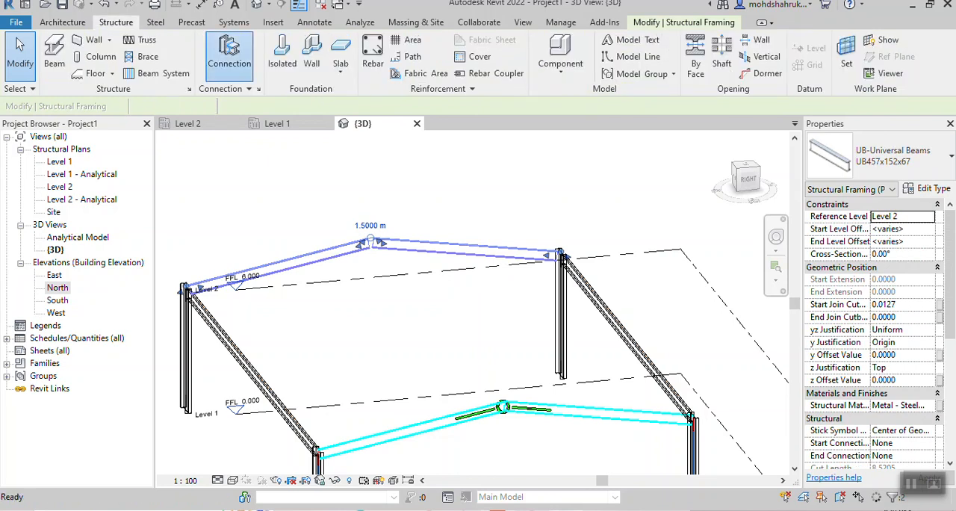
{"action": "left_click", "coordinate": [230, 54]}
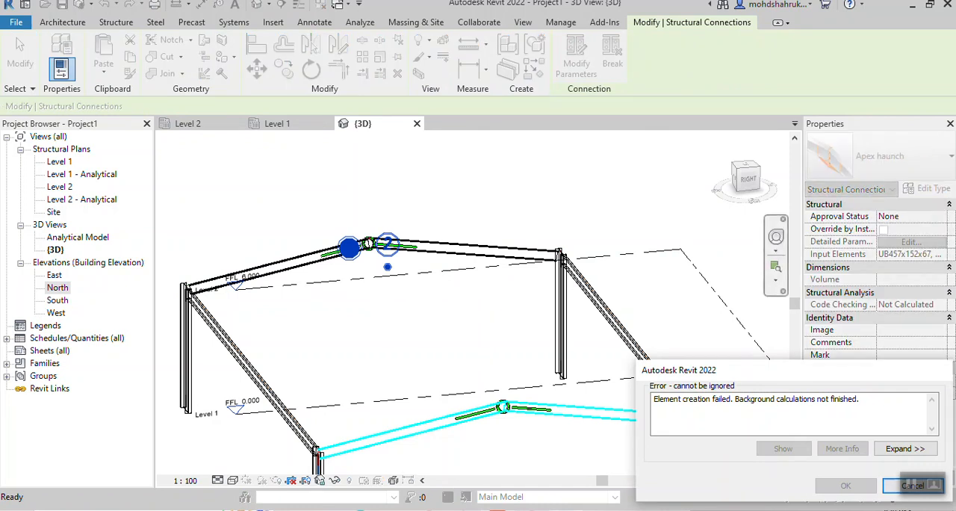
{"action": "left_click", "coordinate": [912, 485]}
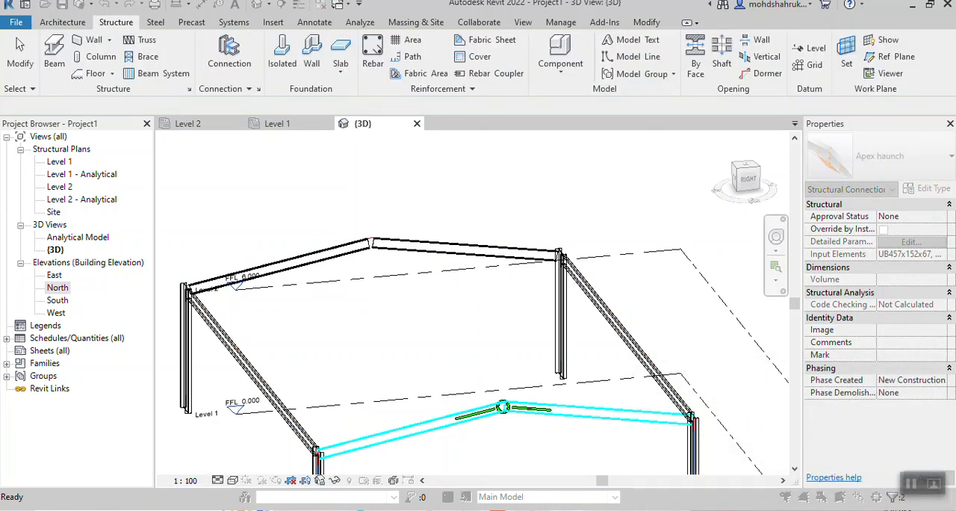
- Retry the back ridge connection by choosing the Apex haunch type before picking the two back beam halves
{"action": "left_click", "coordinate": [229, 54]}
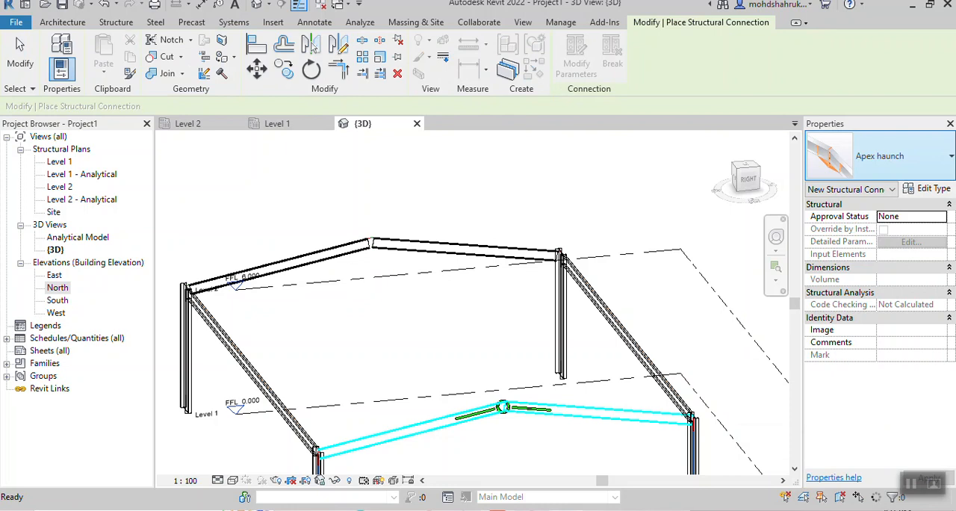
{"action": "left_click", "coordinate": [889, 156]}
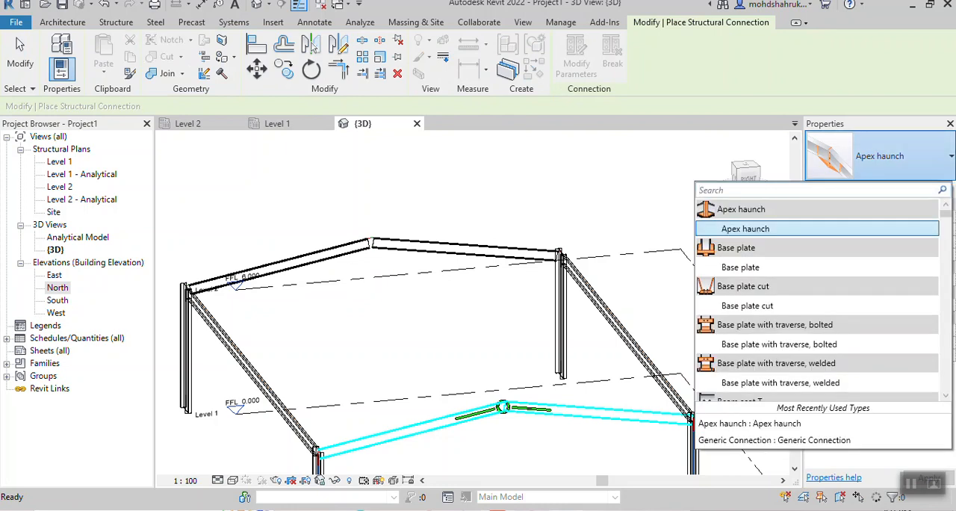
{"action": "left_click", "coordinate": [746, 228]}
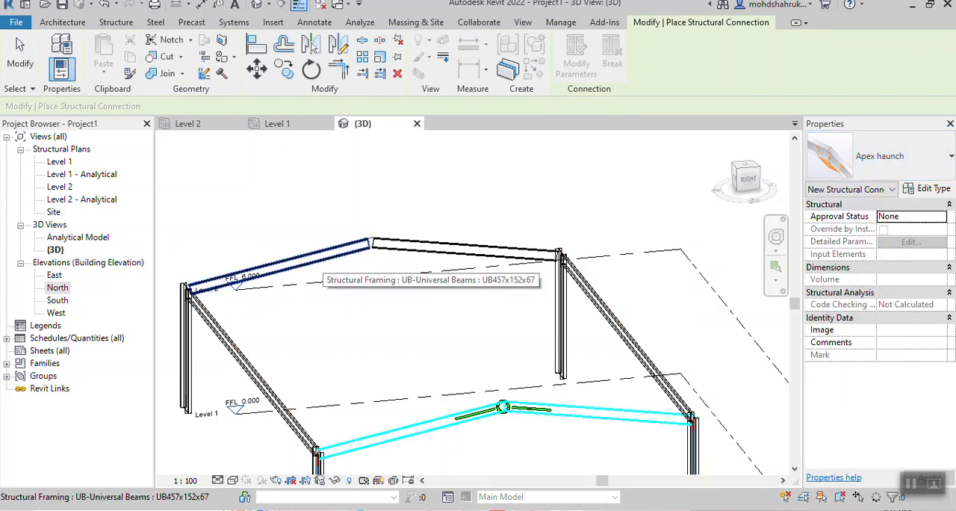
{"action": "left_click", "coordinate": [321, 258]}
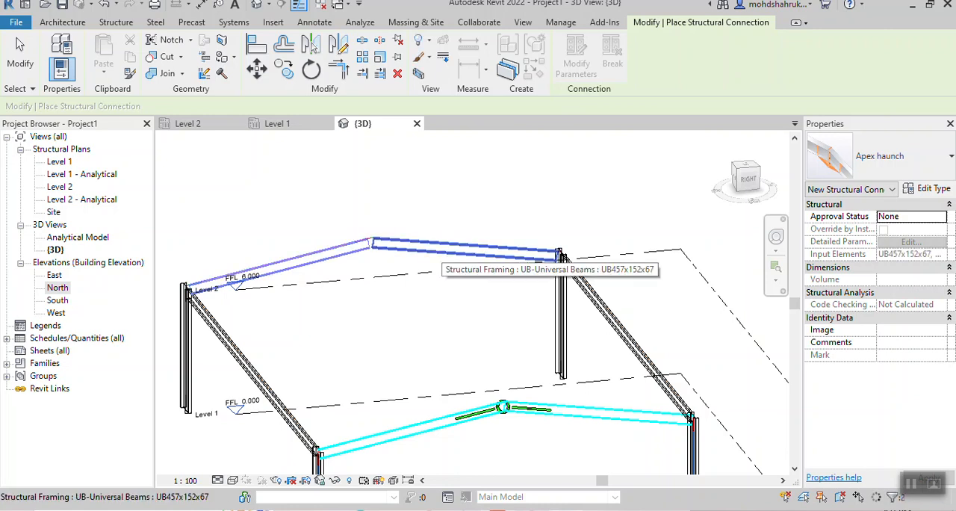
{"action": "left_click", "coordinate": [439, 249]}
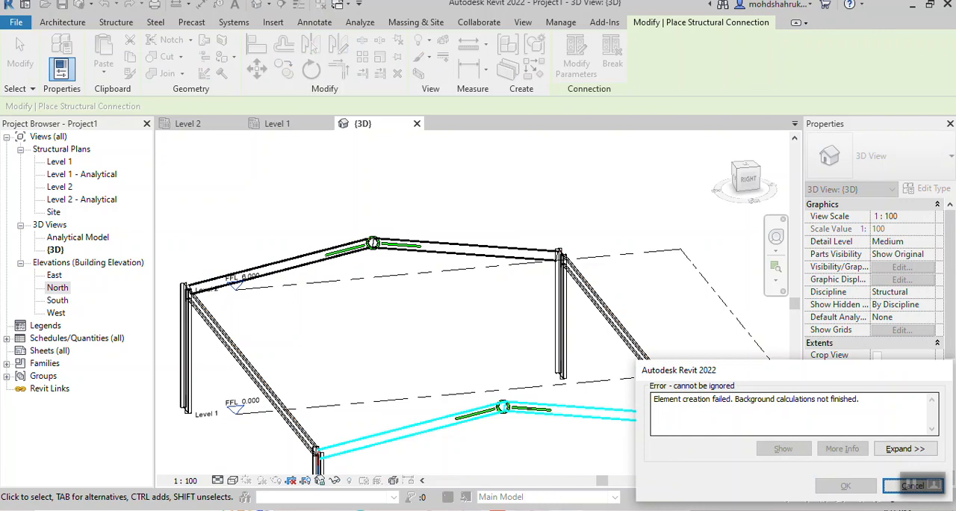
{"action": "left_click", "coordinate": [912, 485]}
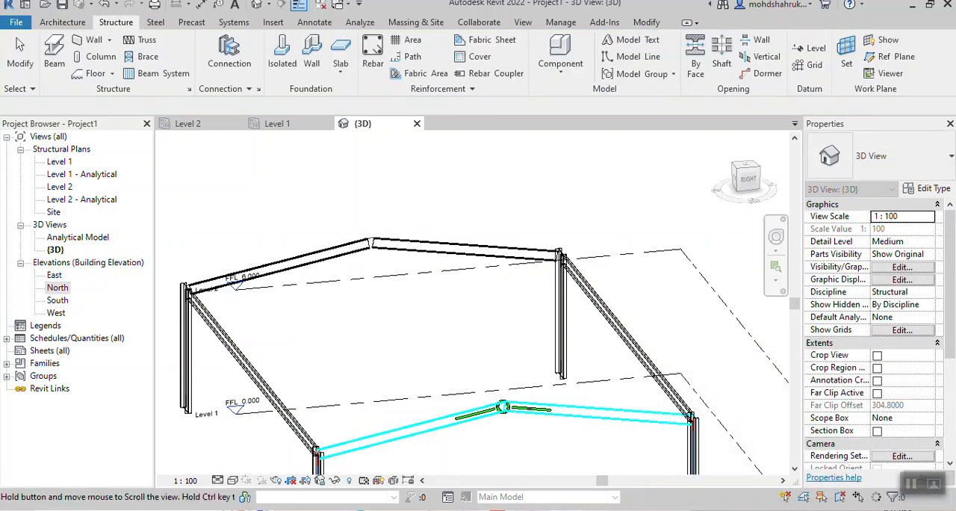
- Display the 3D view with the Shaded visual style and Fine detail level
{"action": "middle_click_drag", "start_coordinate": [412, 431], "coordinate": [358, 280]}
{"action": "scroll", "coordinate": [359, 280], "scroll_direction": "down", "scroll_amount": 1}
{"action": "scroll", "coordinate": [398, 274], "scroll_direction": "up", "scroll_amount": 2}
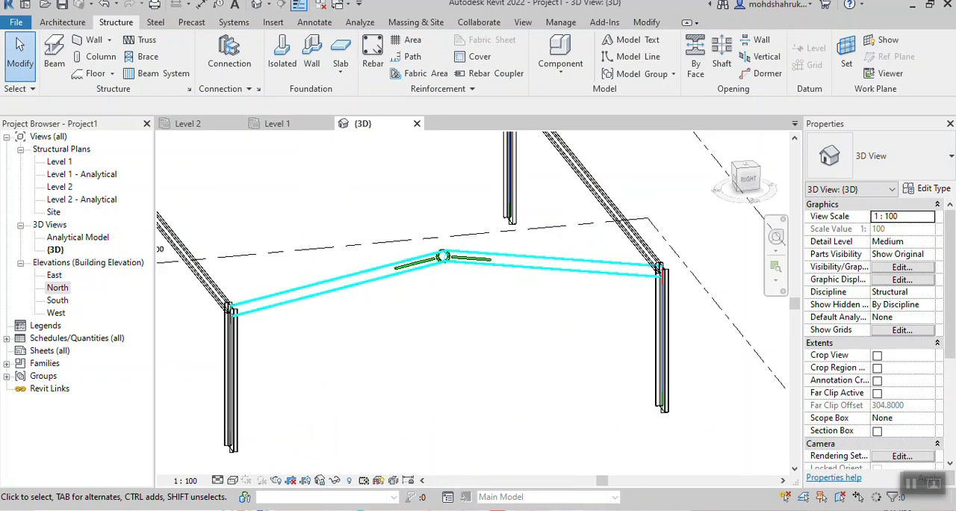
{"action": "left_click", "coordinate": [233, 480]}
{"action": "left_click", "coordinate": [256, 437]}
{"action": "left_click", "coordinate": [217, 480]}
{"action": "left_click", "coordinate": [235, 465]}
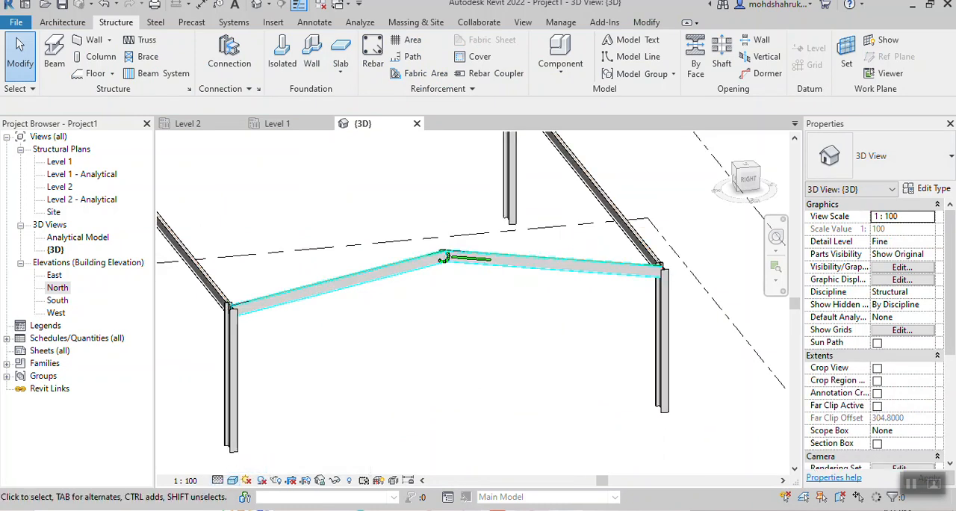
- Change the visual style to Realistic for a close-up of the Apex haunch at the front ridge
{"action": "scroll", "coordinate": [441, 259], "scroll_direction": "up", "scroll_amount": 1}
{"action": "middle_click_drag", "start_coordinate": [441, 259], "coordinate": [412, 288], "text": "shift"}
{"action": "scroll", "coordinate": [455, 316], "scroll_direction": "up", "scroll_amount": 3}
{"action": "middle_click_drag", "start_coordinate": [455, 317], "coordinate": [516, 421]}
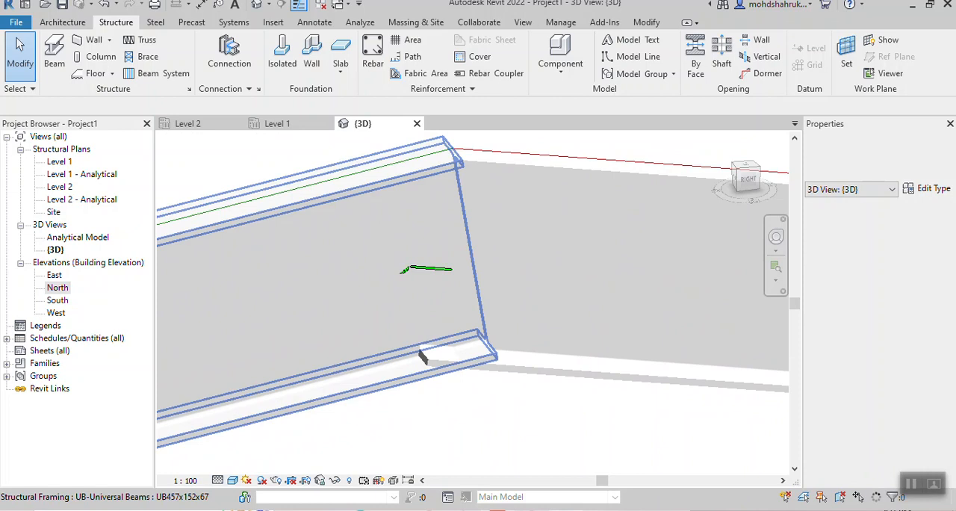
{"action": "left_click", "coordinate": [233, 481]}
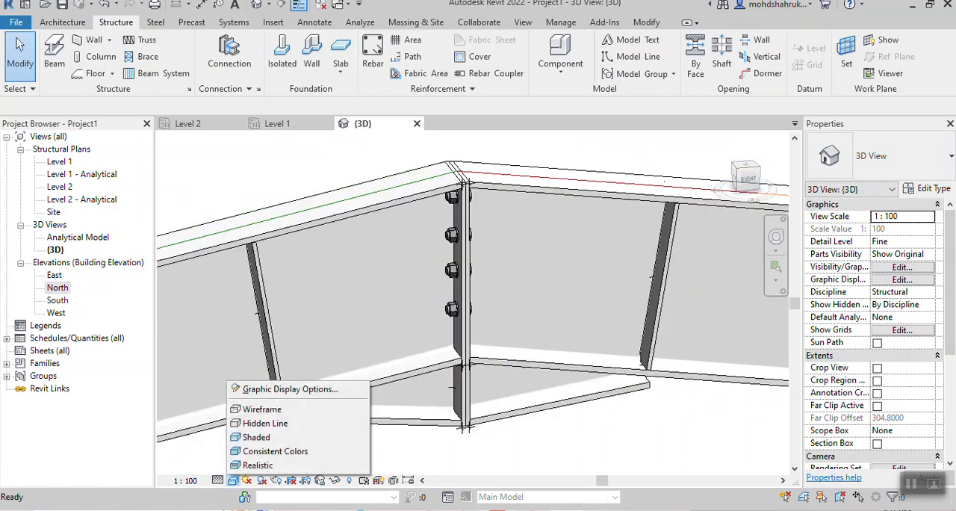
{"action": "left_click", "coordinate": [275, 452]}
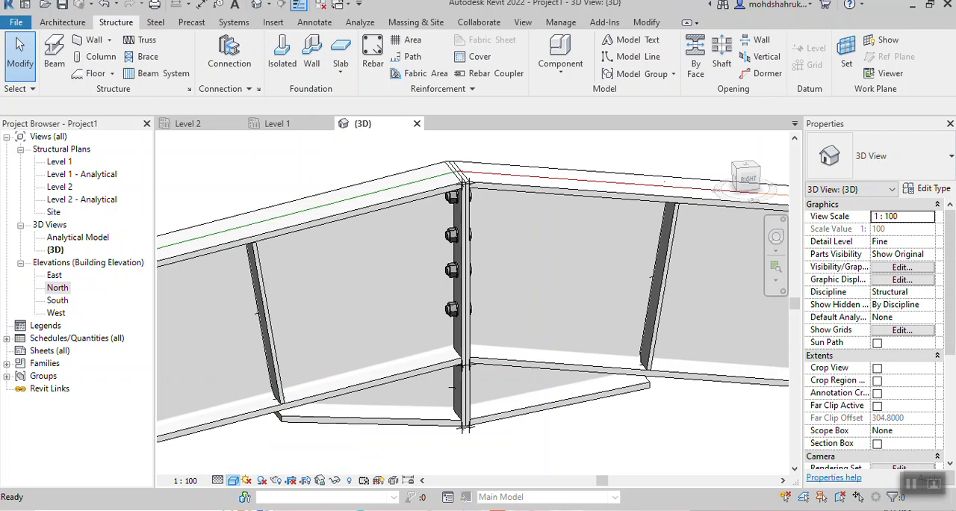
- Examine the Apex haunch's plates, bolts and stiffeners at the front ridge and compare them with the unconnected back ridge
{"action": "scroll", "coordinate": [501, 296], "scroll_direction": "down", "scroll_amount": 5}
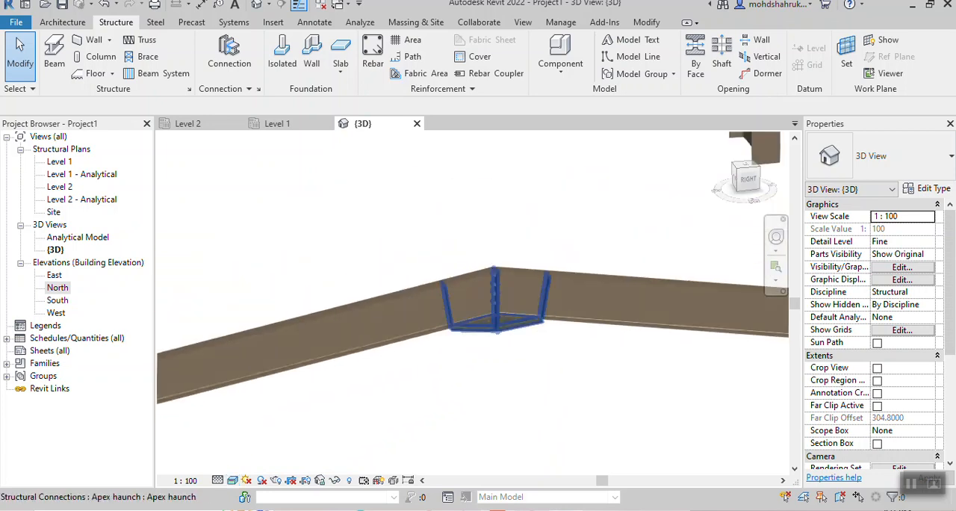
{"action": "scroll", "coordinate": [493, 299], "scroll_direction": "down", "scroll_amount": 6}
{"action": "middle_click_drag", "start_coordinate": [490, 298], "coordinate": [554, 361]}
{"action": "scroll", "coordinate": [401, 203], "scroll_direction": "up", "scroll_amount": 4}
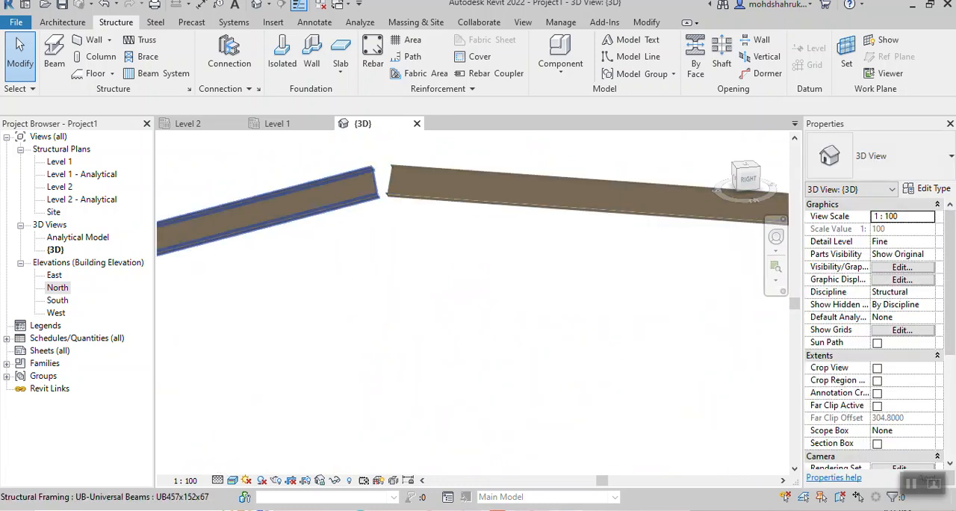
{"action": "scroll", "coordinate": [407, 226], "scroll_direction": "down", "scroll_amount": 5}
{"action": "middle_click_drag", "start_coordinate": [542, 399], "coordinate": [484, 312]}
{"action": "scroll", "coordinate": [488, 294], "scroll_direction": "up", "scroll_amount": 3}
{"action": "scroll", "coordinate": [485, 283], "scroll_direction": "up", "scroll_amount": 5}
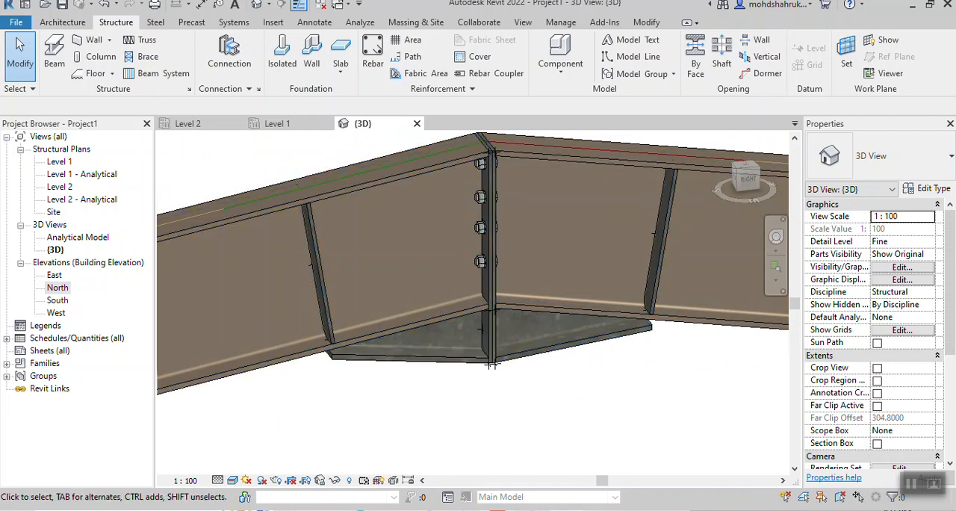
{"action": "scroll", "coordinate": [526, 259], "scroll_direction": "down", "scroll_amount": 1}
{"action": "middle_click_drag", "start_coordinate": [527, 259], "coordinate": [526, 324]}
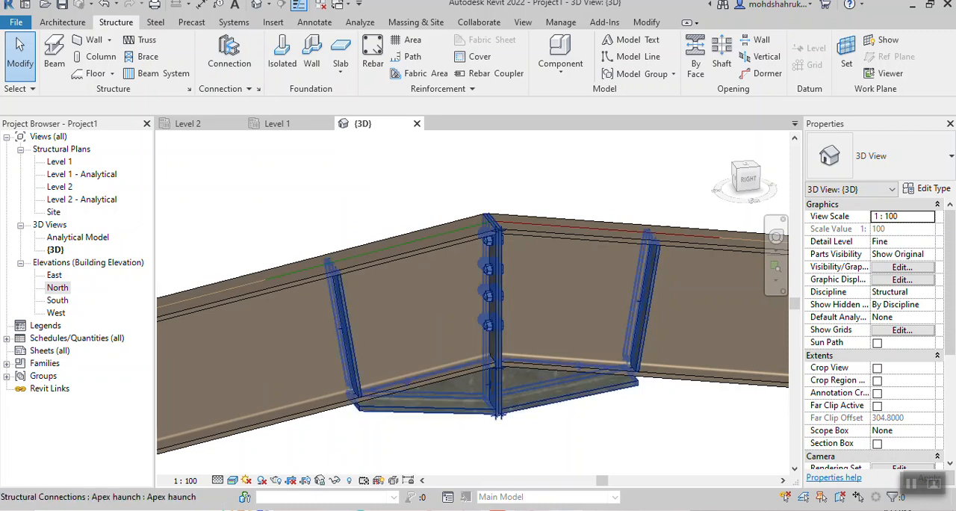
{"action": "scroll", "coordinate": [625, 389], "scroll_direction": "down", "scroll_amount": 2}
{"action": "middle_click_drag", "start_coordinate": [624, 389], "coordinate": [528, 328]}
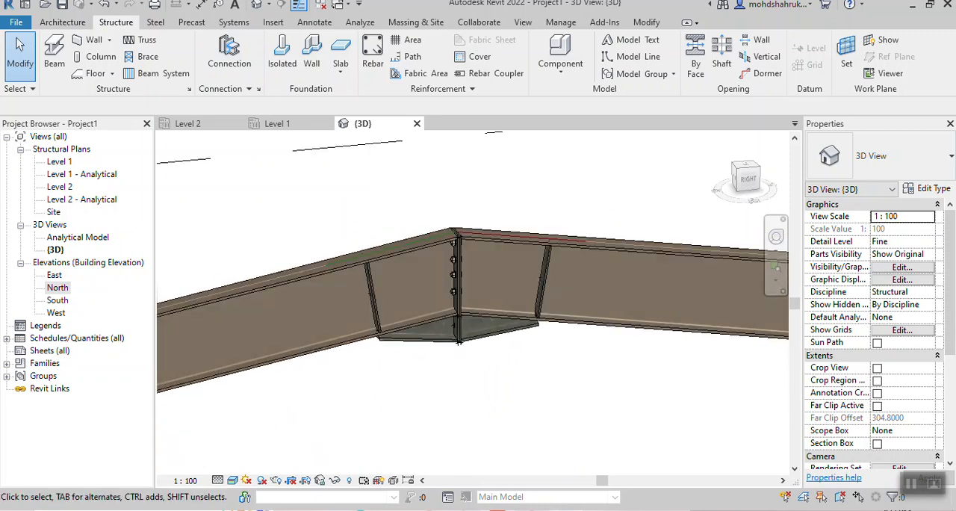
{"action": "middle_click_drag", "start_coordinate": [650, 329], "coordinate": [680, 379]}
{"action": "scroll", "coordinate": [681, 380], "scroll_direction": "down", "scroll_amount": 1}
{"action": "scroll", "coordinate": [534, 230], "scroll_direction": "down", "scroll_amount": 4}
{"action": "middle_click_drag", "start_coordinate": [535, 220], "coordinate": [617, 470]}
{"action": "scroll", "coordinate": [508, 352], "scroll_direction": "down", "scroll_amount": 3}
{"action": "middle_click_drag", "start_coordinate": [508, 353], "coordinate": [578, 345]}
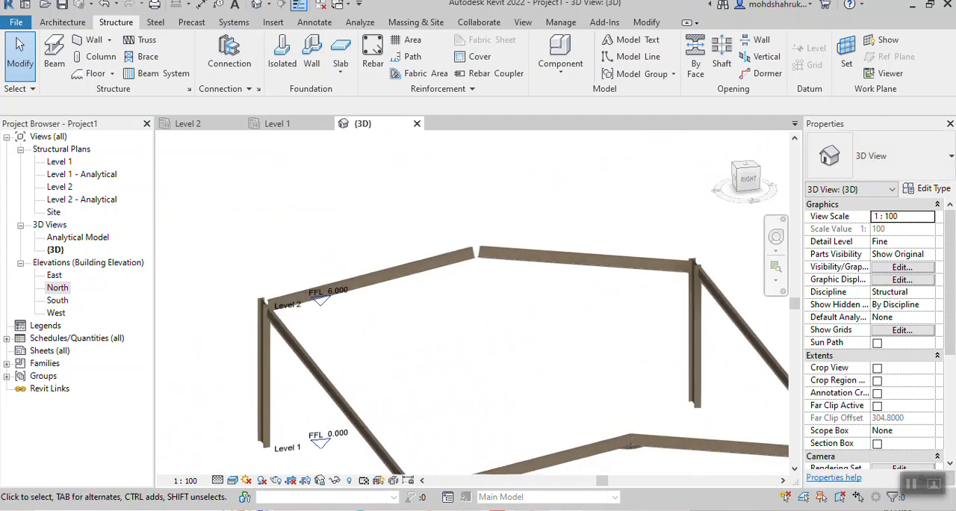
- Switch the 3D view to Wireframe and try an Apex haunch connection by picking the two back beam halves
{"action": "left_click", "coordinate": [233, 480]}
{"action": "left_click", "coordinate": [261, 410]}
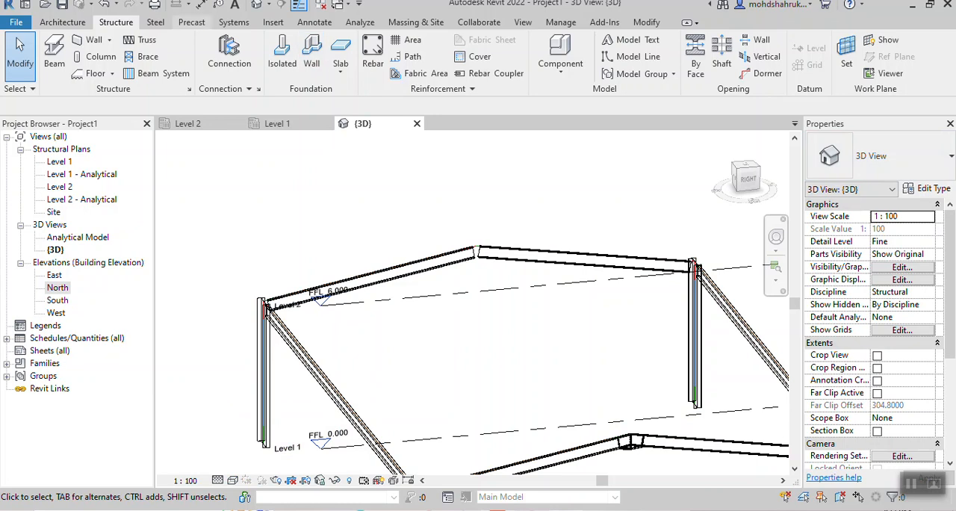
{"action": "left_click", "coordinate": [229, 51]}
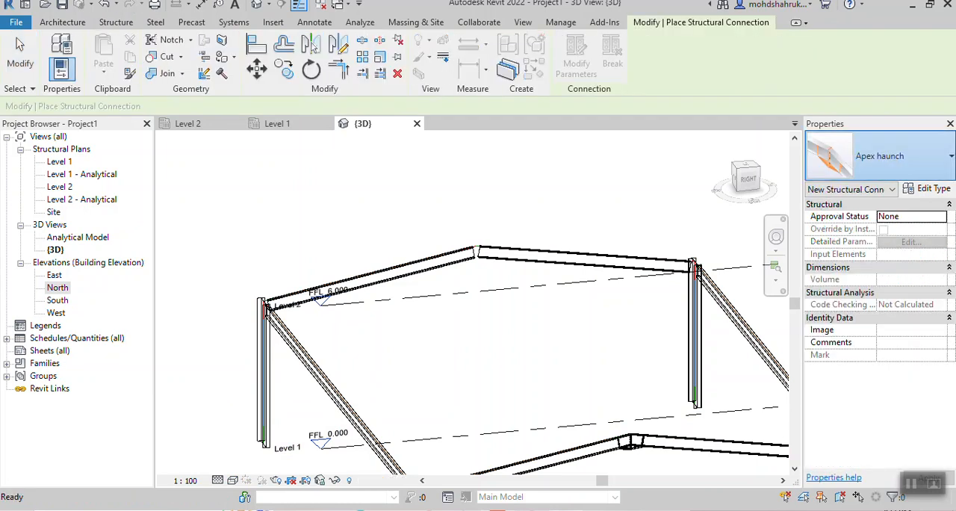
{"action": "left_click", "coordinate": [889, 157]}
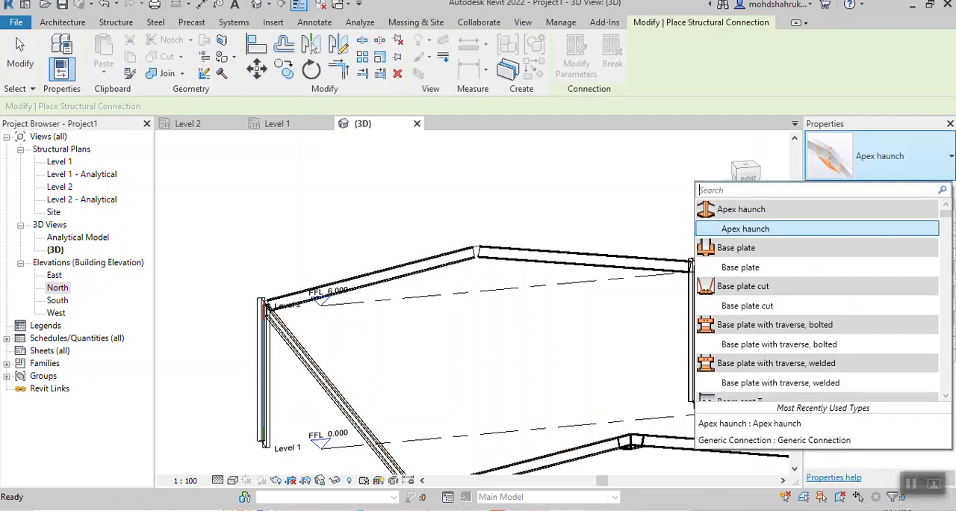
{"action": "left_click", "coordinate": [745, 229]}
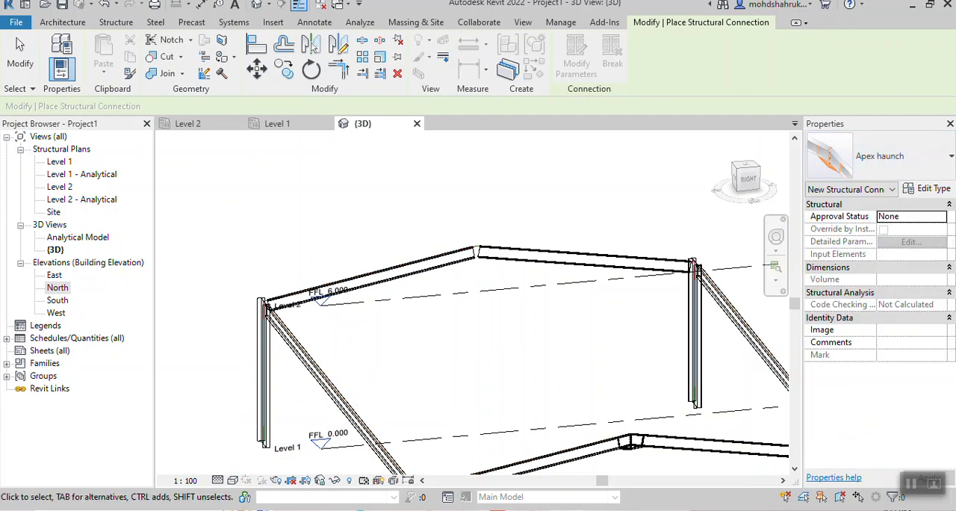
{"action": "left_click", "coordinate": [445, 259]}
{"action": "left_click", "coordinate": [583, 258]}
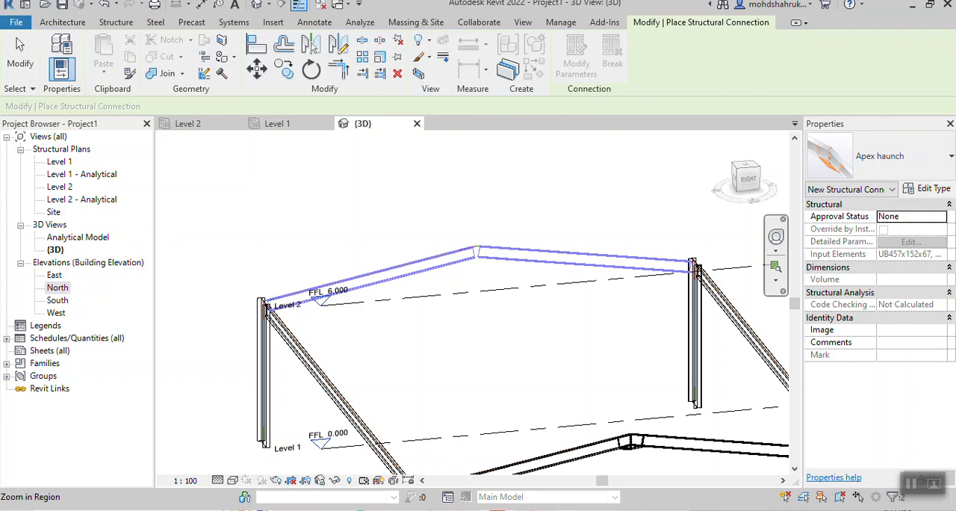
- Look through the connection types offered for the two picked back beams and cancel the placement
{"action": "scroll", "coordinate": [546, 262], "scroll_direction": "down", "scroll_amount": 2}
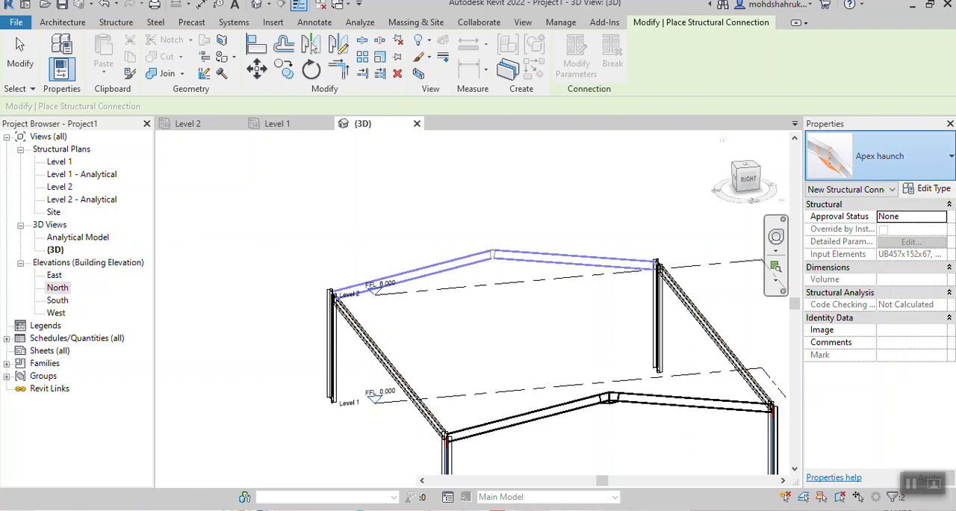
{"action": "left_click", "coordinate": [885, 155]}
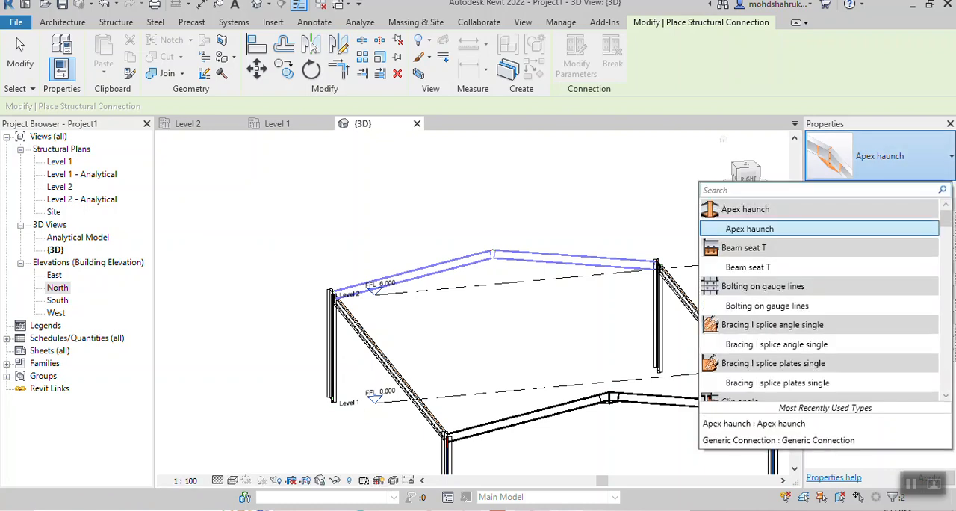
{"action": "scroll", "coordinate": [793, 219], "scroll_direction": "down", "scroll_amount": 3}
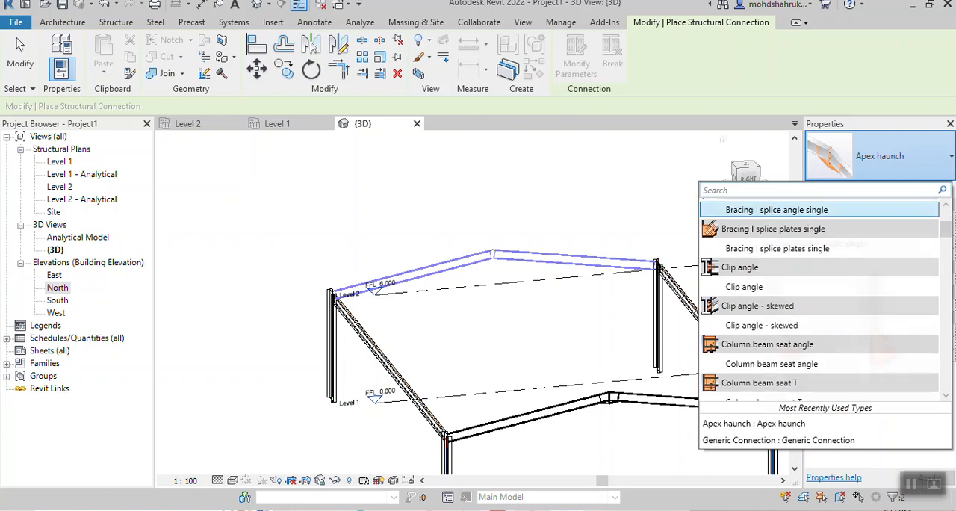
{"action": "scroll", "coordinate": [793, 219], "scroll_direction": "up", "scroll_amount": 3}
{"action": "scroll", "coordinate": [793, 218], "scroll_direction": "down", "scroll_amount": 3}
{"action": "scroll", "coordinate": [793, 274], "scroll_direction": "down", "scroll_amount": 10}
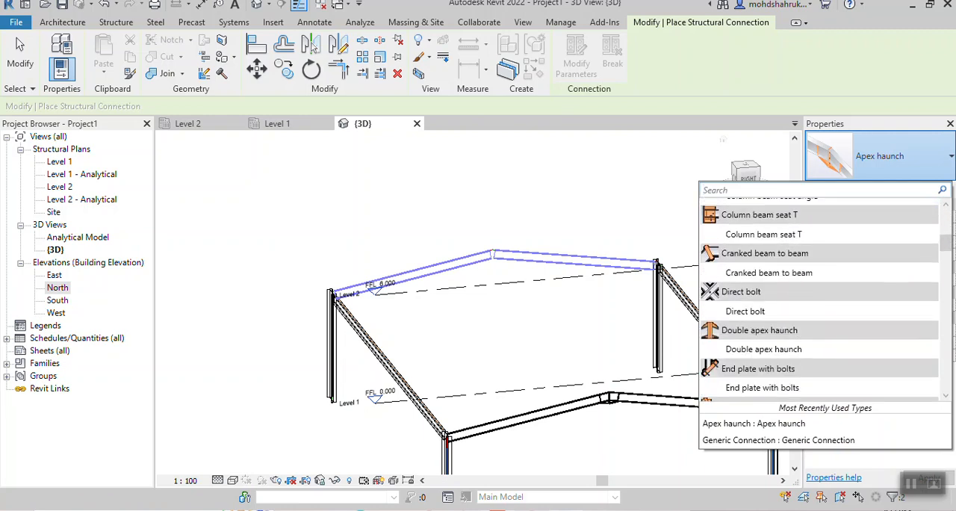
{"action": "key", "text": "Escape"}
{"action": "key", "text": "Escape"}
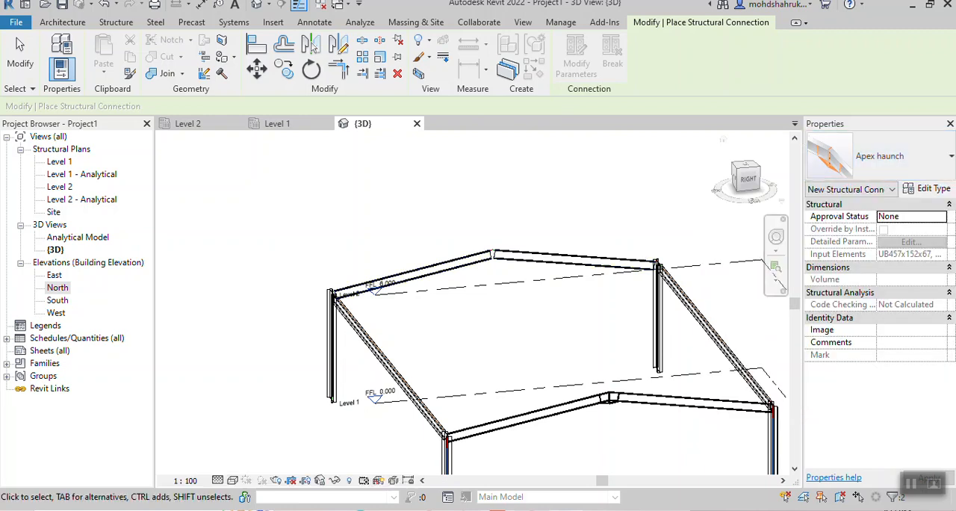
- Select both halves of the back split beam and add an Apex haunch connection at their ridge joint
{"action": "scroll", "coordinate": [548, 261], "scroll_direction": "up", "scroll_amount": 1}
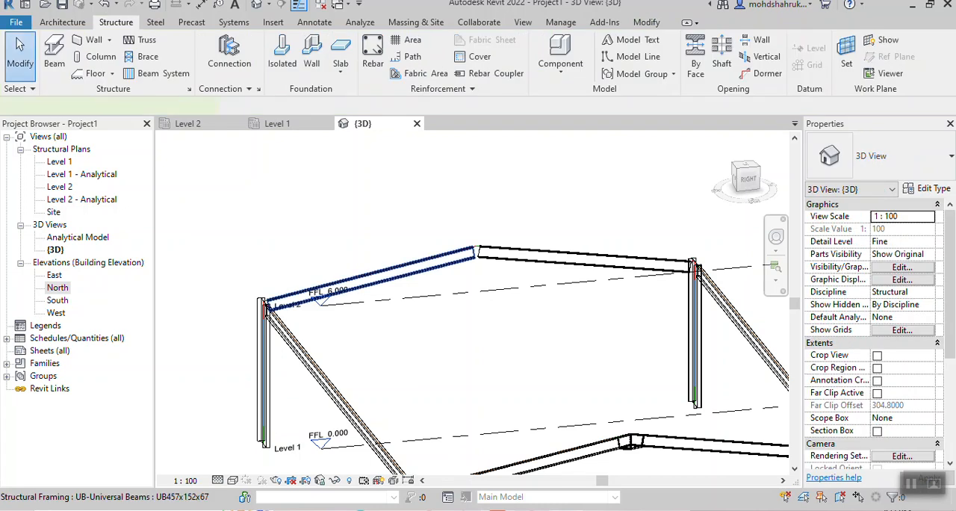
{"action": "left_click", "coordinate": [370, 270]}
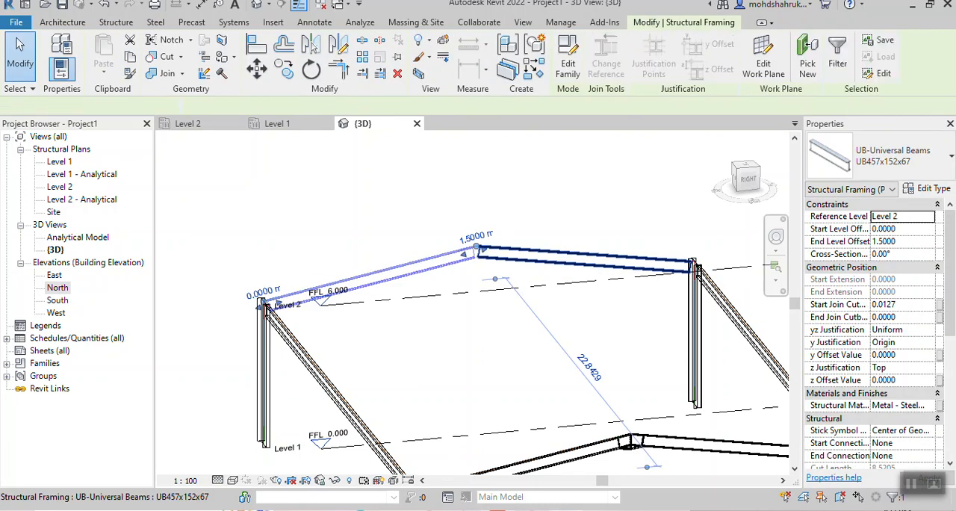
{"action": "left_click", "coordinate": [576, 258], "text": "ctrl"}
{"action": "left_click", "coordinate": [116, 22]}
{"action": "left_click", "coordinate": [229, 52]}
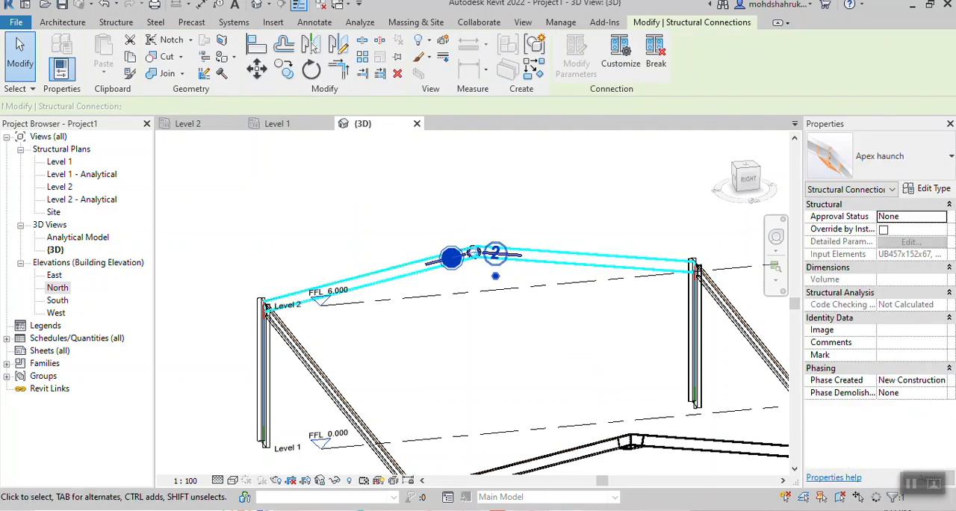
{"action": "key", "text": "Escape"}
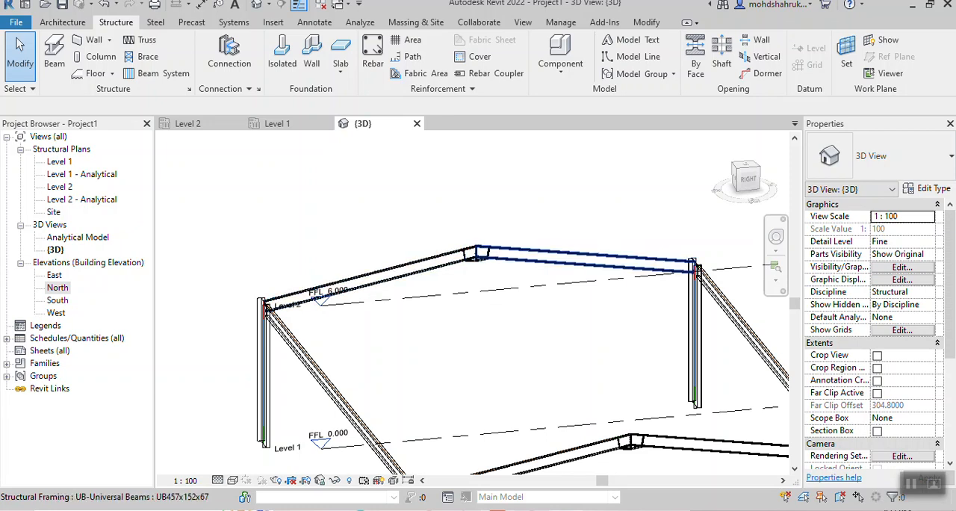
- Examine the Apex haunch at the back ridge up close and undo its placement
{"action": "scroll", "coordinate": [478, 254], "scroll_direction": "up", "scroll_amount": 3}
{"action": "scroll", "coordinate": [494, 263], "scroll_direction": "up", "scroll_amount": 2}
{"action": "scroll", "coordinate": [544, 289], "scroll_direction": "down", "scroll_amount": 3}
{"action": "middle_click_drag", "start_coordinate": [544, 289], "coordinate": [492, 231]}
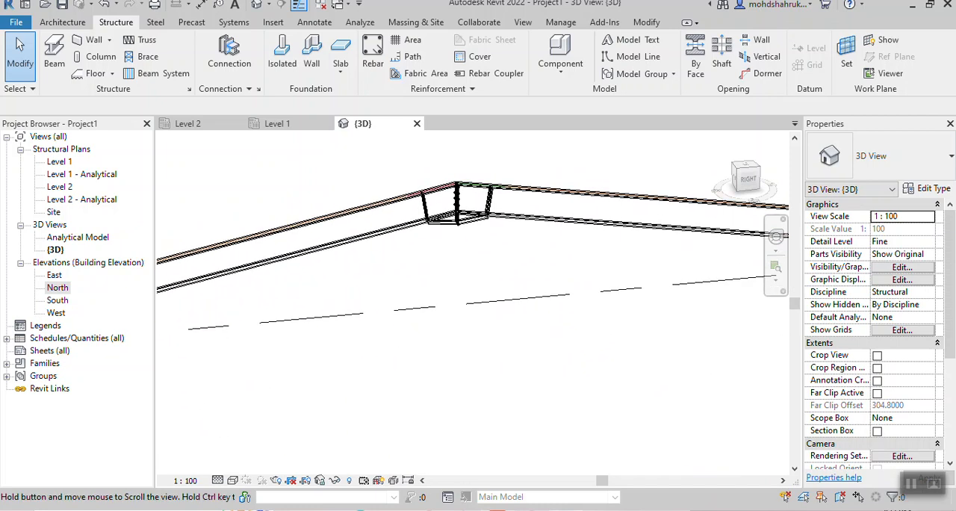
{"action": "scroll", "coordinate": [453, 201], "scroll_direction": "down", "scroll_amount": 2}
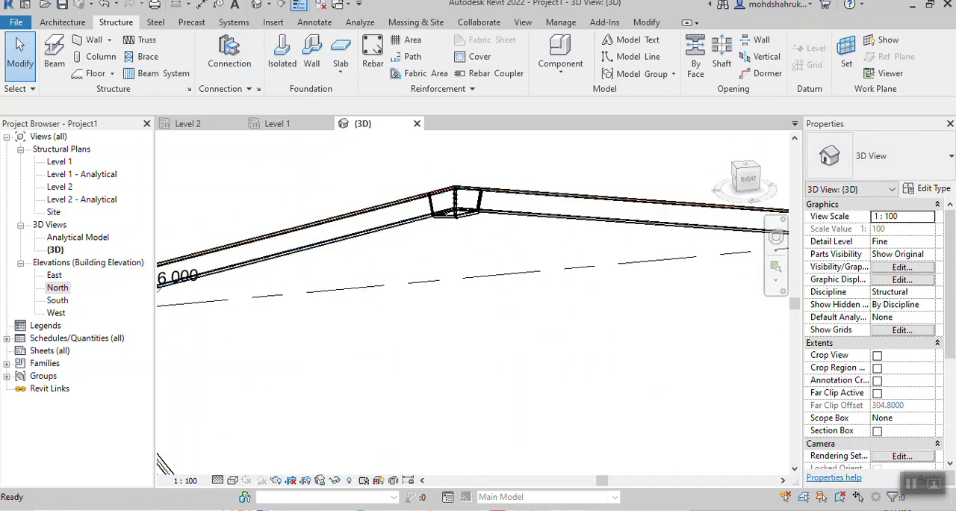
{"action": "scroll", "coordinate": [493, 305], "scroll_direction": "down", "scroll_amount": 3}
{"action": "scroll", "coordinate": [409, 322], "scroll_direction": "down", "scroll_amount": 3}
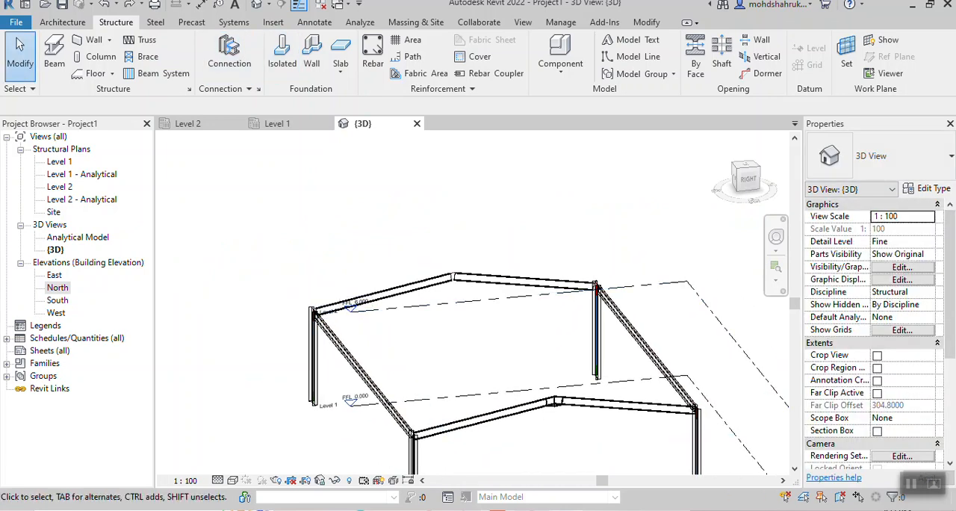
- Preselect the two back beam halves again and place an Apex haunch structural connection at the back ridge
{"action": "scroll", "coordinate": [457, 282], "scroll_direction": "up", "scroll_amount": 5}
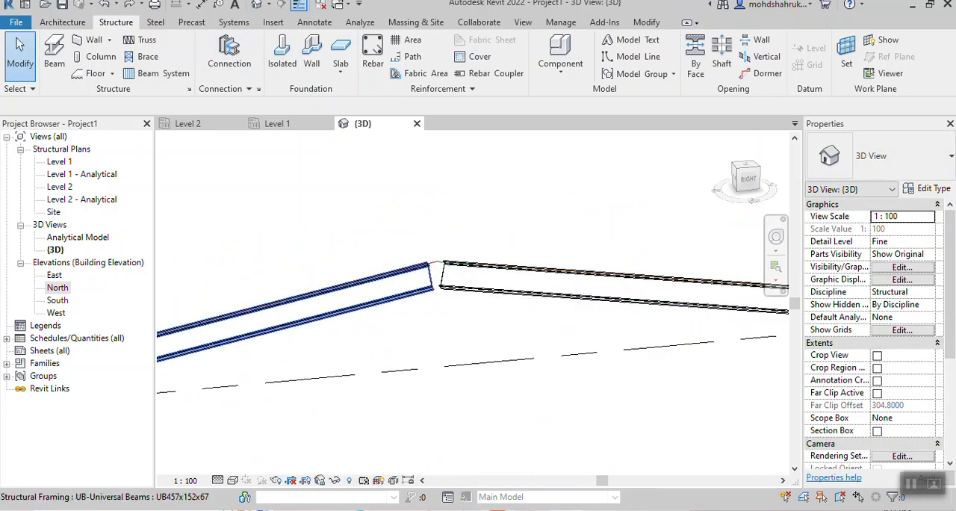
{"action": "left_click", "coordinate": [404, 288]}
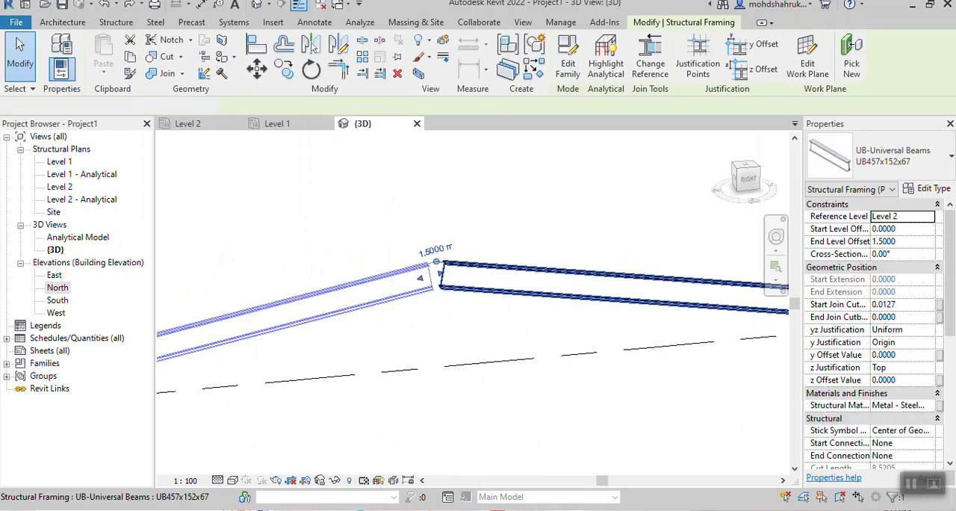
{"action": "left_click", "coordinate": [478, 289], "text": "ctrl"}
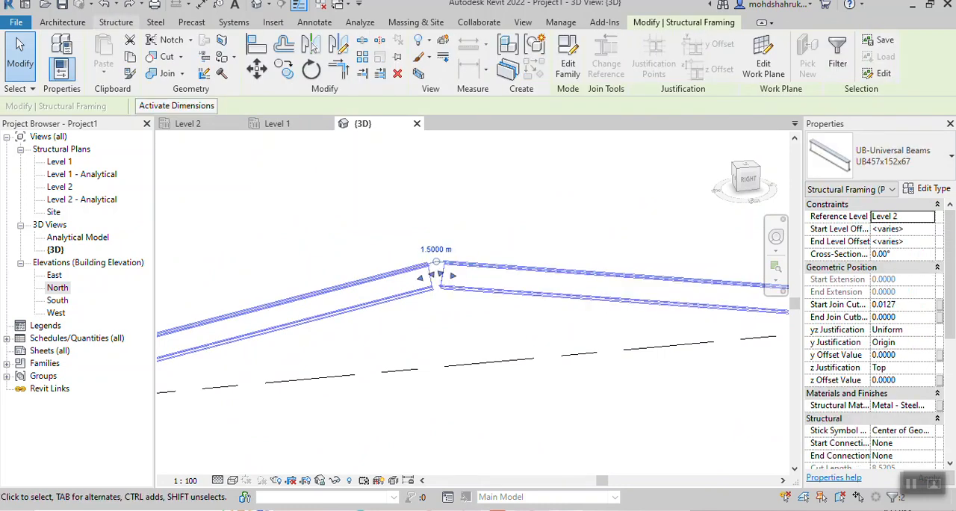
{"action": "left_click", "coordinate": [115, 22]}
{"action": "left_click", "coordinate": [229, 54]}
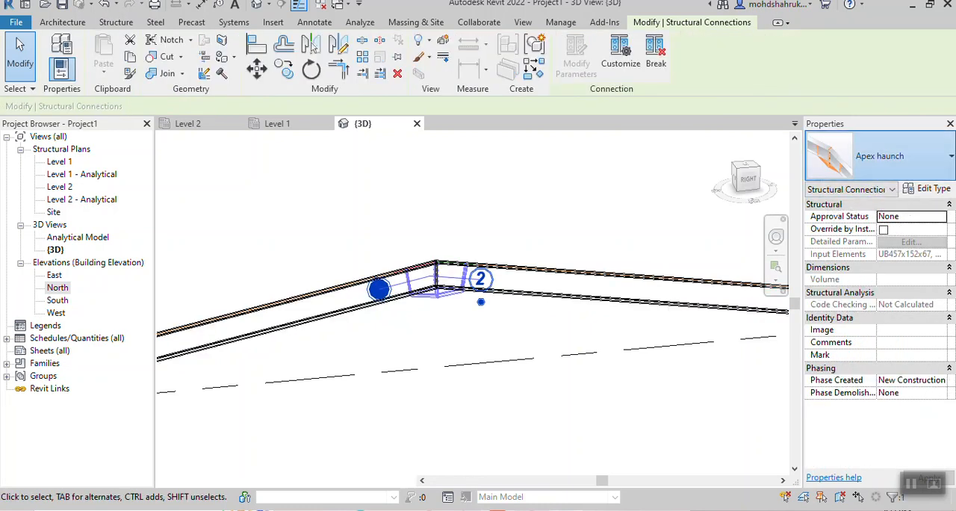
{"action": "left_click", "coordinate": [880, 155]}
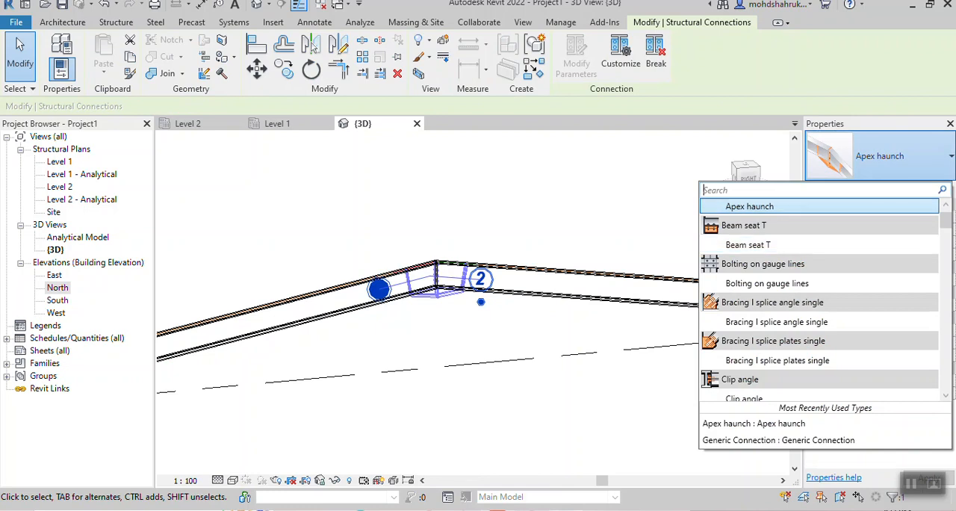
{"action": "scroll", "coordinate": [819, 224], "scroll_direction": "up", "scroll_amount": 1}
{"action": "key", "text": "Escape"}
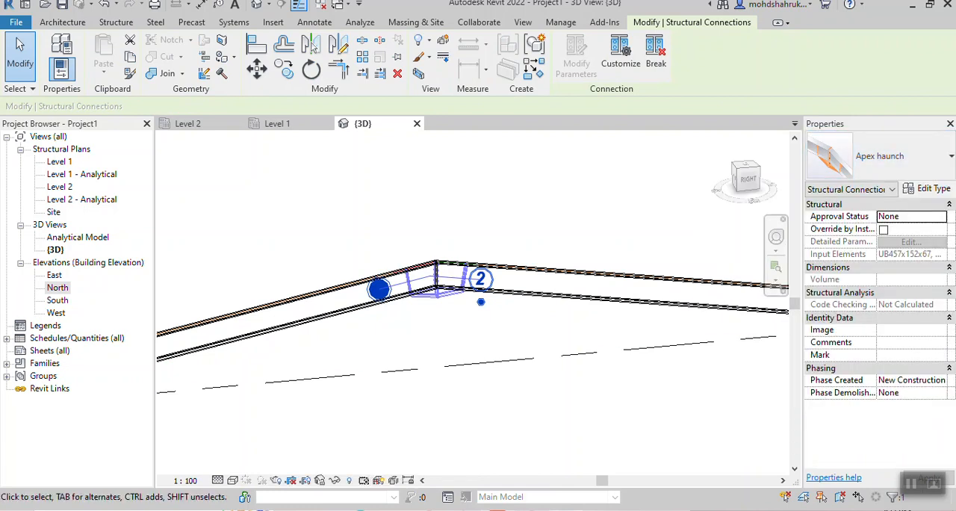
{"action": "key", "text": "Escape"}
- Set the visual style to Shaded and inspect the back ridge's Apex haunch up close
{"action": "scroll", "coordinate": [501, 364], "scroll_direction": "down", "scroll_amount": 5}
{"action": "middle_click_drag", "start_coordinate": [501, 365], "coordinate": [482, 262]}
{"action": "left_click", "coordinate": [233, 481]}
{"action": "left_click", "coordinate": [254, 438]}
{"action": "scroll", "coordinate": [458, 237], "scroll_direction": "up", "scroll_amount": 8}
{"action": "middle_click_drag", "start_coordinate": [442, 218], "coordinate": [619, 180]}
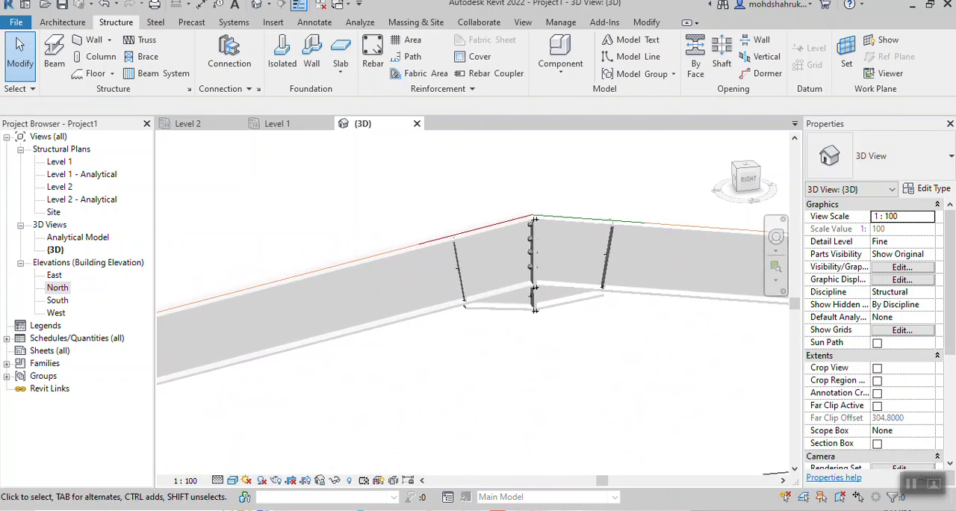
- Inspect the front and back ridge haunches and an unconnected column-to-beam corner from several sides
{"action": "scroll", "coordinate": [541, 251], "scroll_direction": "up", "scroll_amount": 4}
{"action": "scroll", "coordinate": [696, 424], "scroll_direction": "down", "scroll_amount": 5}
{"action": "scroll", "coordinate": [632, 357], "scroll_direction": "down", "scroll_amount": 8}
{"action": "middle_click_drag", "start_coordinate": [633, 358], "coordinate": [607, 342]}
{"action": "scroll", "coordinate": [542, 280], "scroll_direction": "up", "scroll_amount": 6}
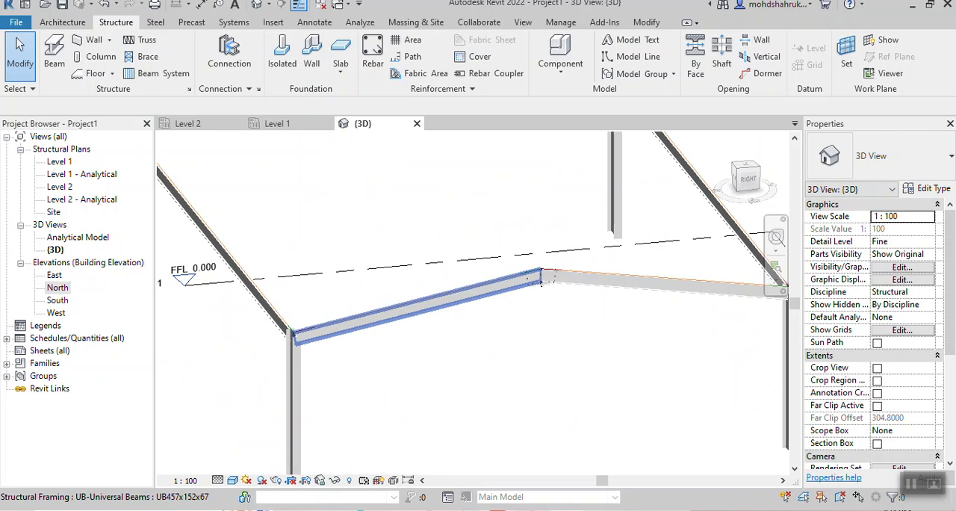
{"action": "scroll", "coordinate": [499, 353], "scroll_direction": "down", "scroll_amount": 5}
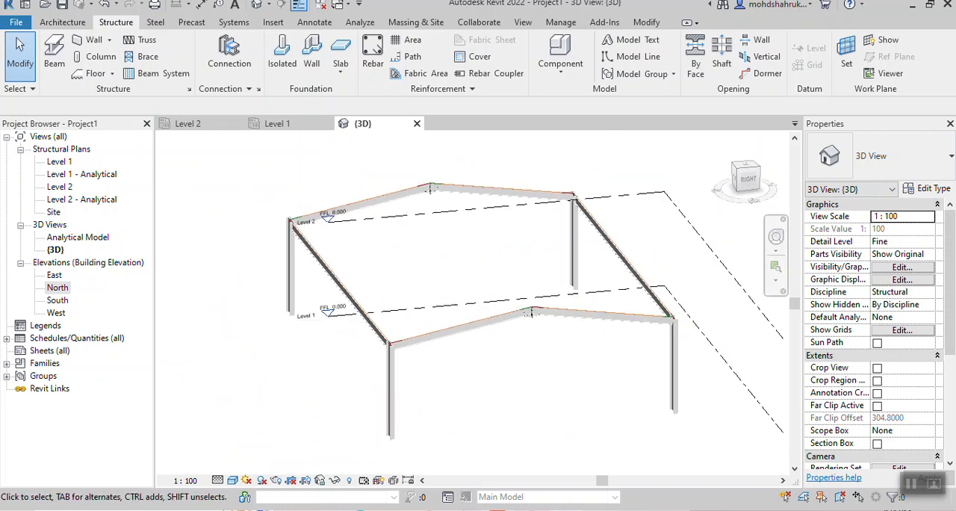
{"action": "middle_click_drag", "start_coordinate": [499, 353], "coordinate": [411, 358], "text": "shift"}
{"action": "scroll", "coordinate": [364, 313], "scroll_direction": "up", "scroll_amount": 10}
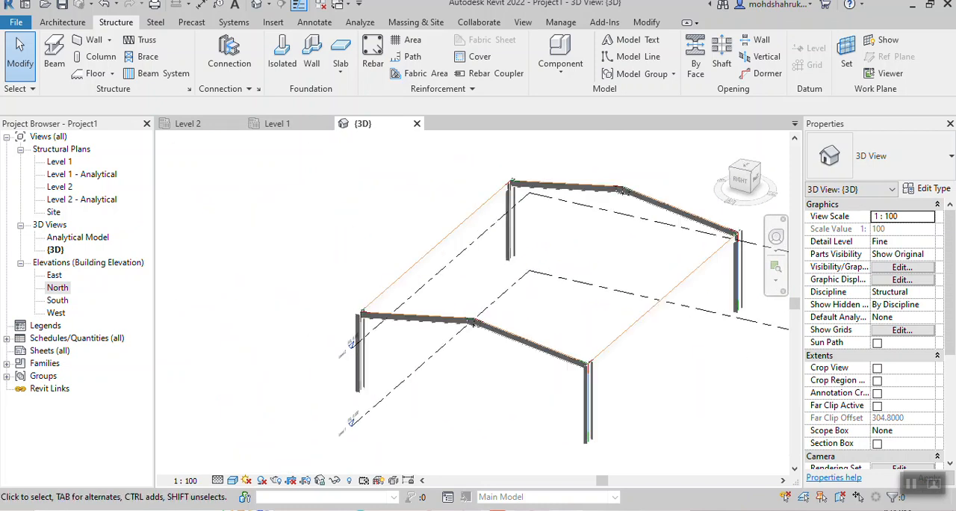
{"action": "scroll", "coordinate": [324, 278], "scroll_direction": "up", "scroll_amount": 1}
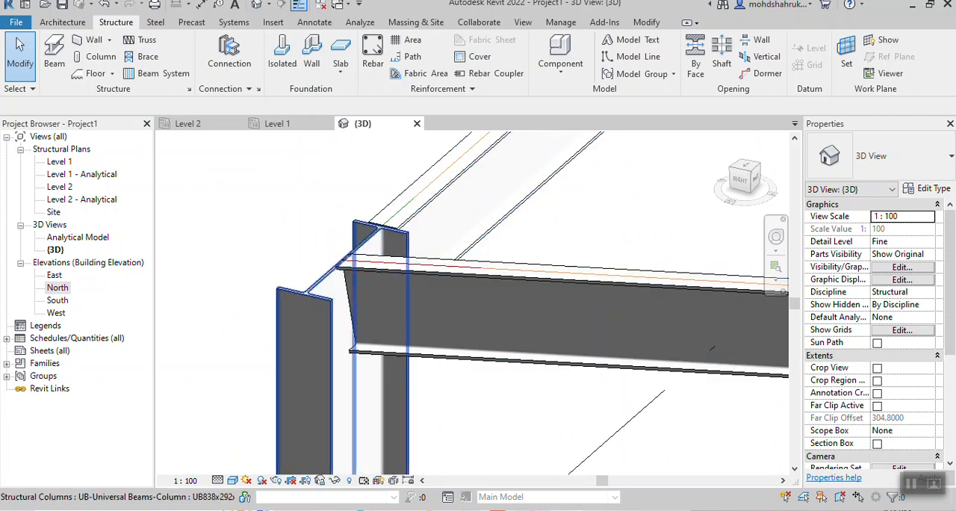
{"action": "scroll", "coordinate": [384, 329], "scroll_direction": "down", "scroll_amount": 3}
{"action": "middle_click_drag", "start_coordinate": [384, 328], "coordinate": [448, 332], "text": "shift"}
{"action": "scroll", "coordinate": [551, 348], "scroll_direction": "down", "scroll_amount": 5}
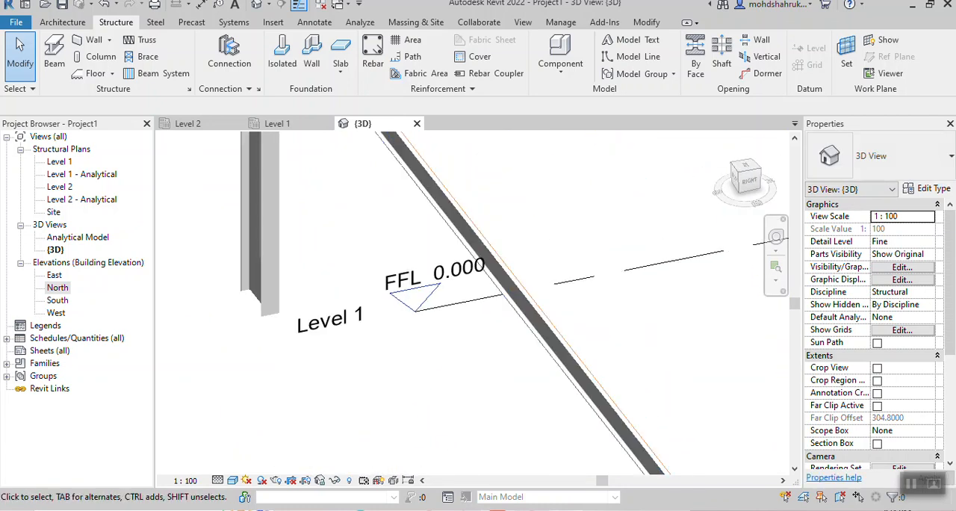
{"action": "mouse_move", "coordinate": [695, 353]}
{"action": "middle_mouse_down"}
{"action": "mouse_move", "coordinate": [570, 320]}
{"action": "mouse_move", "coordinate": [521, 325]}
{"action": "middle_mouse_up"}
{"action": "scroll", "coordinate": [570, 321], "scroll_direction": "down", "scroll_amount": 1}
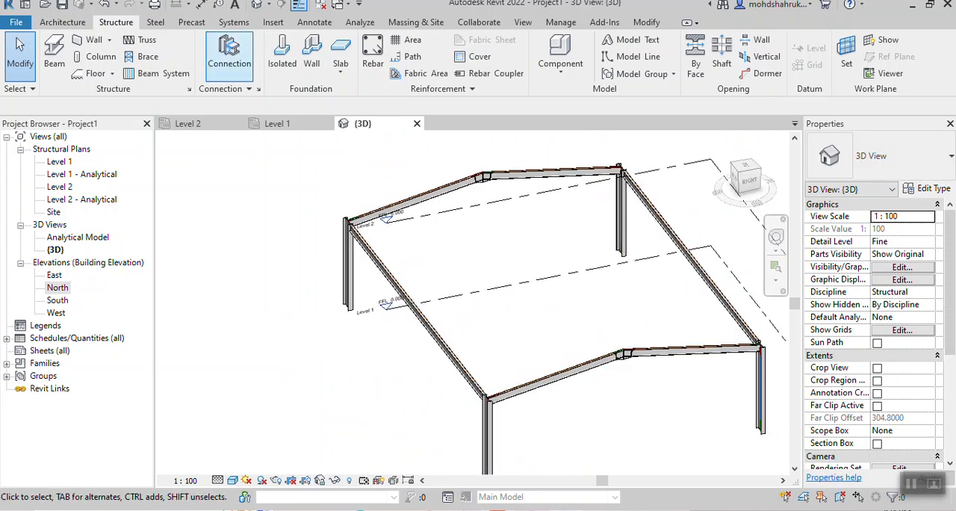
- Start placing a structural connection and review the base plate to clip angle types against the front corner's column-to-beam joint
{"action": "left_click", "coordinate": [229, 52]}
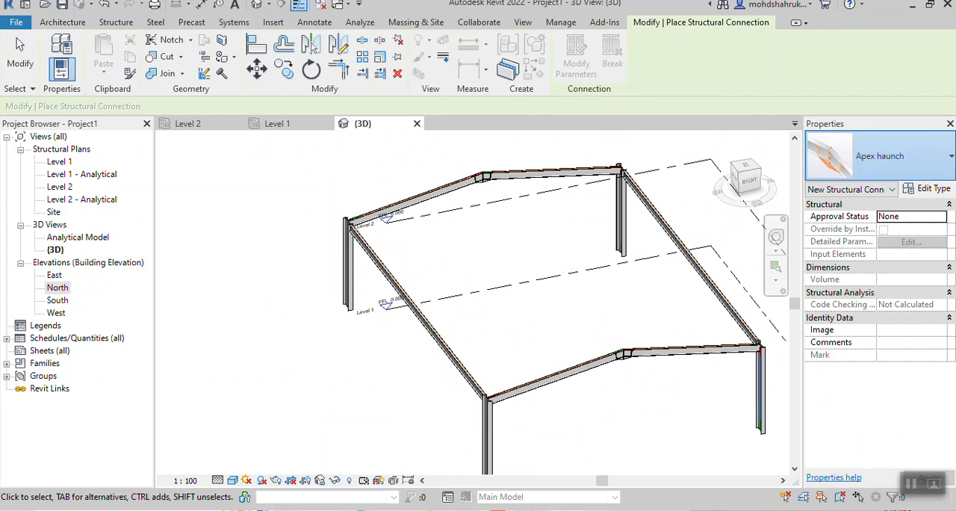
{"action": "left_click", "coordinate": [889, 156]}
{"action": "scroll", "coordinate": [818, 299], "scroll_direction": "down", "scroll_amount": 5}
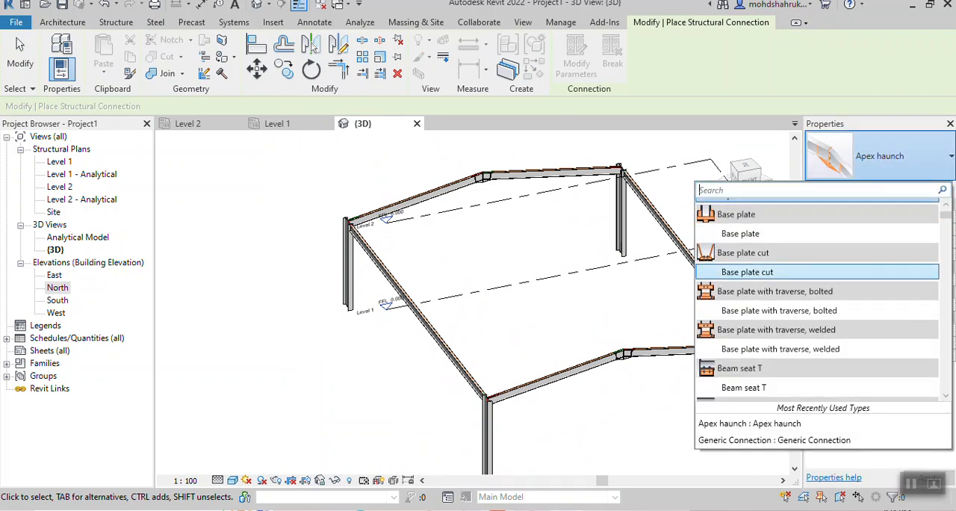
{"action": "scroll", "coordinate": [818, 306], "scroll_direction": "down", "scroll_amount": 5}
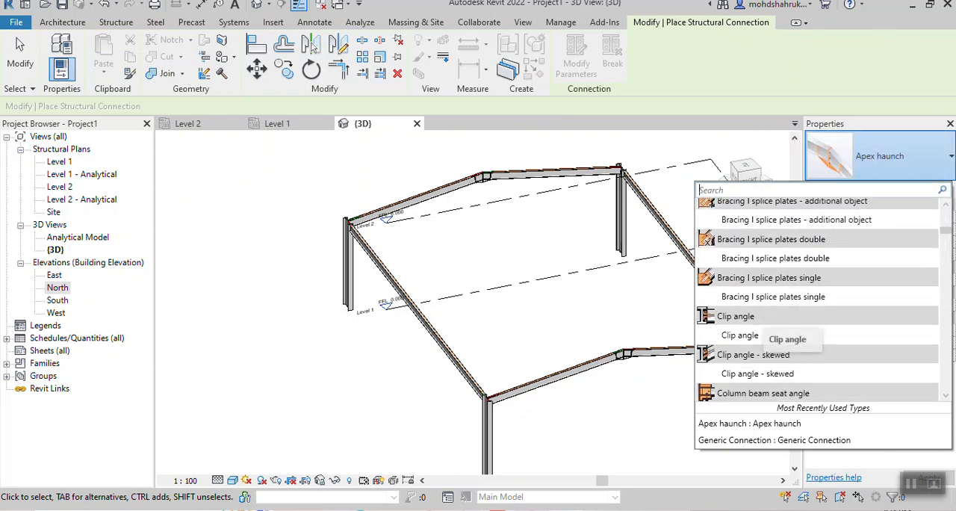
{"action": "scroll", "coordinate": [766, 335], "scroll_direction": "down", "scroll_amount": 3}
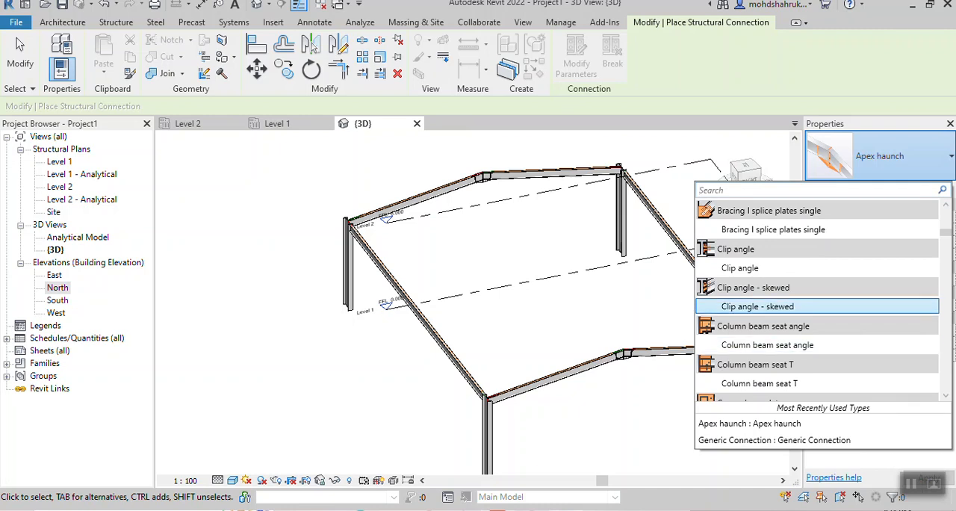
{"action": "scroll", "coordinate": [488, 409], "scroll_direction": "up", "scroll_amount": 7}
{"action": "scroll", "coordinate": [488, 408], "scroll_direction": "up", "scroll_amount": 3}
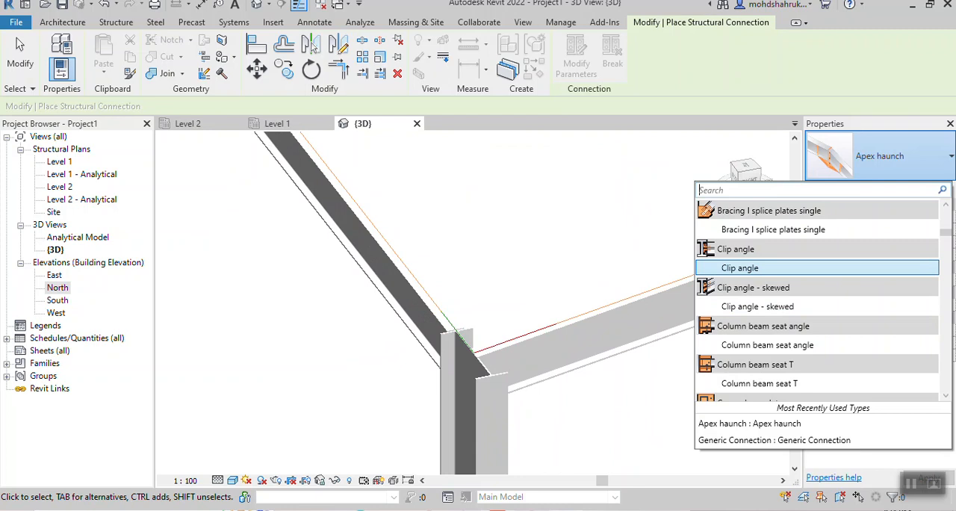
{"action": "scroll", "coordinate": [608, 337], "scroll_direction": "down", "scroll_amount": 5}
{"action": "middle_click_drag", "start_coordinate": [609, 337], "coordinate": [359, 348]}
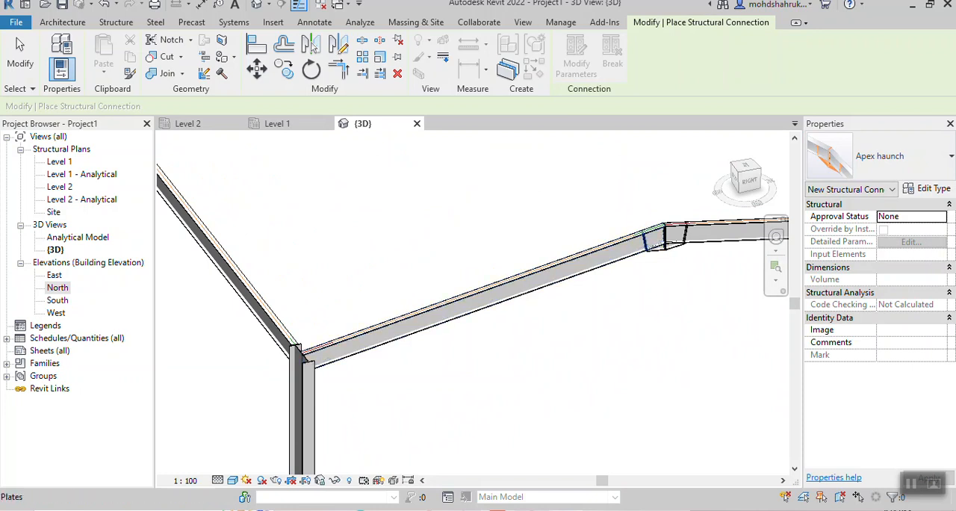
{"action": "scroll", "coordinate": [652, 338], "scroll_direction": "down", "scroll_amount": 4}
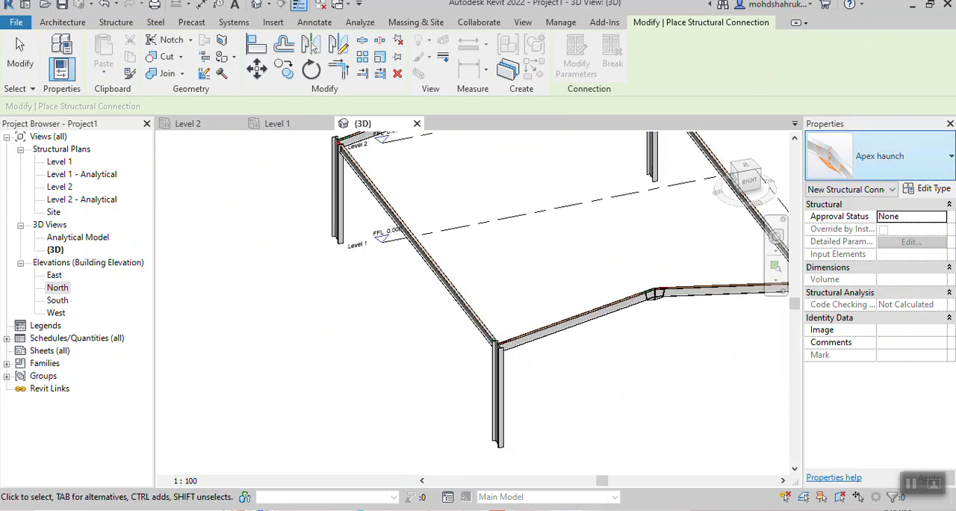
- Browse the structural connection types from binding plates through purlin connections for one suited to the column-to-beam joint
{"action": "left_click", "coordinate": [896, 155]}
{"action": "scroll", "coordinate": [809, 309], "scroll_direction": "down", "scroll_amount": 13}
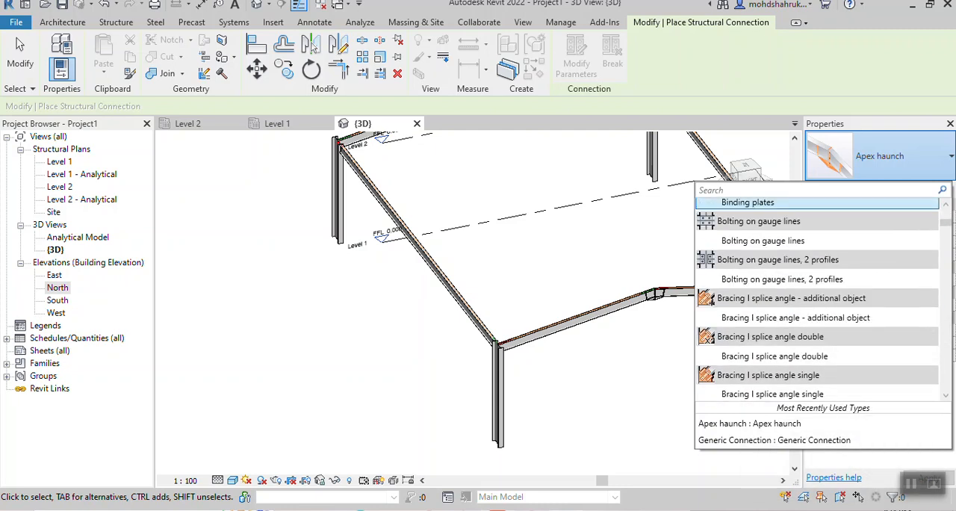
{"action": "scroll", "coordinate": [809, 309], "scroll_direction": "down", "scroll_amount": 5}
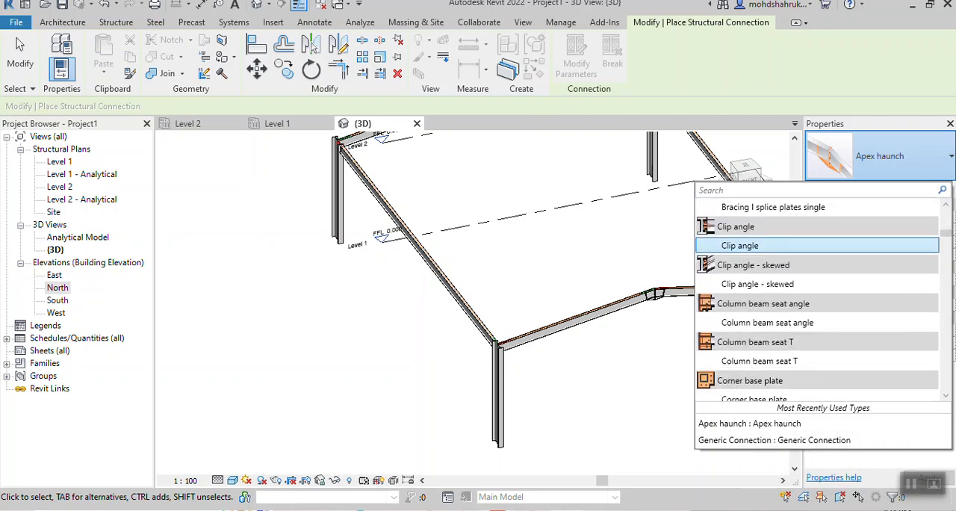
{"action": "scroll", "coordinate": [809, 312], "scroll_direction": "up", "scroll_amount": 3}
{"action": "scroll", "coordinate": [809, 312], "scroll_direction": "down", "scroll_amount": 10}
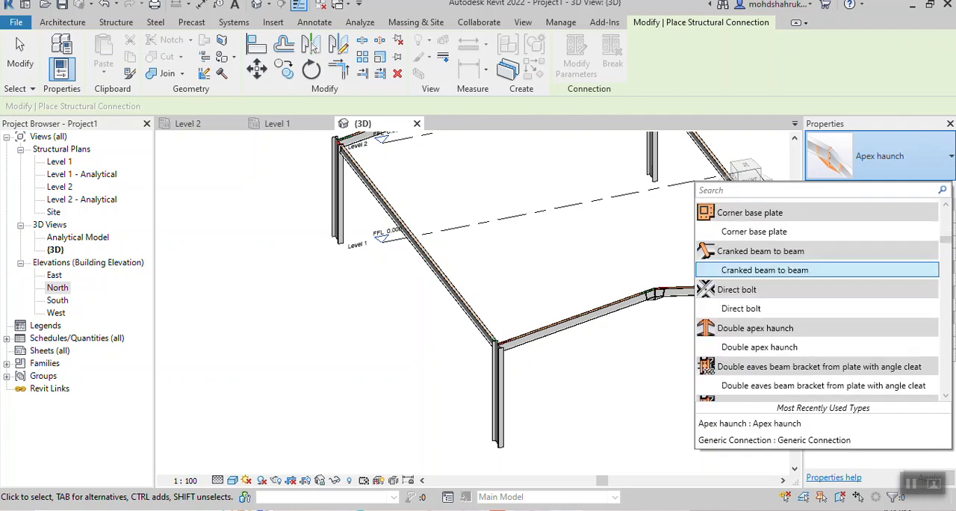
{"action": "scroll", "coordinate": [809, 308], "scroll_direction": "down", "scroll_amount": 8}
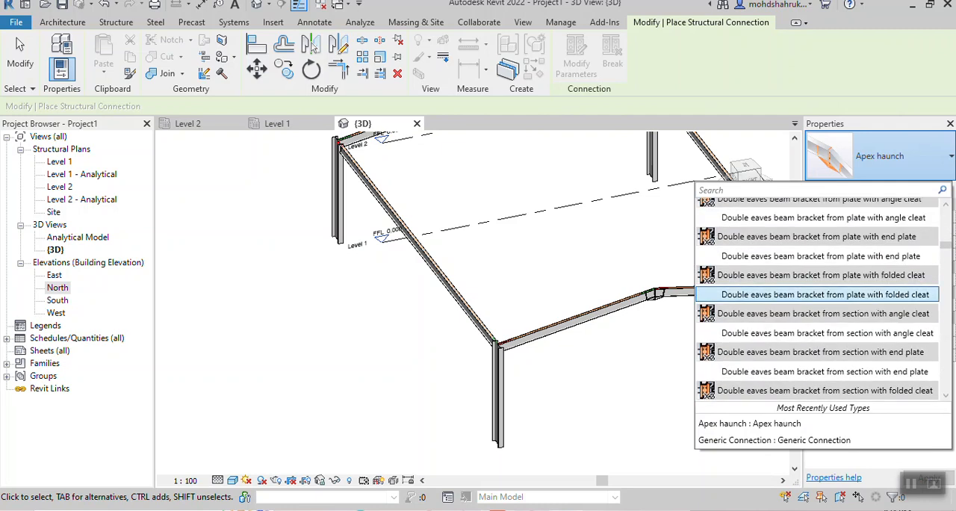
{"action": "scroll", "coordinate": [809, 308], "scroll_direction": "down", "scroll_amount": 8}
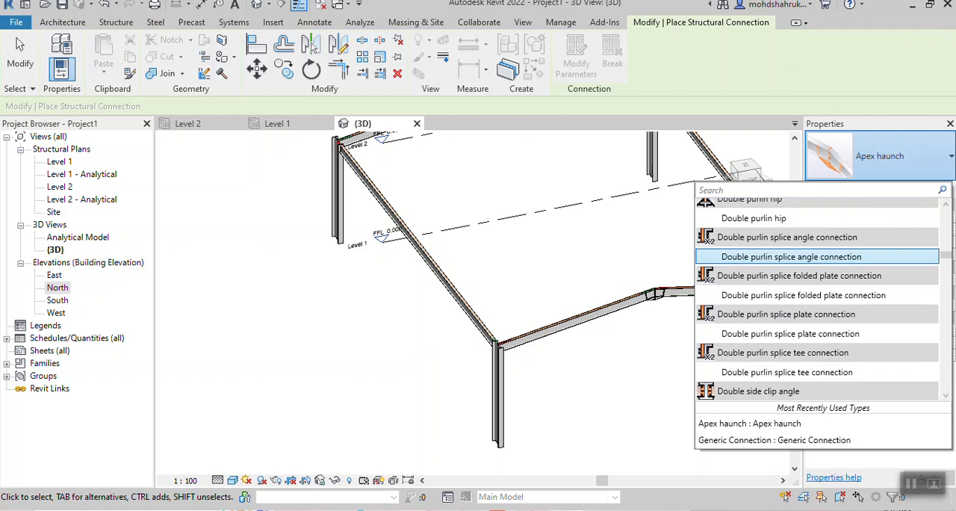
{"action": "scroll", "coordinate": [808, 309], "scroll_direction": "down", "scroll_amount": 8}
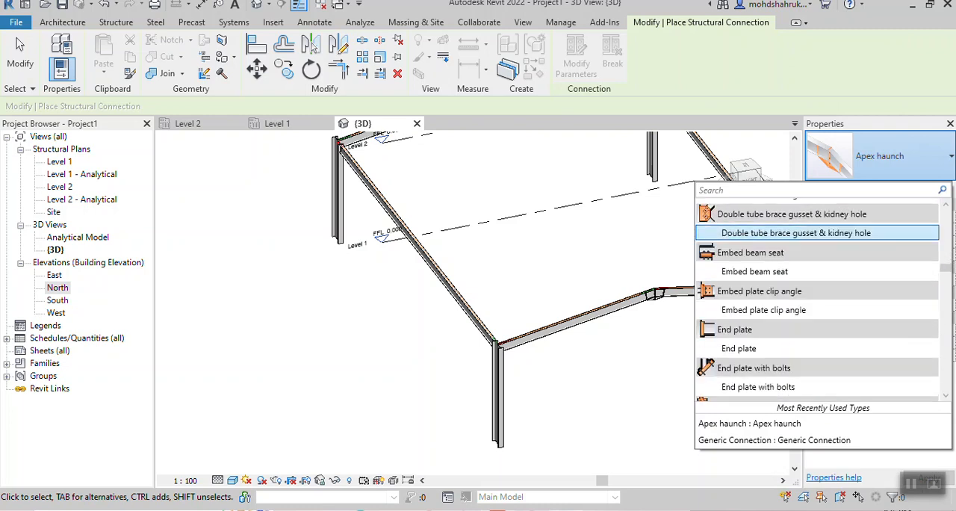
{"action": "scroll", "coordinate": [809, 308], "scroll_direction": "down", "scroll_amount": 3}
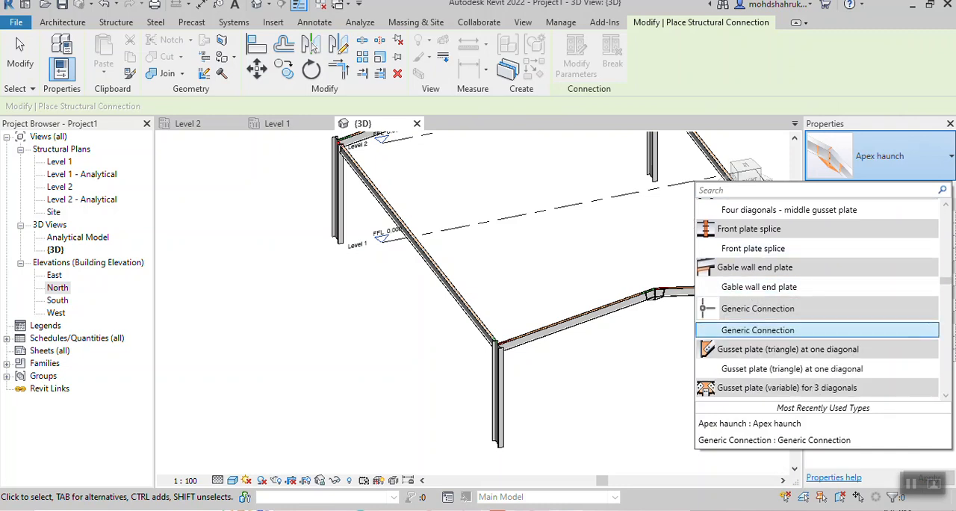
{"action": "scroll", "coordinate": [817, 263], "scroll_direction": "down", "scroll_amount": 8}
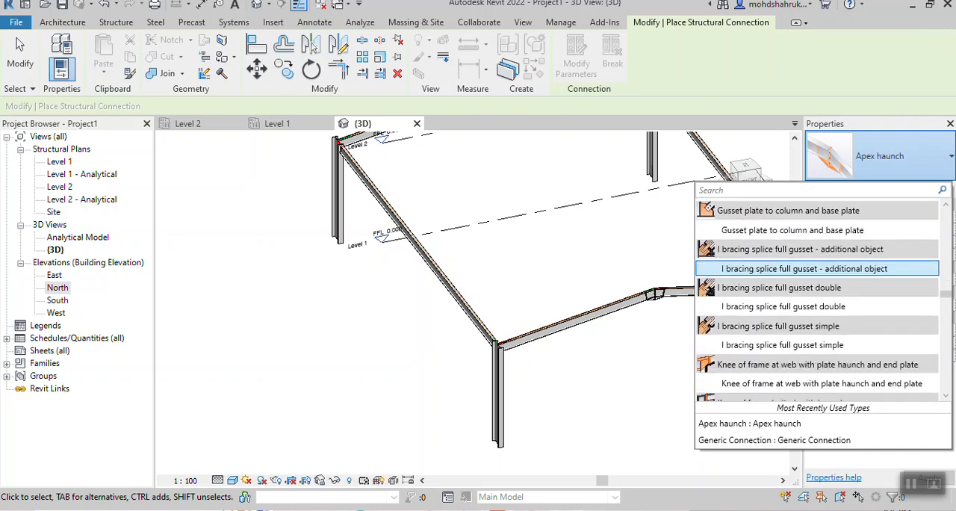
{"action": "scroll", "coordinate": [817, 261], "scroll_direction": "down", "scroll_amount": 4}
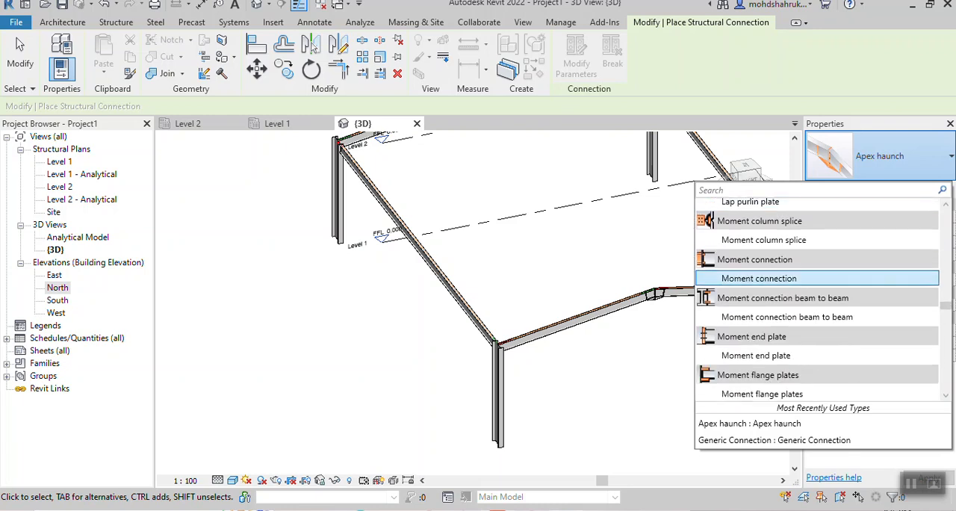
{"action": "scroll", "coordinate": [817, 299], "scroll_direction": "down", "scroll_amount": 10}
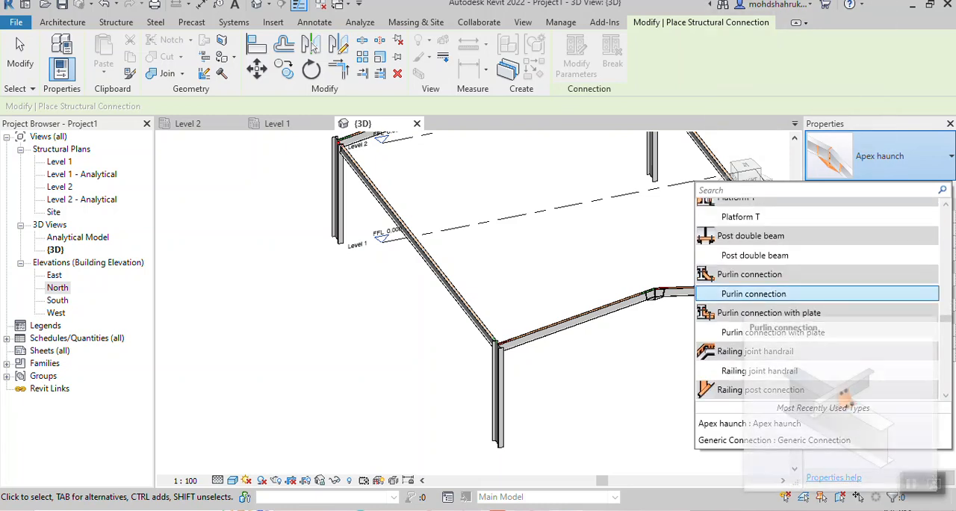
{"action": "scroll", "coordinate": [817, 299], "scroll_direction": "down", "scroll_amount": 4}
{"action": "scroll", "coordinate": [747, 329], "scroll_direction": "up", "scroll_amount": 20}
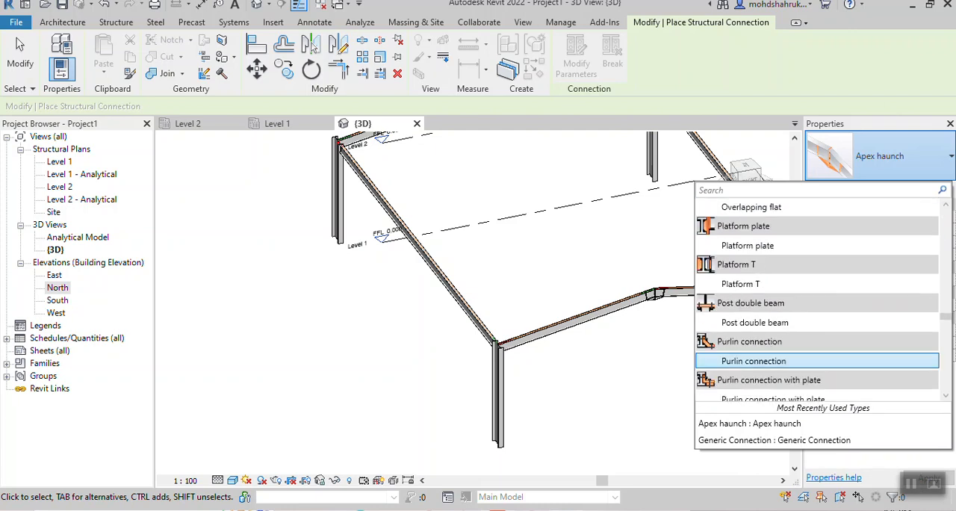
{"action": "scroll", "coordinate": [817, 313], "scroll_direction": "up", "scroll_amount": 15}
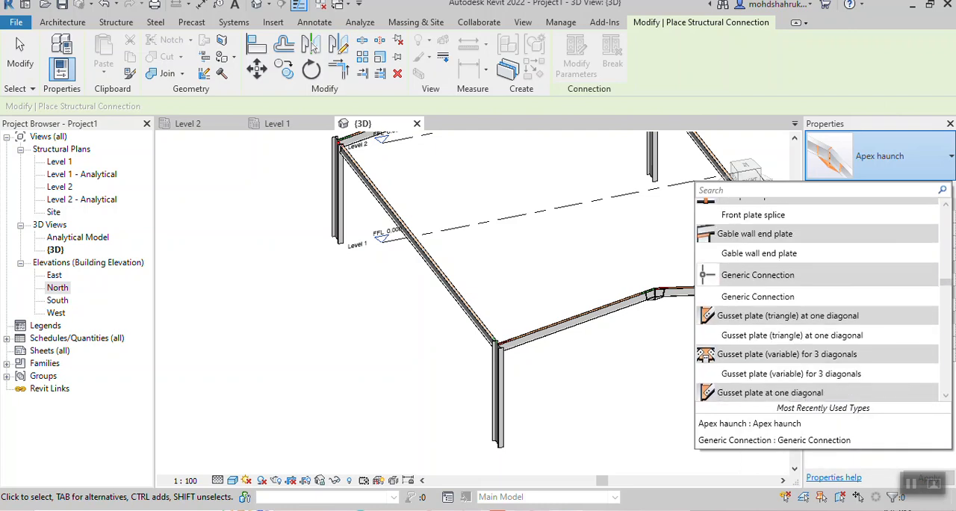
{"action": "scroll", "coordinate": [818, 299], "scroll_direction": "up", "scroll_amount": 10}
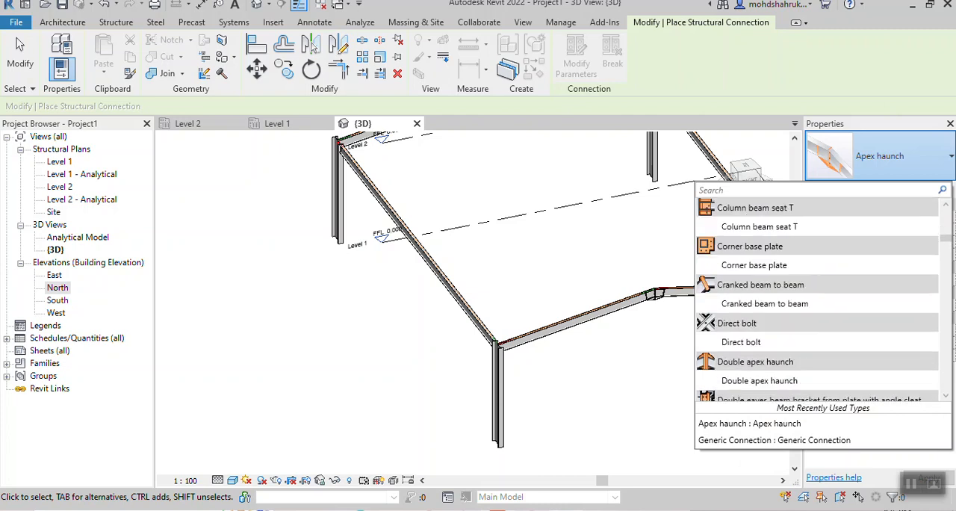
{"action": "scroll", "coordinate": [817, 299], "scroll_direction": "down", "scroll_amount": 1}
{"action": "scroll", "coordinate": [776, 283], "scroll_direction": "up", "scroll_amount": 1}
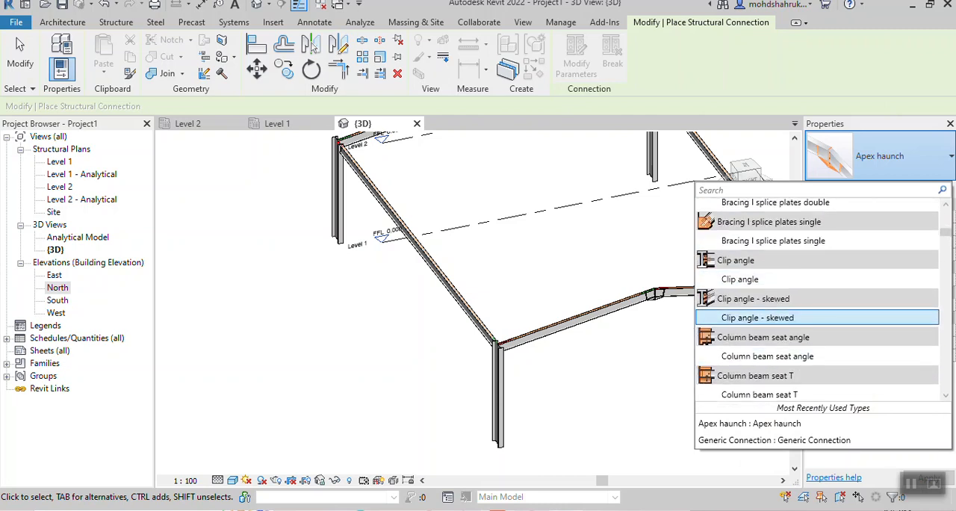
{"action": "scroll", "coordinate": [539, 387], "scroll_direction": "up", "scroll_amount": 2}
{"action": "left_click", "coordinate": [540, 388]}
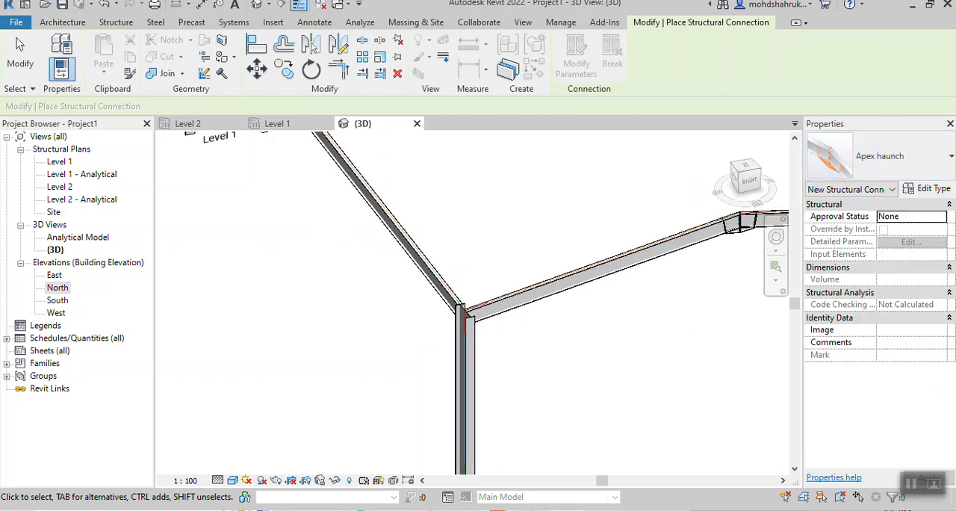
- Join the front corner column and its adjoining sloped ridge beam with a Clip angle - skewed structural connection
{"action": "left_click", "coordinate": [463, 360]}
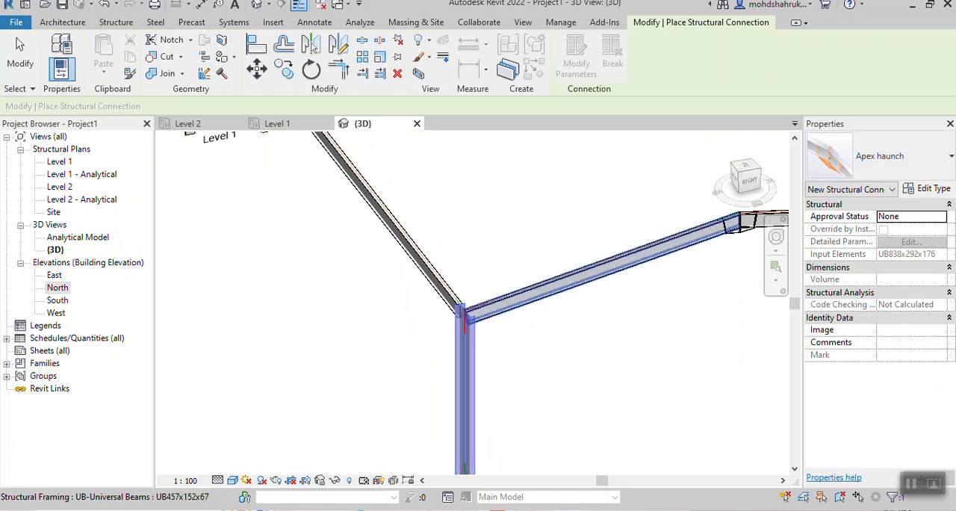
{"action": "left_click", "coordinate": [539, 291]}
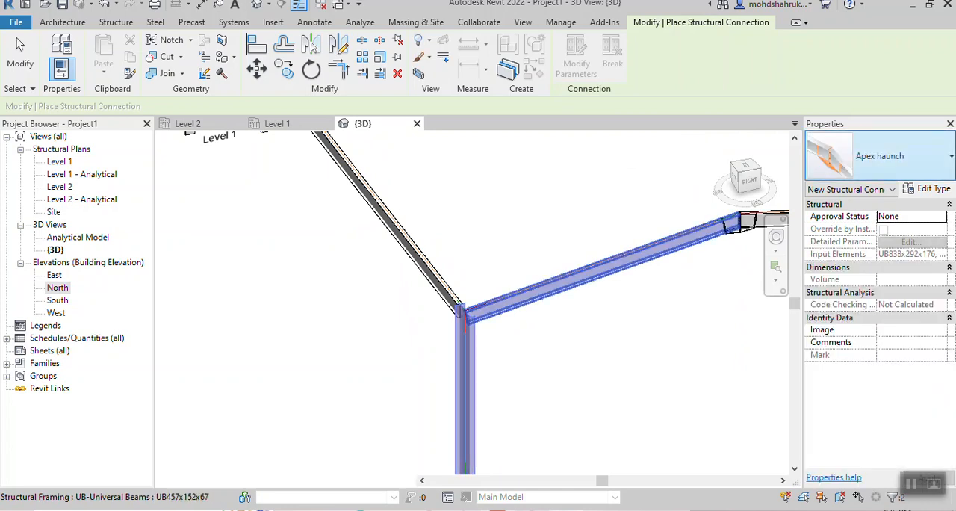
{"action": "left_click", "coordinate": [880, 156]}
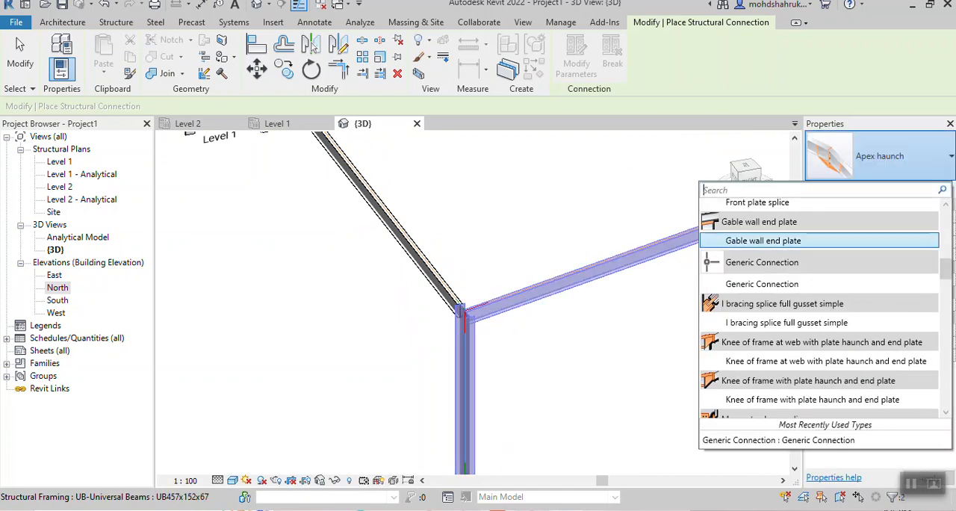
{"action": "scroll", "coordinate": [819, 293], "scroll_direction": "down", "scroll_amount": 3}
{"action": "scroll", "coordinate": [818, 293], "scroll_direction": "up", "scroll_amount": 14}
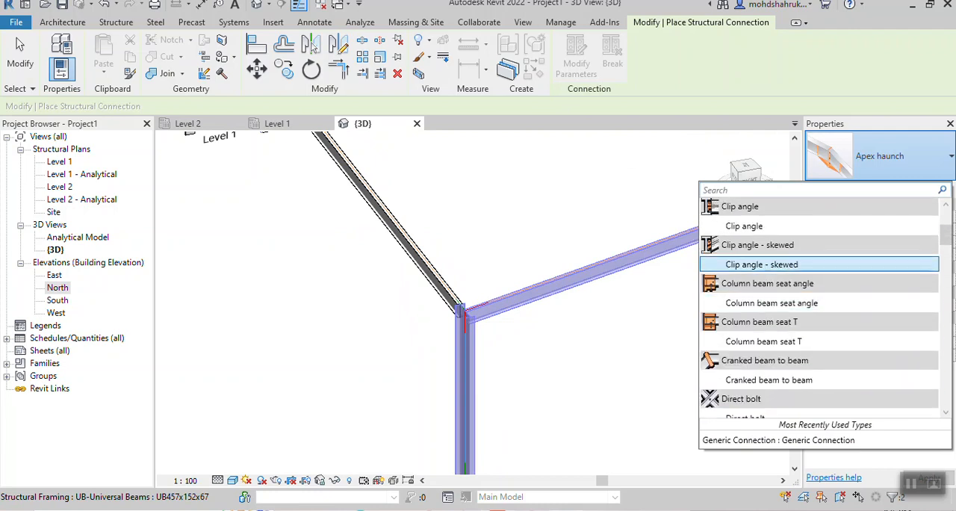
{"action": "left_click", "coordinate": [761, 265]}
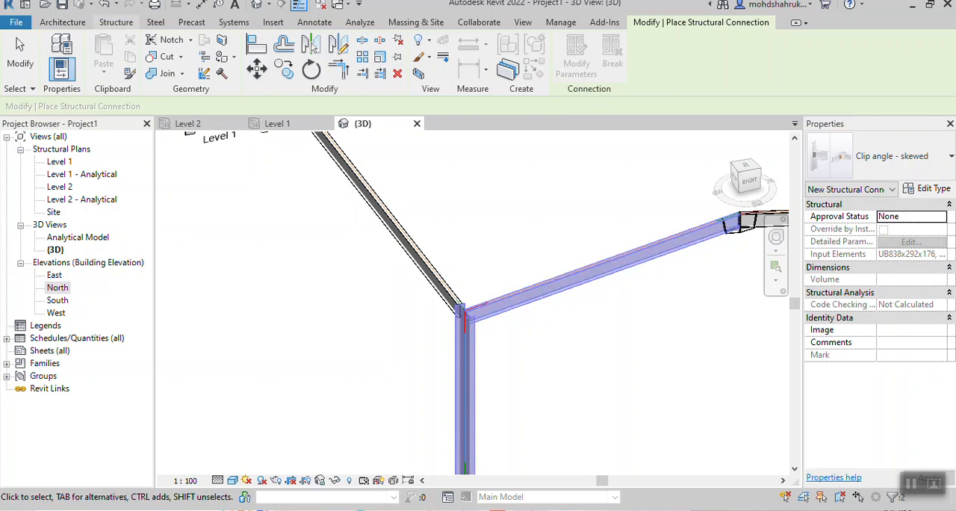
{"action": "left_click", "coordinate": [156, 22]}
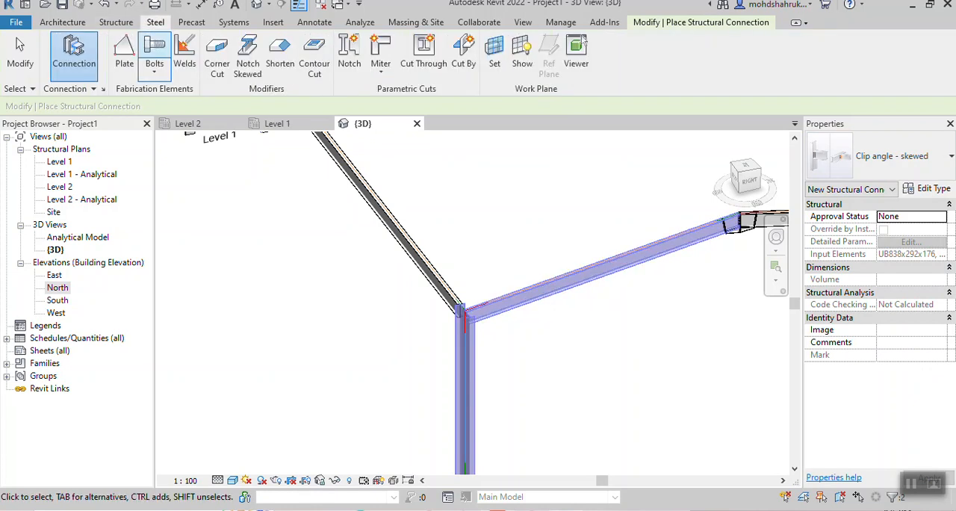
{"action": "left_click", "coordinate": [116, 23]}
{"action": "left_click", "coordinate": [229, 57]}
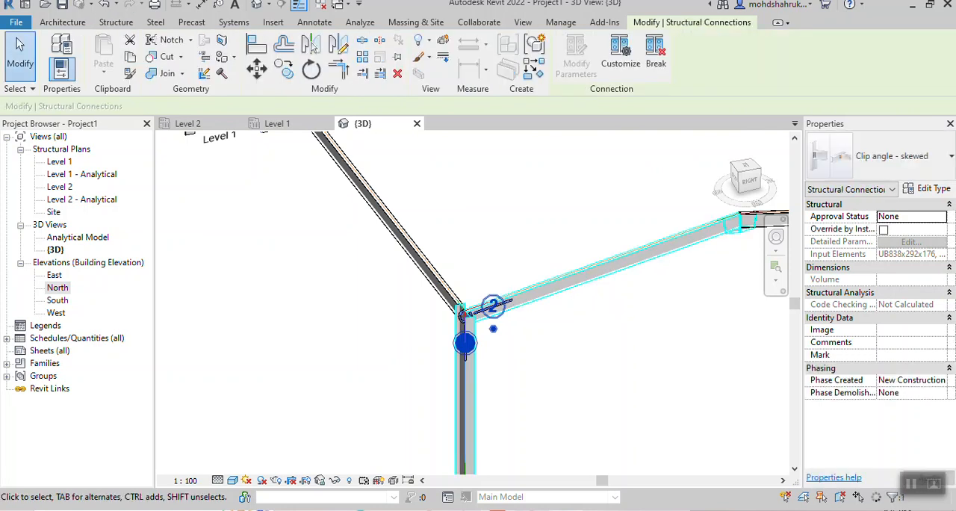
- Inspect the skewed clip angle between the front corner column and the sloped ridge beam from several sides
{"action": "key", "text": "Escape"}
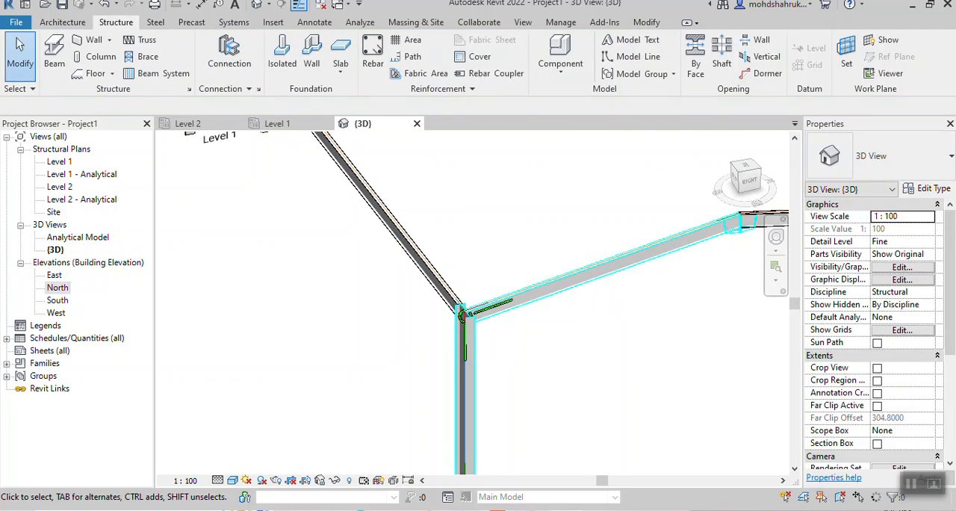
{"action": "scroll", "coordinate": [635, 336], "scroll_direction": "down", "scroll_amount": 1}
{"action": "middle_click_drag", "start_coordinate": [635, 336], "coordinate": [384, 288]}
{"action": "scroll", "coordinate": [518, 310], "scroll_direction": "down", "scroll_amount": 1}
{"action": "scroll", "coordinate": [282, 237], "scroll_direction": "up", "scroll_amount": 4}
{"action": "scroll", "coordinate": [257, 239], "scroll_direction": "up", "scroll_amount": 3}
{"action": "middle_click_drag", "start_coordinate": [256, 240], "coordinate": [340, 325]}
{"action": "scroll", "coordinate": [341, 326], "scroll_direction": "up", "scroll_amount": 2}
{"action": "scroll", "coordinate": [328, 307], "scroll_direction": "up", "scroll_amount": 2}
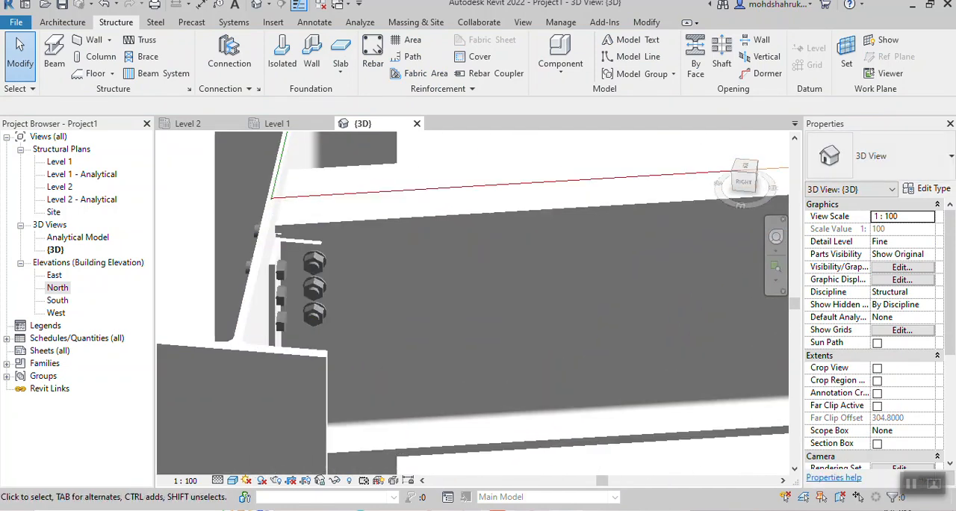
{"action": "scroll", "coordinate": [482, 385], "scroll_direction": "down", "scroll_amount": 3}
{"action": "middle_click_drag", "start_coordinate": [482, 385], "coordinate": [366, 366], "text": "shift"}
{"action": "scroll", "coordinate": [358, 336], "scroll_direction": "down", "scroll_amount": 3}
{"action": "middle_click_drag", "start_coordinate": [176, 321], "coordinate": [200, 351]}
{"action": "scroll", "coordinate": [195, 351], "scroll_direction": "up", "scroll_amount": 4}
{"action": "scroll", "coordinate": [497, 217], "scroll_direction": "down", "scroll_amount": 2}
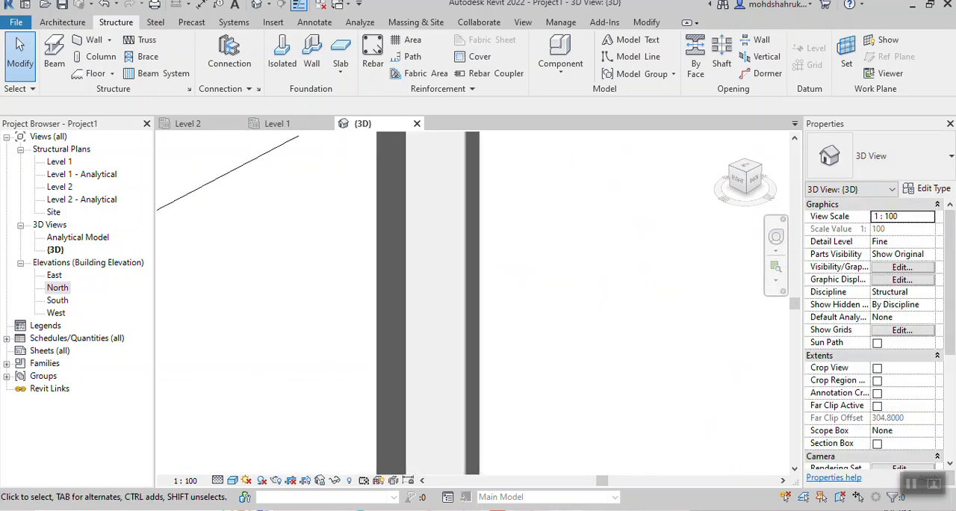
{"action": "middle_click_drag", "start_coordinate": [497, 217], "coordinate": [460, 416]}
{"action": "middle_click_drag", "start_coordinate": [456, 247], "coordinate": [454, 396]}
{"action": "scroll", "coordinate": [392, 247], "scroll_direction": "up", "scroll_amount": 5}
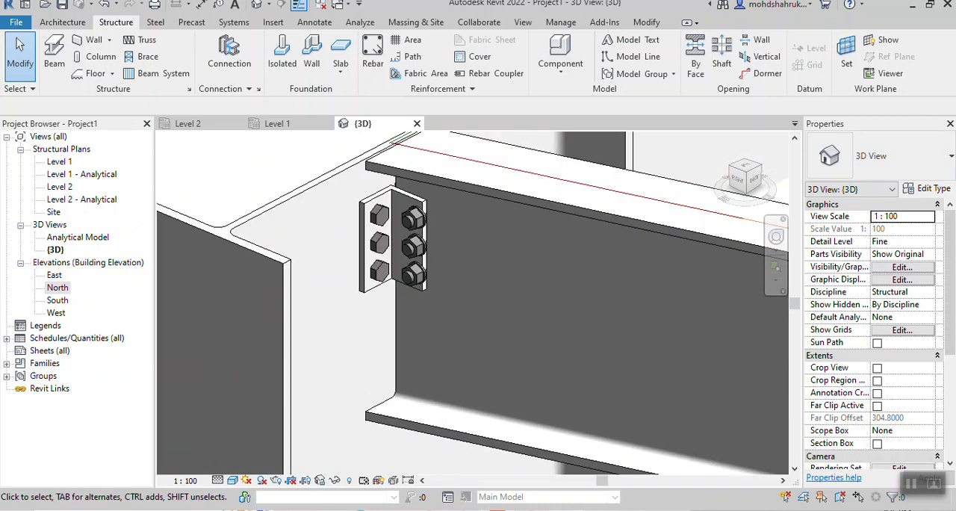
- Set the 3D view's visual style to Realistic and examine the skewed clip angle's plates and bolts up close
{"action": "scroll", "coordinate": [460, 278], "scroll_direction": "down", "scroll_amount": 4}
{"action": "left_click", "coordinate": [232, 480]}
{"action": "left_click", "coordinate": [257, 464]}
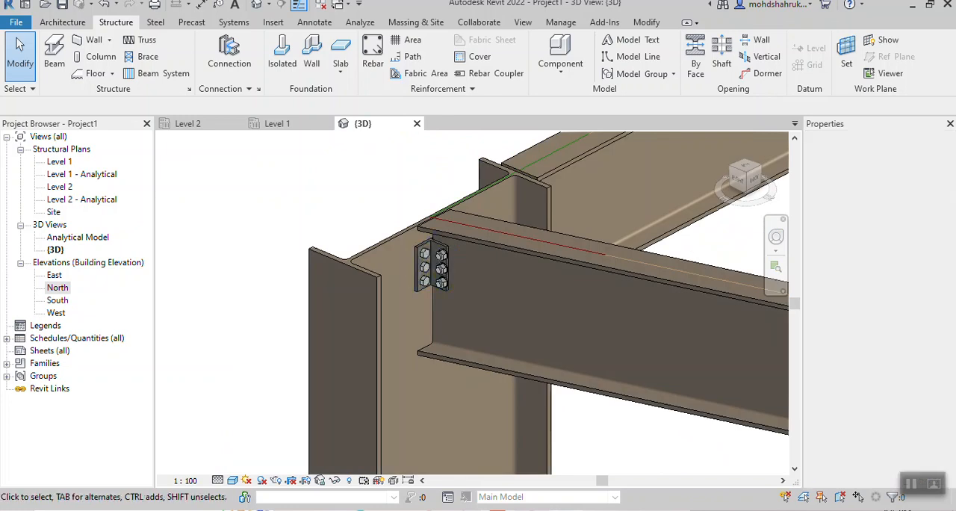
{"action": "scroll", "coordinate": [458, 287], "scroll_direction": "up", "scroll_amount": 2}
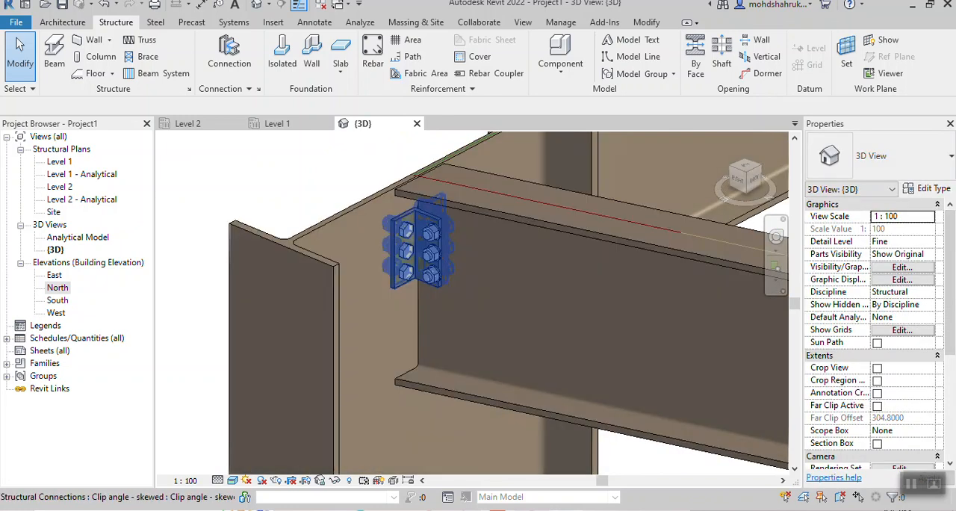
{"action": "scroll", "coordinate": [401, 248], "scroll_direction": "up", "scroll_amount": 2}
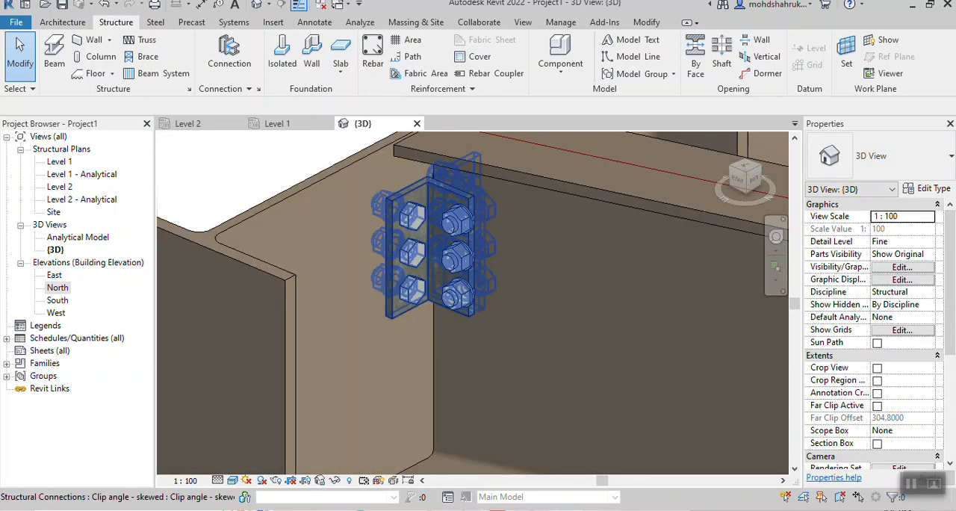
{"action": "scroll", "coordinate": [441, 258], "scroll_direction": "down", "scroll_amount": 3}
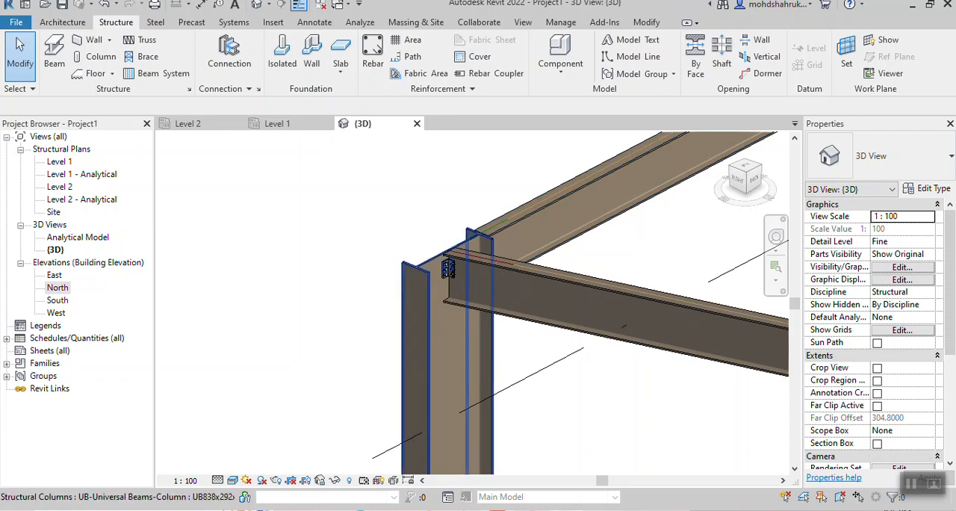
- Show the front corner and its ridge beam in the 3D view with the Wireframe visual style
{"action": "scroll", "coordinate": [519, 254], "scroll_direction": "down", "scroll_amount": 3}
{"action": "mouse_move", "coordinate": [592, 255]}
{"action": "middle_mouse_down"}
{"action": "mouse_move", "coordinate": [440, 241]}
{"action": "mouse_move", "coordinate": [590, 257]}
{"action": "middle_mouse_up"}
{"action": "scroll", "coordinate": [439, 241], "scroll_direction": "down", "scroll_amount": 2}
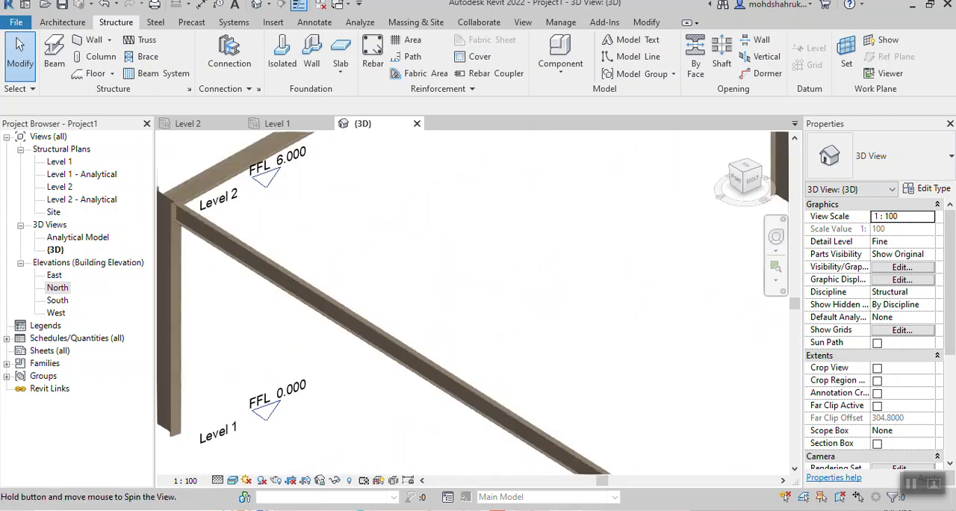
{"action": "middle_click_drag", "start_coordinate": [493, 295], "coordinate": [420, 168]}
{"action": "scroll", "coordinate": [419, 168], "scroll_direction": "down", "scroll_amount": 1}
{"action": "middle_click_drag", "start_coordinate": [448, 336], "coordinate": [342, 244]}
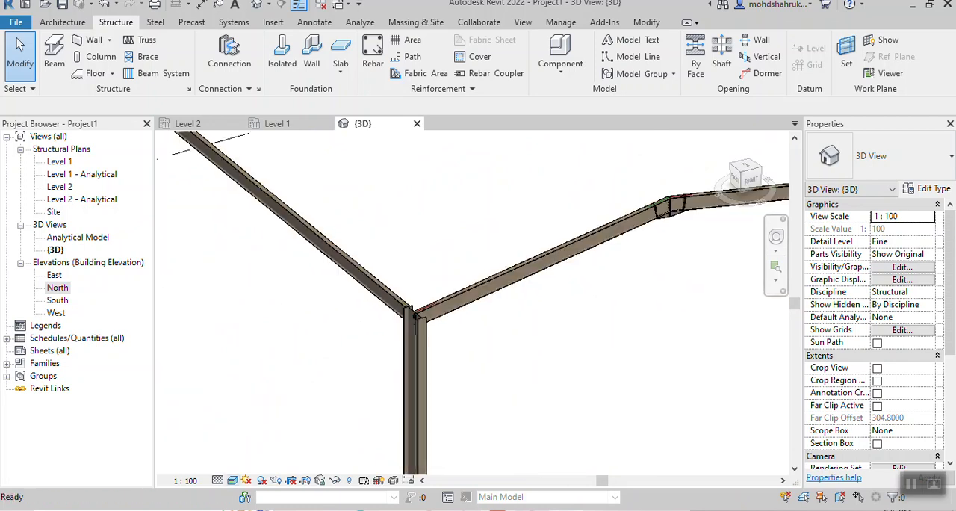
{"action": "left_click", "coordinate": [232, 480]}
{"action": "left_click", "coordinate": [258, 408]}
- Join the front corner column and the long horizontal beam with a Clip angle structural connection
{"action": "middle_click_drag", "start_coordinate": [418, 351], "coordinate": [575, 347], "text": "shift"}
{"action": "middle_click_drag", "start_coordinate": [717, 321], "coordinate": [455, 336]}
{"action": "scroll", "coordinate": [547, 307], "scroll_direction": "up", "scroll_amount": 5}
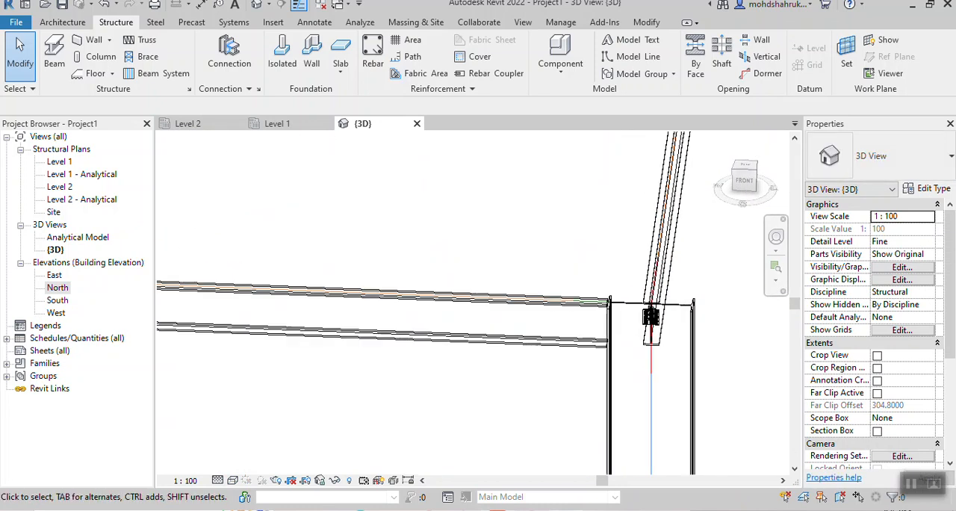
{"action": "scroll", "coordinate": [635, 258], "scroll_direction": "down", "scroll_amount": 1}
{"action": "middle_click_drag", "start_coordinate": [635, 257], "coordinate": [525, 242]}
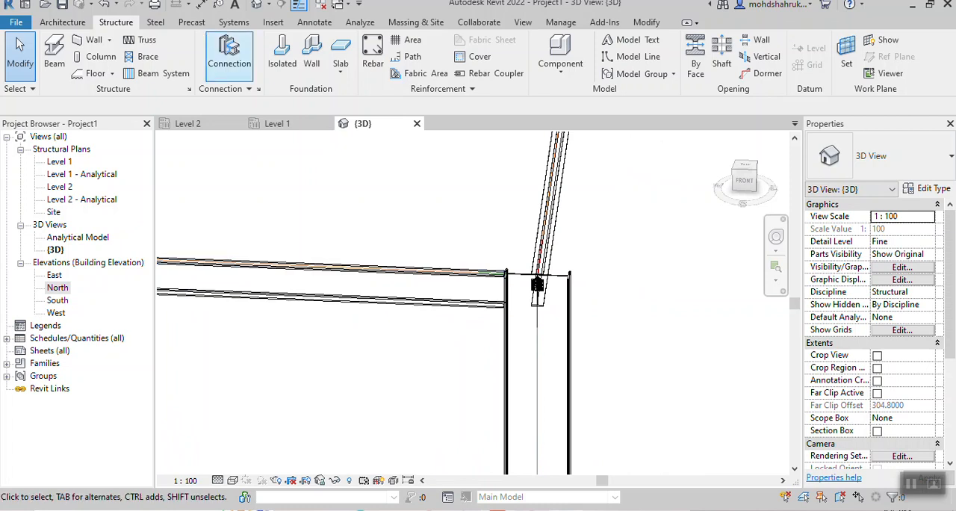
{"action": "left_click", "coordinate": [229, 52]}
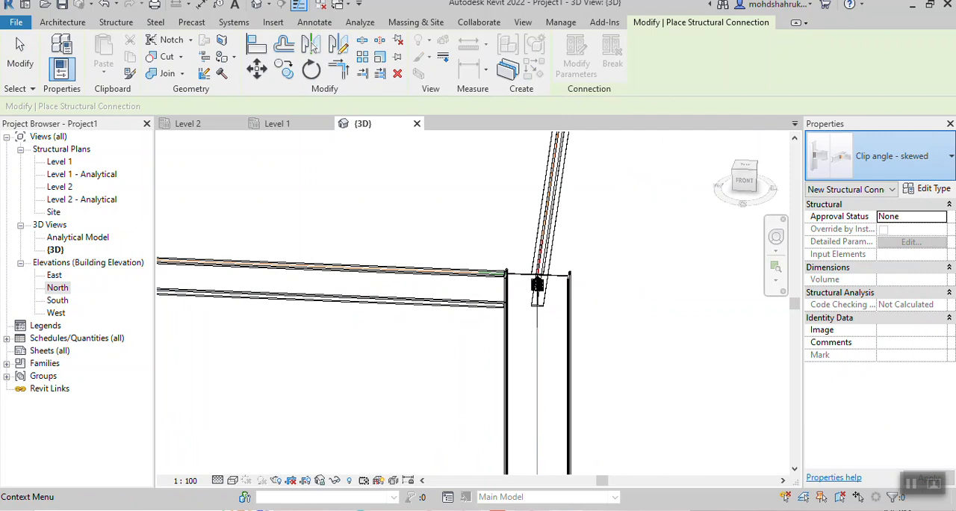
{"action": "left_click", "coordinate": [882, 155]}
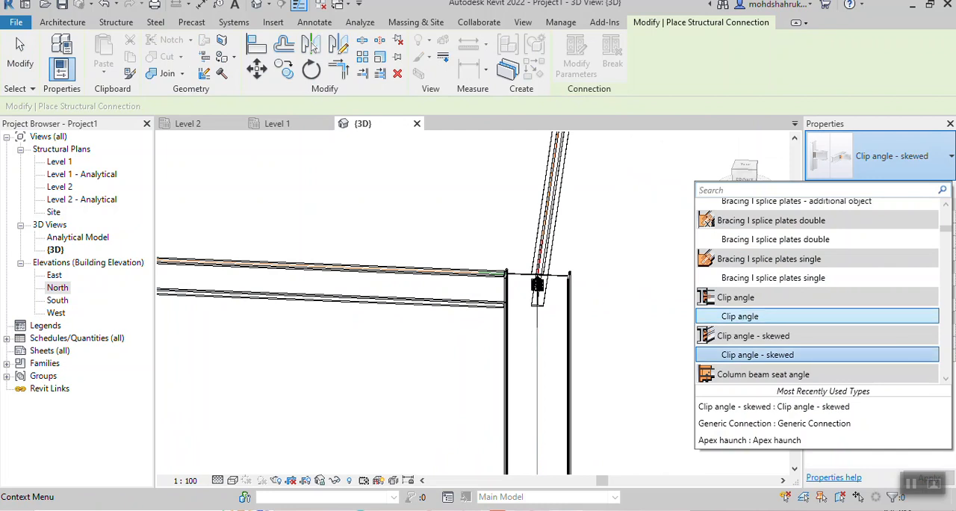
{"action": "left_click", "coordinate": [739, 316]}
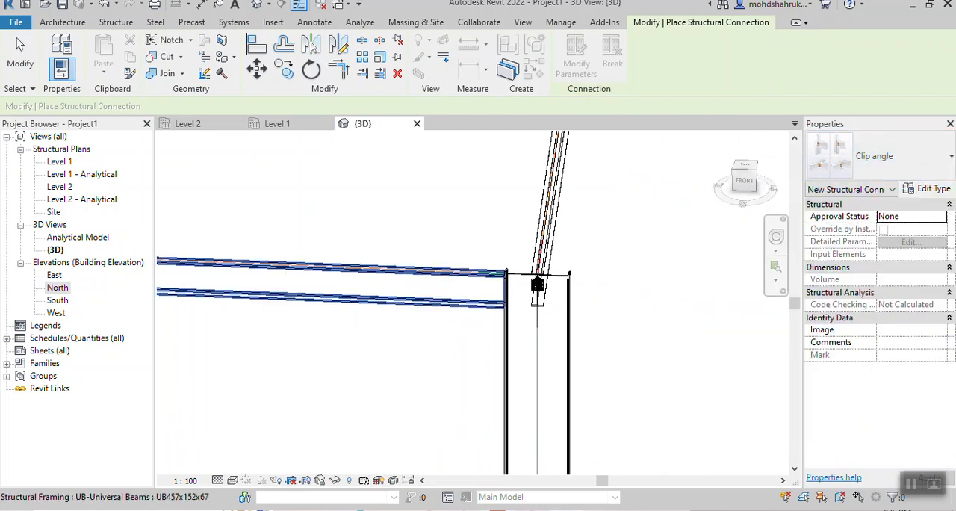
{"action": "left_click", "coordinate": [536, 286]}
{"action": "left_click", "coordinate": [537, 287]}
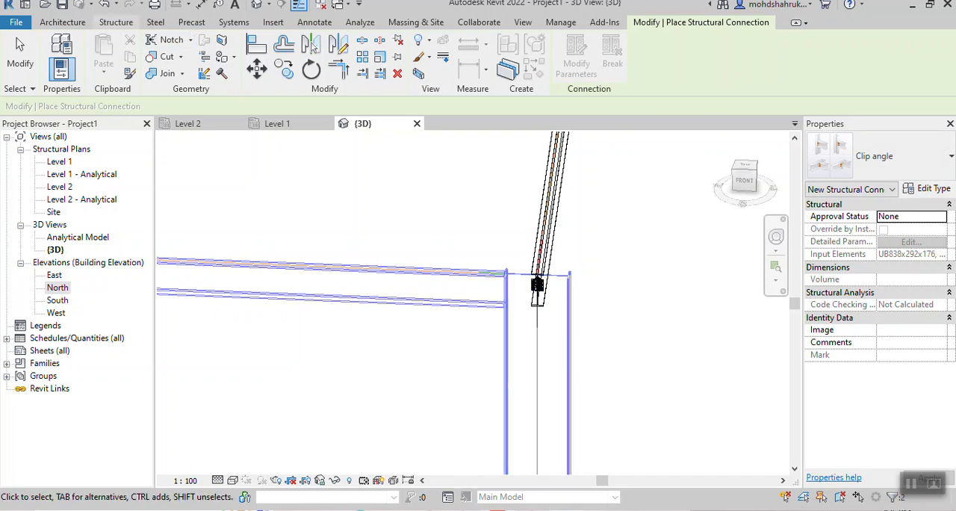
{"action": "left_click", "coordinate": [116, 23]}
{"action": "key", "text": "Return"}
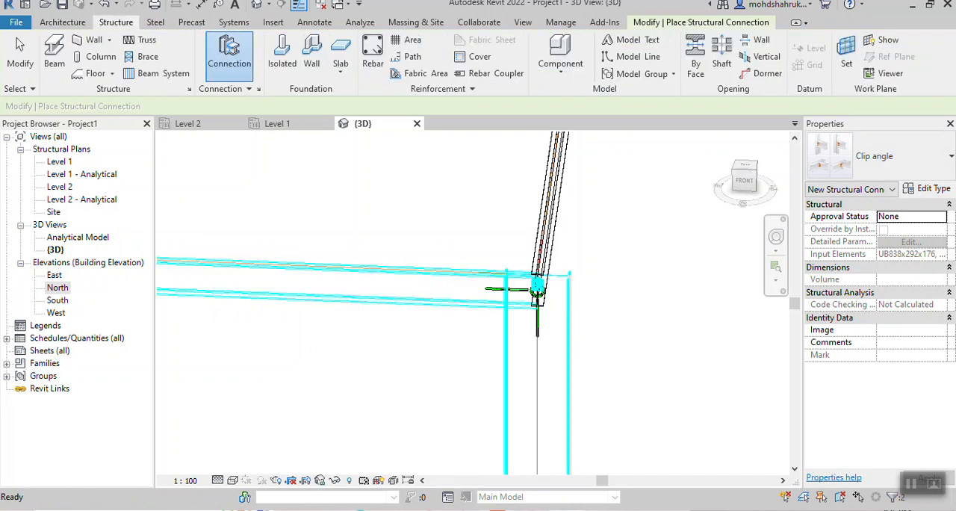
{"action": "middle_click_drag", "start_coordinate": [568, 321], "coordinate": [419, 322], "text": "shift"}
{"action": "key", "text": "Escape"}
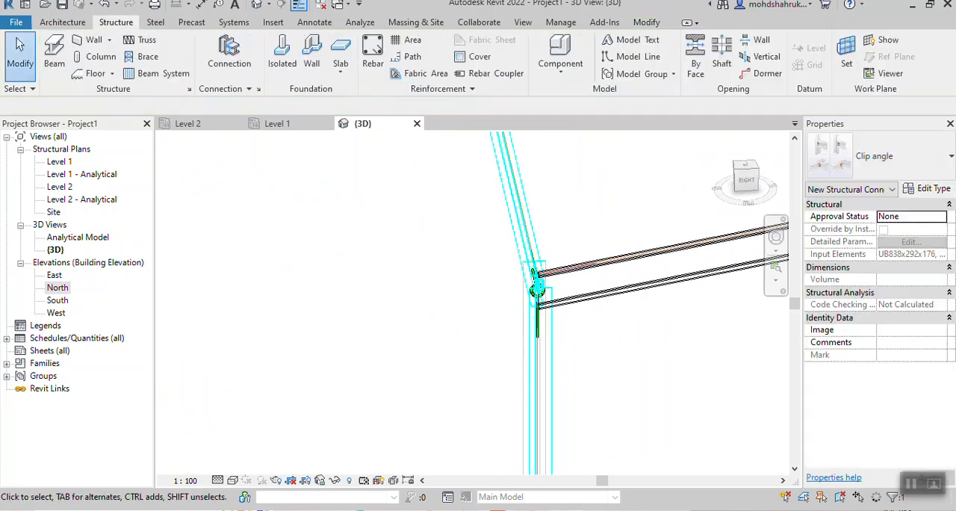
- Set the 3D view's visual style to Realistic and compare the Clip angle and Clip angle - skewed connections at the corner column
{"action": "scroll", "coordinate": [622, 308], "scroll_direction": "down", "scroll_amount": 2}
{"action": "middle_click_drag", "start_coordinate": [622, 308], "coordinate": [462, 291]}
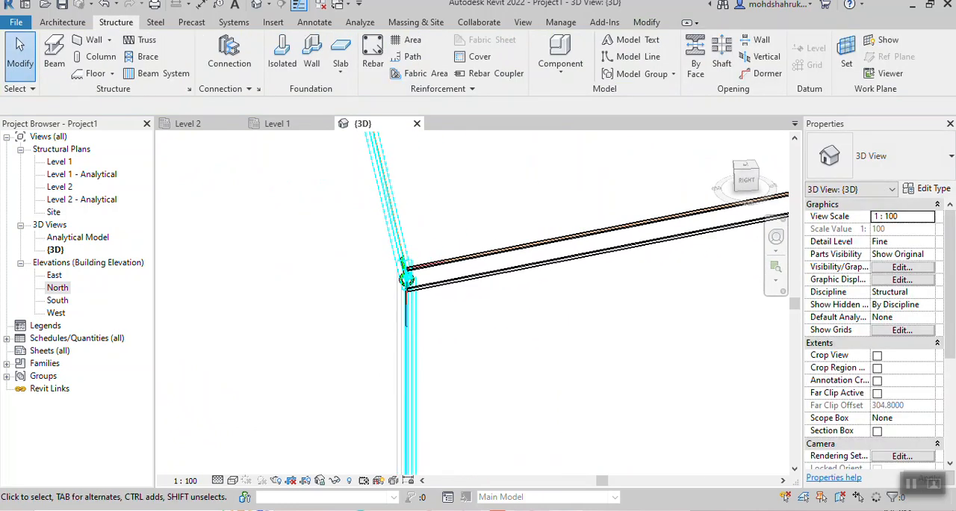
{"action": "scroll", "coordinate": [407, 278], "scroll_direction": "down", "scroll_amount": 2}
{"action": "middle_click_drag", "start_coordinate": [407, 277], "coordinate": [217, 295]}
{"action": "scroll", "coordinate": [380, 301], "scroll_direction": "up", "scroll_amount": 6}
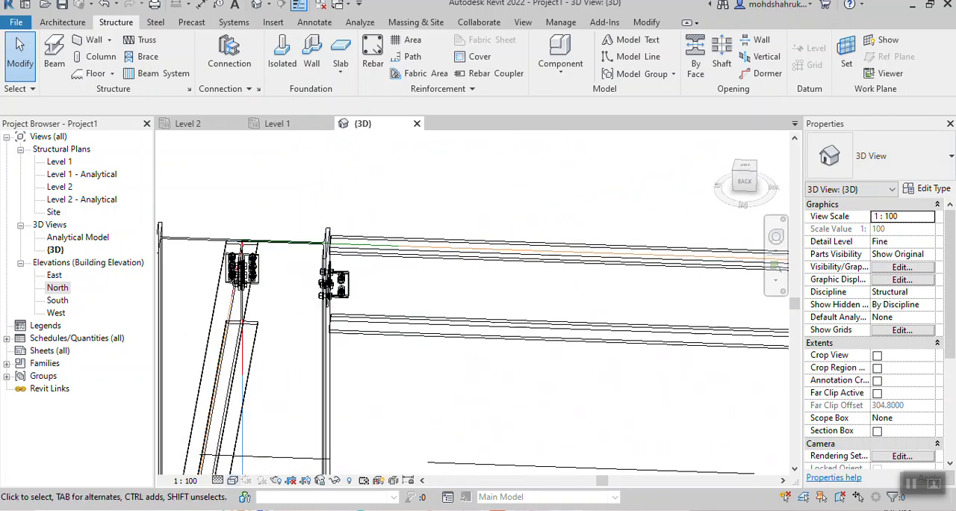
{"action": "left_click", "coordinate": [232, 481]}
{"action": "left_click", "coordinate": [258, 463]}
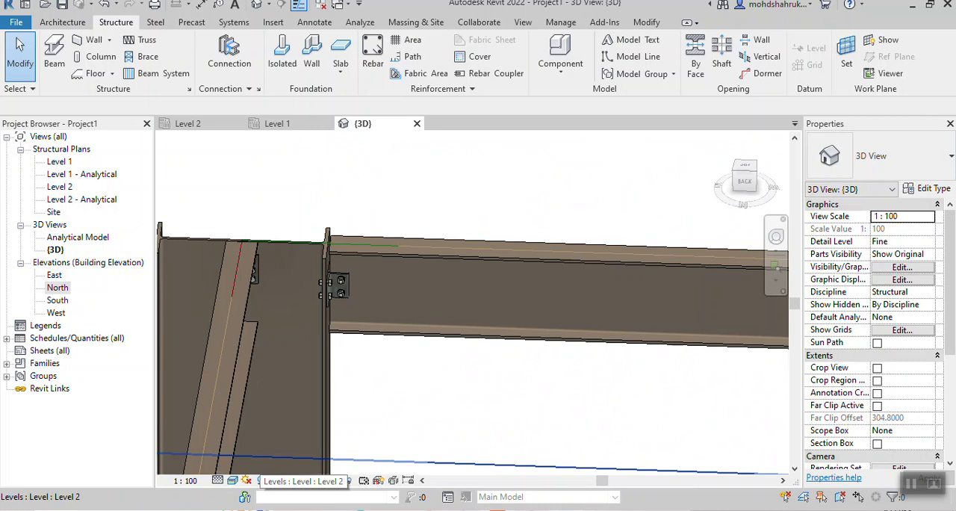
{"action": "middle_click_drag", "start_coordinate": [478, 314], "coordinate": [381, 302], "text": "shift"}
{"action": "scroll", "coordinate": [235, 265], "scroll_direction": "up", "scroll_amount": 2}
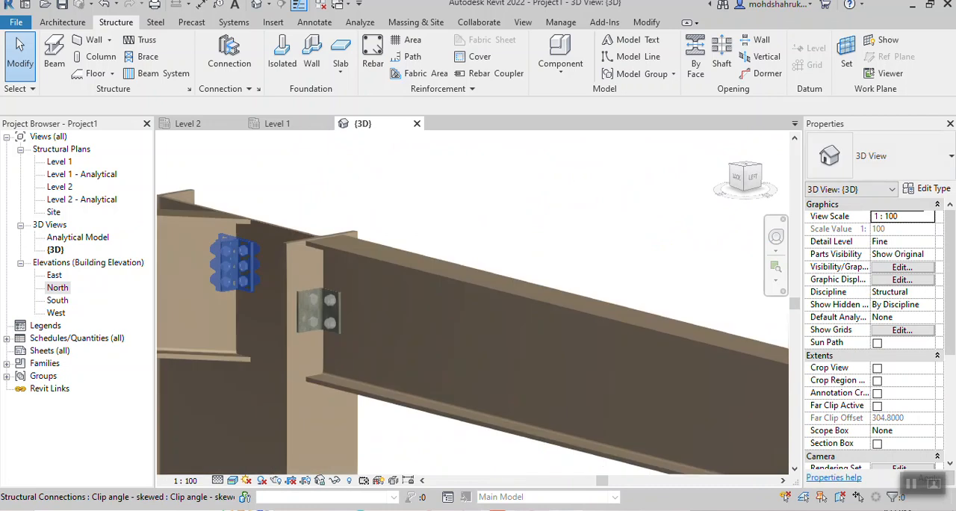
{"action": "scroll", "coordinate": [299, 315], "scroll_direction": "up", "scroll_amount": 3}
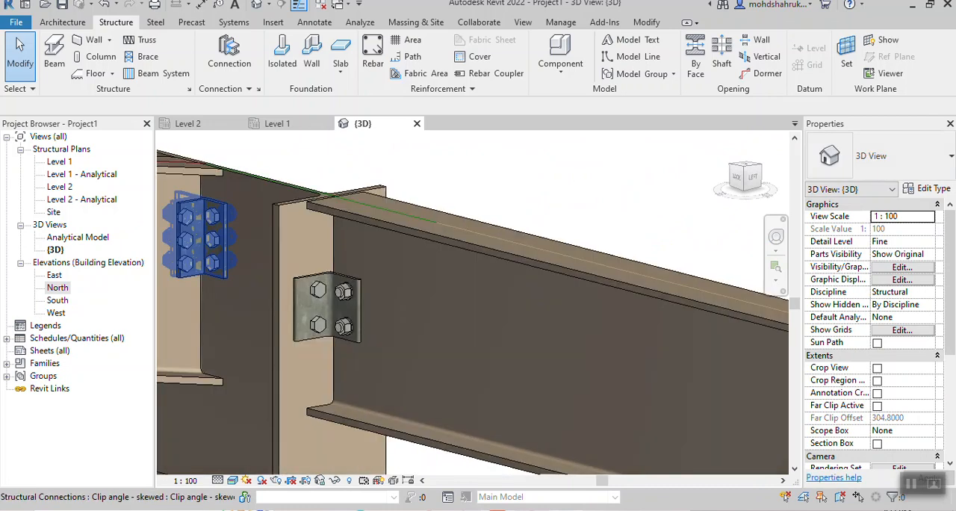
{"action": "scroll", "coordinate": [326, 308], "scroll_direction": "up", "scroll_amount": 2}
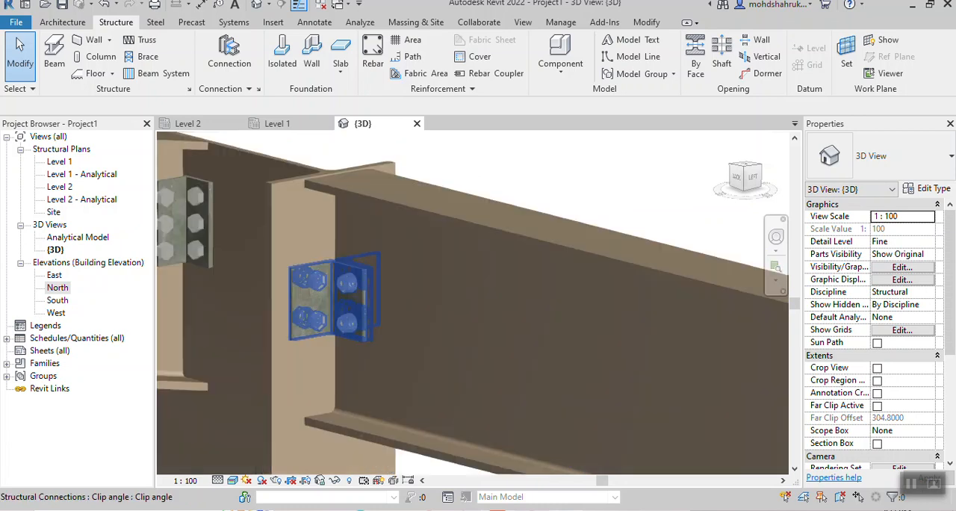
- Examine the frame's column-to-beam corners from several sides for joints without a structural connection
{"action": "scroll", "coordinate": [373, 306], "scroll_direction": "down", "scroll_amount": 10}
{"action": "scroll", "coordinate": [429, 343], "scroll_direction": "down", "scroll_amount": 5}
{"action": "middle_click_drag", "start_coordinate": [463, 448], "coordinate": [547, 423]}
{"action": "middle_click_drag", "start_coordinate": [179, 359], "coordinate": [452, 369]}
{"action": "scroll", "coordinate": [453, 369], "scroll_direction": "up", "scroll_amount": 3}
{"action": "scroll", "coordinate": [451, 337], "scroll_direction": "up", "scroll_amount": 2}
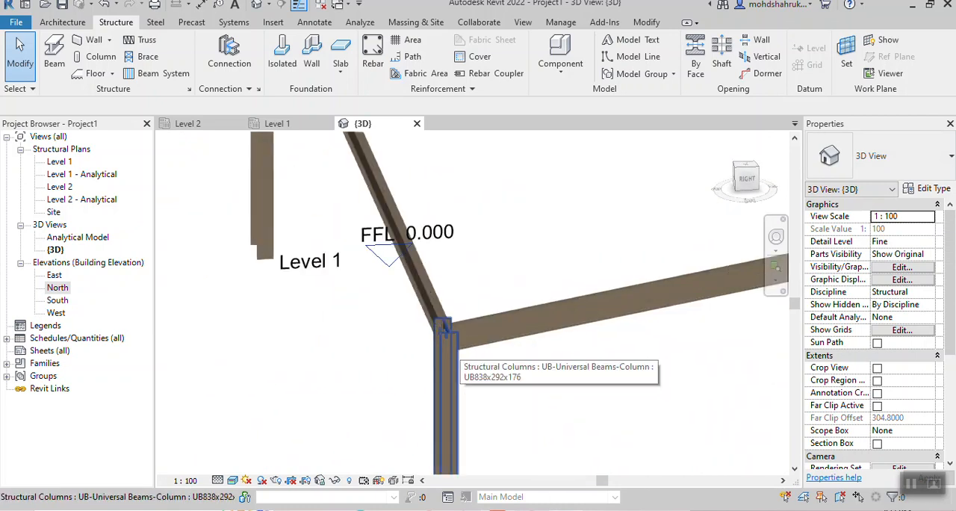
{"action": "scroll", "coordinate": [606, 354], "scroll_direction": "down", "scroll_amount": 1}
{"action": "middle_click_drag", "start_coordinate": [622, 355], "coordinate": [329, 385]}
{"action": "scroll", "coordinate": [549, 340], "scroll_direction": "down", "scroll_amount": 3}
{"action": "middle_click_drag", "start_coordinate": [635, 330], "coordinate": [445, 339]}
{"action": "middle_click_drag", "start_coordinate": [672, 381], "coordinate": [540, 323]}
{"action": "scroll", "coordinate": [467, 377], "scroll_direction": "up", "scroll_amount": 5}
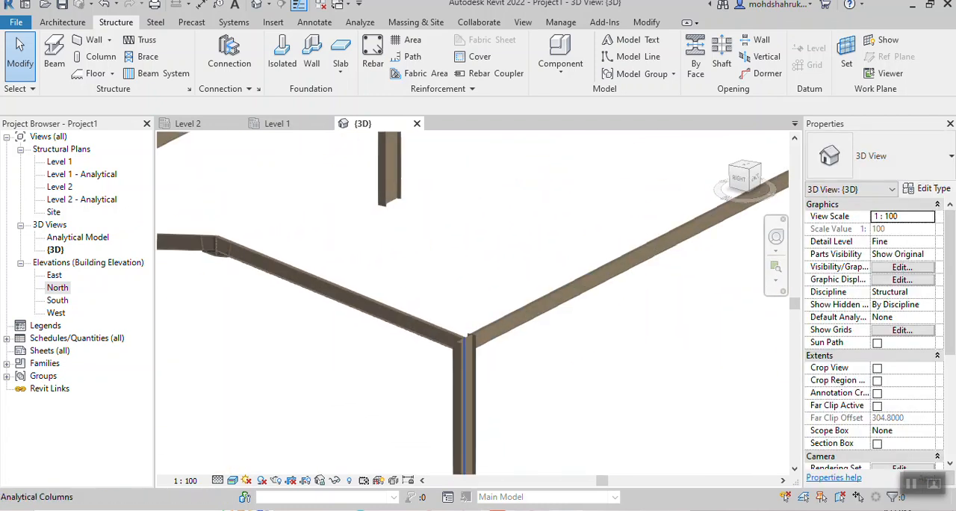
{"action": "scroll", "coordinate": [560, 370], "scroll_direction": "down", "scroll_amount": 2}
{"action": "middle_click_drag", "start_coordinate": [560, 370], "coordinate": [483, 321]}
{"action": "scroll", "coordinate": [419, 353], "scroll_direction": "down", "scroll_amount": 1}
{"action": "scroll", "coordinate": [419, 350], "scroll_direction": "down", "scroll_amount": 3}
{"action": "scroll", "coordinate": [475, 285], "scroll_direction": "up", "scroll_amount": 4}
{"action": "scroll", "coordinate": [469, 290], "scroll_direction": "up", "scroll_amount": 1}
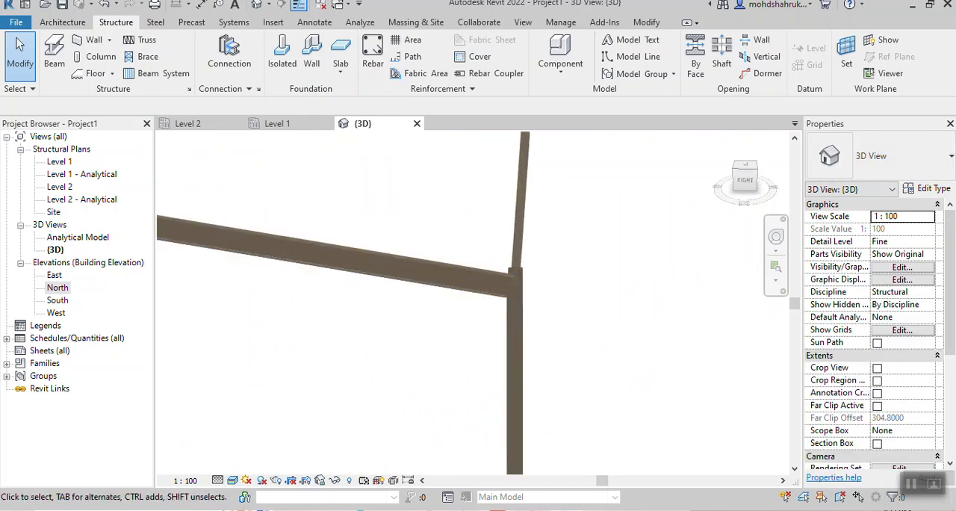
{"action": "scroll", "coordinate": [415, 385], "scroll_direction": "down", "scroll_amount": 1}
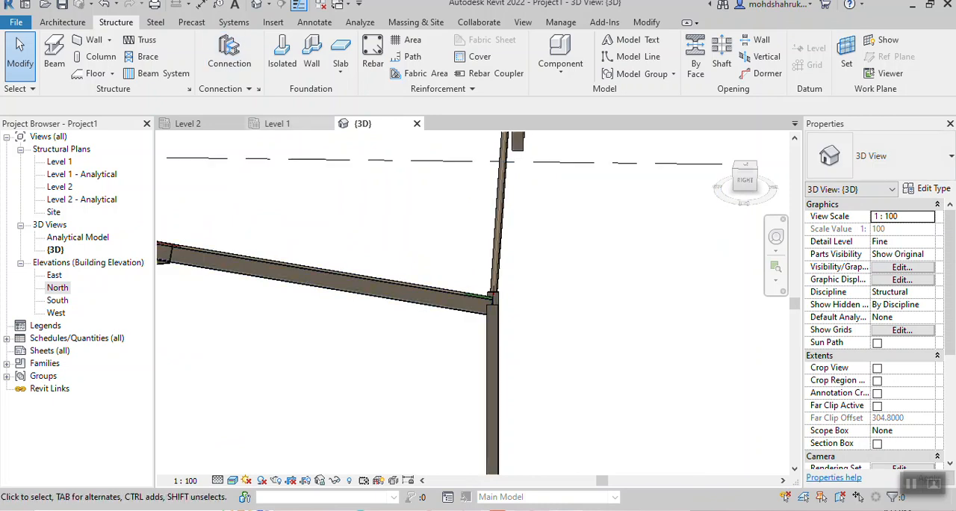
- Try to join the long back beam and both of its end columns with a single Clip angle structural connection
{"action": "left_click", "coordinate": [230, 57]}
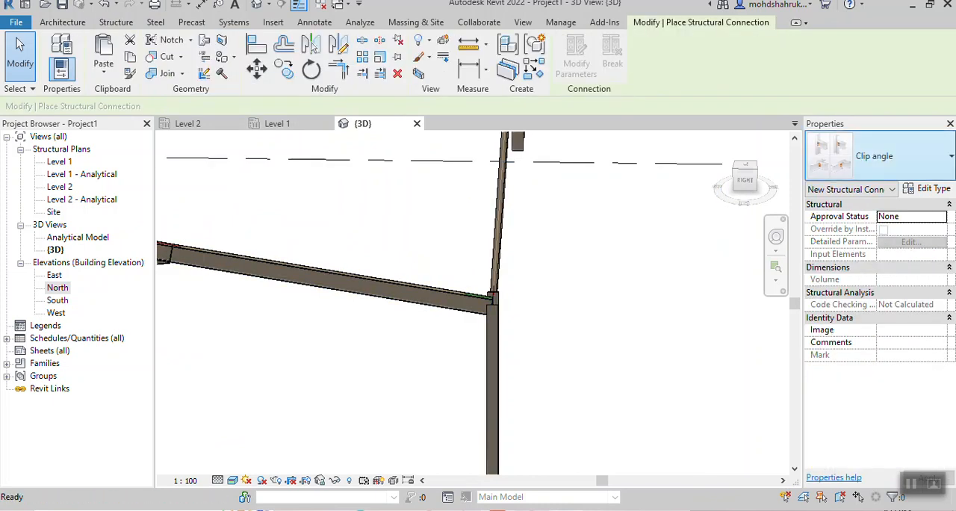
{"action": "middle_click_drag", "start_coordinate": [557, 276], "coordinate": [478, 332], "text": "shift"}
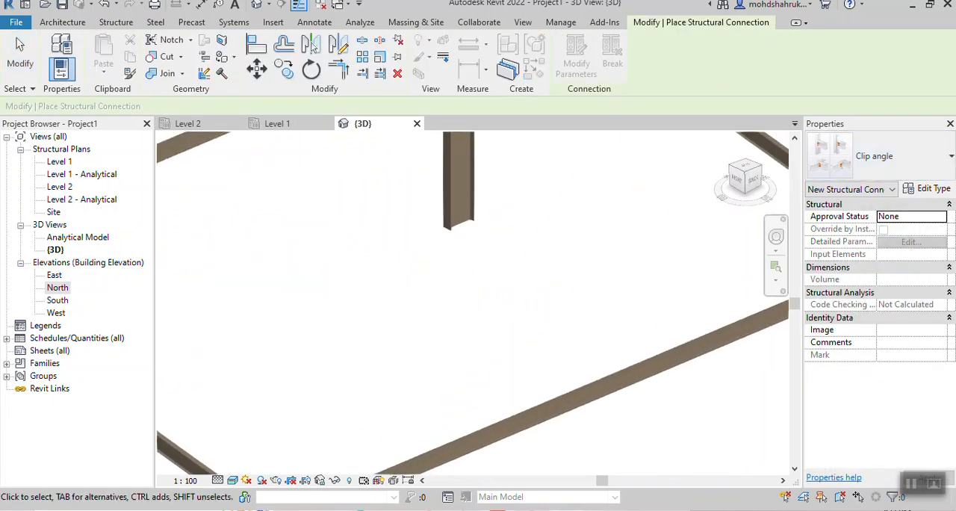
{"action": "scroll", "coordinate": [478, 332], "scroll_direction": "down", "scroll_amount": 2}
{"action": "scroll", "coordinate": [527, 248], "scroll_direction": "down", "scroll_amount": 3}
{"action": "middle_click_drag", "start_coordinate": [528, 248], "coordinate": [448, 212], "text": "shift"}
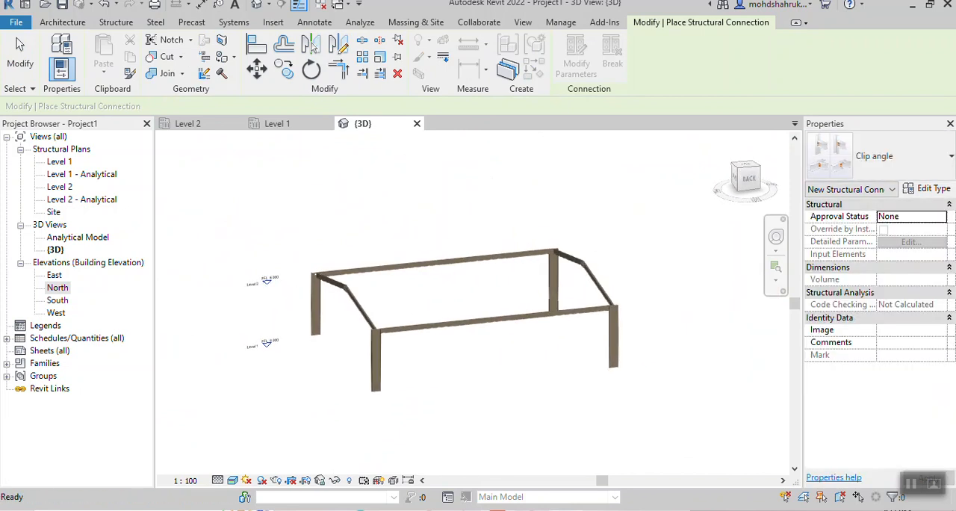
{"action": "scroll", "coordinate": [445, 307], "scroll_direction": "up", "scroll_amount": 5}
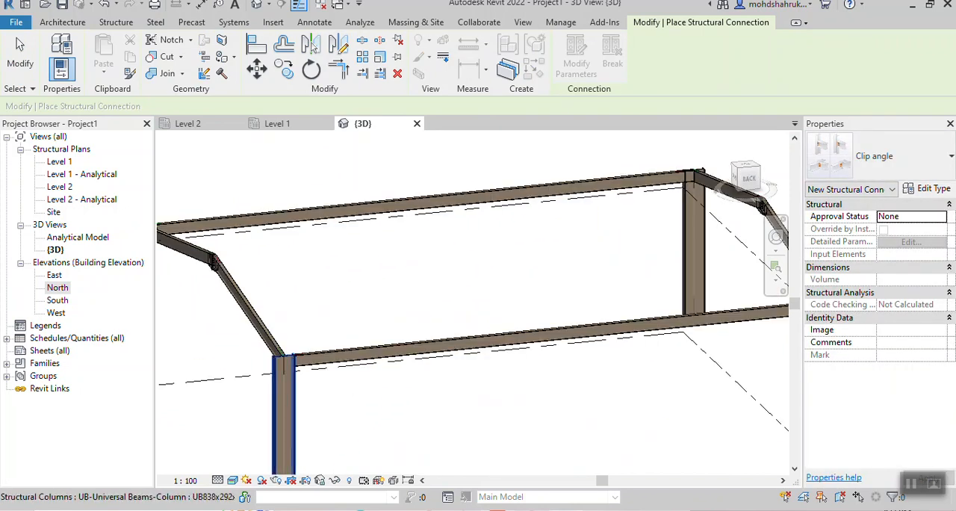
{"action": "left_click", "coordinate": [289, 381]}
{"action": "left_click", "coordinate": [323, 360]}
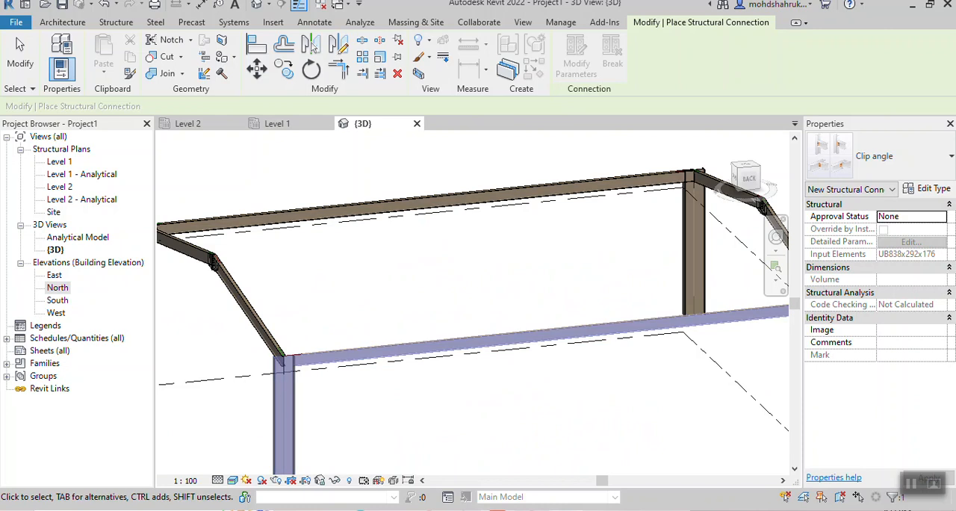
{"action": "scroll", "coordinate": [418, 336], "scroll_direction": "down", "scroll_amount": 2}
{"action": "middle_click_drag", "start_coordinate": [418, 336], "coordinate": [344, 307]}
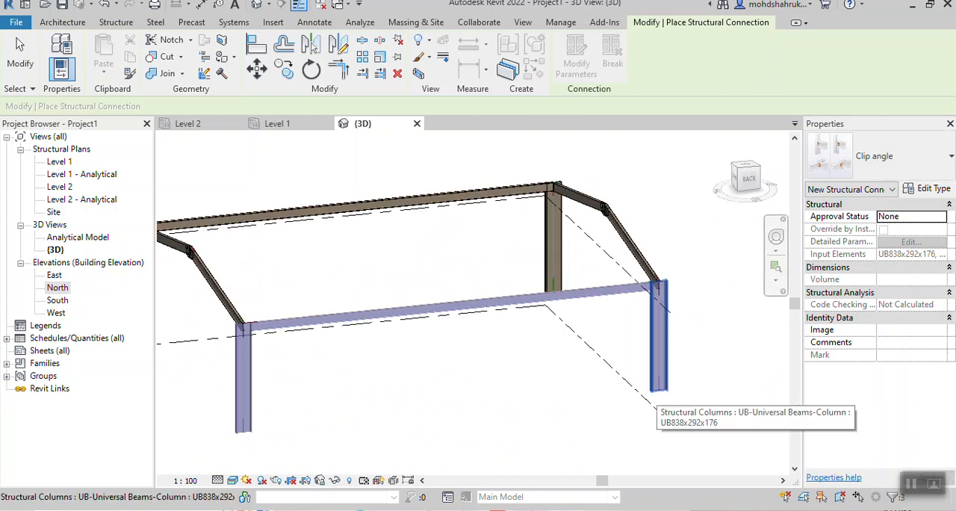
{"action": "left_click", "coordinate": [658, 377]}
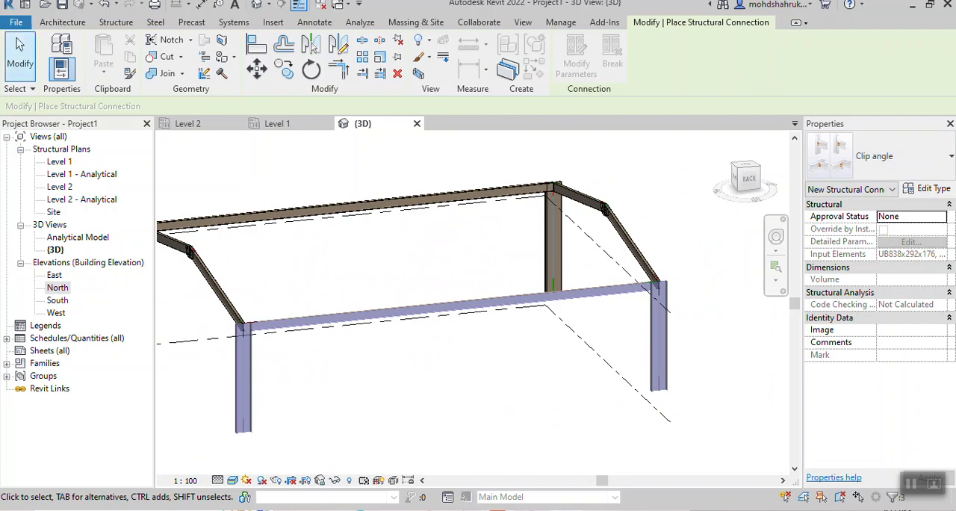
{"action": "left_click", "coordinate": [116, 23]}
{"action": "left_click", "coordinate": [229, 57]}
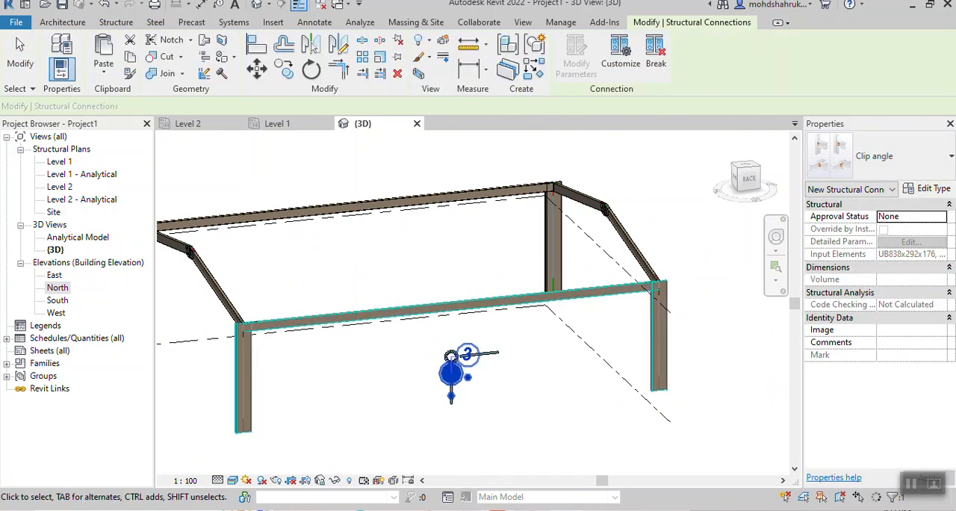
{"action": "key", "text": "Escape"}
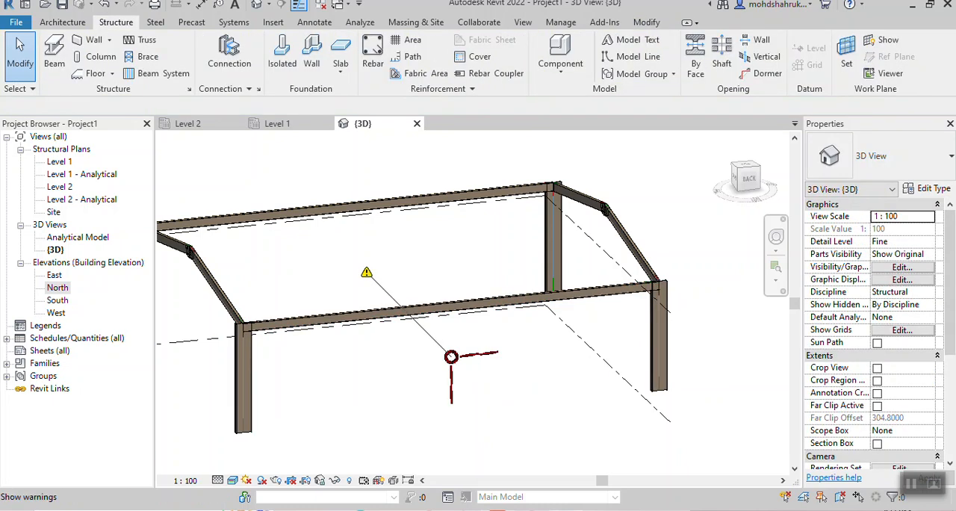
- Join the back corner column nearest the level markers to the long back beam with a Clip angle structural connection
{"action": "scroll", "coordinate": [446, 162], "scroll_direction": "up", "scroll_amount": 2}
{"action": "scroll", "coordinate": [550, 349], "scroll_direction": "down", "scroll_amount": 3}
{"action": "scroll", "coordinate": [359, 440], "scroll_direction": "up", "scroll_amount": 5}
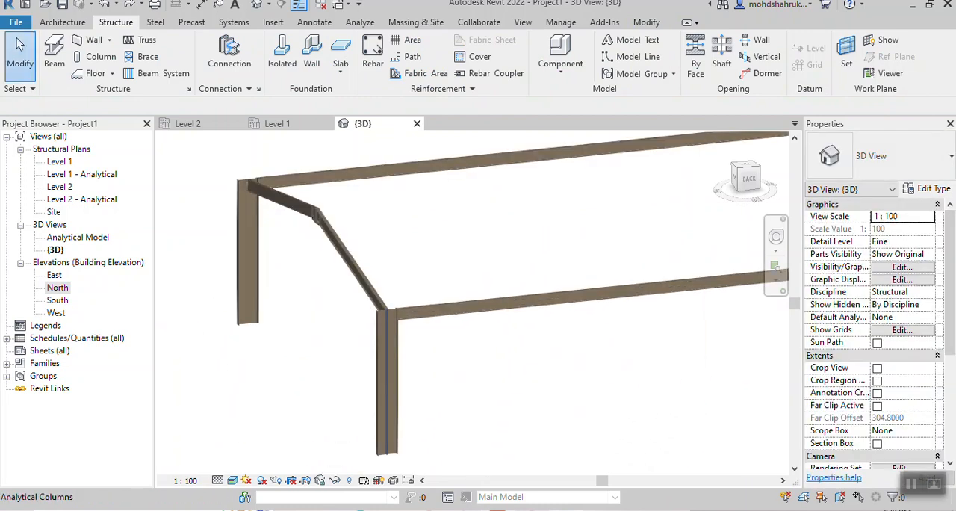
{"action": "left_click", "coordinate": [229, 53]}
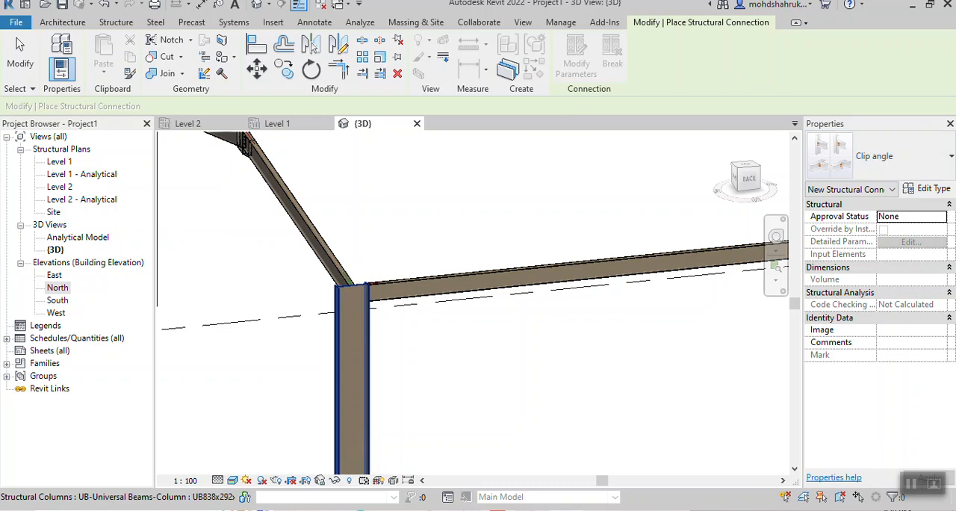
{"action": "left_click", "coordinate": [348, 299]}
{"action": "left_click", "coordinate": [369, 288]}
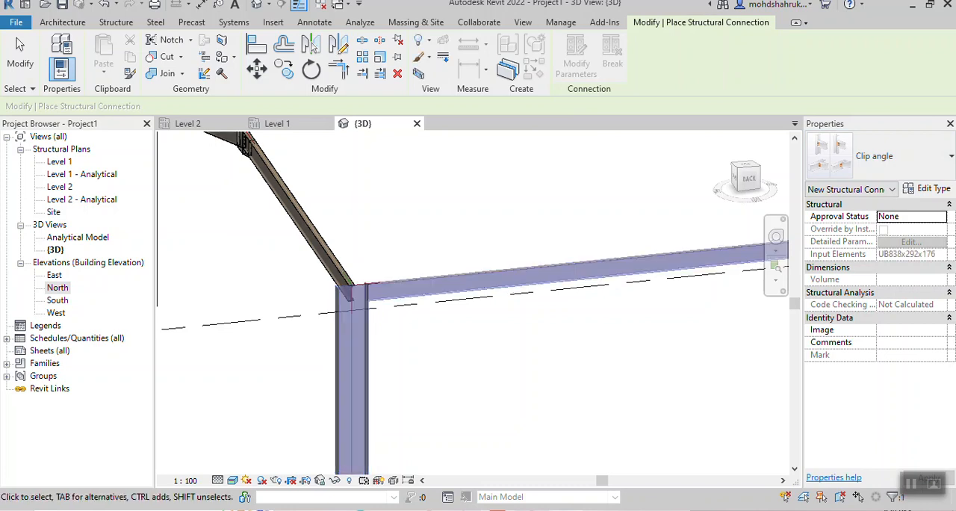
{"action": "key", "text": "Return"}
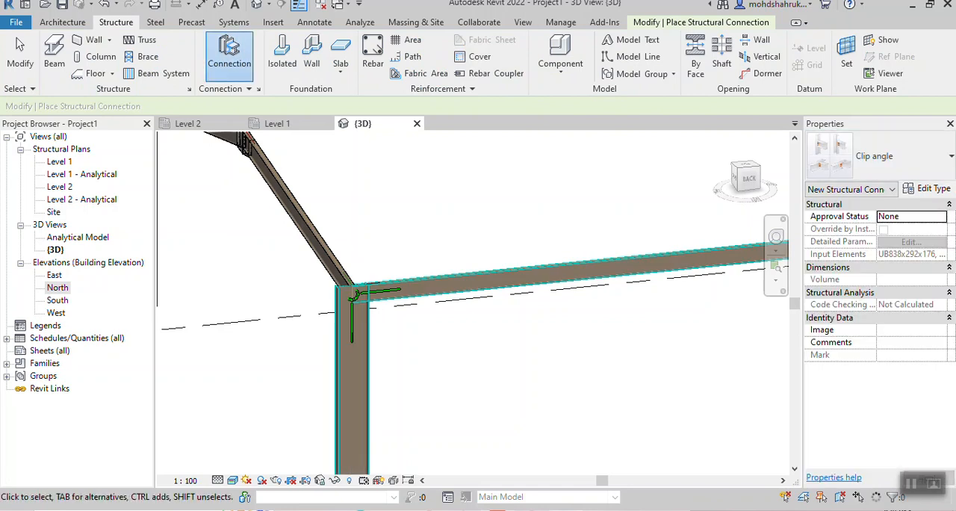
{"action": "scroll", "coordinate": [475, 326], "scroll_direction": "down", "scroll_amount": 3}
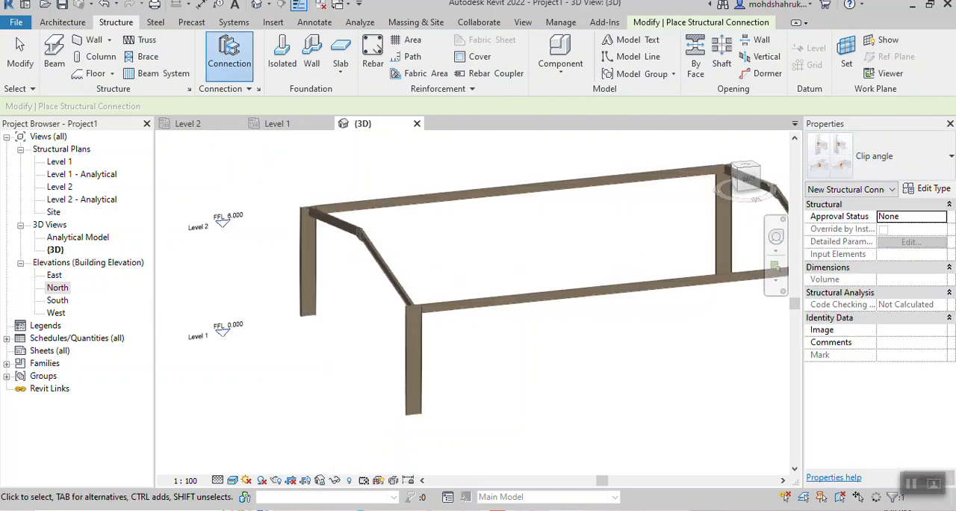
{"action": "scroll", "coordinate": [426, 308], "scroll_direction": "up", "scroll_amount": 5}
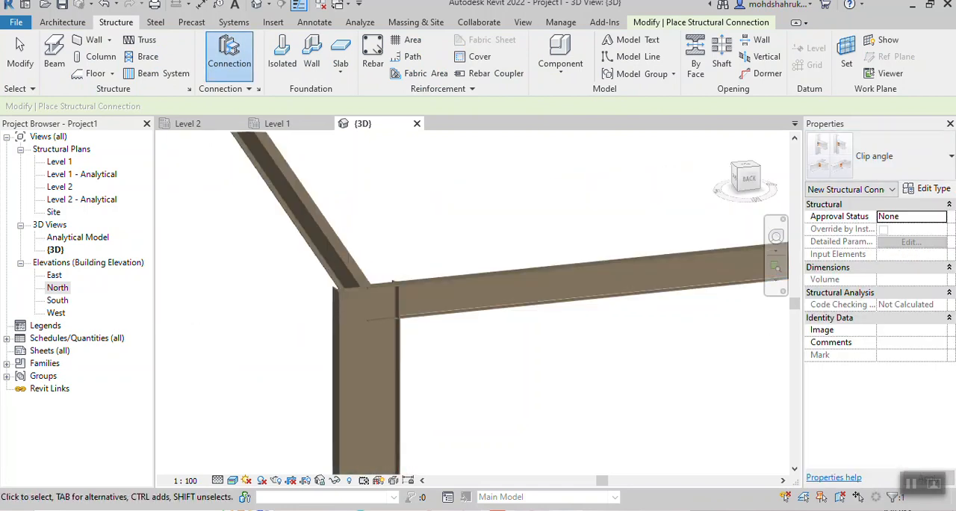
{"action": "scroll", "coordinate": [530, 351], "scroll_direction": "down", "scroll_amount": 1}
{"action": "middle_click_drag", "start_coordinate": [523, 347], "coordinate": [407, 357], "text": "shift"}
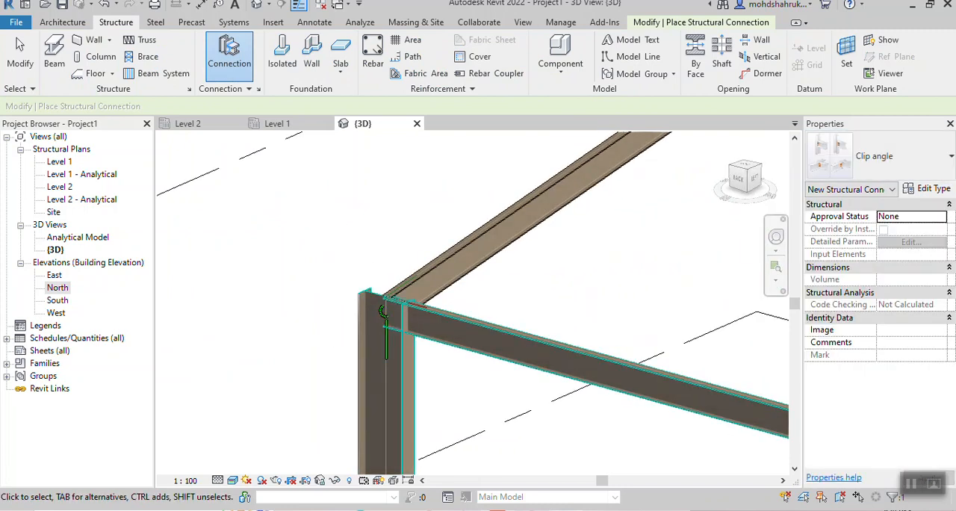
{"action": "scroll", "coordinate": [174, 195], "scroll_direction": "down", "scroll_amount": 3}
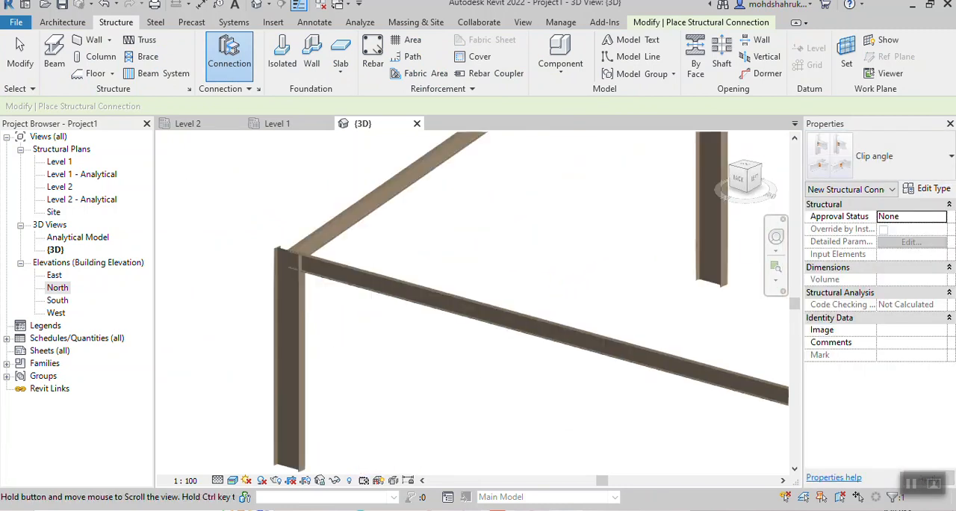
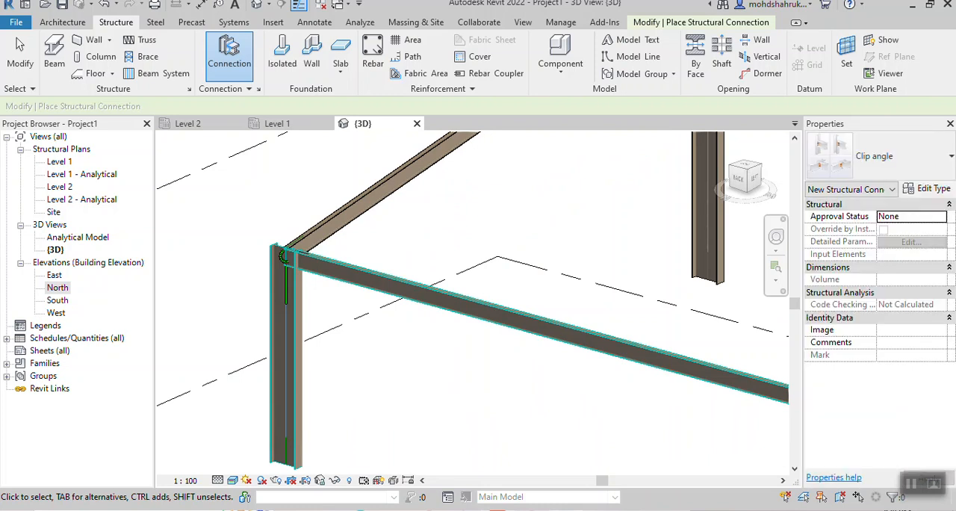
- Join the back corner column to the sloping beam that runs up to the ridge with a Clip angle - skewed structural connection
{"action": "middle_click_drag", "start_coordinate": [418, 314], "coordinate": [484, 351]}
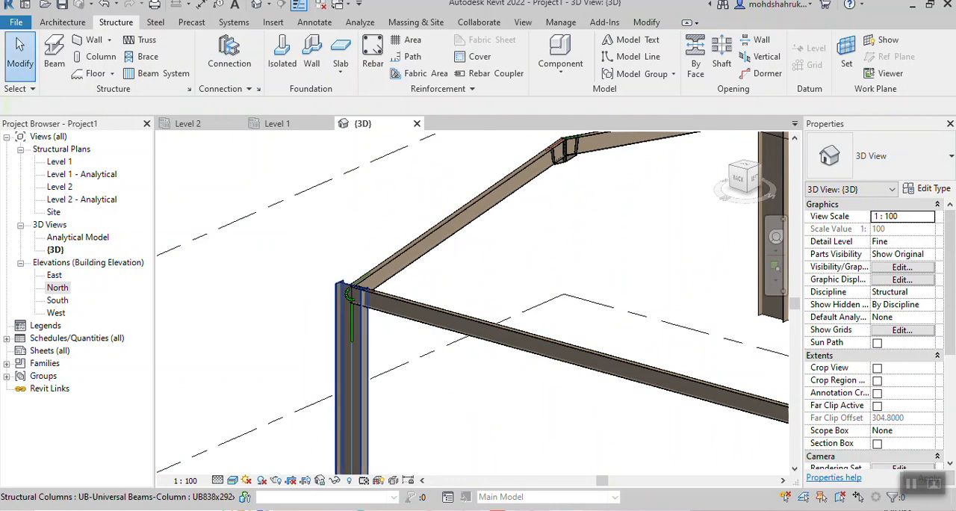
{"action": "scroll", "coordinate": [351, 291], "scroll_direction": "up", "scroll_amount": 6}
{"action": "scroll", "coordinate": [355, 277], "scroll_direction": "down", "scroll_amount": 5}
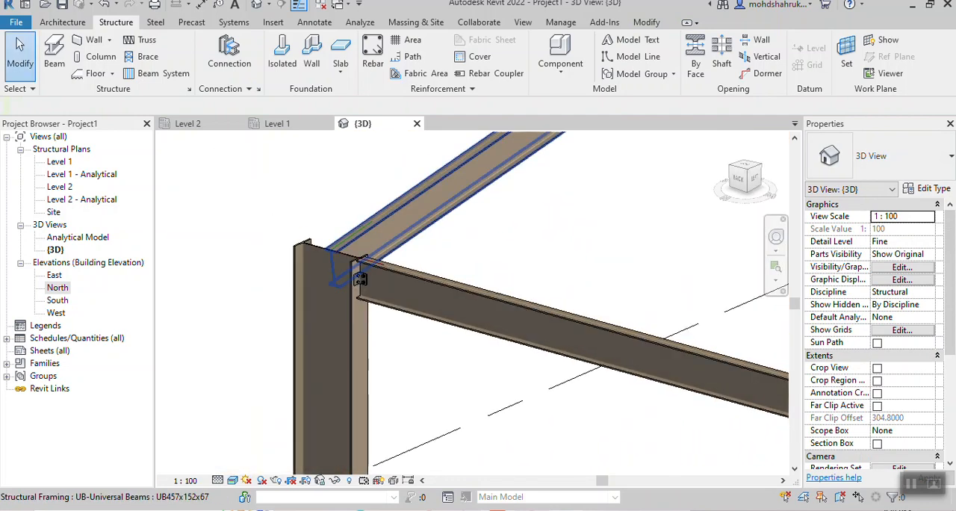
{"action": "scroll", "coordinate": [508, 202], "scroll_direction": "down", "scroll_amount": 1}
{"action": "middle_click_drag", "start_coordinate": [508, 202], "coordinate": [465, 225]}
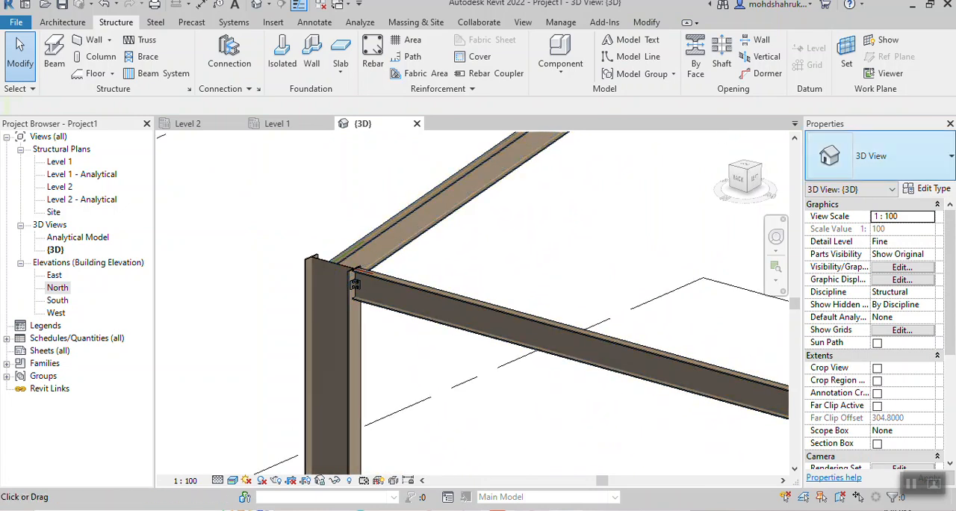
{"action": "left_click", "coordinate": [229, 51]}
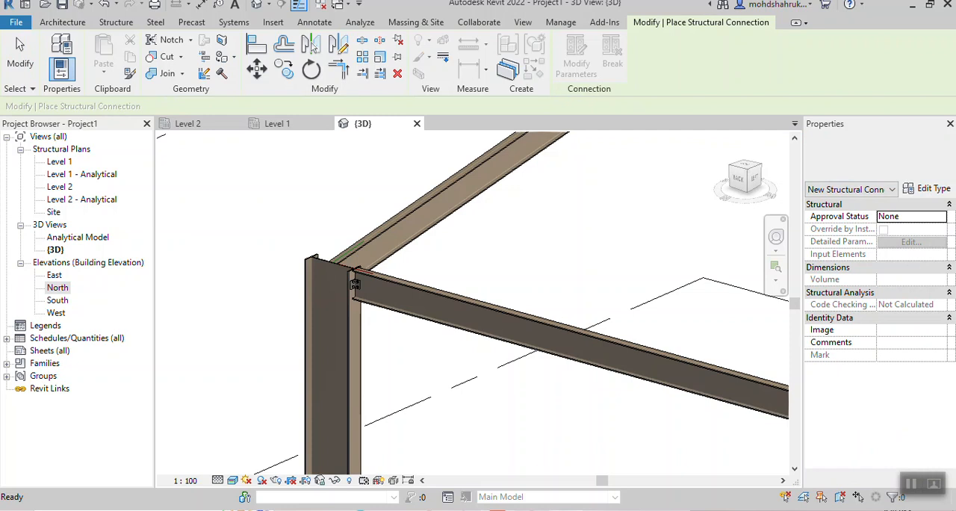
{"action": "left_click", "coordinate": [880, 155]}
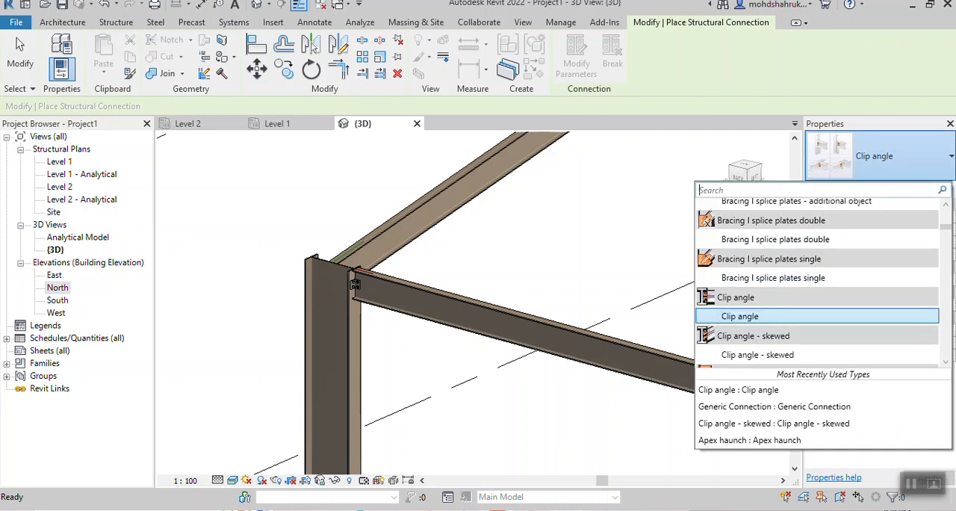
{"action": "left_click", "coordinate": [757, 355]}
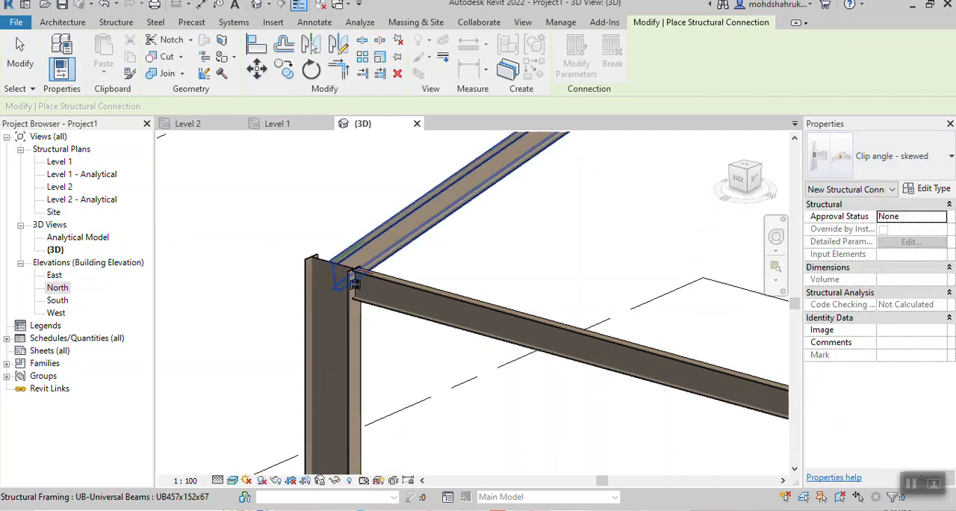
{"action": "left_click", "coordinate": [355, 283]}
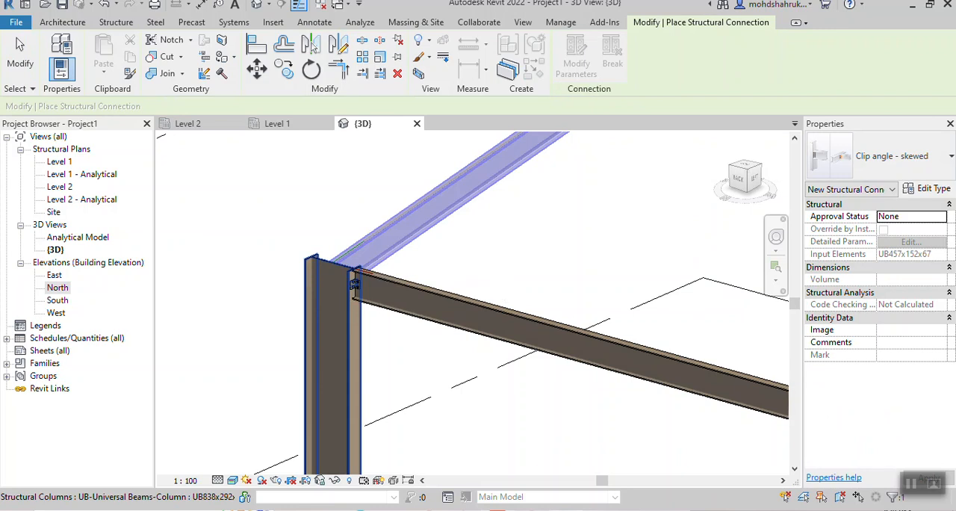
{"action": "left_click", "coordinate": [355, 284]}
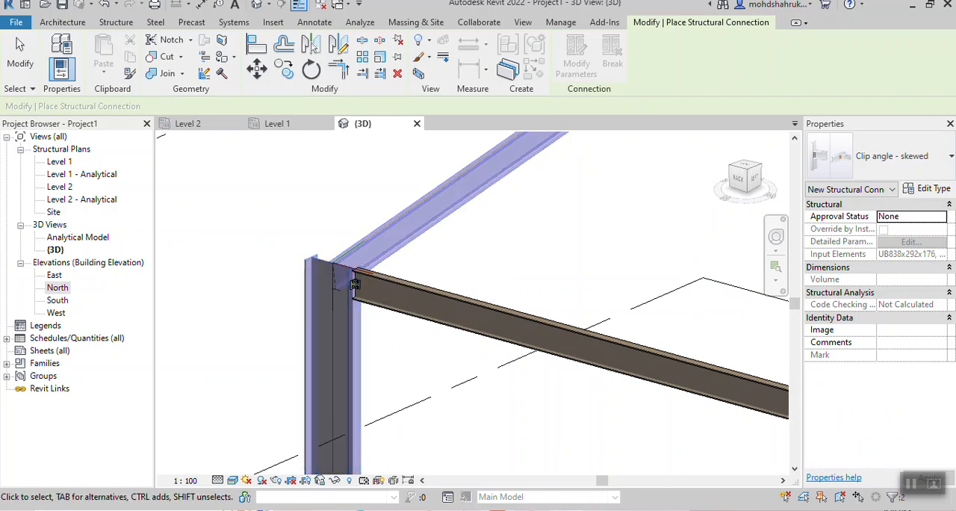
{"action": "key", "text": "Return"}
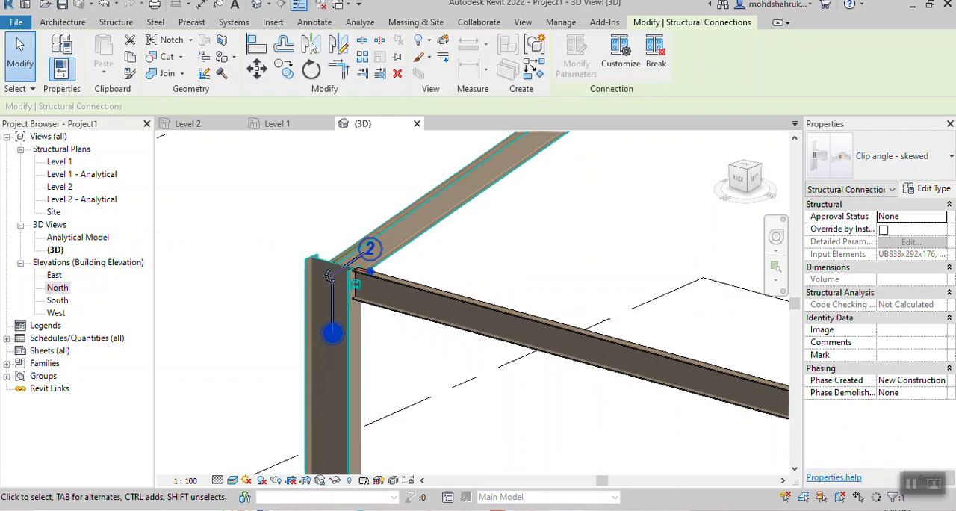
{"action": "key", "text": "Escape"}
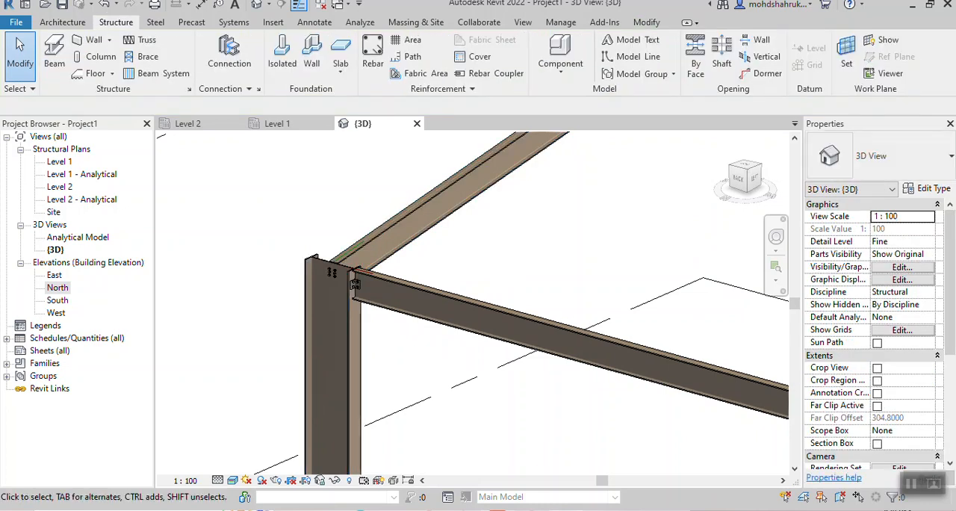
{"action": "scroll", "coordinate": [336, 269], "scroll_direction": "up", "scroll_amount": 10}
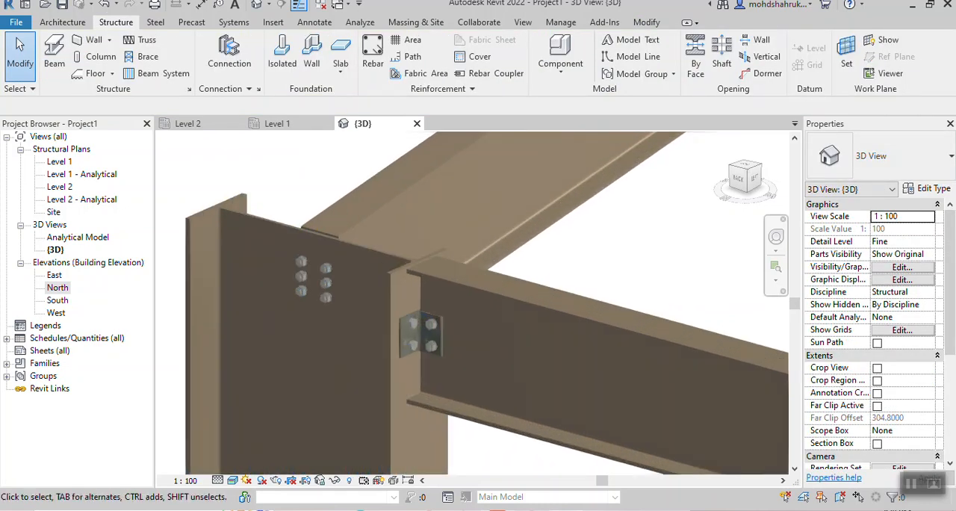
{"action": "scroll", "coordinate": [322, 283], "scroll_direction": "down", "scroll_amount": 10}
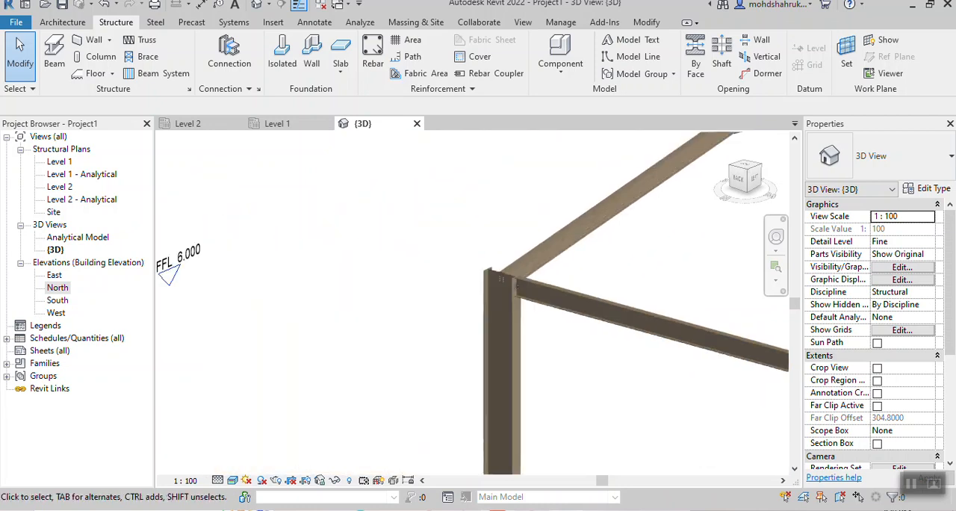
- Change the 3D view's visual style to plain grey shading without material textures
{"action": "middle_click_drag", "start_coordinate": [534, 278], "coordinate": [347, 280]}
{"action": "middle_click_drag", "start_coordinate": [695, 299], "coordinate": [173, 298]}
{"action": "middle_click_drag", "start_coordinate": [426, 359], "coordinate": [519, 209]}
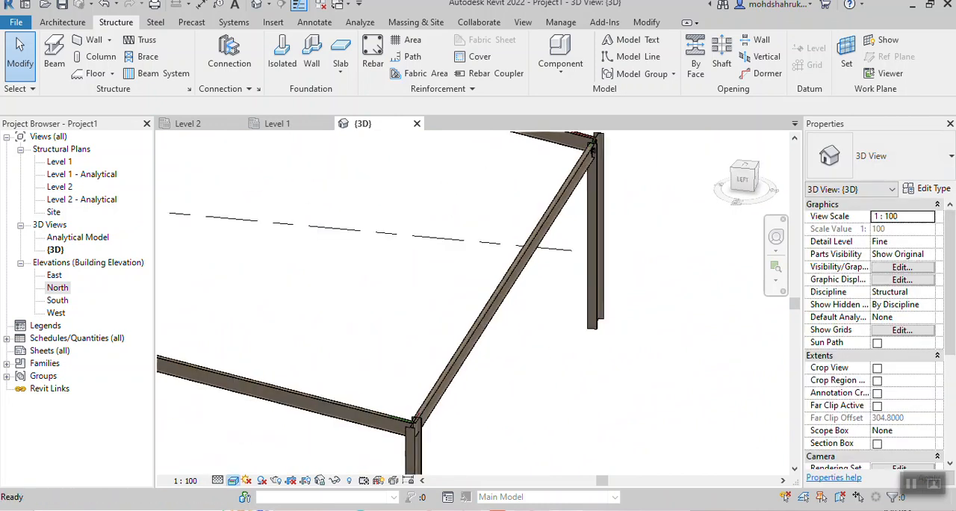
{"action": "left_click", "coordinate": [234, 480]}
{"action": "left_click", "coordinate": [256, 437]}
- Examine the frame's remaining corner columns for beam joints that still lack a structural connection
{"action": "scroll", "coordinate": [475, 297], "scroll_direction": "up", "scroll_amount": 5}
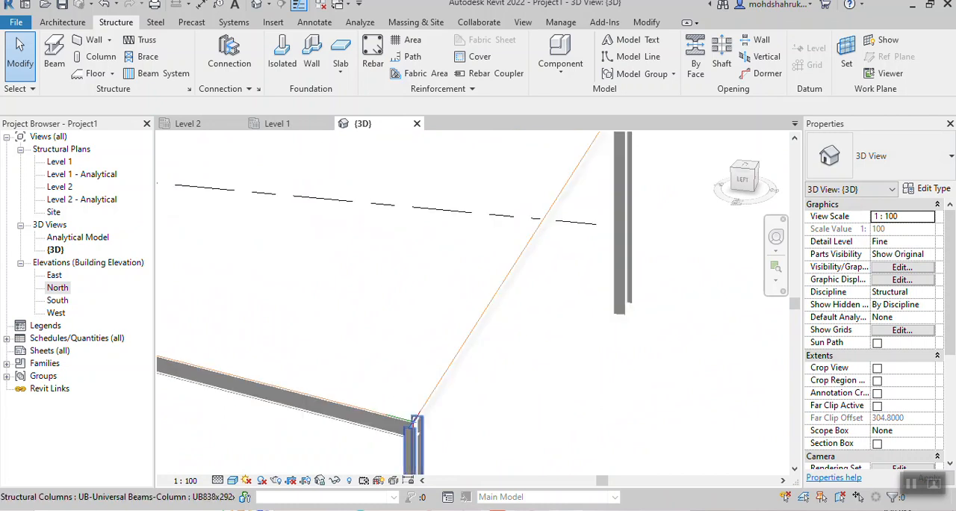
{"action": "middle_click_drag", "start_coordinate": [475, 297], "coordinate": [588, 296], "text": "shift"}
{"action": "scroll", "coordinate": [448, 236], "scroll_direction": "down", "scroll_amount": 4}
{"action": "middle_click_drag", "start_coordinate": [448, 235], "coordinate": [716, 445]}
{"action": "scroll", "coordinate": [527, 274], "scroll_direction": "up", "scroll_amount": 3}
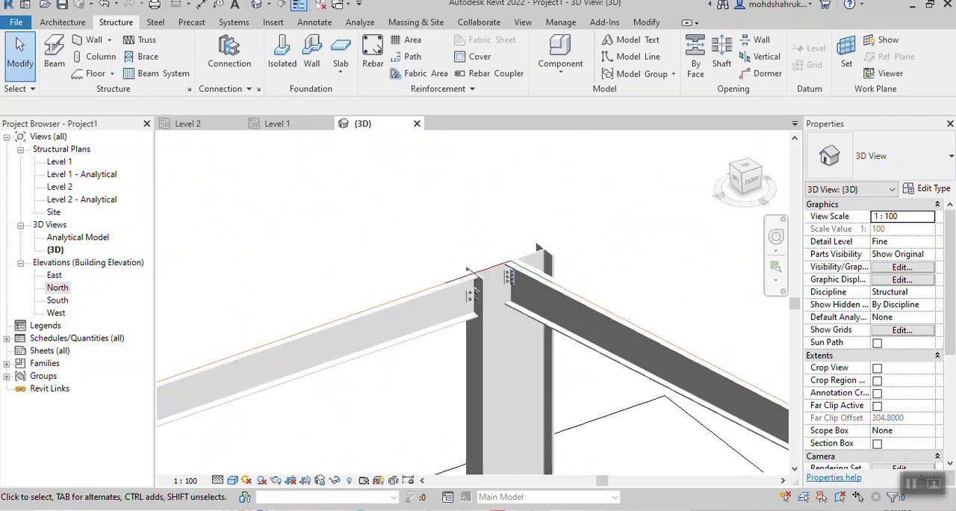
{"action": "scroll", "coordinate": [522, 370], "scroll_direction": "down", "scroll_amount": 3}
{"action": "middle_click_drag", "start_coordinate": [522, 372], "coordinate": [658, 106]}
{"action": "middle_click_drag", "start_coordinate": [448, 448], "coordinate": [448, 321]}
{"action": "scroll", "coordinate": [458, 373], "scroll_direction": "up", "scroll_amount": 2}
{"action": "middle_click_drag", "start_coordinate": [406, 255], "coordinate": [401, 278]}
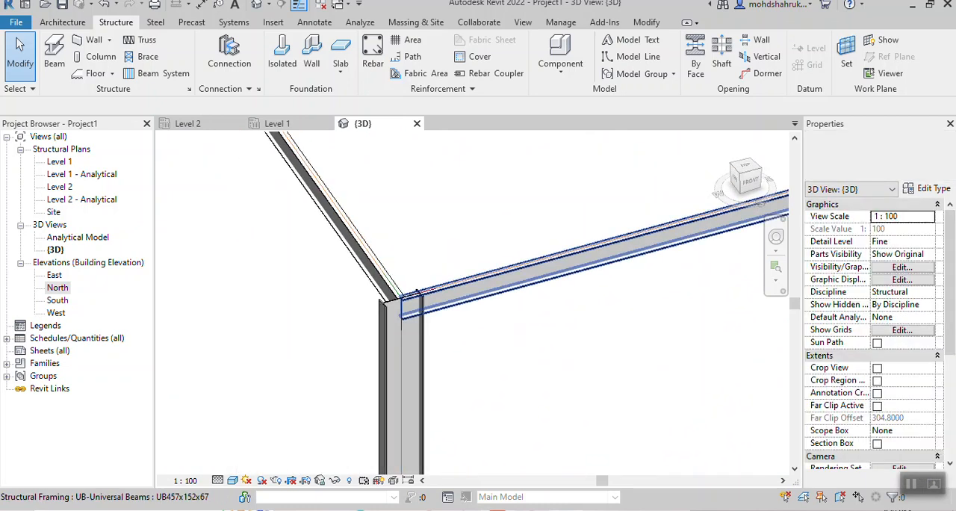
- Pull the end of the front beam back from the centre of the front corner column towards the column's near flange
{"action": "scroll", "coordinate": [437, 239], "scroll_direction": "up", "scroll_amount": 2}
{"action": "middle_click_drag", "start_coordinate": [437, 238], "coordinate": [353, 260]}
{"action": "left_click", "coordinate": [356, 263]}
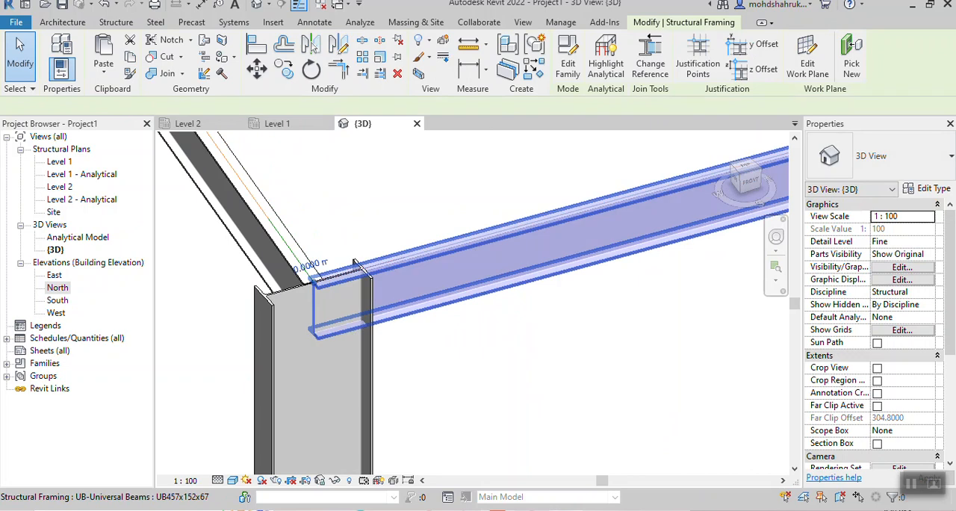
{"action": "scroll", "coordinate": [552, 171], "scroll_direction": "down", "scroll_amount": 1}
{"action": "middle_click_drag", "start_coordinate": [552, 172], "coordinate": [472, 236]}
{"action": "scroll", "coordinate": [523, 209], "scroll_direction": "down", "scroll_amount": 1}
{"action": "middle_click_drag", "start_coordinate": [377, 282], "coordinate": [293, 291]}
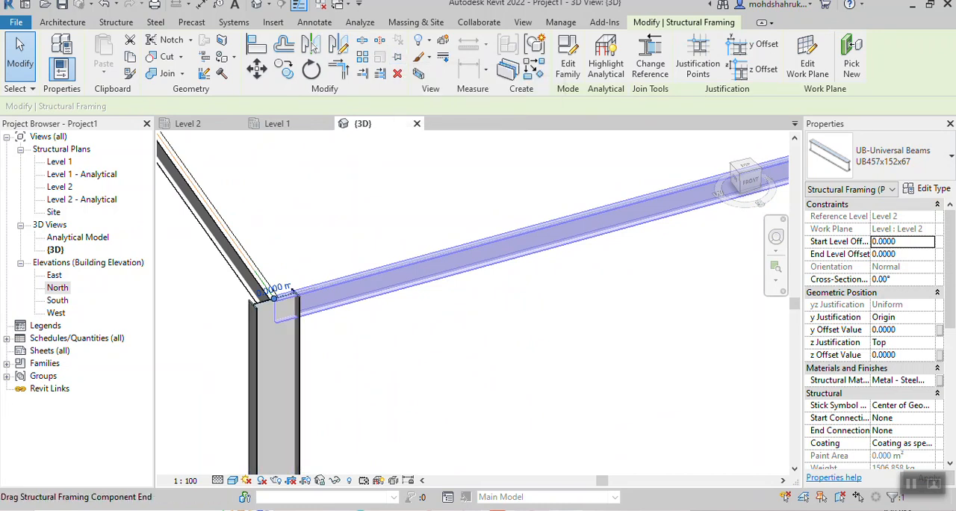
{"action": "left_click_drag", "start_coordinate": [274, 299], "coordinate": [293, 292]}
{"action": "key", "text": "Escape"}
- Adjust the front beam's end so that it sits at the outer face of the corner column's flange
{"action": "scroll", "coordinate": [278, 289], "scroll_direction": "up", "scroll_amount": 2}
{"action": "scroll", "coordinate": [300, 300], "scroll_direction": "up", "scroll_amount": 3}
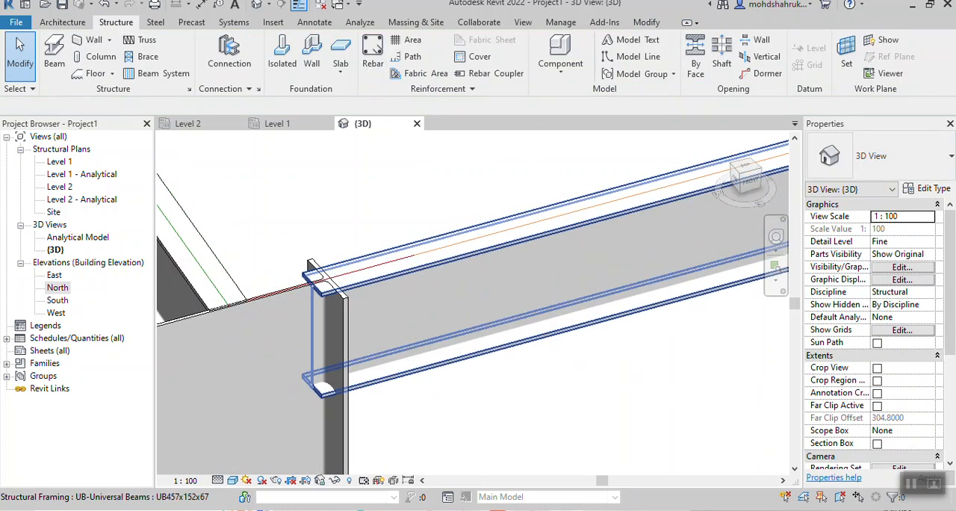
{"action": "left_click", "coordinate": [313, 278]}
{"action": "scroll", "coordinate": [299, 282], "scroll_direction": "up", "scroll_amount": 3}
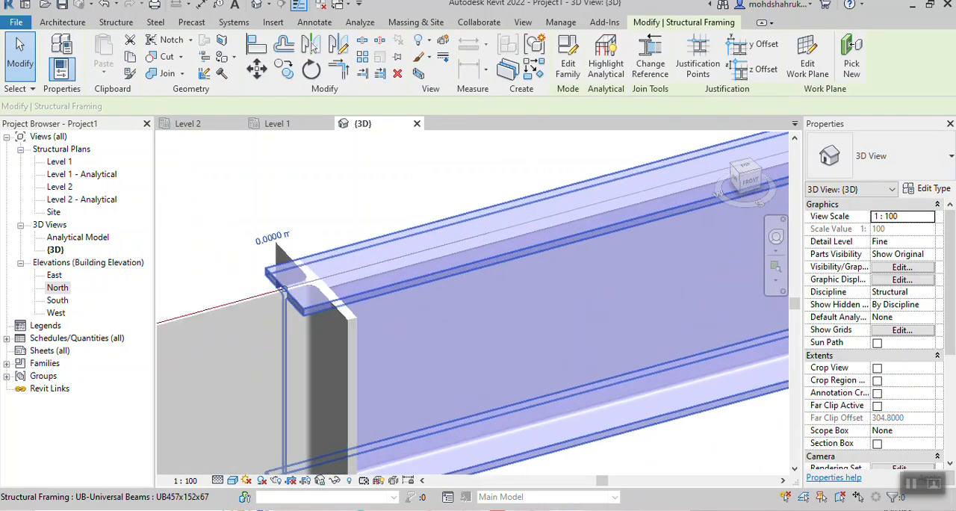
{"action": "scroll", "coordinate": [340, 271], "scroll_direction": "up", "scroll_amount": 1}
{"action": "left_click_drag", "start_coordinate": [275, 290], "coordinate": [313, 281]}
{"action": "key", "text": "Escape"}
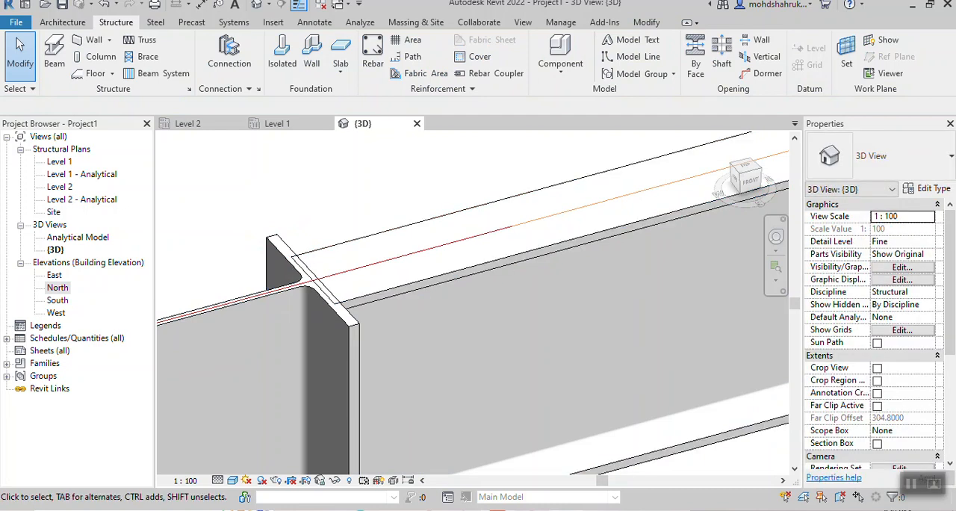
- Join the front corner column to the side beam meeting its web with a Clip angle - skewed structural connection
{"action": "scroll", "coordinate": [461, 317], "scroll_direction": "down", "scroll_amount": 6}
{"action": "middle_click_drag", "start_coordinate": [461, 316], "coordinate": [322, 297]}
{"action": "left_click", "coordinate": [229, 52]}
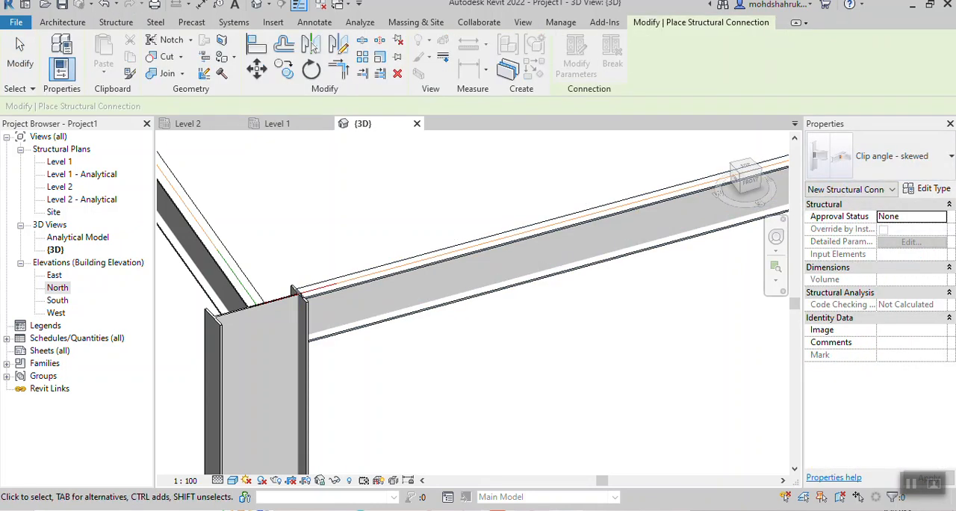
{"action": "left_click", "coordinate": [211, 228]}
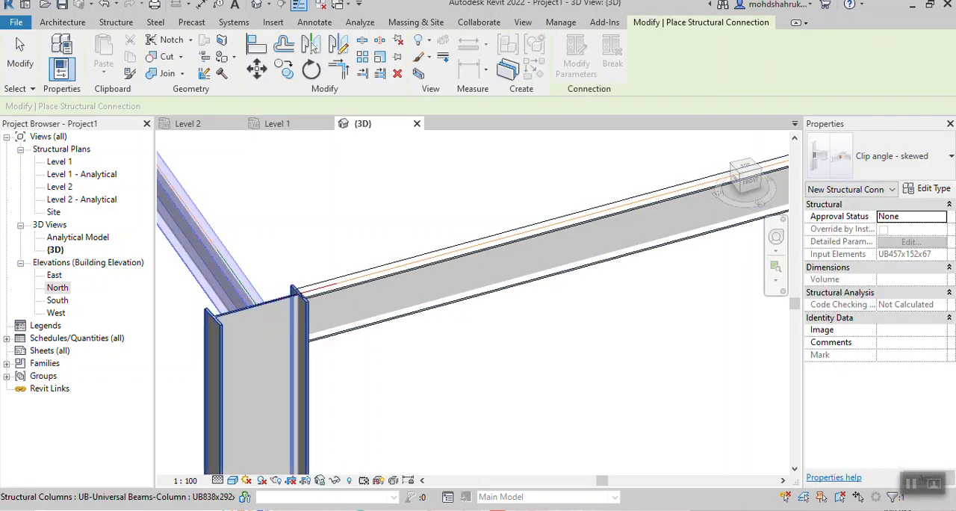
{"action": "left_click", "coordinate": [254, 351], "text": "ctrl"}
{"action": "key", "text": "Return"}
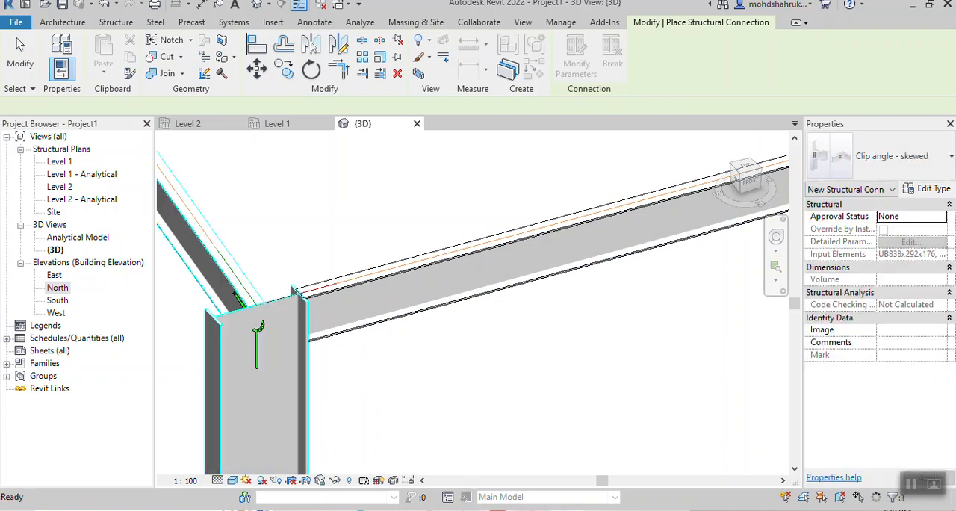
{"action": "key", "text": "Escape"}
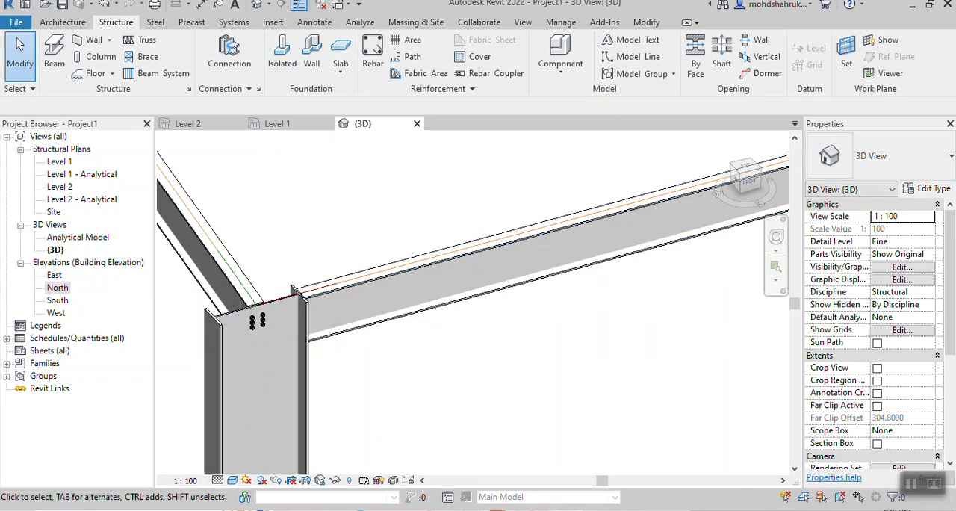
- Join the front corner column's flange to the front beam with a Clip angle structural connection
{"action": "left_click", "coordinate": [229, 53]}
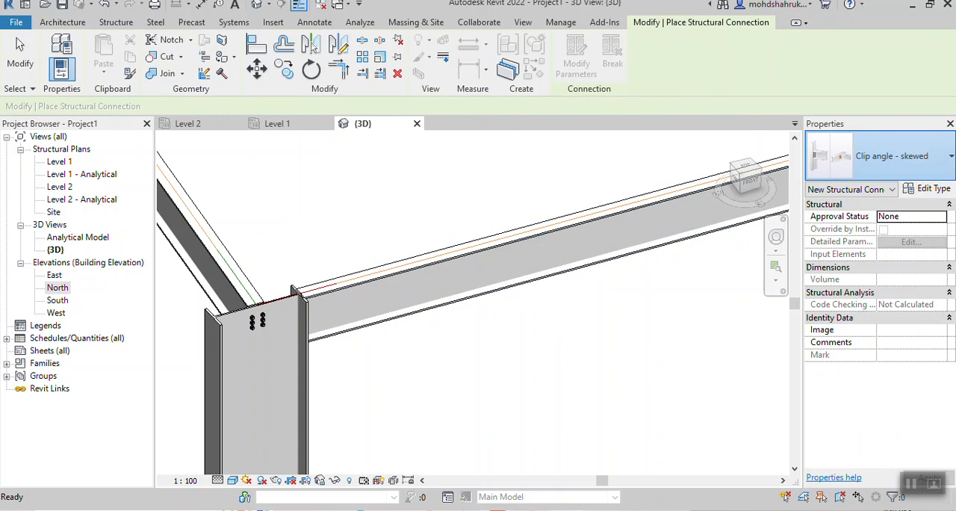
{"action": "left_click", "coordinate": [882, 155]}
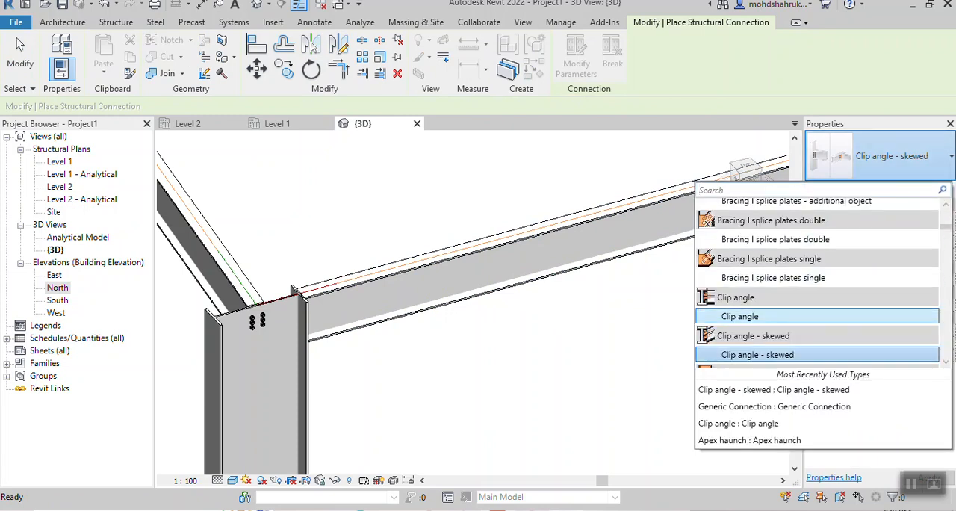
{"action": "left_click", "coordinate": [747, 316]}
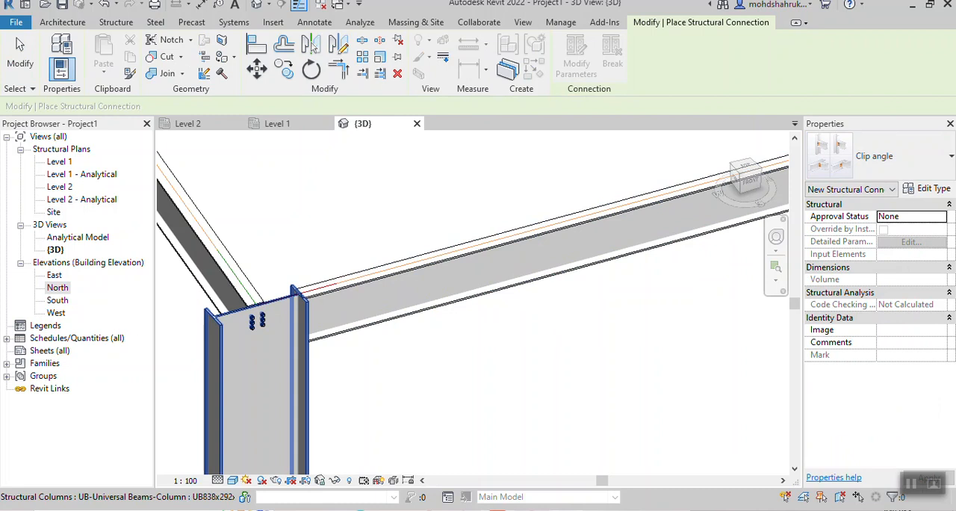
{"action": "left_click", "coordinate": [258, 351]}
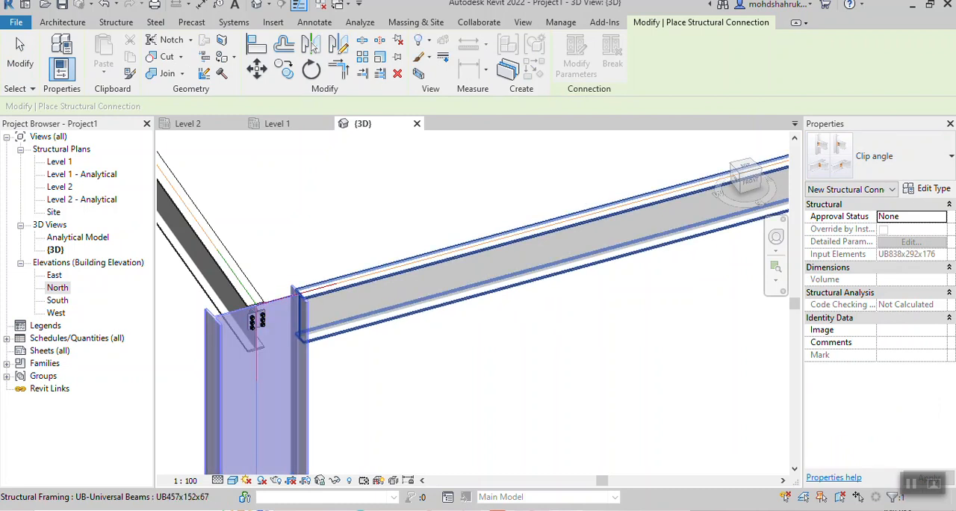
{"action": "left_click", "coordinate": [358, 297]}
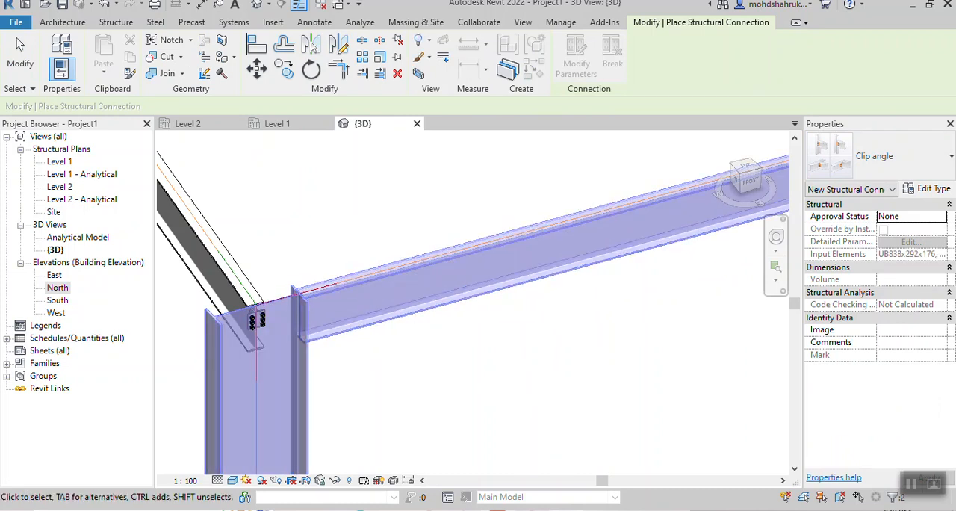
{"action": "key", "text": "Return"}
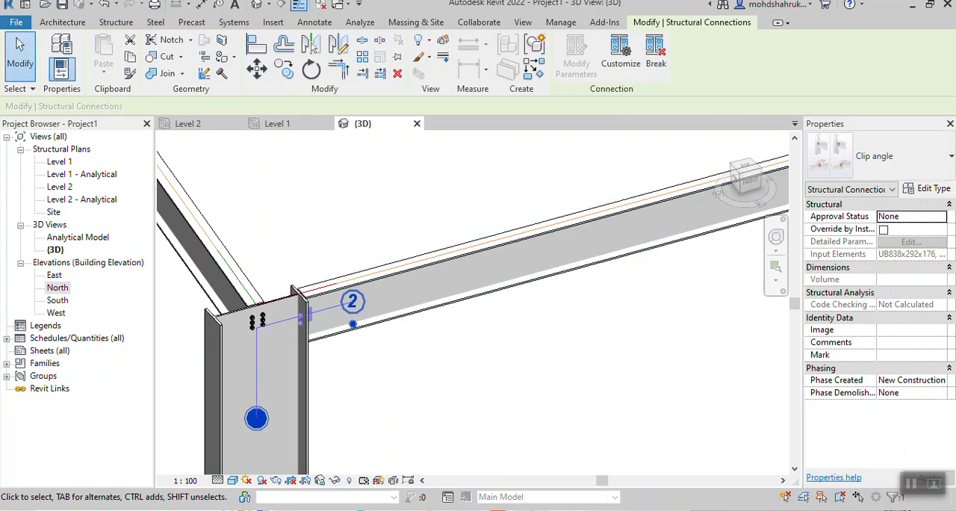
{"action": "key", "text": "Escape"}
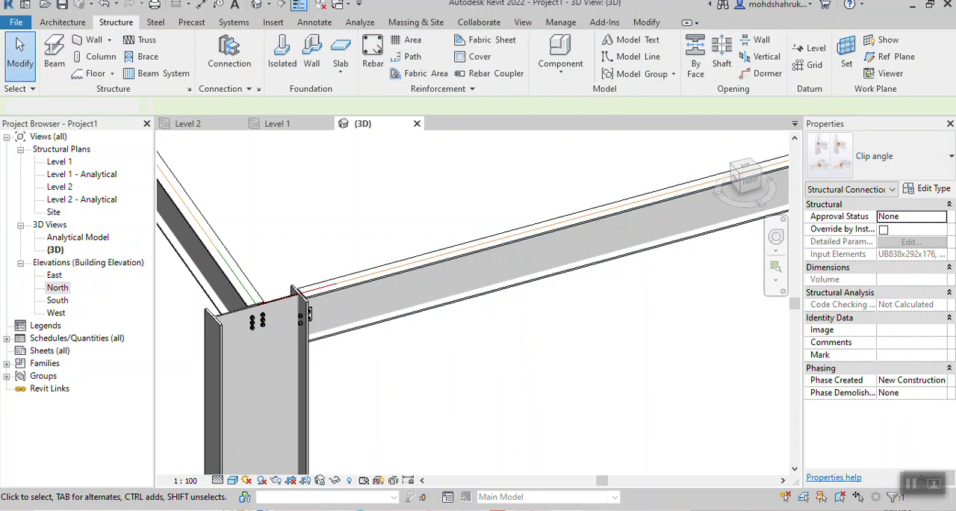
- Inspect the bolted connections of both beams at the front corner column, close up and from farther away
{"action": "scroll", "coordinate": [308, 312], "scroll_direction": "up", "scroll_amount": 4}
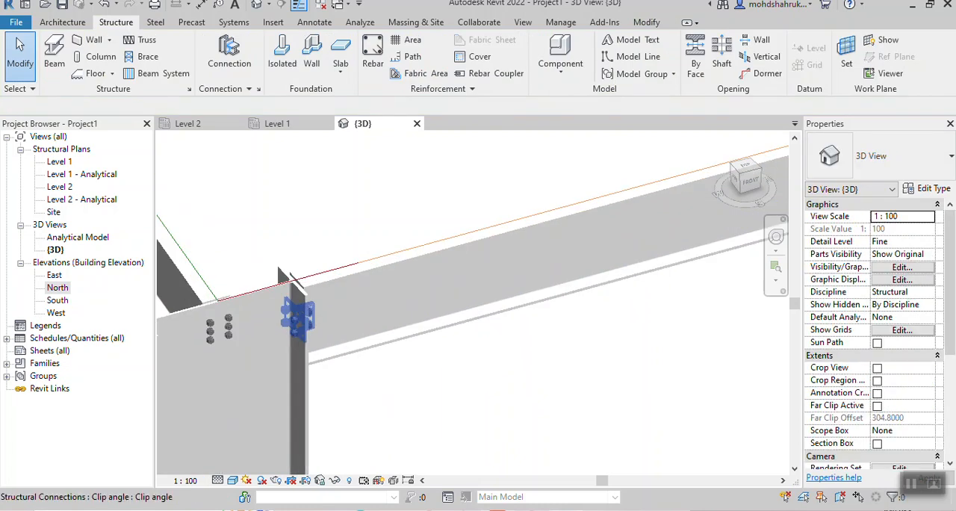
{"action": "scroll", "coordinate": [377, 329], "scroll_direction": "down", "scroll_amount": 6}
{"action": "scroll", "coordinate": [478, 340], "scroll_direction": "down", "scroll_amount": 5}
{"action": "middle_click_drag", "start_coordinate": [479, 341], "coordinate": [540, 291]}
{"action": "middle_click_drag", "start_coordinate": [299, 345], "coordinate": [508, 313]}
{"action": "scroll", "coordinate": [322, 366], "scroll_direction": "up", "scroll_amount": 1}
{"action": "scroll", "coordinate": [327, 370], "scroll_direction": "up", "scroll_amount": 5}
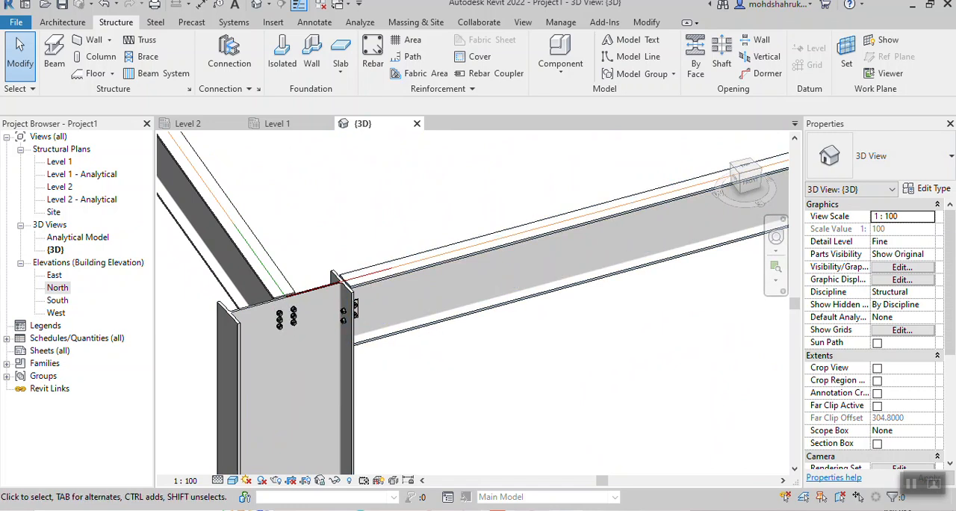
{"action": "scroll", "coordinate": [383, 351], "scroll_direction": "down", "scroll_amount": 5}
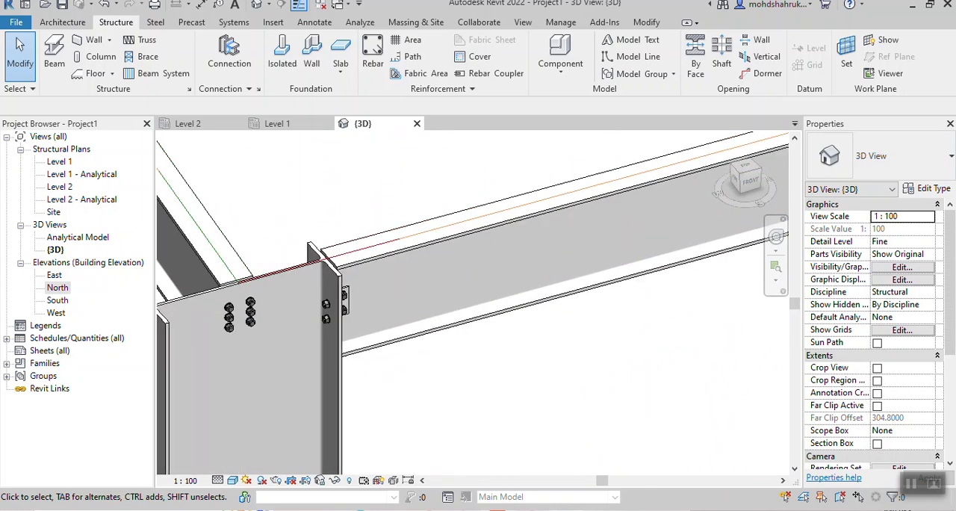
- Join the corner column at the far end of the sloping beams to the long straight beam with a Clip angle structural connection
{"action": "scroll", "coordinate": [329, 362], "scroll_direction": "down", "scroll_amount": 3}
{"action": "middle_click_drag", "start_coordinate": [329, 362], "coordinate": [303, 411]}
{"action": "middle_click_drag", "start_coordinate": [477, 306], "coordinate": [387, 406]}
{"action": "middle_click_drag", "start_coordinate": [321, 336], "coordinate": [565, 297]}
{"action": "scroll", "coordinate": [382, 345], "scroll_direction": "up", "scroll_amount": 6}
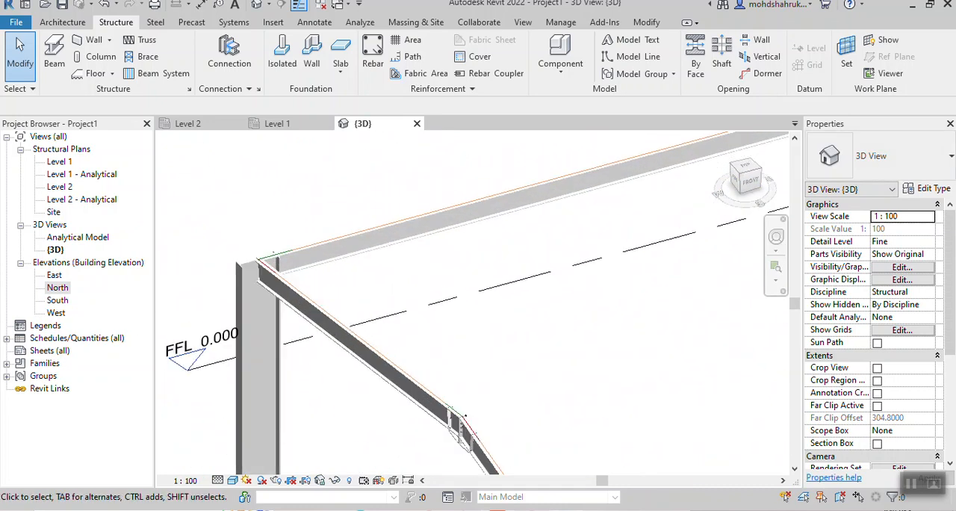
{"action": "scroll", "coordinate": [263, 214], "scroll_direction": "up", "scroll_amount": 1}
{"action": "middle_click_drag", "start_coordinate": [264, 211], "coordinate": [390, 203]}
{"action": "left_click", "coordinate": [229, 52]}
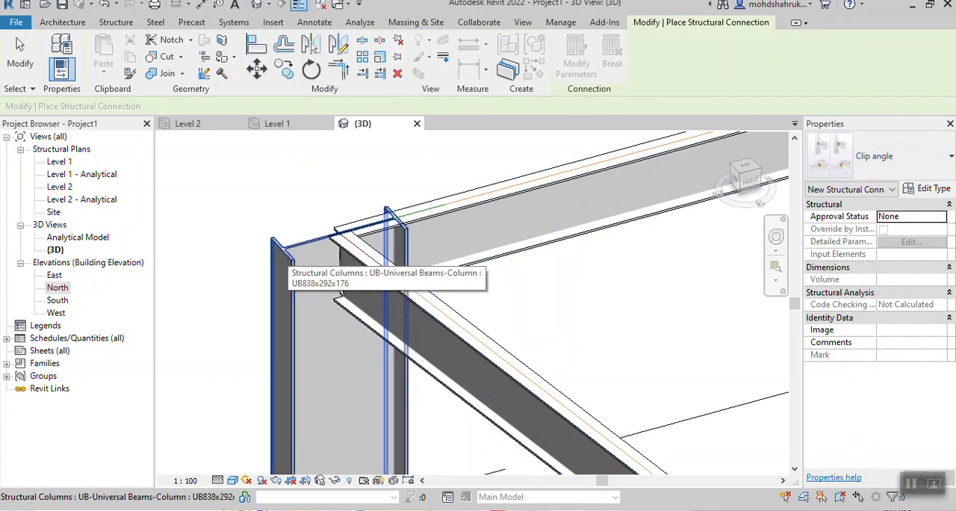
{"action": "left_click", "coordinate": [284, 255]}
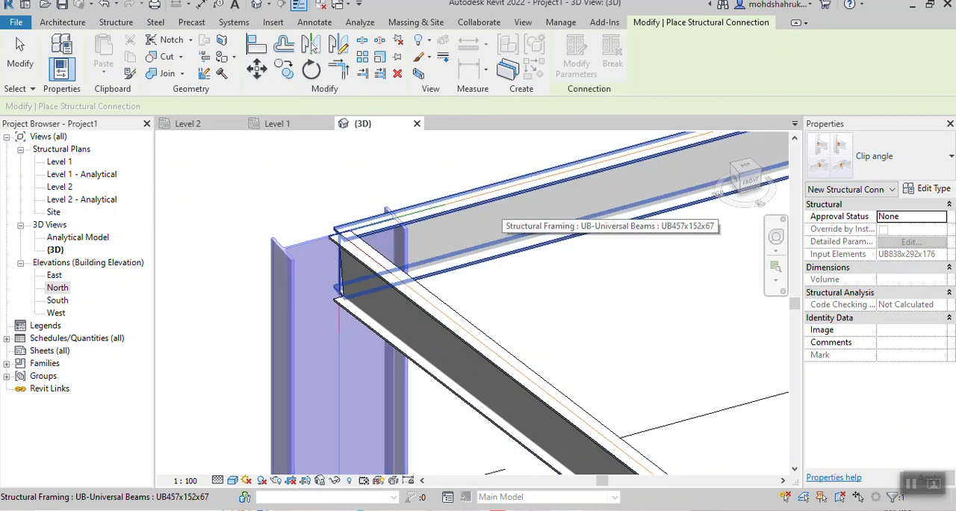
{"action": "left_click", "coordinate": [495, 212]}
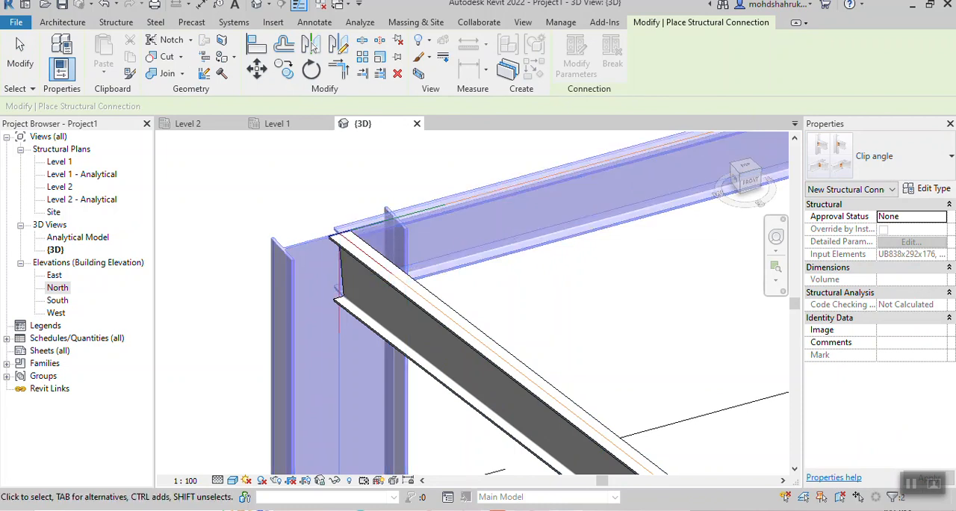
{"action": "key", "text": "Return"}
{"action": "key", "text": "Escape"}
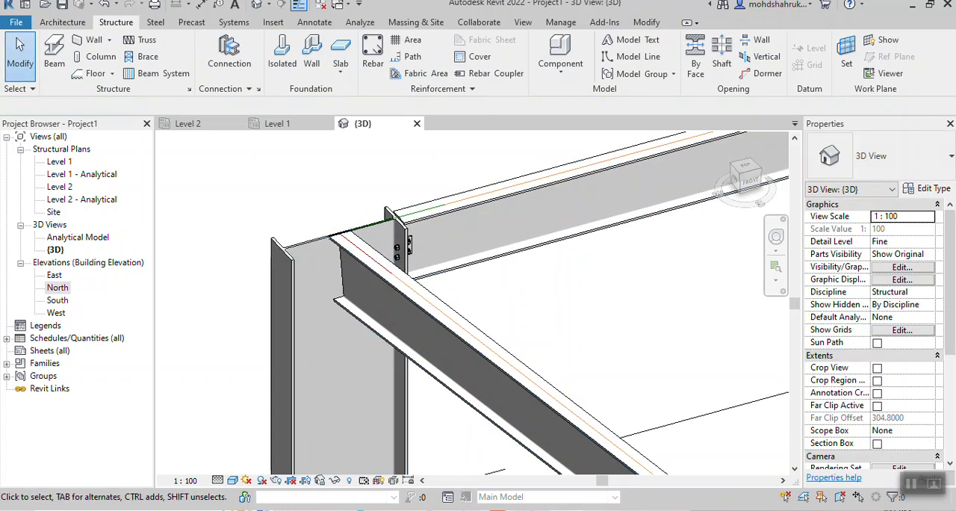
- Join the same corner column to the sloping beam meeting its web with a Clip angle - skewed structural connection
{"action": "left_click", "coordinate": [229, 51]}
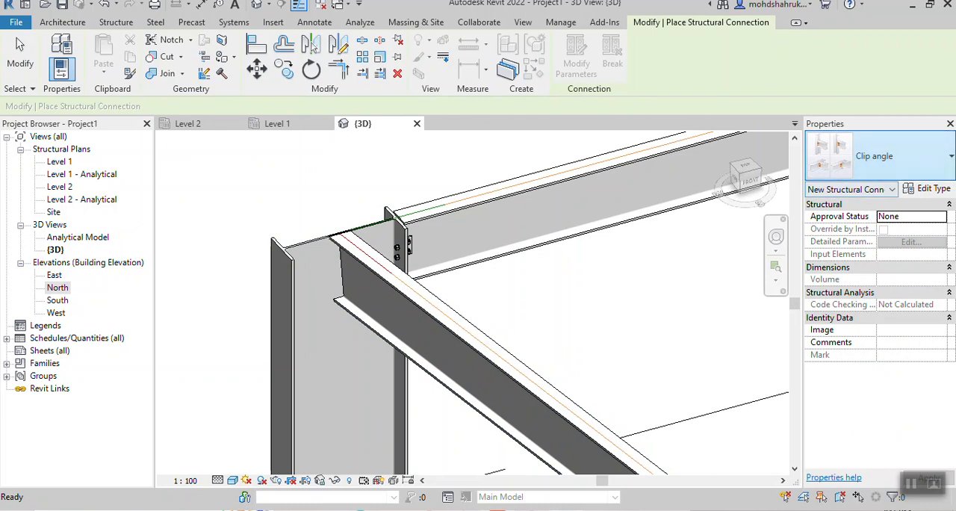
{"action": "left_click", "coordinate": [889, 156]}
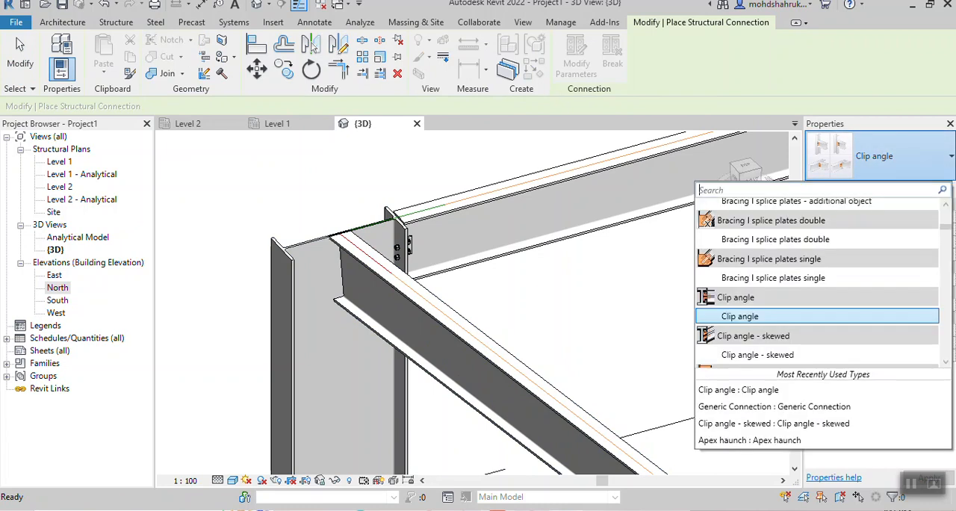
{"action": "left_click", "coordinate": [740, 315]}
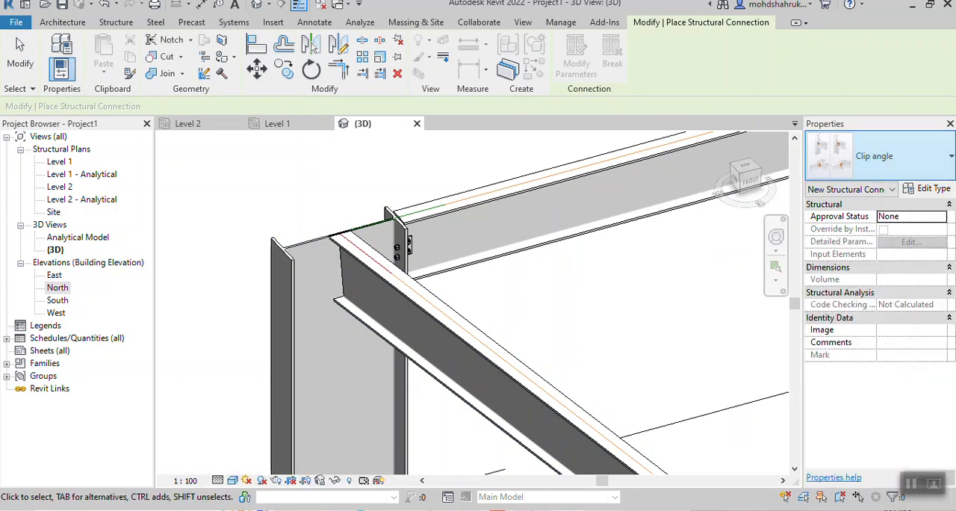
{"action": "left_click", "coordinate": [889, 156]}
{"action": "left_click", "coordinate": [889, 156]}
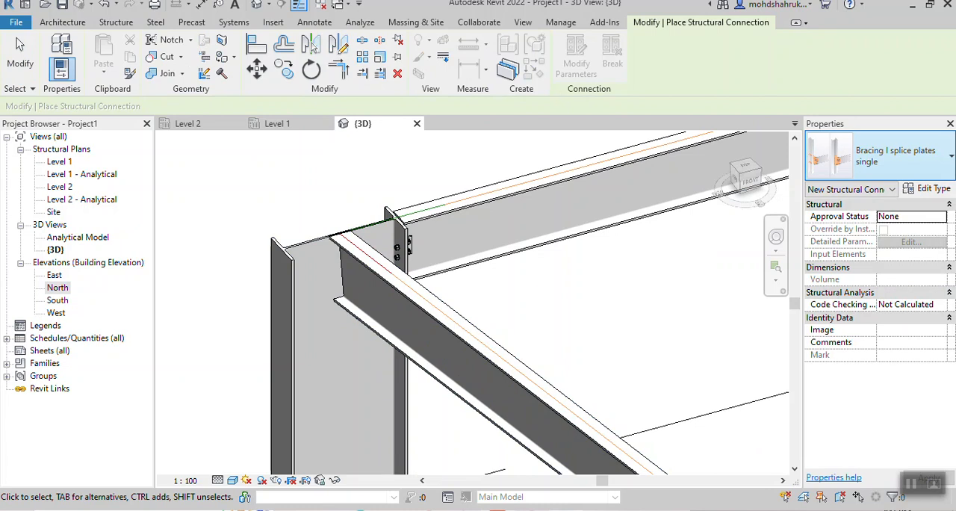
{"action": "left_click", "coordinate": [888, 156]}
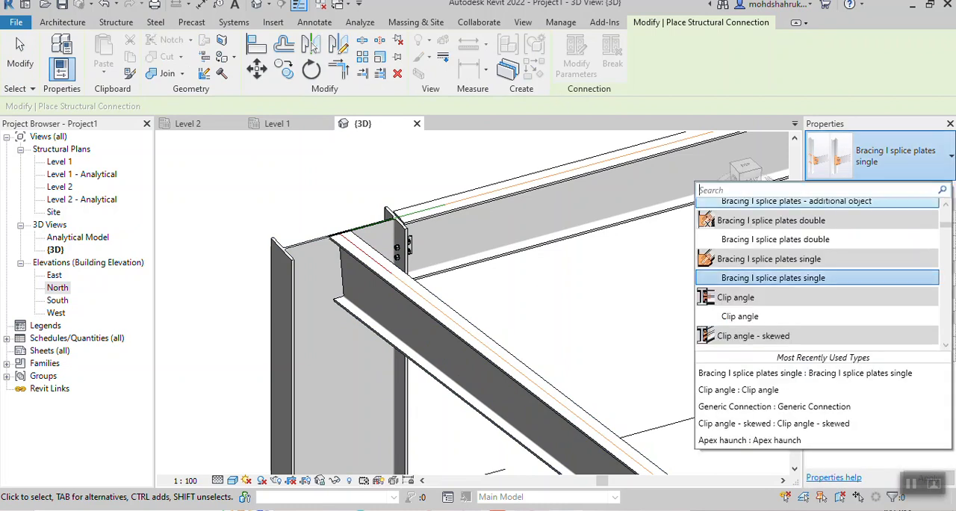
{"action": "scroll", "coordinate": [755, 319], "scroll_direction": "down", "scroll_amount": 1}
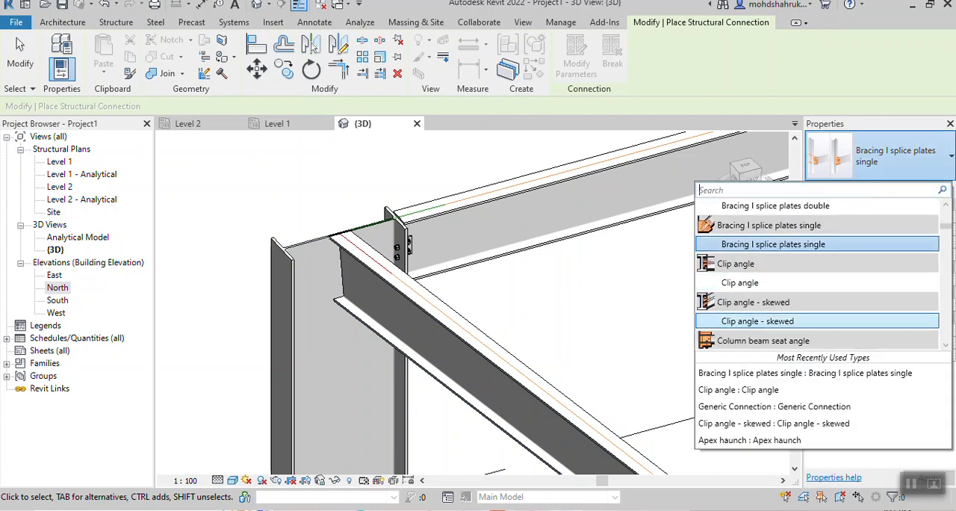
{"action": "left_click", "coordinate": [754, 319]}
{"action": "left_click", "coordinate": [404, 377]}
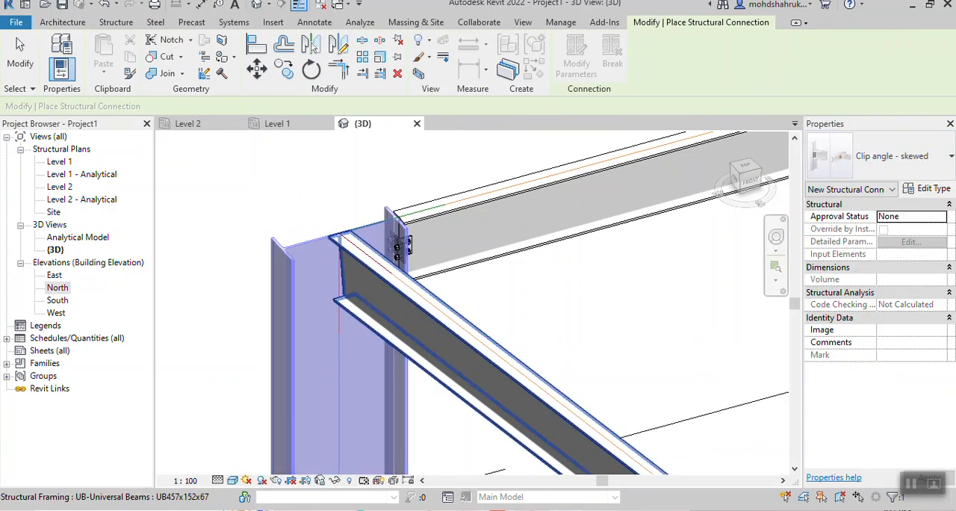
{"action": "left_click", "coordinate": [448, 336]}
{"action": "key", "text": "Return"}
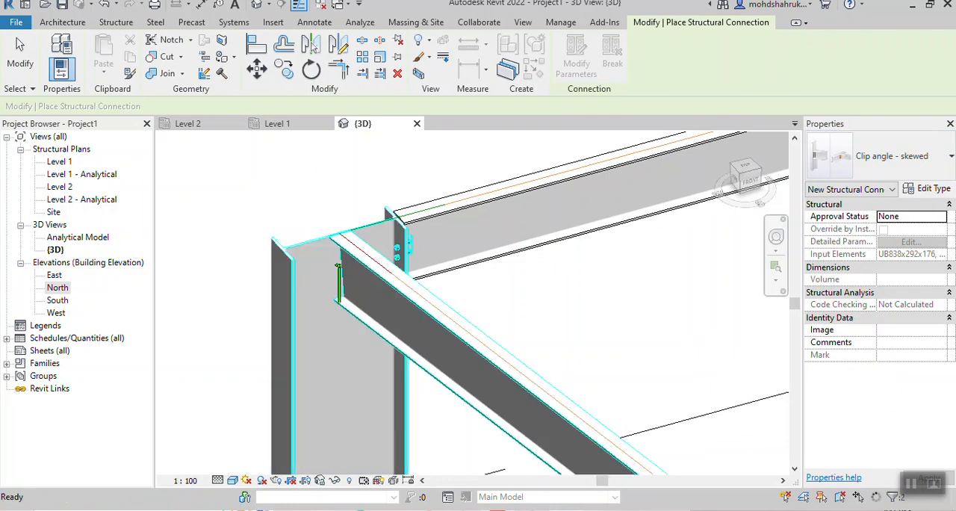
{"action": "key", "text": "Escape"}
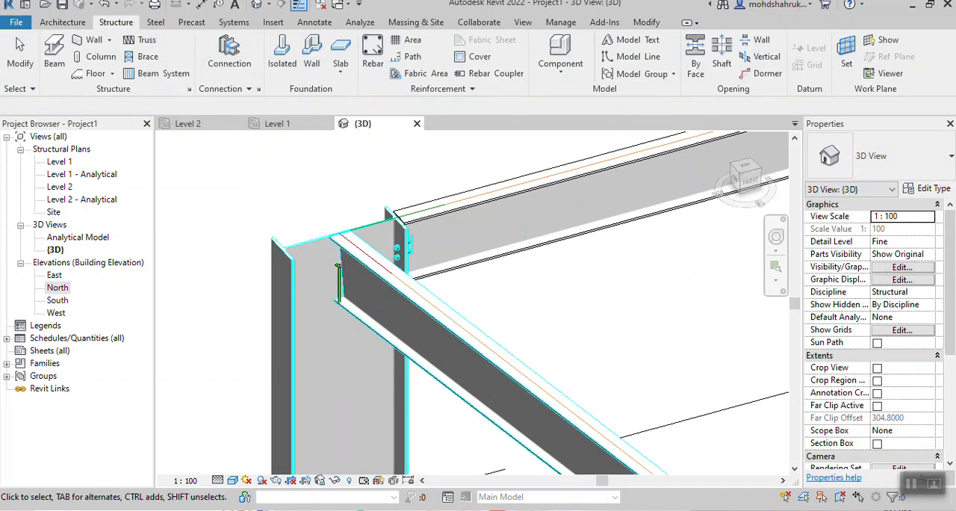
- Inspect the finished corner and ridge connections close up and examine the whole frame from several sides
{"action": "scroll", "coordinate": [567, 293], "scroll_direction": "down", "scroll_amount": 3}
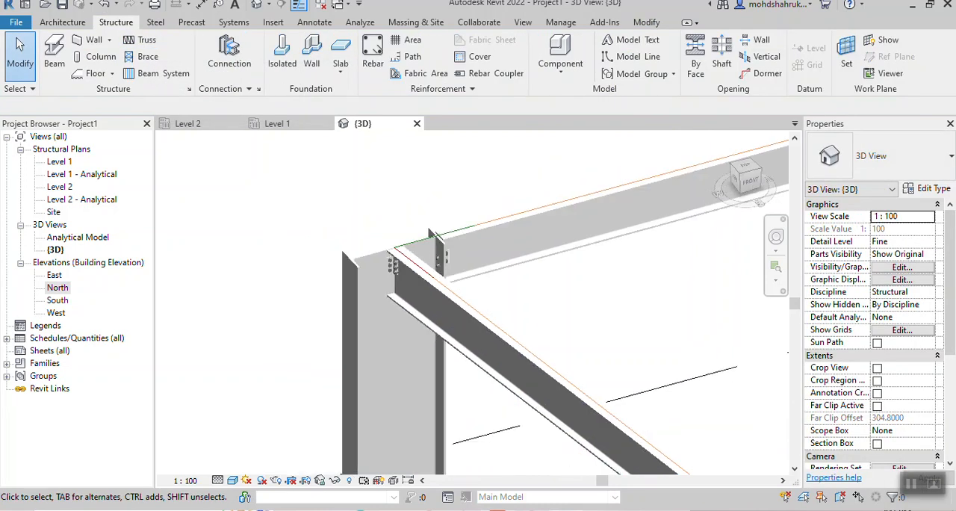
{"action": "scroll", "coordinate": [702, 310], "scroll_direction": "down", "scroll_amount": 1}
{"action": "middle_click_drag", "start_coordinate": [702, 310], "coordinate": [351, 233]}
{"action": "scroll", "coordinate": [351, 233], "scroll_direction": "down", "scroll_amount": 3}
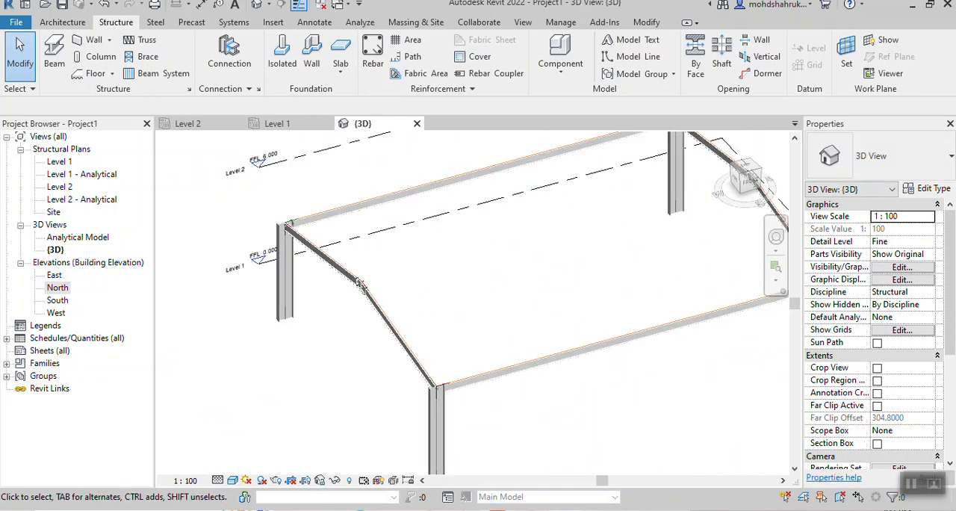
{"action": "middle_click_drag", "start_coordinate": [373, 268], "coordinate": [292, 354], "text": "shift"}
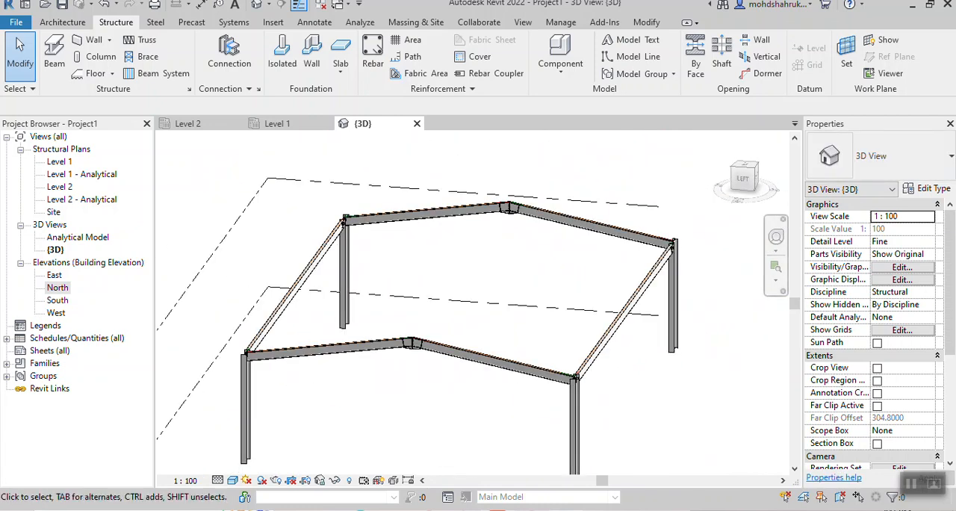
{"action": "middle_click_drag", "start_coordinate": [418, 333], "coordinate": [534, 321], "text": "shift"}
{"action": "scroll", "coordinate": [544, 313], "scroll_direction": "up", "scroll_amount": 4}
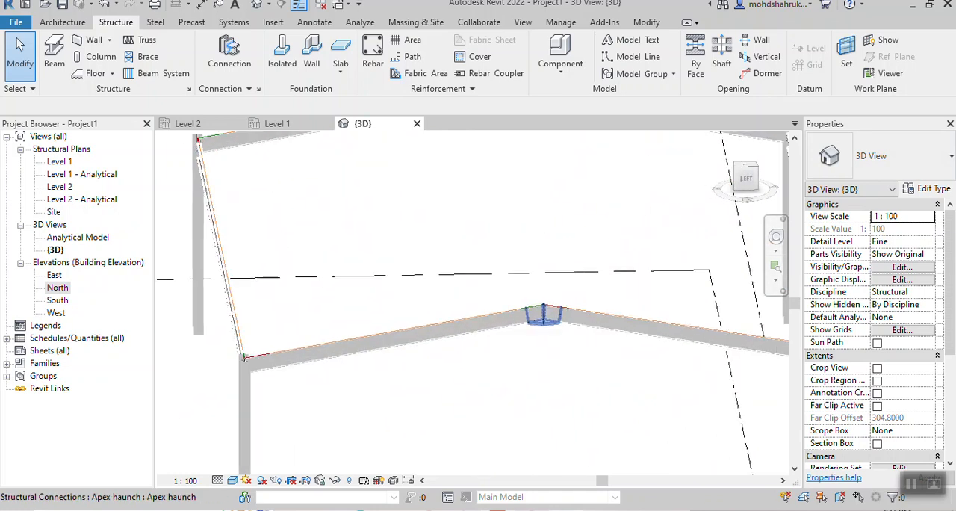
{"action": "scroll", "coordinate": [555, 332], "scroll_direction": "up", "scroll_amount": 4}
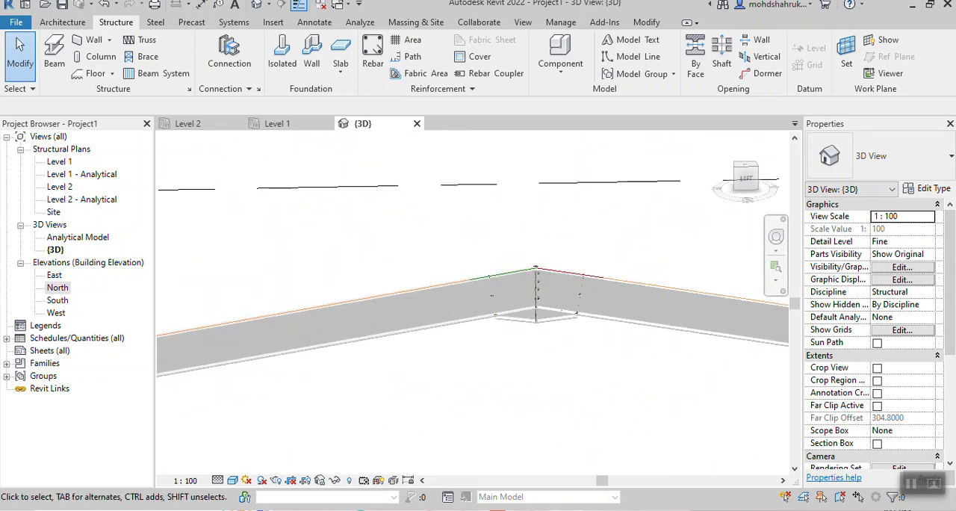
{"action": "scroll", "coordinate": [460, 278], "scroll_direction": "down", "scroll_amount": 8}
{"action": "middle_click_drag", "start_coordinate": [459, 278], "coordinate": [545, 282], "text": "shift"}
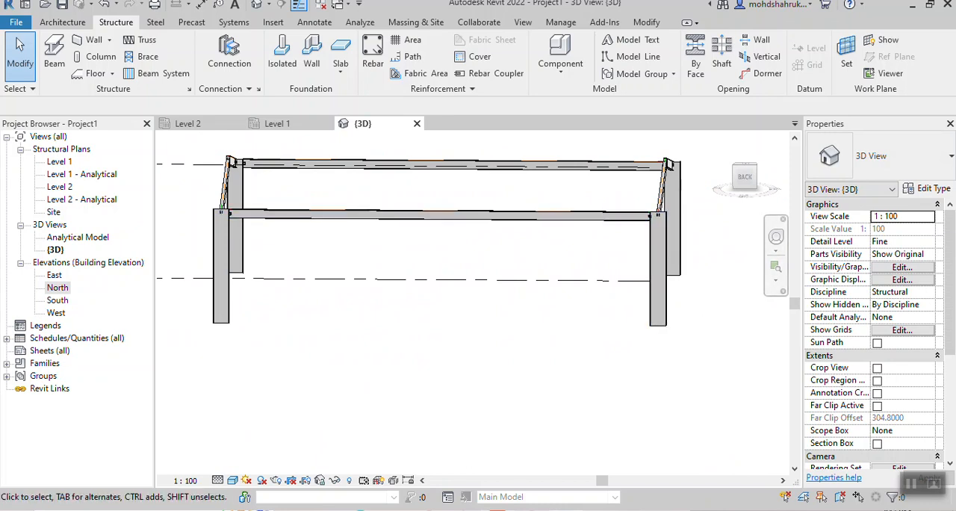
{"action": "middle_click_drag", "start_coordinate": [538, 283], "coordinate": [468, 275], "text": "shift"}
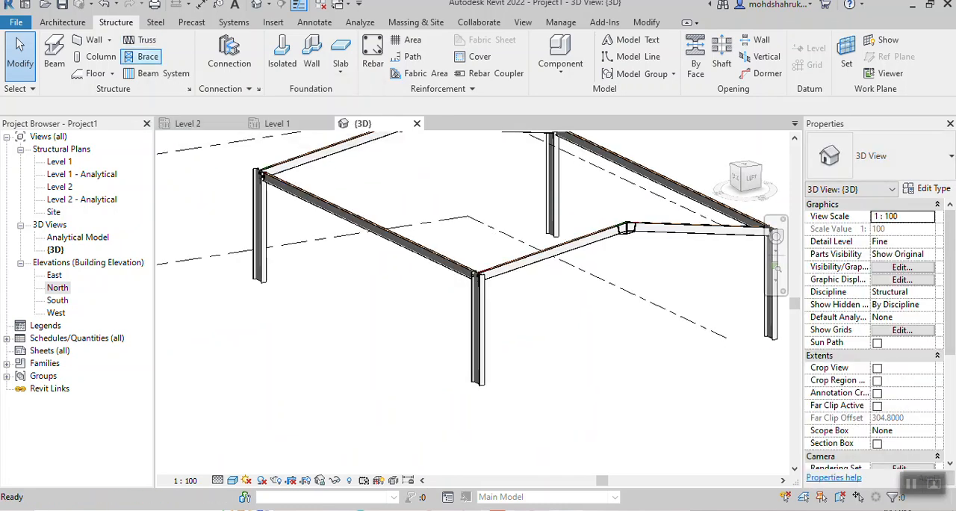
- Start a structural brace and choose the Circular Hollow Sections type CHS21.3x3.2
{"action": "left_click", "coordinate": [144, 57]}
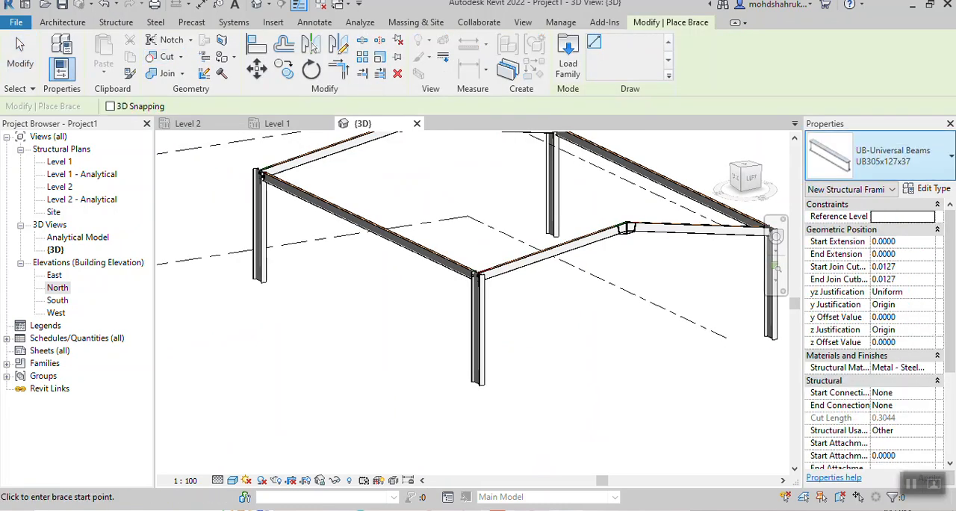
{"action": "left_click", "coordinate": [894, 156]}
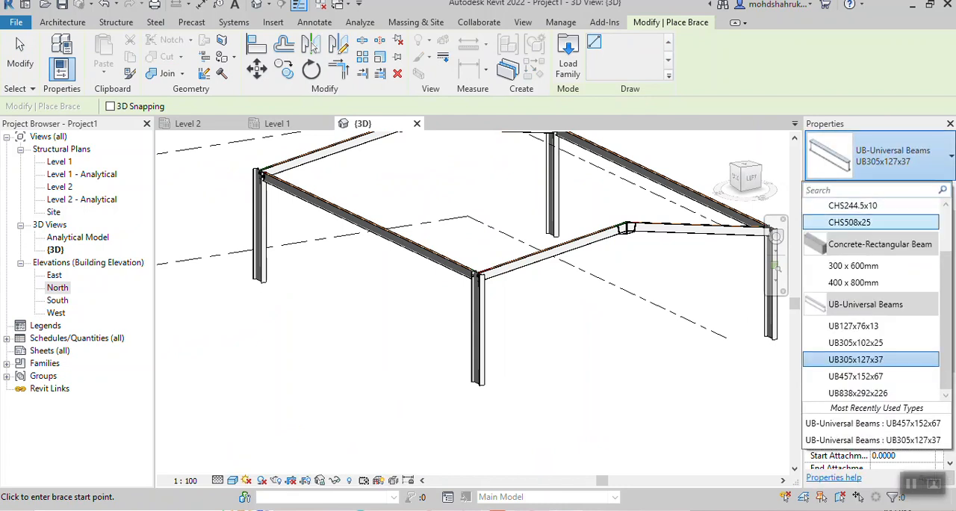
{"action": "key", "text": "Up"}
{"action": "key", "text": "Up"}
{"action": "key", "text": "Up"}
{"action": "key", "text": "Up"}
{"action": "key", "text": "Up"}
{"action": "key", "text": "Up"}
{"action": "key", "text": "Up"}
{"action": "key", "text": "Up"}
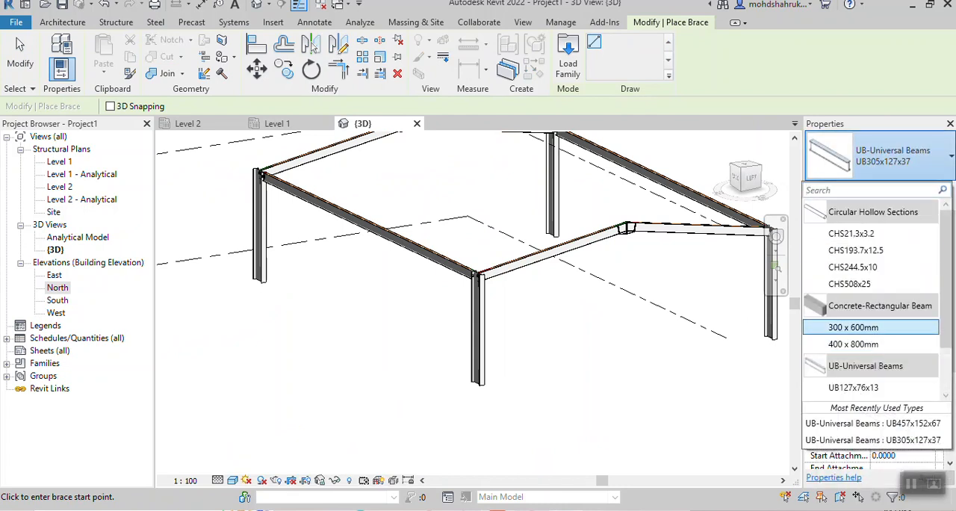
{"action": "key", "text": "Down"}
{"action": "key", "text": "Up"}
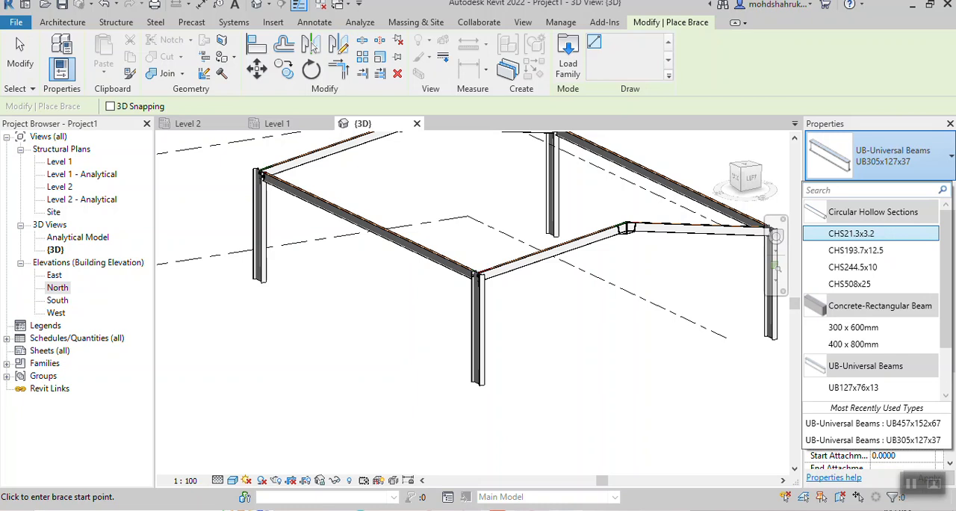
{"action": "key", "text": "Return"}
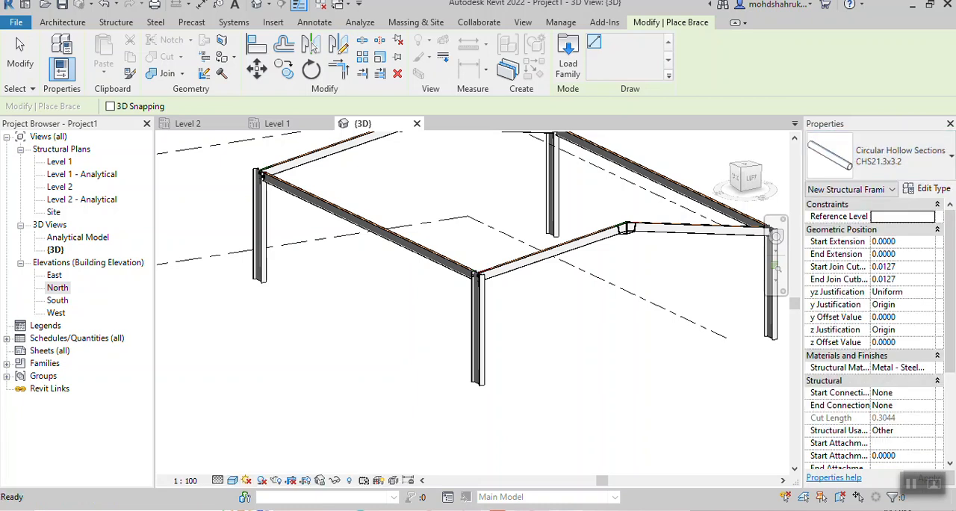
- In the Level 2 plan, draw two crossing braces from Level 1 to Level 2 between the columns on the frame's north edge
{"action": "middle_click_drag", "start_coordinate": [423, 324], "coordinate": [590, 302], "text": "shift"}
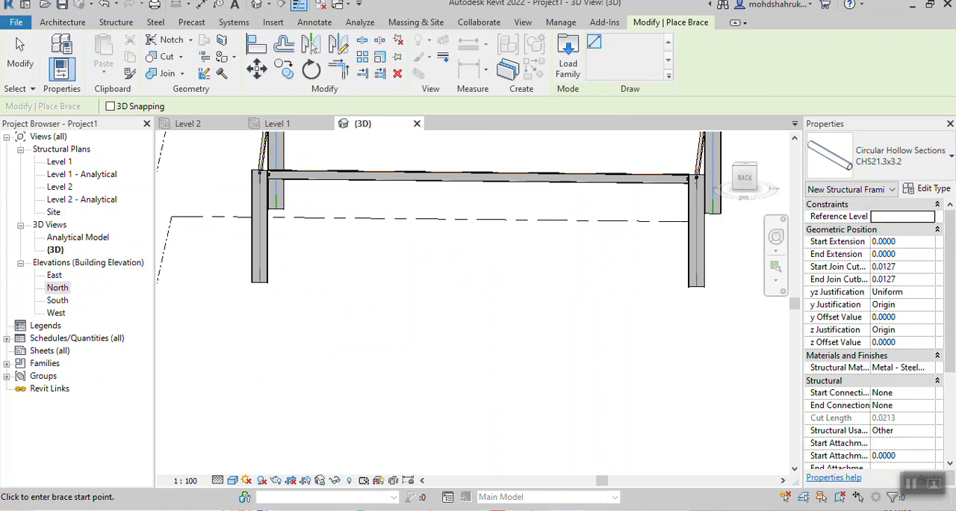
{"action": "left_click", "coordinate": [188, 123]}
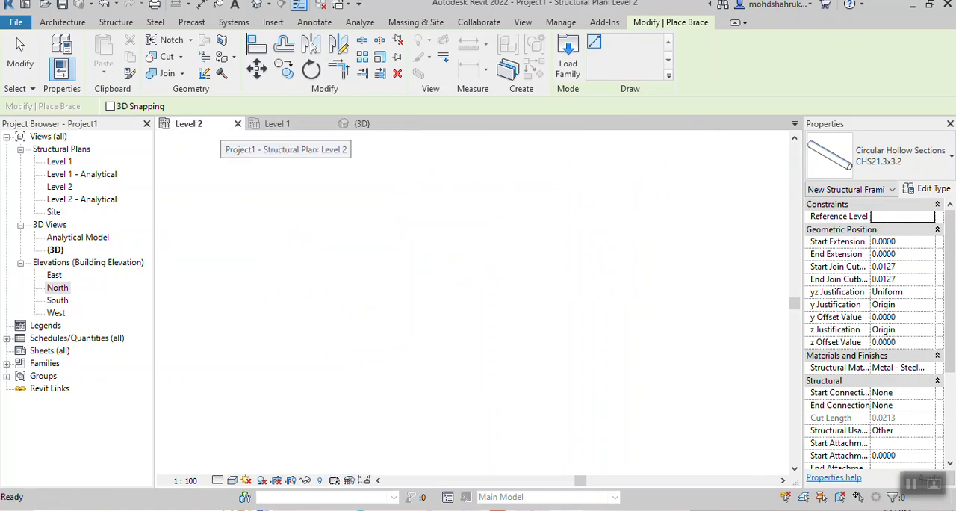
{"action": "middle_click_drag", "start_coordinate": [448, 224], "coordinate": [402, 238]}
{"action": "scroll", "coordinate": [375, 200], "scroll_direction": "up", "scroll_amount": 2}
{"action": "scroll", "coordinate": [581, 255], "scroll_direction": "down", "scroll_amount": 1}
{"action": "middle_click_drag", "start_coordinate": [581, 255], "coordinate": [483, 262]}
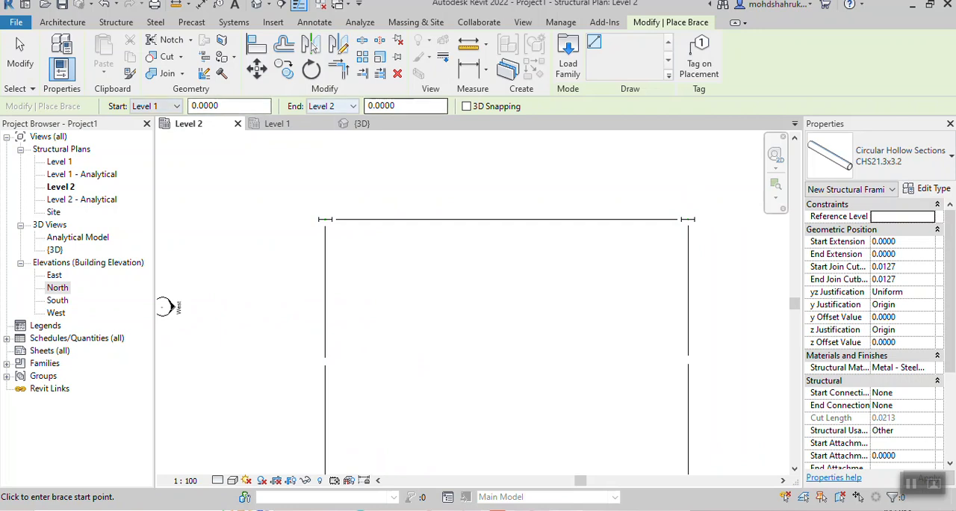
{"action": "left_click", "coordinate": [324, 219]}
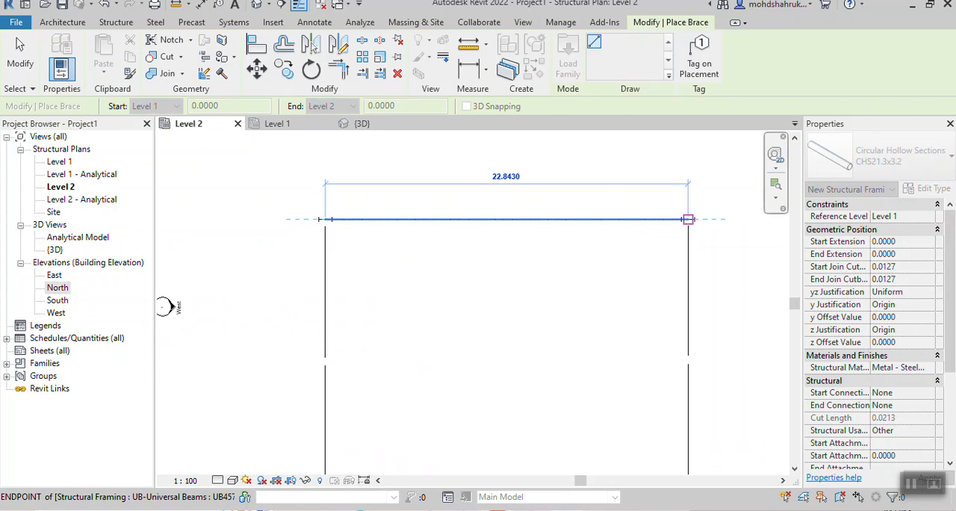
{"action": "left_click", "coordinate": [688, 219]}
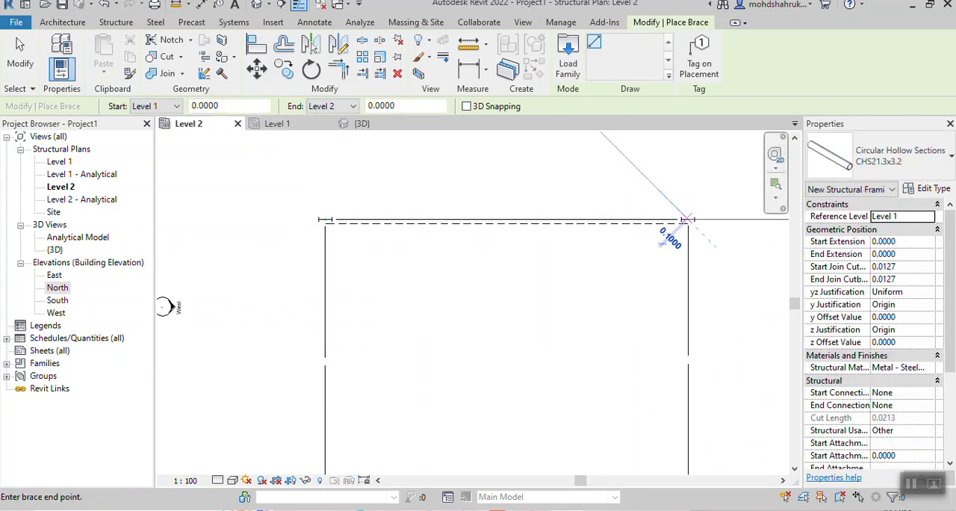
{"action": "left_click", "coordinate": [688, 219]}
{"action": "left_click", "coordinate": [324, 219]}
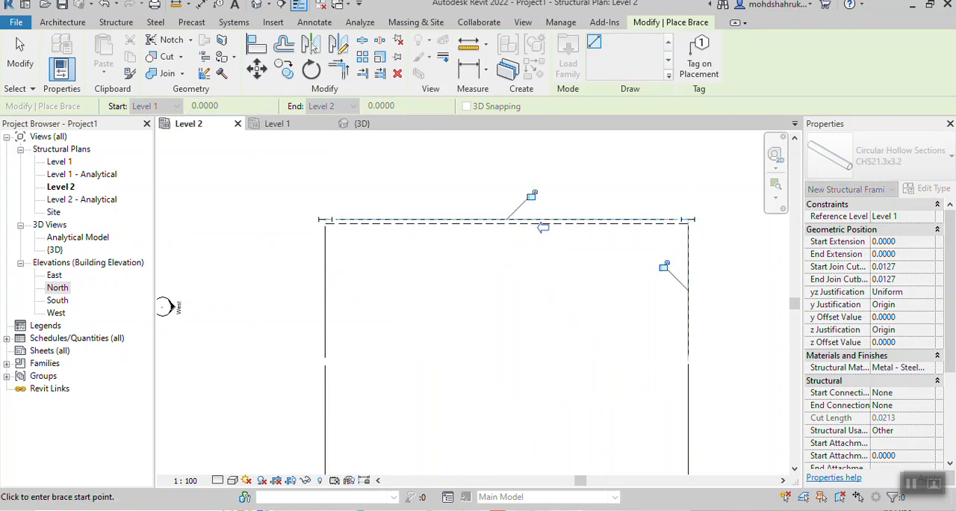
- In the Level 2 plan, draw two crossing CHS21.3x3.2 braces from Level 1 to Level 2 between the columns on the frame's south edge
{"action": "scroll", "coordinate": [575, 349], "scroll_direction": "down", "scroll_amount": 3}
{"action": "middle_click_drag", "start_coordinate": [575, 349], "coordinate": [556, 252]}
{"action": "scroll", "coordinate": [431, 313], "scroll_direction": "up", "scroll_amount": 5}
{"action": "left_click", "coordinate": [431, 313]}
{"action": "scroll", "coordinate": [674, 328], "scroll_direction": "down", "scroll_amount": 1}
{"action": "middle_click_drag", "start_coordinate": [674, 329], "coordinate": [436, 327]}
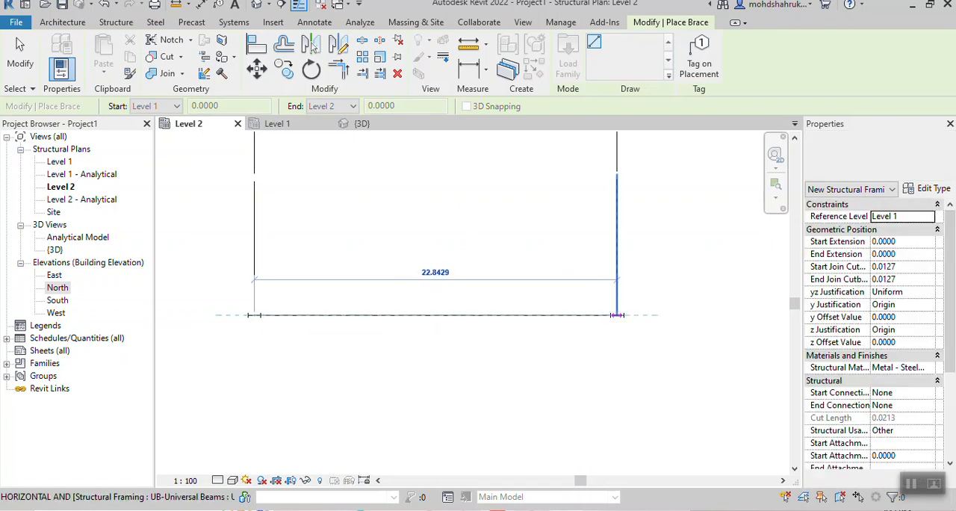
{"action": "scroll", "coordinate": [620, 314], "scroll_direction": "up", "scroll_amount": 2}
{"action": "left_click", "coordinate": [620, 315]}
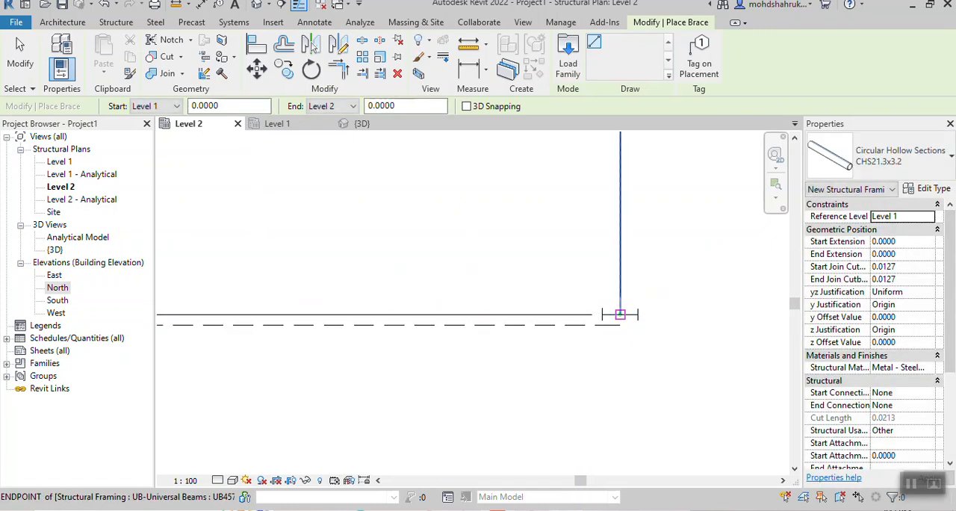
{"action": "left_click", "coordinate": [620, 314]}
{"action": "scroll", "coordinate": [298, 297], "scroll_direction": "down", "scroll_amount": 2}
{"action": "middle_click_drag", "start_coordinate": [303, 299], "coordinate": [702, 295]}
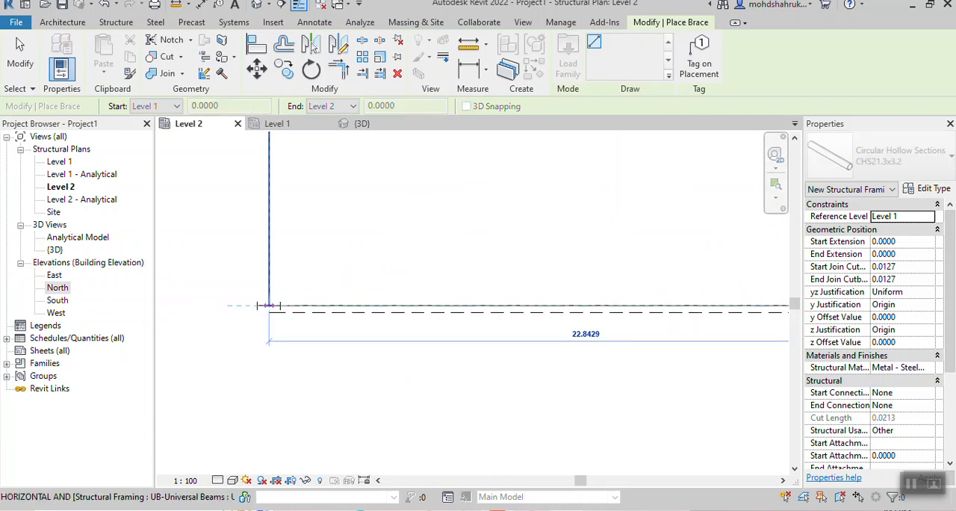
{"action": "left_click", "coordinate": [269, 305]}
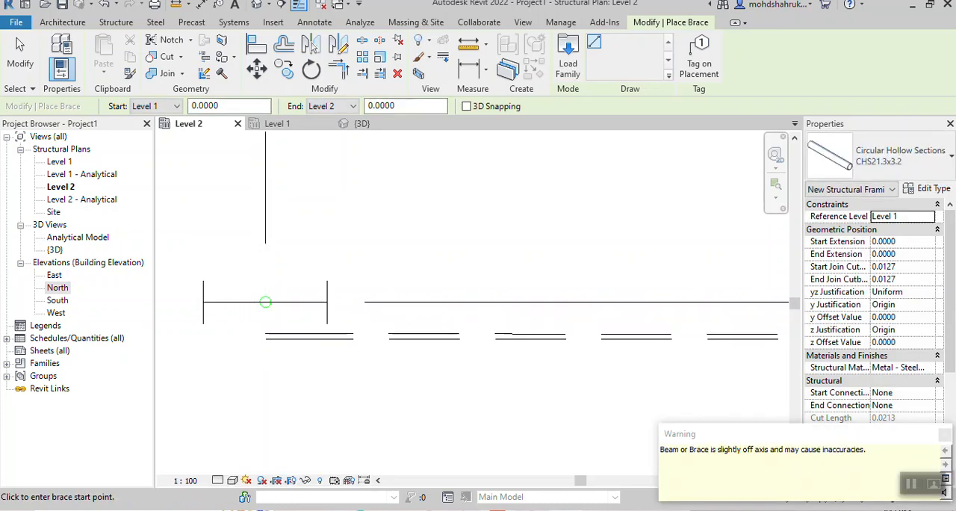
{"action": "key", "text": "Escape"}
{"action": "key", "text": "Escape"}
- Open the 3D view of the whole frame and set its visual style to Realistic
{"action": "left_click", "coordinate": [363, 124]}
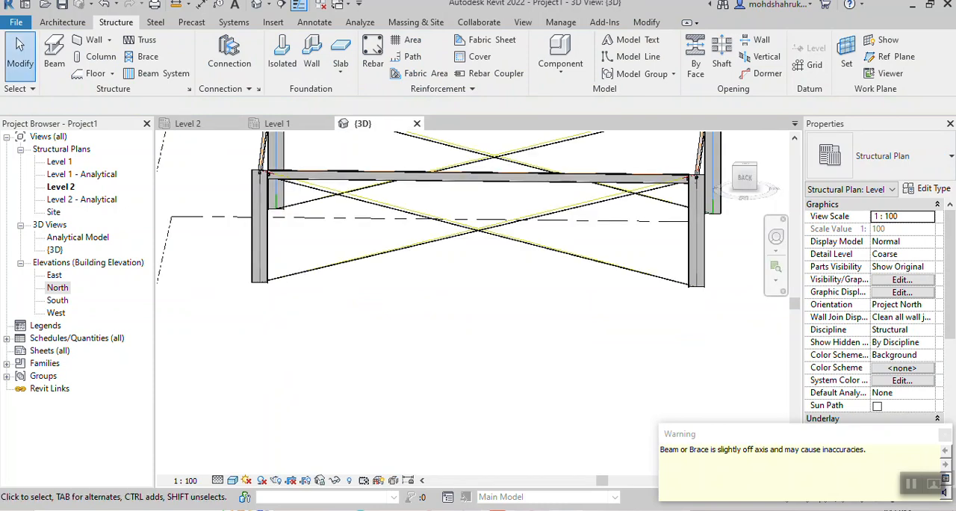
{"action": "scroll", "coordinate": [564, 277], "scroll_direction": "down", "scroll_amount": 2}
{"action": "middle_click_drag", "start_coordinate": [563, 277], "coordinate": [572, 351]}
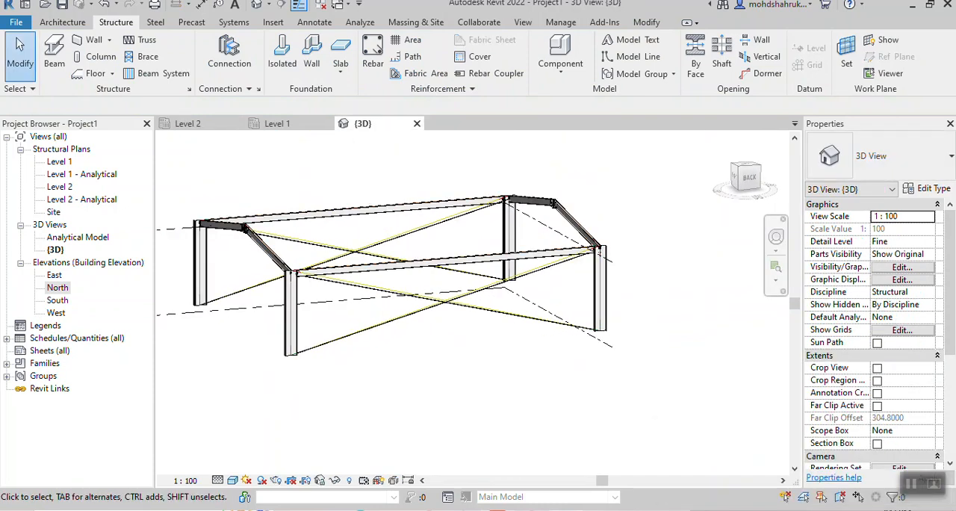
{"action": "left_click", "coordinate": [232, 481]}
{"action": "left_click", "coordinate": [258, 436]}
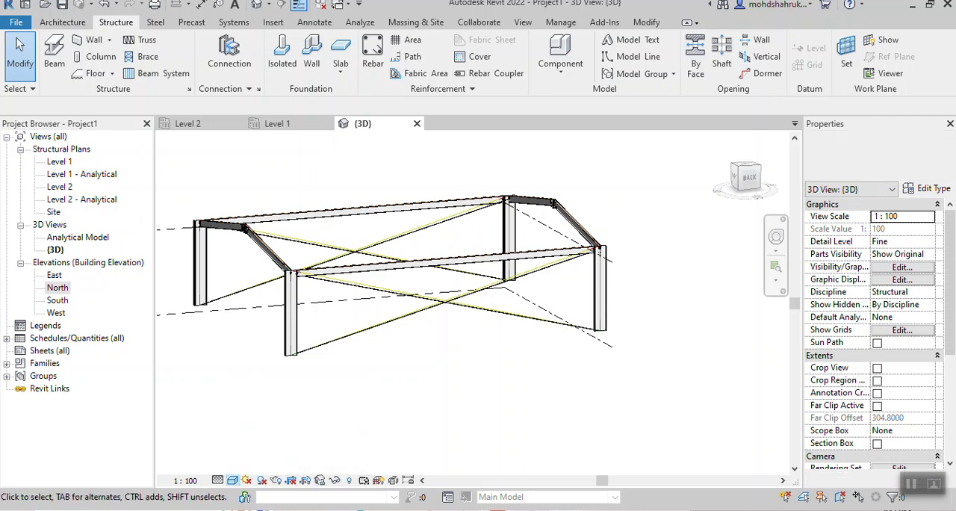
{"action": "left_click", "coordinate": [232, 480]}
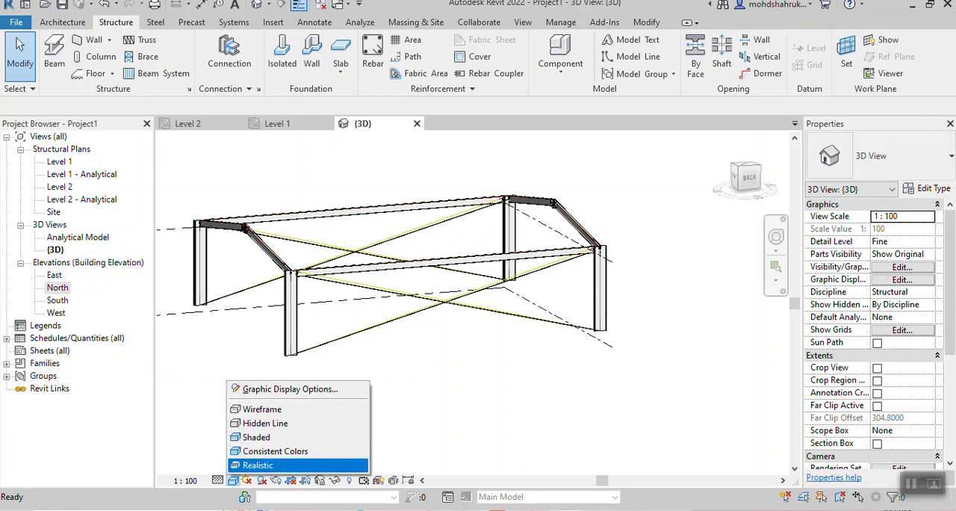
{"action": "left_click", "coordinate": [263, 463]}
- Examine the crossing braces on the frame's long sides and how their ends meet the corner columns and beams
{"action": "scroll", "coordinate": [441, 302], "scroll_direction": "up", "scroll_amount": 5}
{"action": "scroll", "coordinate": [441, 302], "scroll_direction": "down", "scroll_amount": 5}
{"action": "middle_click_drag", "start_coordinate": [442, 327], "coordinate": [322, 340], "text": "shift"}
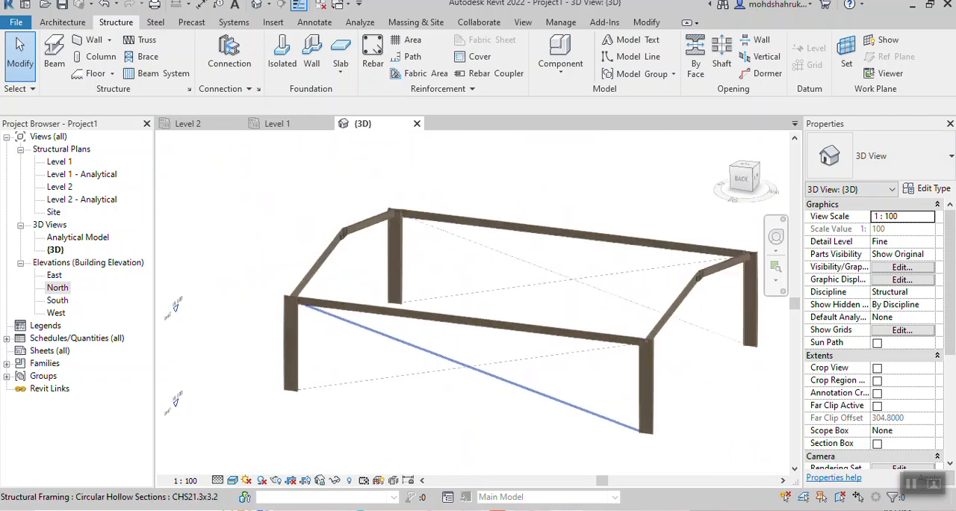
{"action": "scroll", "coordinate": [293, 309], "scroll_direction": "up", "scroll_amount": 4}
{"action": "scroll", "coordinate": [296, 293], "scroll_direction": "up", "scroll_amount": 2}
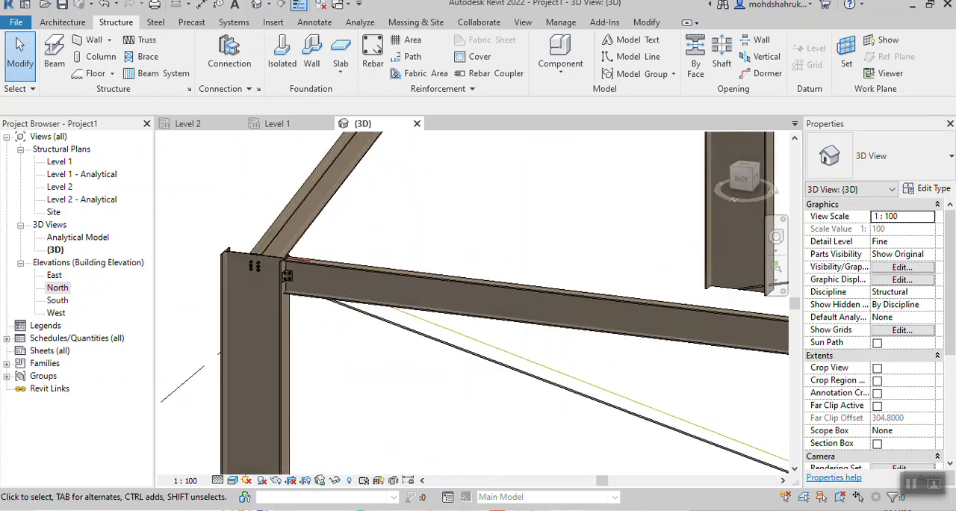
{"action": "scroll", "coordinate": [418, 359], "scroll_direction": "down", "scroll_amount": 3}
{"action": "middle_click_drag", "start_coordinate": [418, 359], "coordinate": [375, 265]}
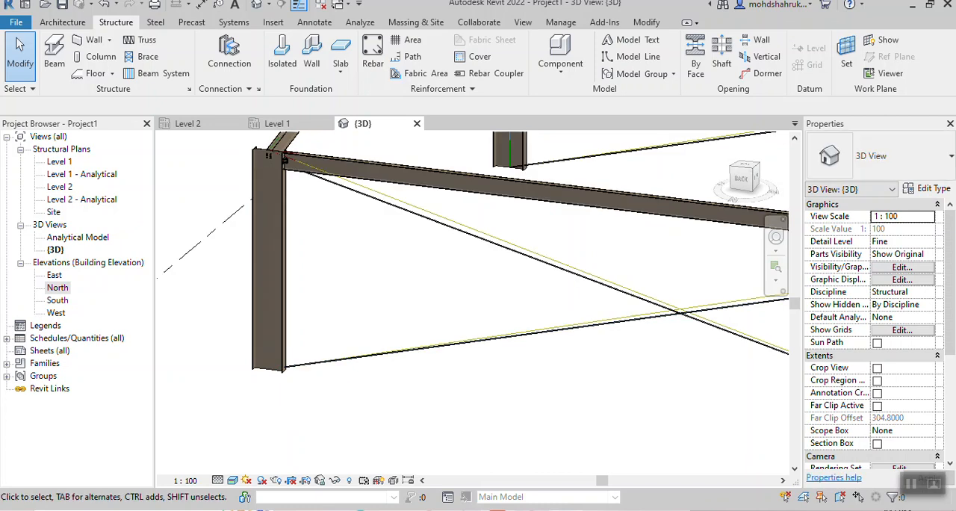
{"action": "middle_click_drag", "start_coordinate": [628, 347], "coordinate": [455, 360]}
{"action": "scroll", "coordinate": [456, 360], "scroll_direction": "down", "scroll_amount": 2}
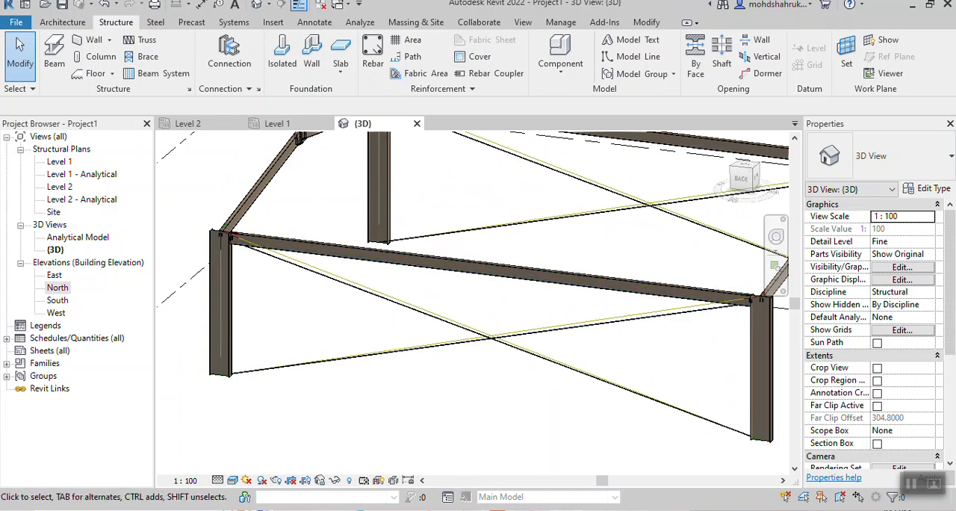
- Delete all the crossing hollow-section braces from both long sides of the frame
{"action": "left_click", "coordinate": [489, 337]}
{"action": "key", "text": "Escape"}
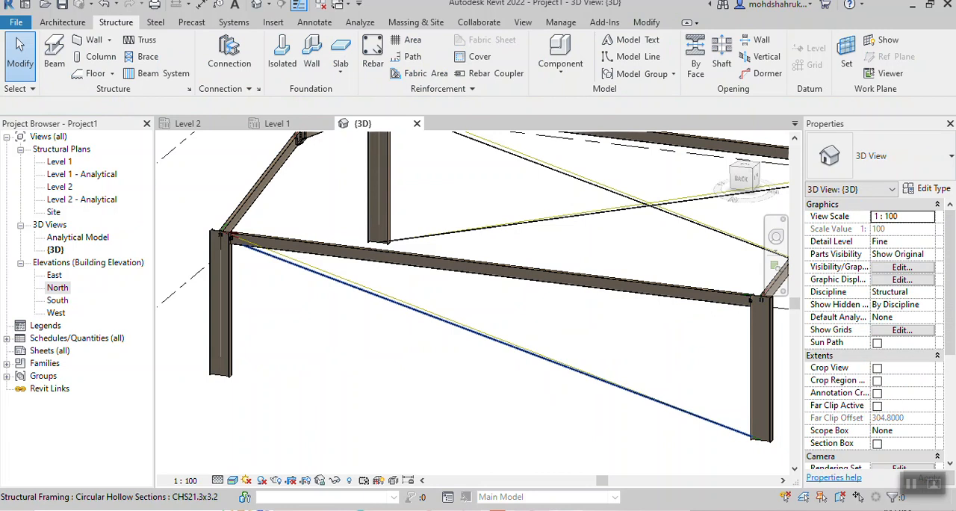
{"action": "key", "text": "Delete"}
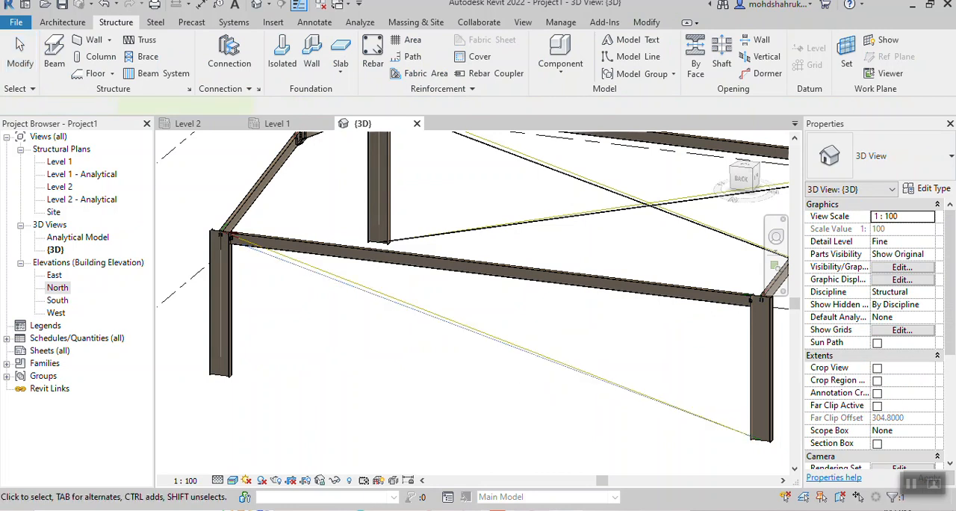
{"action": "scroll", "coordinate": [551, 347], "scroll_direction": "down", "scroll_amount": 2}
{"action": "middle_click_drag", "start_coordinate": [551, 347], "coordinate": [543, 393]}
{"action": "key", "text": "ctrl+z"}
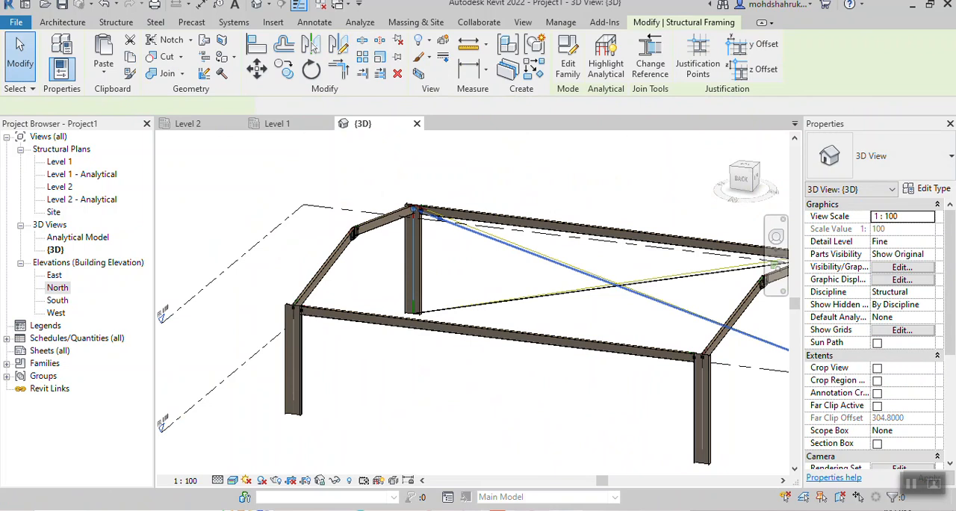
{"action": "key", "text": "Delete"}
{"action": "scroll", "coordinate": [489, 380], "scroll_direction": "down", "scroll_amount": 1}
{"action": "middle_click_drag", "start_coordinate": [489, 380], "coordinate": [481, 371]}
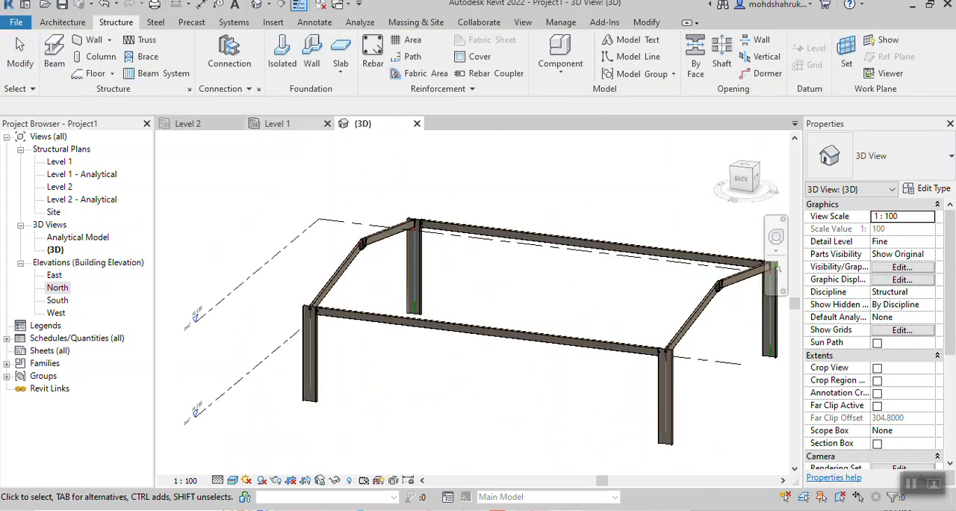
- In the Level 2 plan, start a vertical structural column and choose the UB-Universal Beams-Column type UB305x102x25
{"action": "left_click", "coordinate": [280, 123]}
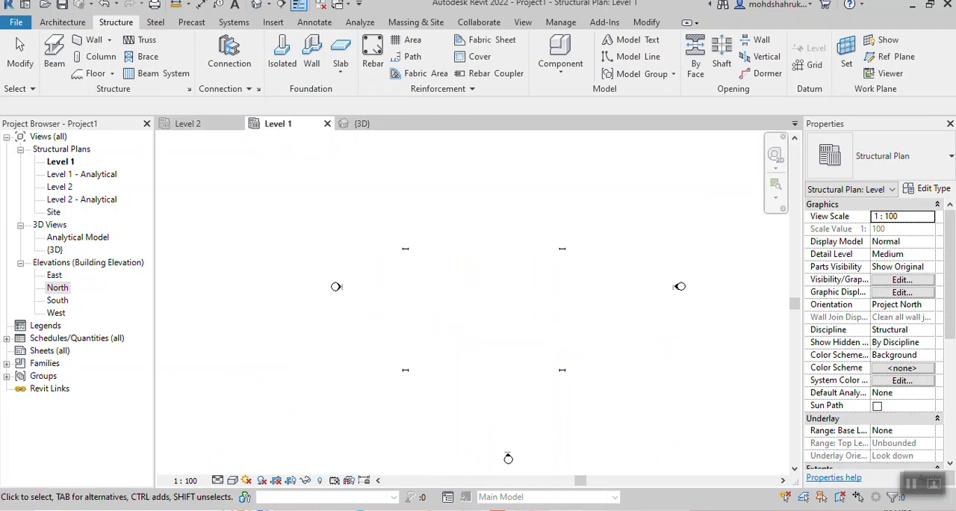
{"action": "left_click", "coordinate": [188, 123]}
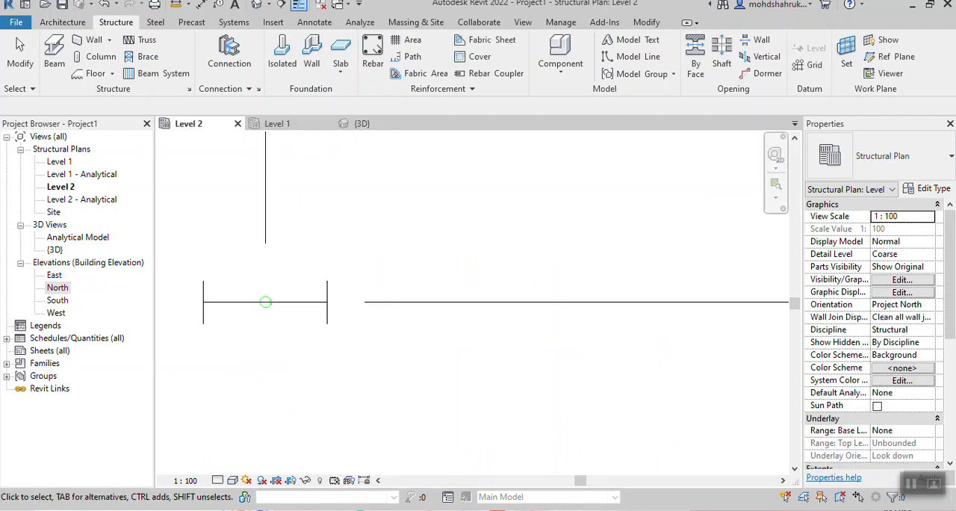
{"action": "middle_click_drag", "start_coordinate": [265, 302], "coordinate": [378, 373]}
{"action": "scroll", "coordinate": [516, 257], "scroll_direction": "down", "scroll_amount": 1}
{"action": "middle_click_drag", "start_coordinate": [516, 257], "coordinate": [397, 410]}
{"action": "scroll", "coordinate": [457, 323], "scroll_direction": "down", "scroll_amount": 3}
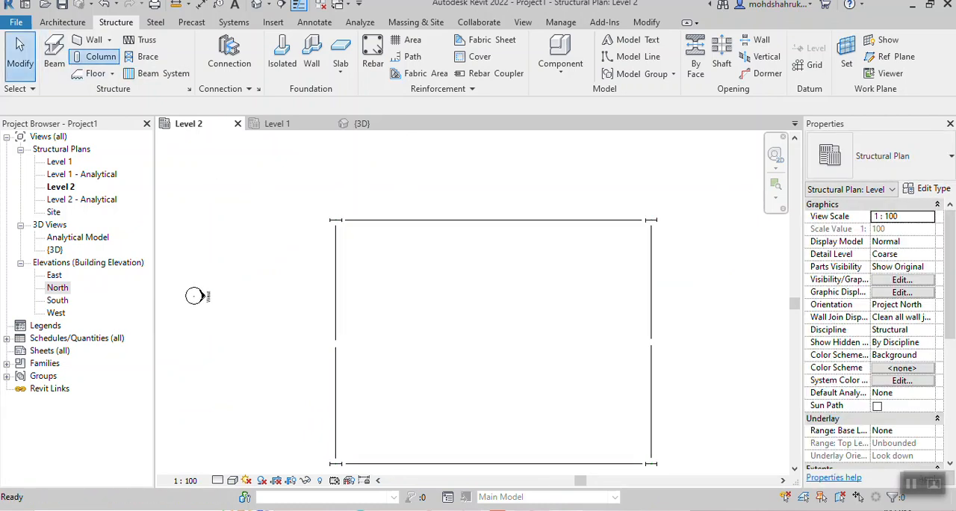
{"action": "left_click", "coordinate": [101, 56]}
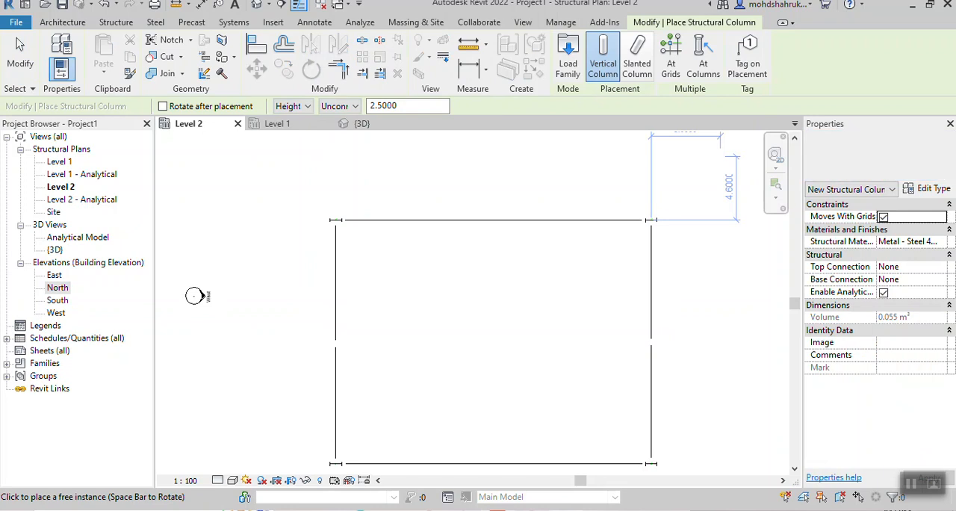
{"action": "left_click", "coordinate": [895, 156]}
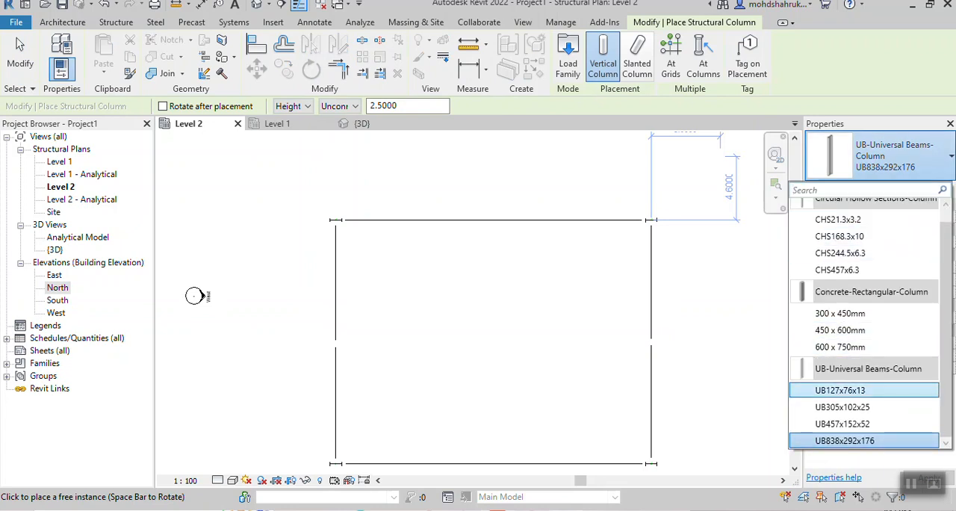
{"action": "left_click", "coordinate": [842, 407]}
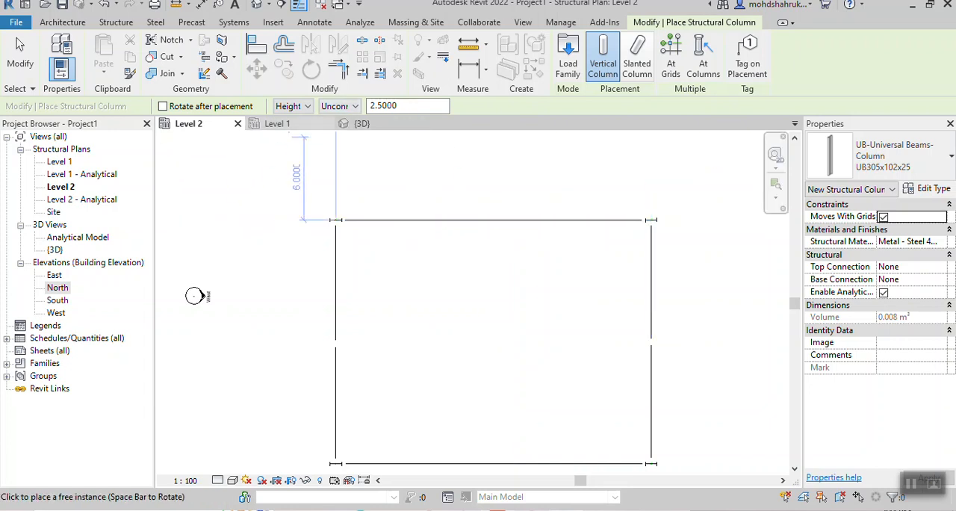
{"action": "left_click", "coordinate": [335, 106]}
{"action": "left_click", "coordinate": [342, 141]}
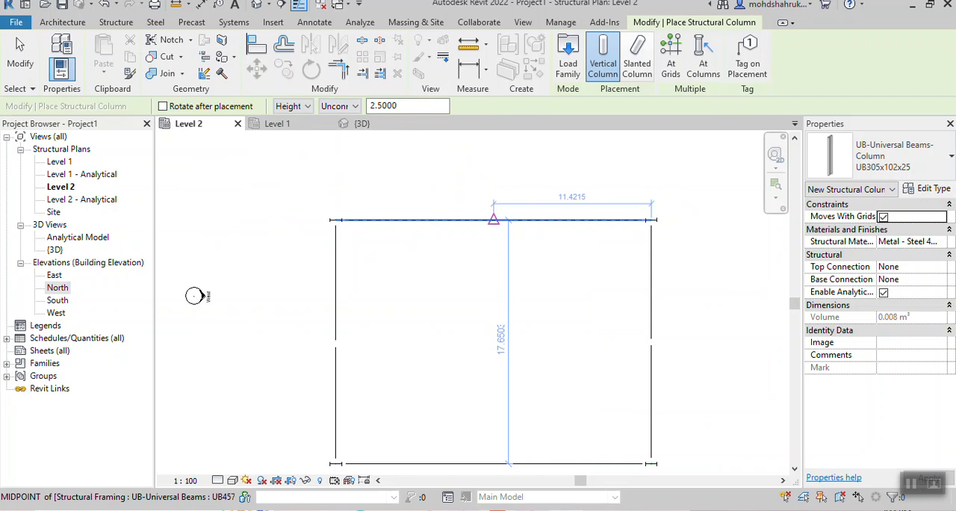
- Place one column at the midpoint of the north edge beam and one at the middle of the south edge beam
{"action": "left_click", "coordinate": [493, 219]}
{"action": "scroll", "coordinate": [531, 342], "scroll_direction": "down", "scroll_amount": 1}
{"action": "middle_click_drag", "start_coordinate": [531, 341], "coordinate": [531, 245]}
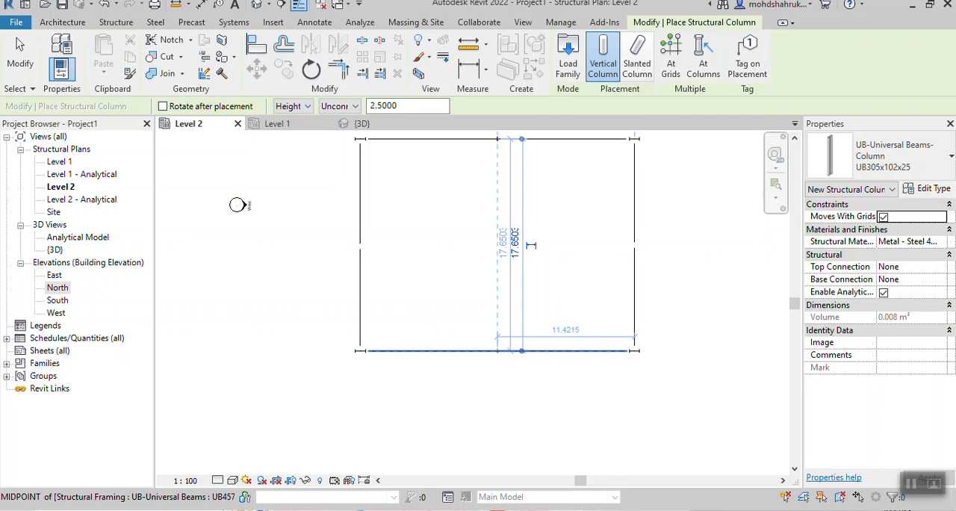
{"action": "scroll", "coordinate": [496, 349], "scroll_direction": "up", "scroll_amount": 3}
{"action": "left_click", "coordinate": [504, 349]}
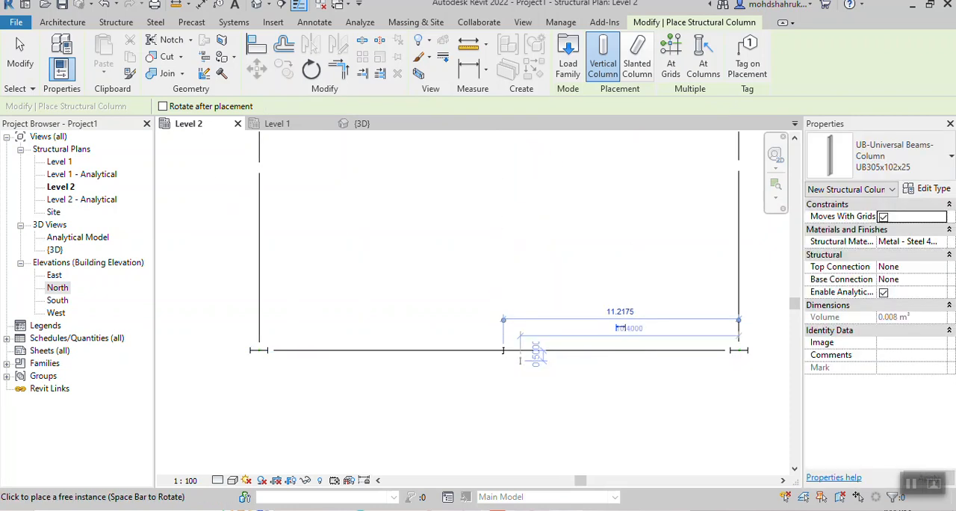
{"action": "key", "text": "Escape"}
{"action": "key", "text": "Escape"}
- In the 3D view, set both mid-span columns to Base Level Level 1 and Top Level Level 2 with a Top Offset of 0
{"action": "left_click", "coordinate": [361, 123]}
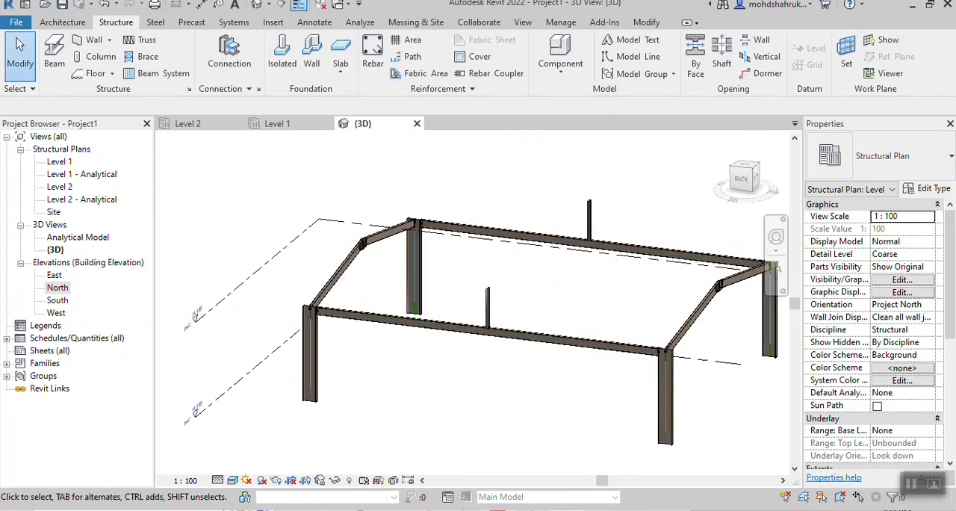
{"action": "middle_click_drag", "start_coordinate": [452, 326], "coordinate": [502, 299], "text": "shift"}
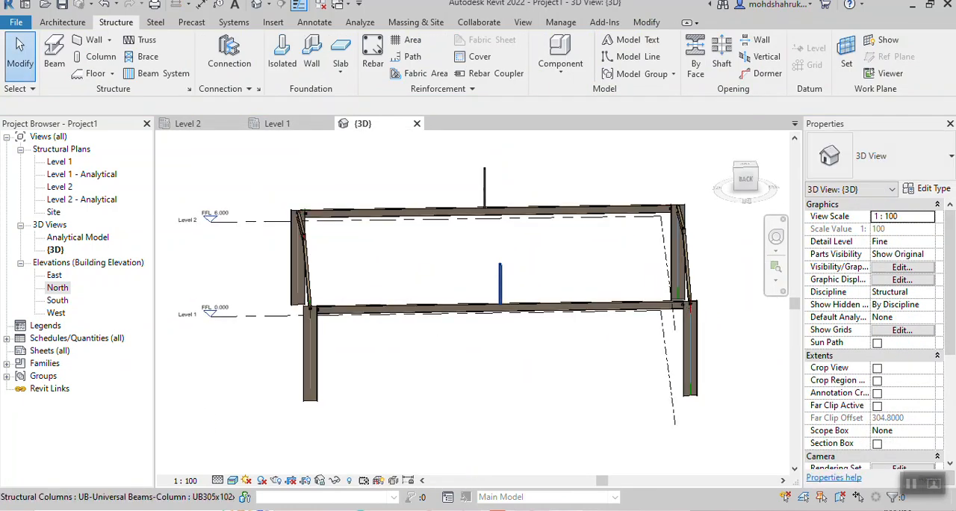
{"action": "left_click", "coordinate": [500, 284]}
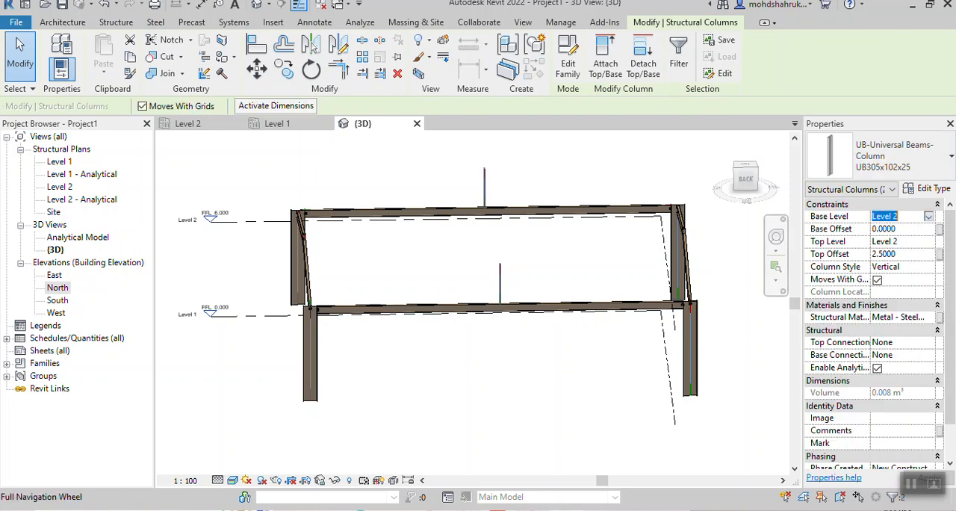
{"action": "left_click", "coordinate": [929, 217]}
{"action": "left_click", "coordinate": [885, 229]}
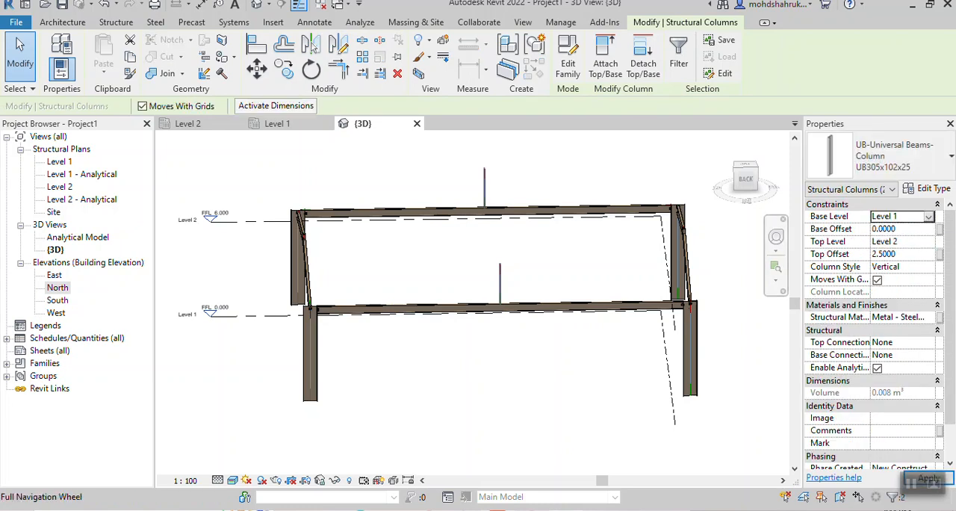
{"action": "left_click", "coordinate": [928, 242]}
{"action": "left_click", "coordinate": [885, 266]}
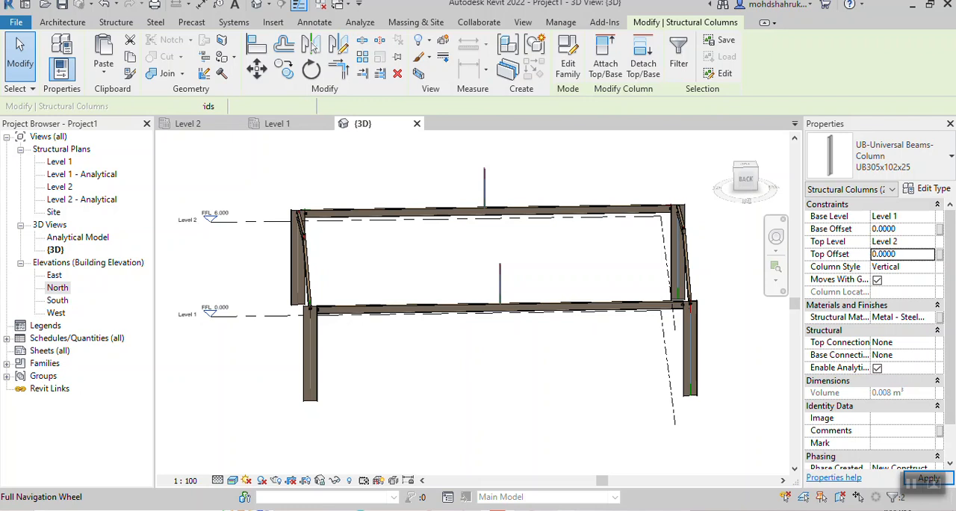
{"action": "key", "text": "Return"}
{"action": "middle_click_drag", "start_coordinate": [496, 317], "coordinate": [430, 367], "text": "shift"}
{"action": "scroll", "coordinate": [424, 366], "scroll_direction": "up", "scroll_amount": 6}
{"action": "scroll", "coordinate": [425, 366], "scroll_direction": "up", "scroll_amount": 1}
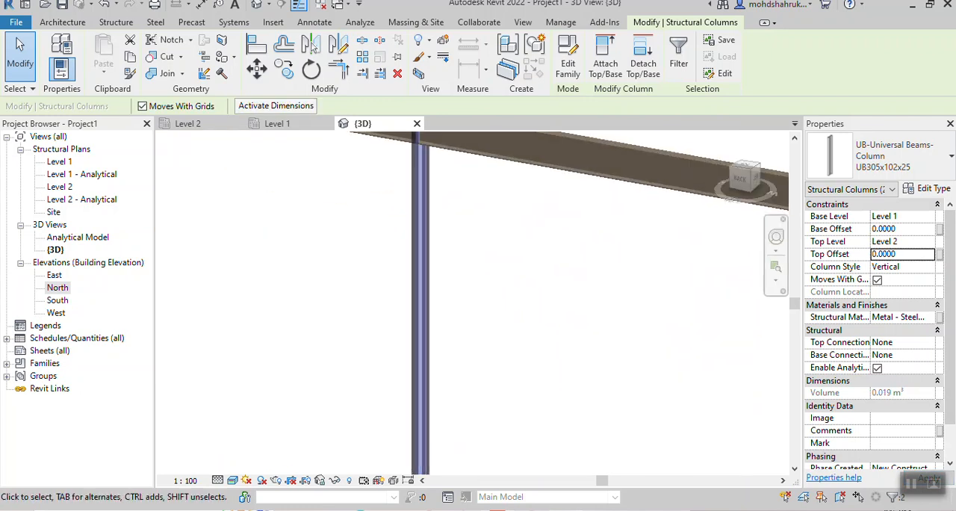
{"action": "scroll", "coordinate": [551, 326], "scroll_direction": "down", "scroll_amount": 5}
{"action": "scroll", "coordinate": [597, 393], "scroll_direction": "down", "scroll_amount": 4}
{"action": "middle_click_drag", "start_coordinate": [597, 393], "coordinate": [573, 360]}
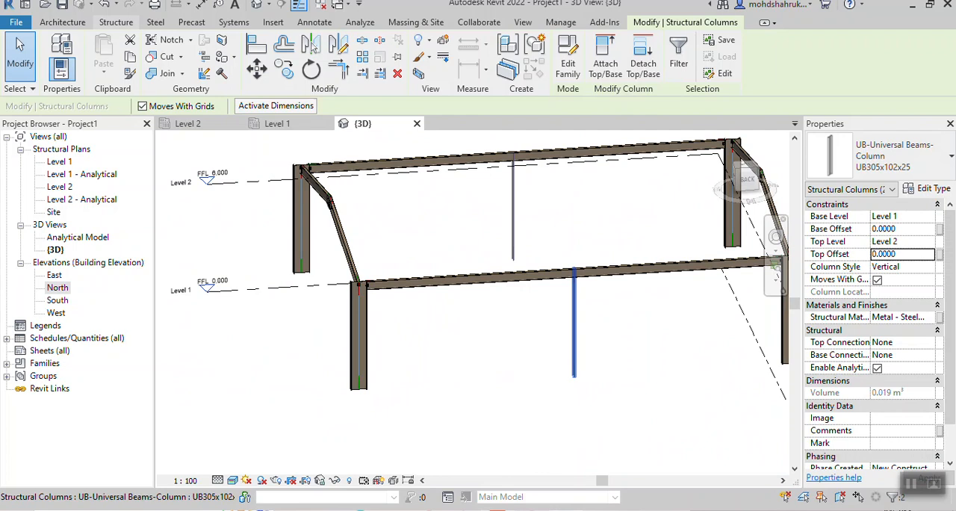
- In the Level 2 plan, draw a brace from the south mid-span column at Level 1 to the southwest corner column at Level 1 offset 3.0
{"action": "left_click", "coordinate": [187, 124]}
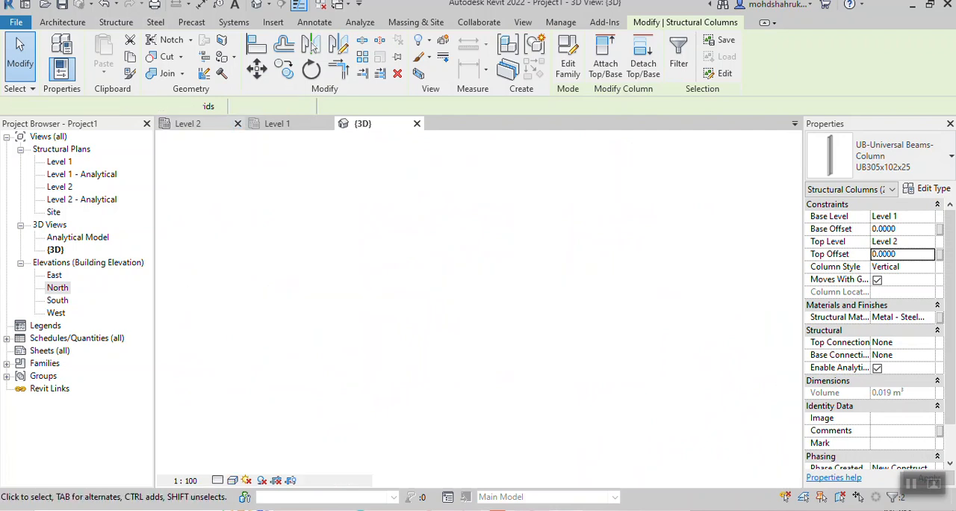
{"action": "scroll", "coordinate": [503, 351], "scroll_direction": "up", "scroll_amount": 3}
{"action": "scroll", "coordinate": [510, 343], "scroll_direction": "down", "scroll_amount": 4}
{"action": "middle_click_drag", "start_coordinate": [512, 343], "coordinate": [537, 403]}
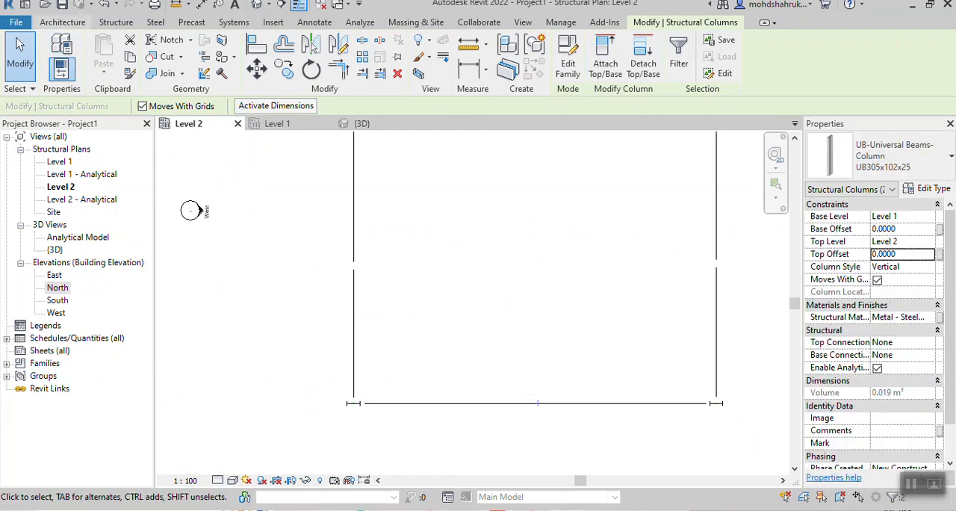
{"action": "left_click", "coordinate": [116, 23]}
{"action": "left_click", "coordinate": [143, 56]}
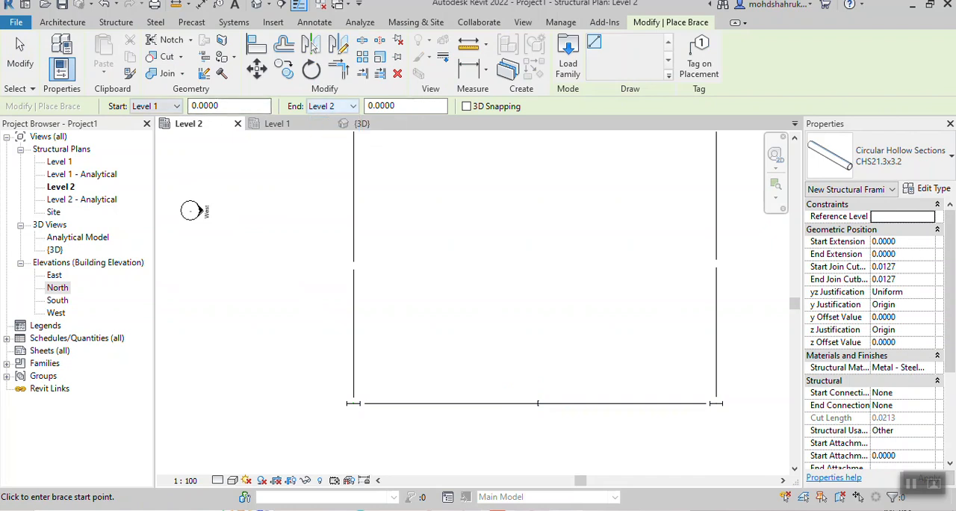
{"action": "left_click", "coordinate": [333, 106]}
{"action": "left_click", "coordinate": [329, 119]}
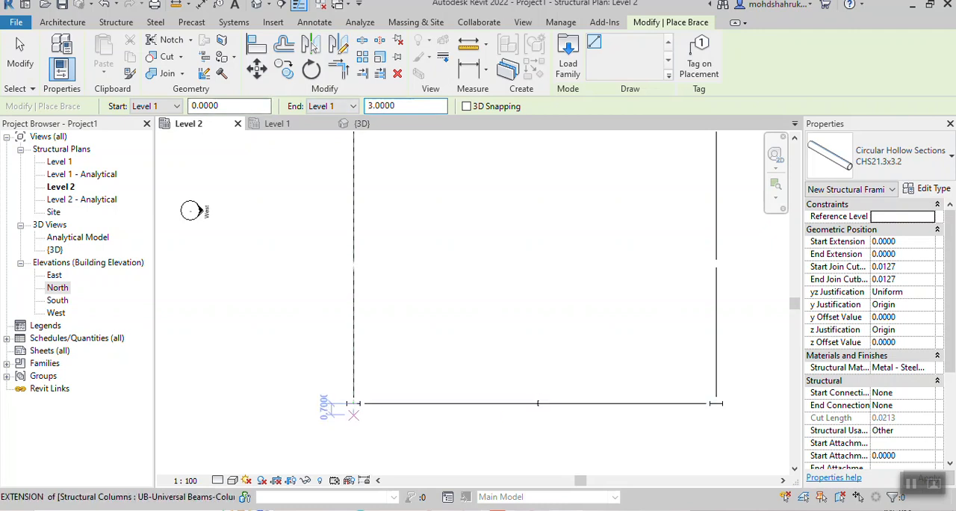
{"action": "left_click", "coordinate": [538, 403]}
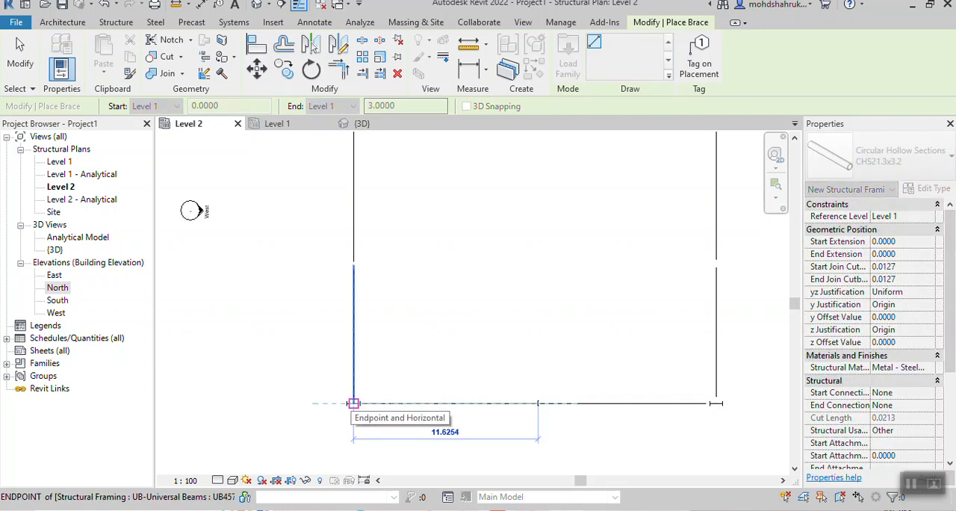
{"action": "left_click", "coordinate": [353, 403]}
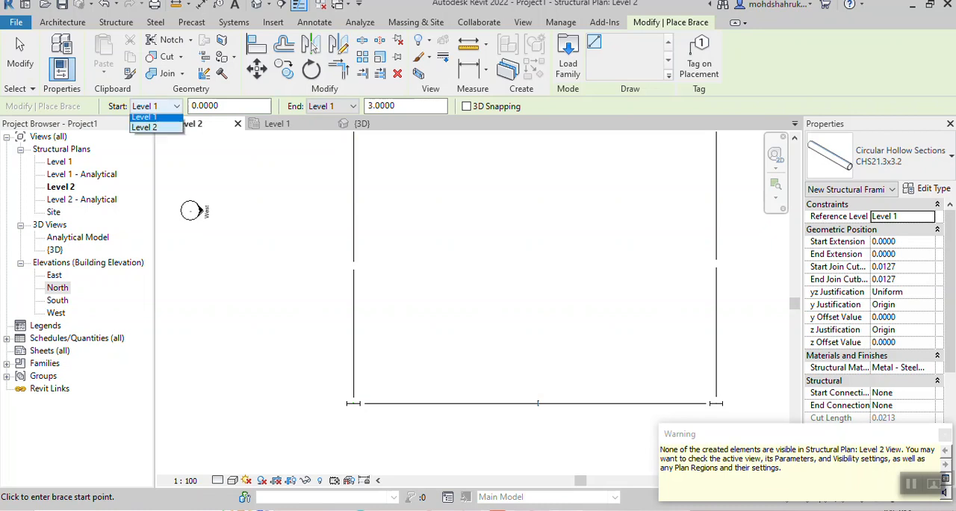
- Set the brace start to Level 2 and draw a second brace from the south mid-span column to the southwest corner column
{"action": "left_click", "coordinate": [145, 119]}
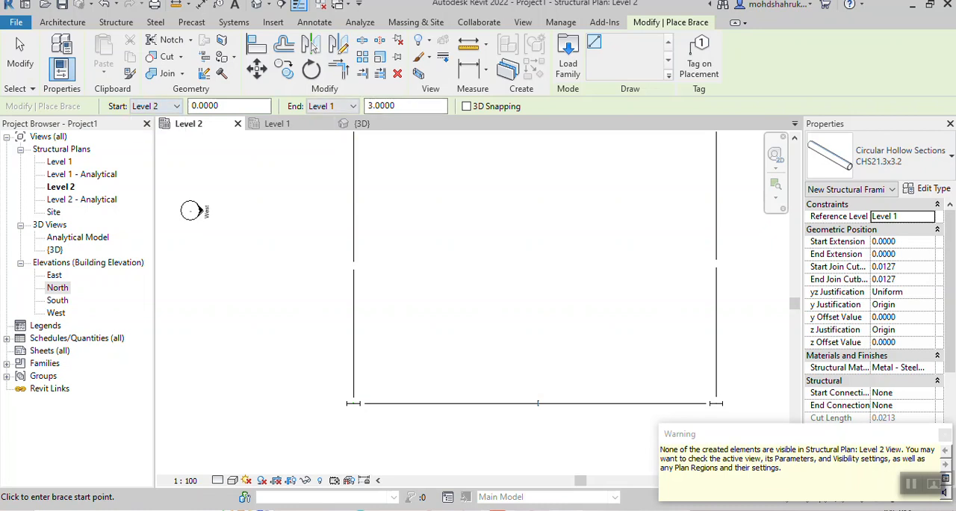
{"action": "left_click", "coordinate": [538, 404]}
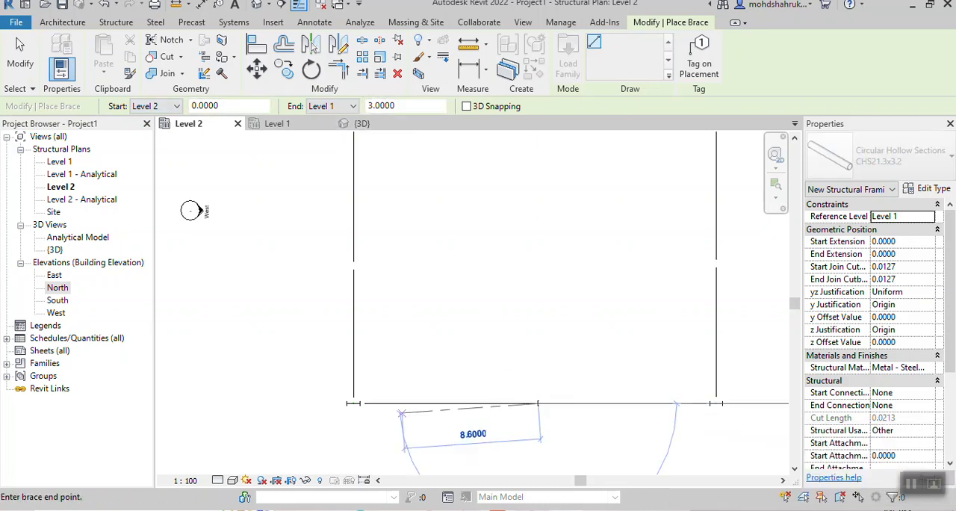
{"action": "left_click", "coordinate": [353, 404]}
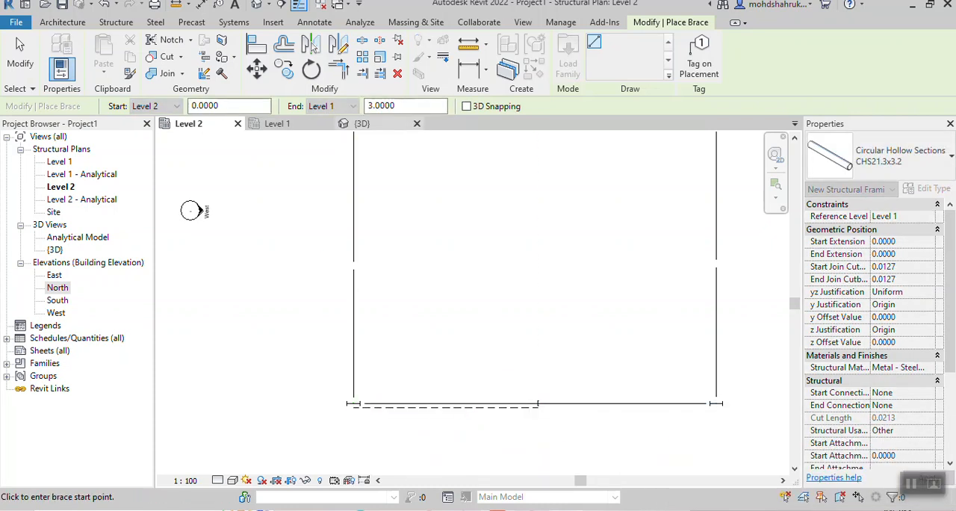
- In the 3D view, lower the upper southwest brace's inner end to where the mid-span column meets the beam's underside
{"action": "left_click", "coordinate": [362, 123]}
{"action": "key", "text": "Escape"}
{"action": "scroll", "coordinate": [699, 335], "scroll_direction": "down", "scroll_amount": 1}
{"action": "middle_click_drag", "start_coordinate": [698, 334], "coordinate": [308, 321], "text": "shift"}
{"action": "scroll", "coordinate": [299, 327], "scroll_direction": "up", "scroll_amount": 7}
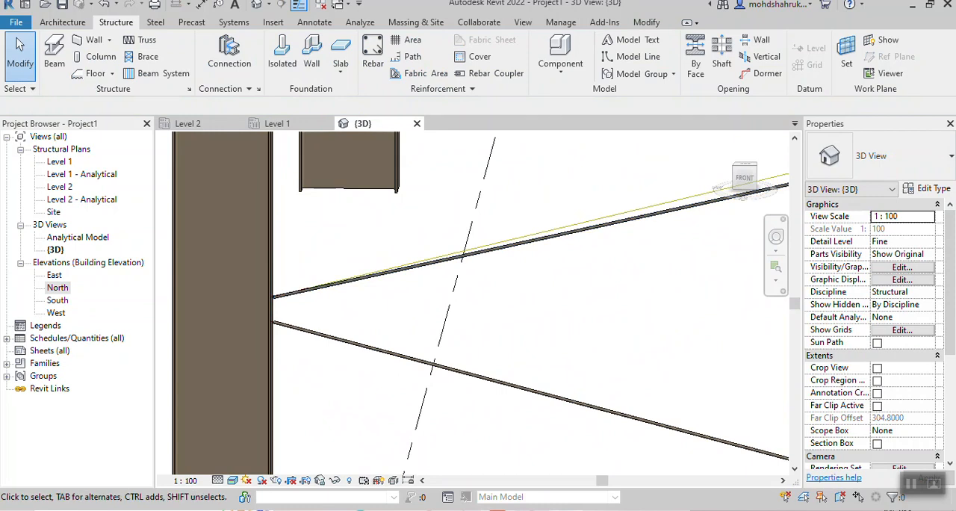
{"action": "scroll", "coordinate": [440, 313], "scroll_direction": "down", "scroll_amount": 4}
{"action": "middle_click_drag", "start_coordinate": [440, 313], "coordinate": [212, 308]}
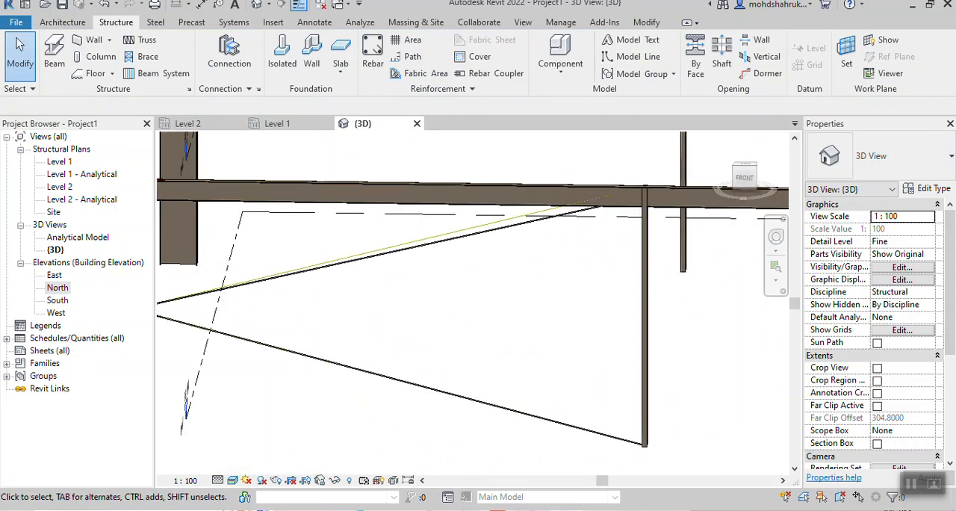
{"action": "scroll", "coordinate": [575, 213], "scroll_direction": "up", "scroll_amount": 2}
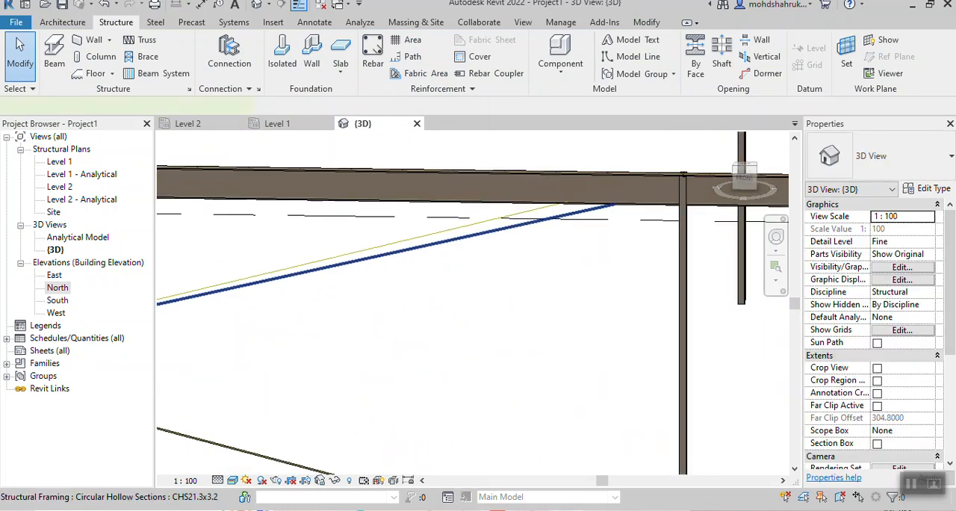
{"action": "left_click", "coordinate": [590, 212]}
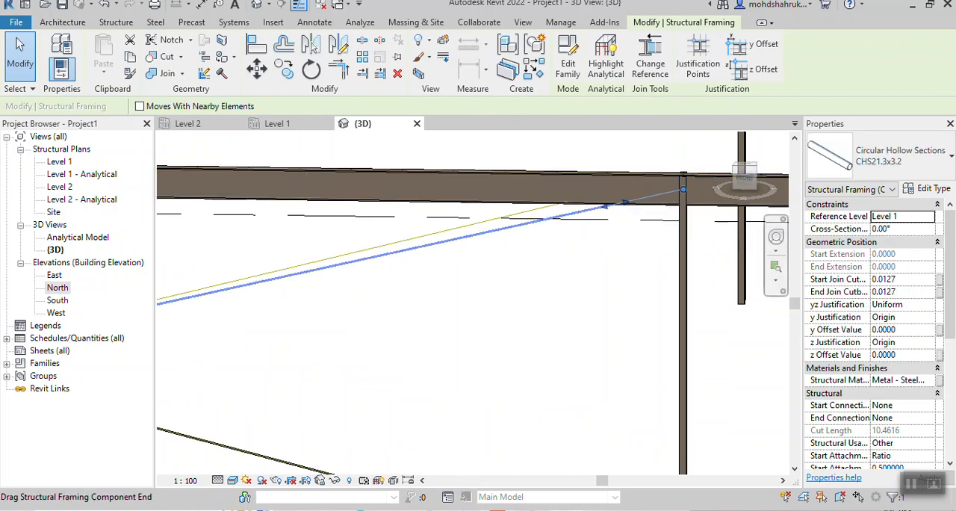
{"action": "left_click_drag", "start_coordinate": [683, 190], "coordinate": [682, 215]}
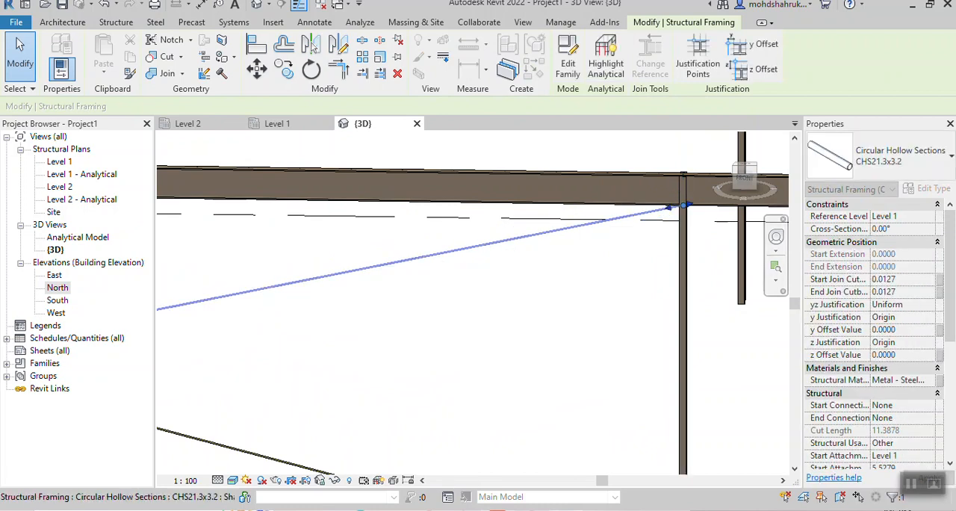
{"action": "key", "text": "Escape"}
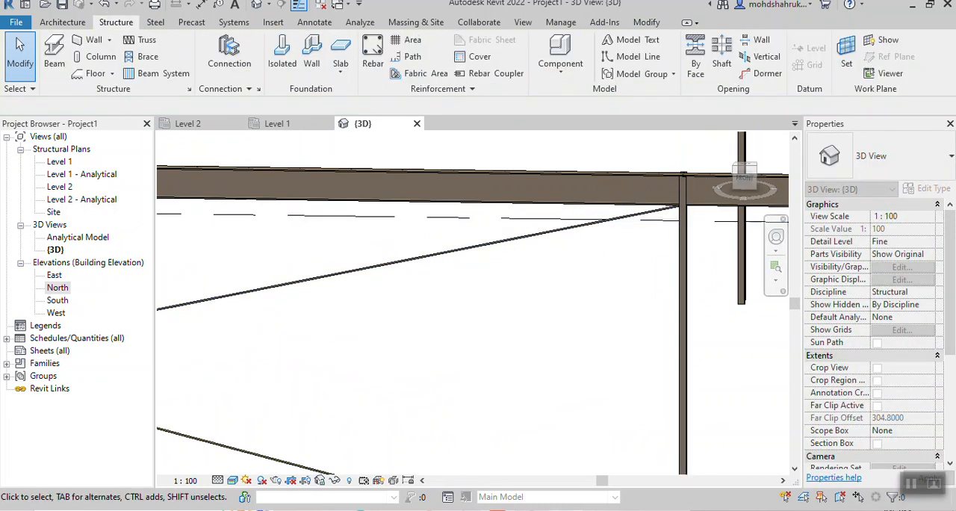
- Change both braces in the southwest bay to the Circular Hollow Sections type CHS193.7x12.5
{"action": "scroll", "coordinate": [681, 187], "scroll_direction": "down", "scroll_amount": 2}
{"action": "middle_click_drag", "start_coordinate": [638, 231], "coordinate": [690, 176]}
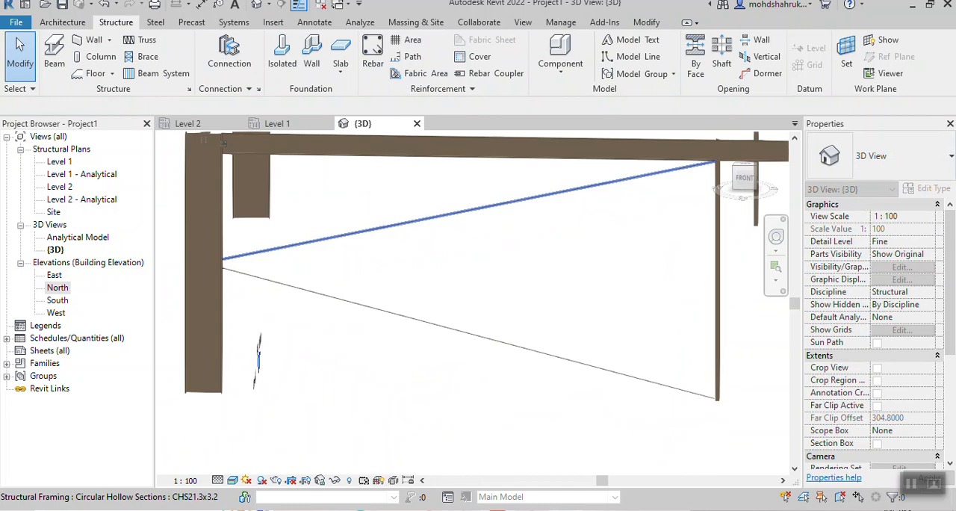
{"action": "left_click", "coordinate": [598, 184]}
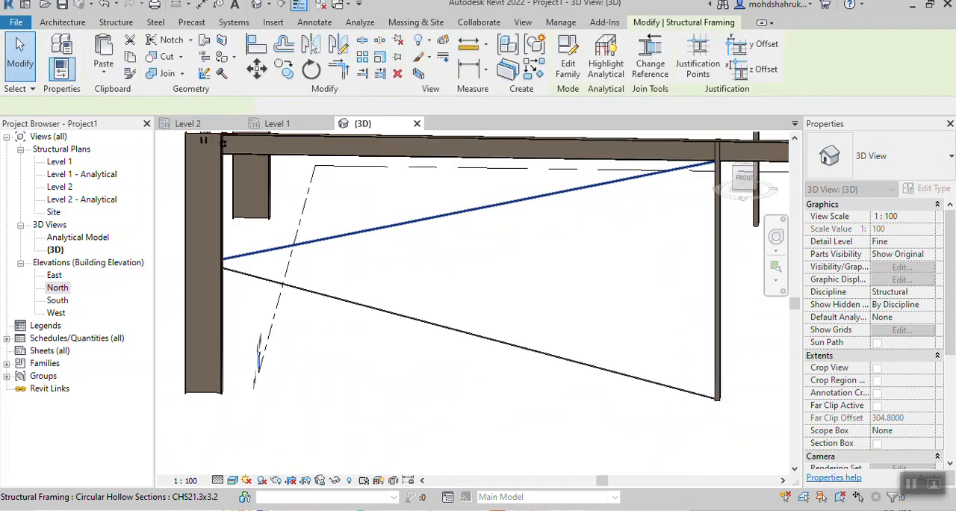
{"action": "left_click", "coordinate": [598, 368], "text": "ctrl"}
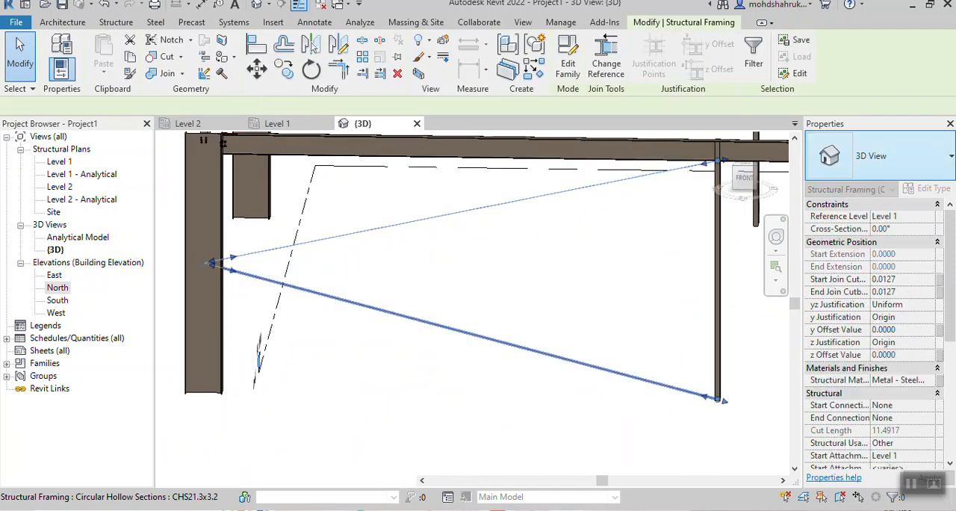
{"action": "left_click", "coordinate": [889, 156]}
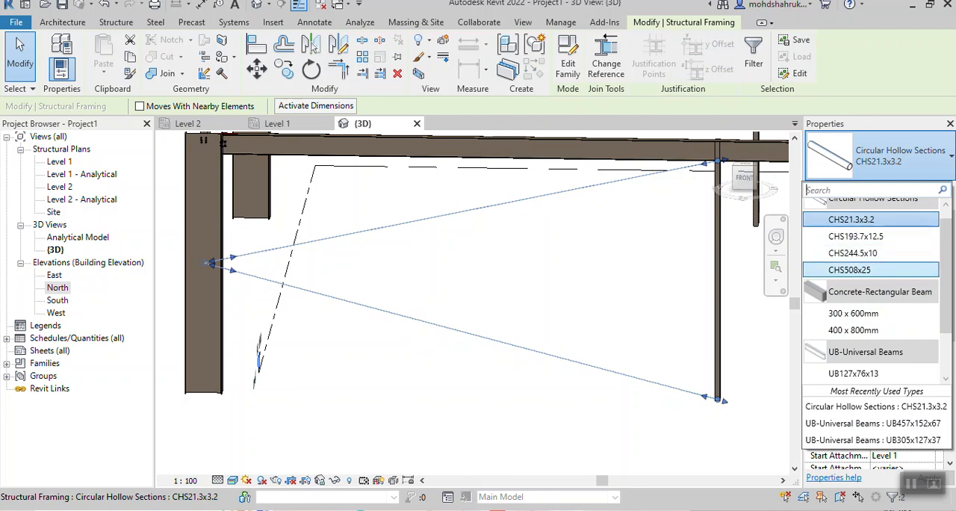
{"action": "left_click", "coordinate": [856, 236]}
{"action": "key", "text": "Escape"}
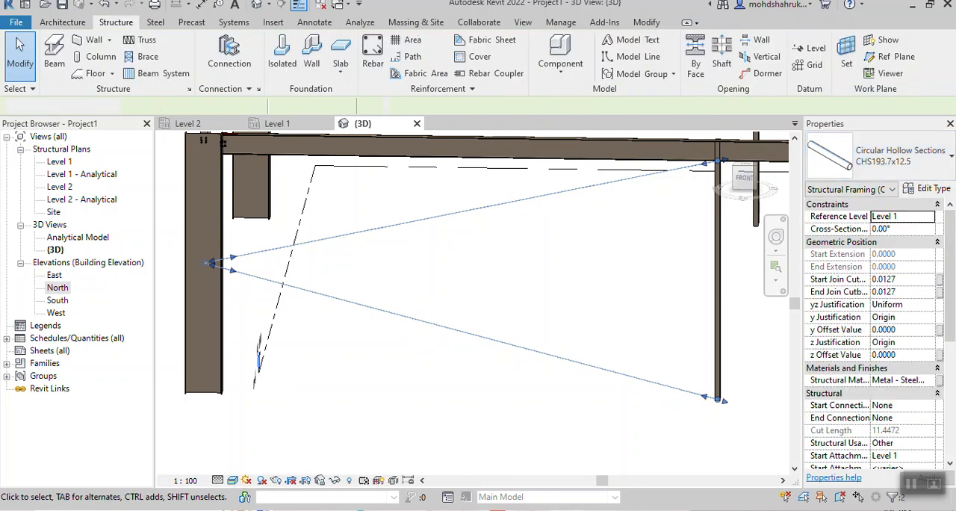
- In the Level 2 plan, draw a CHS193.7x12.5 brace from the south mid-span column at Level 1 to the southeast column at Level 1 offset 3.0
{"action": "scroll", "coordinate": [565, 265], "scroll_direction": "down", "scroll_amount": 1}
{"action": "middle_click_drag", "start_coordinate": [565, 266], "coordinate": [312, 316]}
{"action": "scroll", "coordinate": [276, 297], "scroll_direction": "up", "scroll_amount": 4}
{"action": "scroll", "coordinate": [573, 280], "scroll_direction": "down", "scroll_amount": 6}
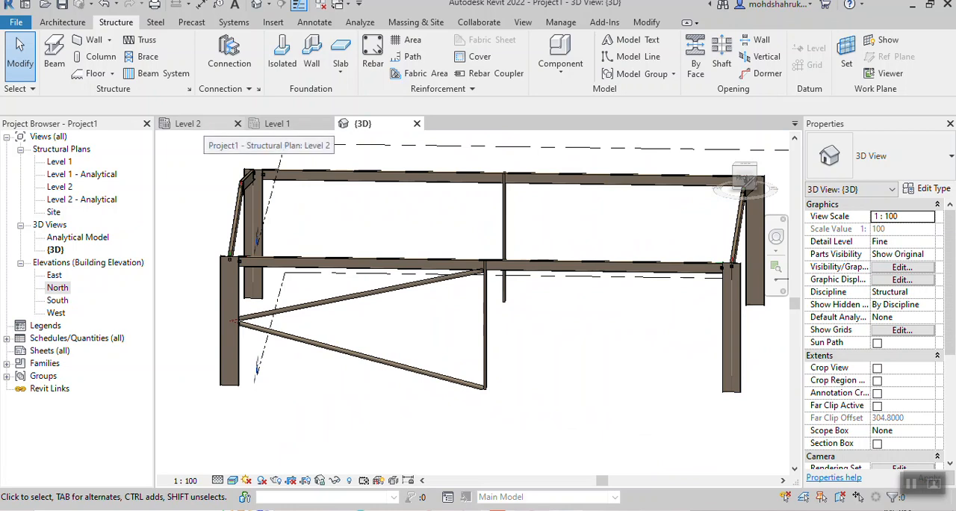
{"action": "left_click", "coordinate": [188, 124]}
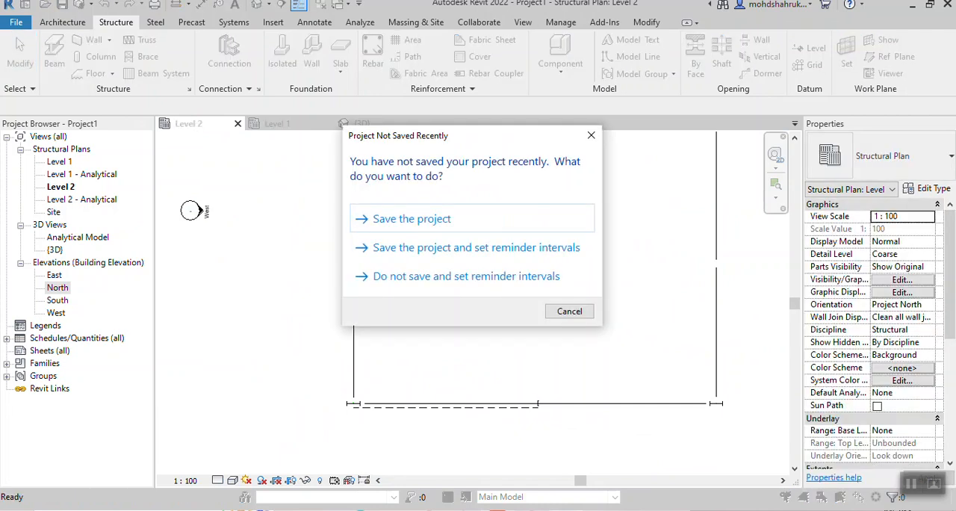
{"action": "left_click", "coordinate": [570, 311]}
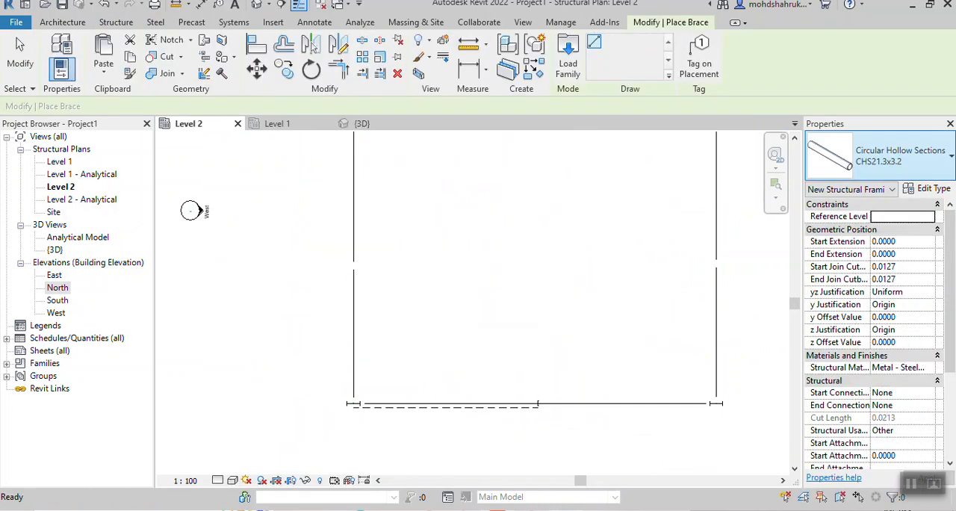
{"action": "left_click", "coordinate": [879, 156]}
{"action": "left_click", "coordinate": [857, 234]}
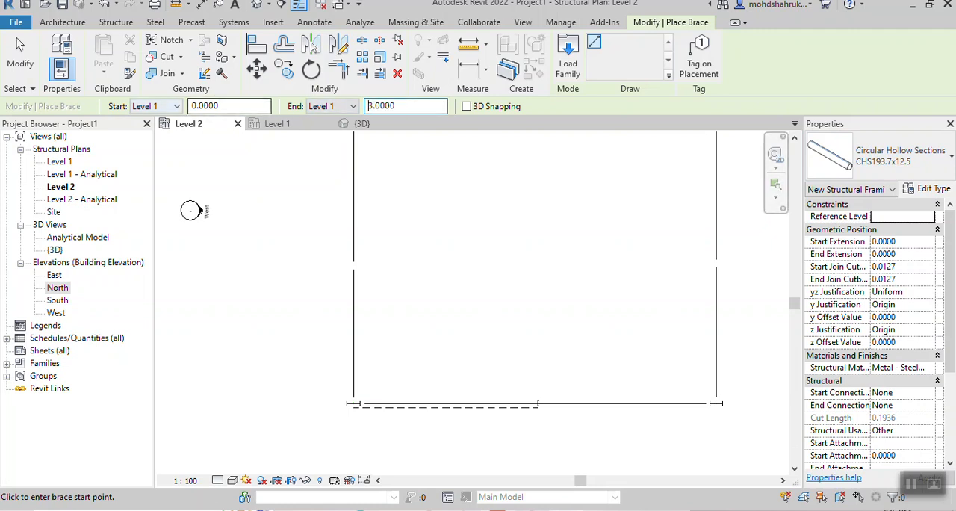
{"action": "left_click", "coordinate": [538, 403]}
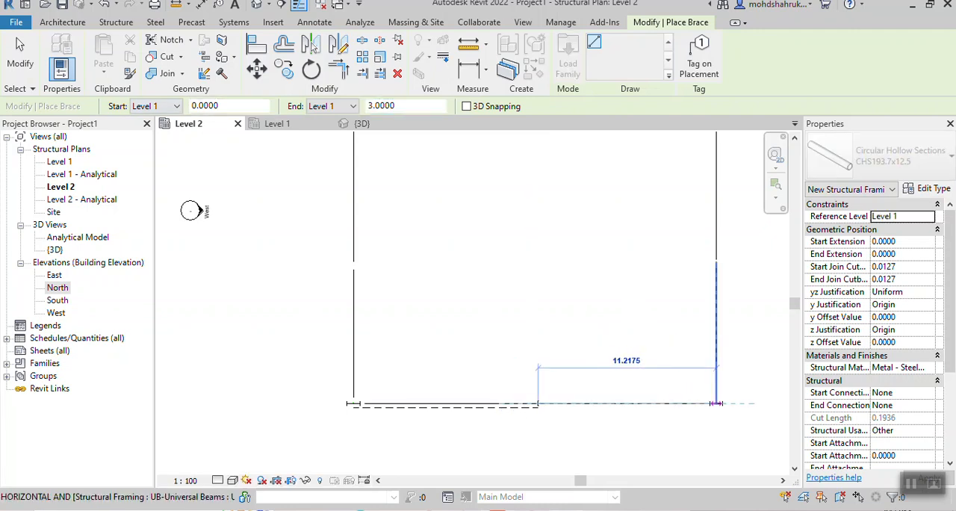
{"action": "scroll", "coordinate": [716, 403], "scroll_direction": "up", "scroll_amount": 3}
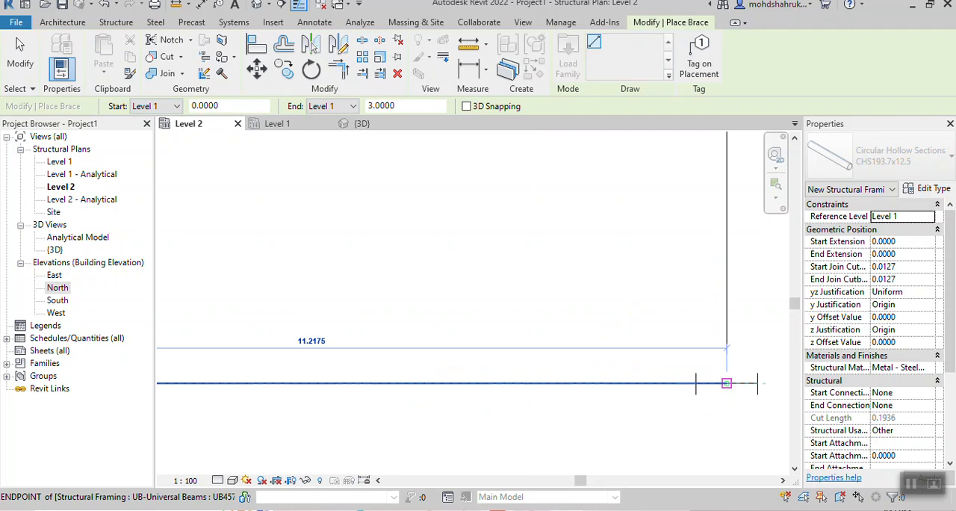
{"action": "left_click", "coordinate": [726, 383]}
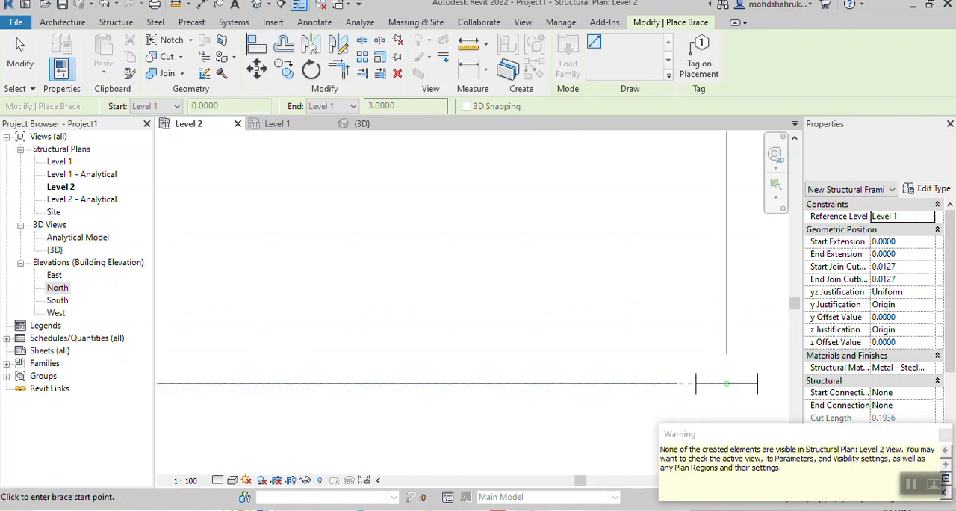
- Set the brace start to Level 2 and draw the upper brace from the south mid-span column to the southeast corner column
{"action": "left_click", "coordinate": [168, 107]}
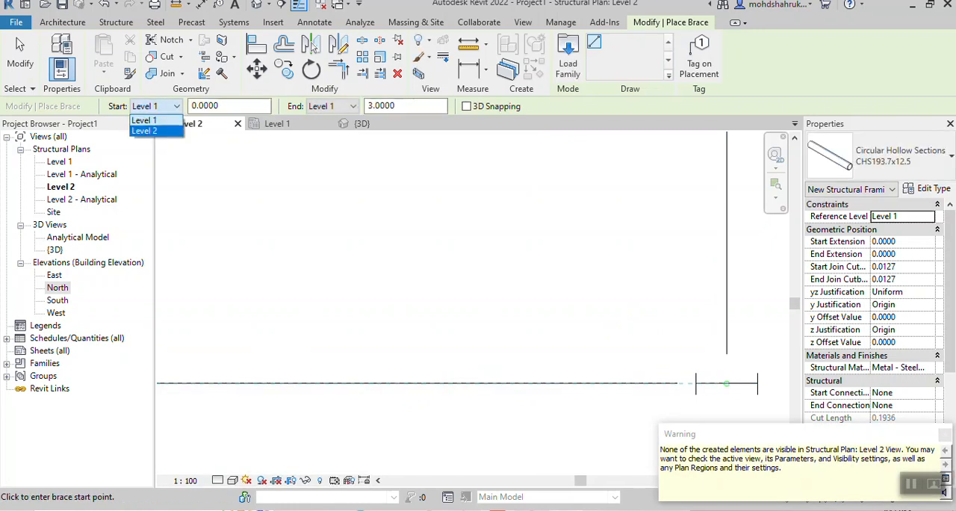
{"action": "scroll", "coordinate": [551, 361], "scroll_direction": "down", "scroll_amount": 3}
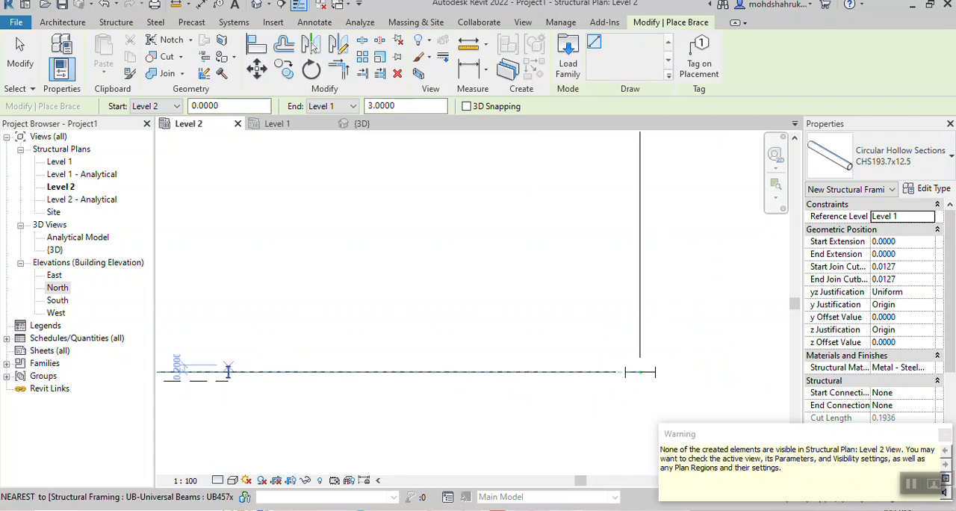
{"action": "left_click", "coordinate": [229, 371]}
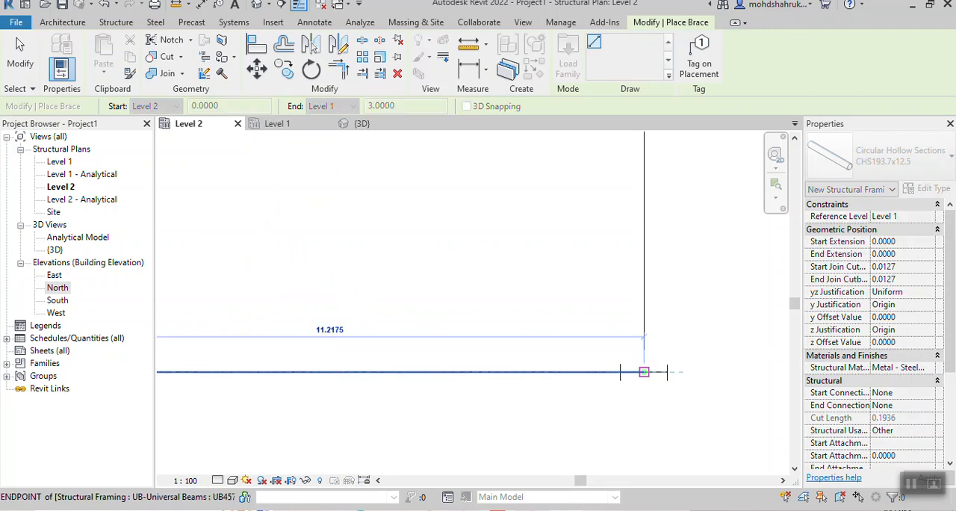
{"action": "left_click", "coordinate": [644, 372]}
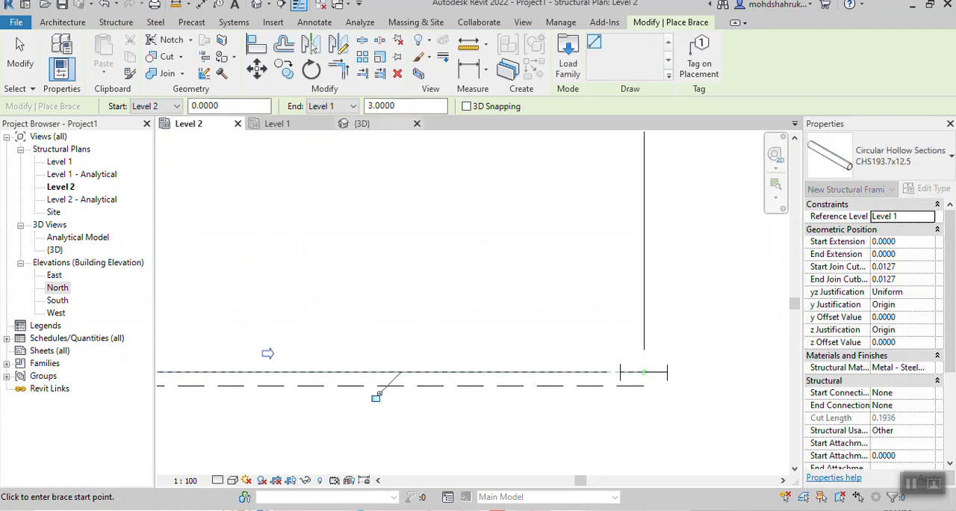
- In the 3D view, lower the upper southeast brace's inner end to meet the mid-span column at the beam's underside
{"action": "left_click", "coordinate": [362, 123]}
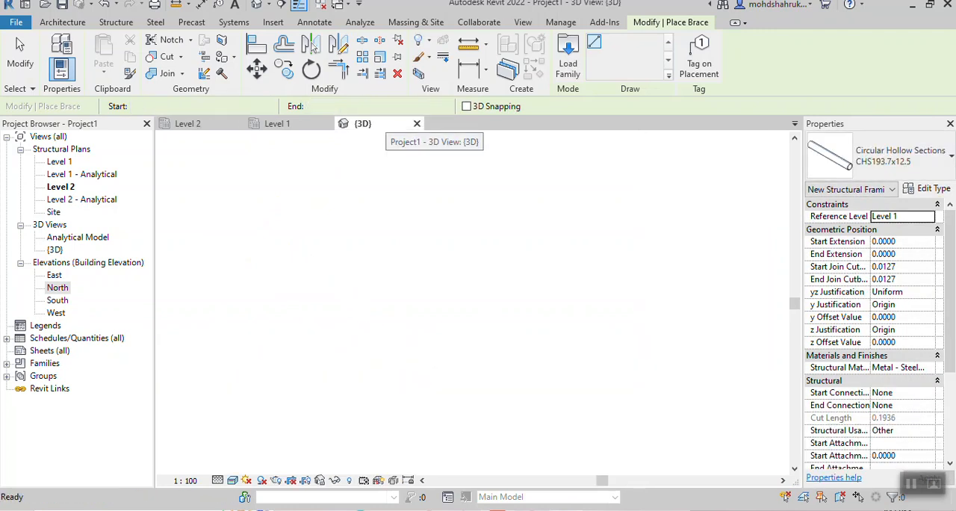
{"action": "key", "text": "Escape"}
{"action": "key", "text": "Escape"}
{"action": "scroll", "coordinate": [759, 289], "scroll_direction": "up", "scroll_amount": 4}
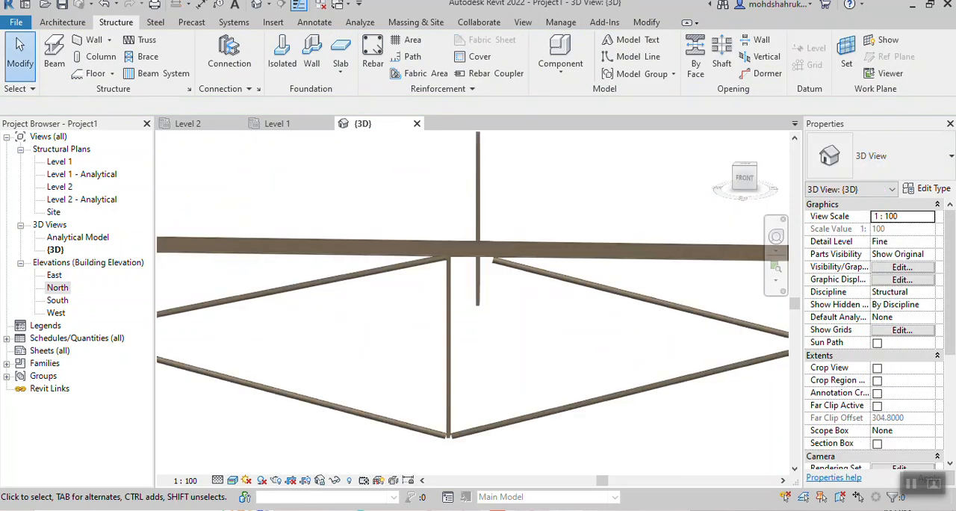
{"action": "left_click", "coordinate": [523, 291]}
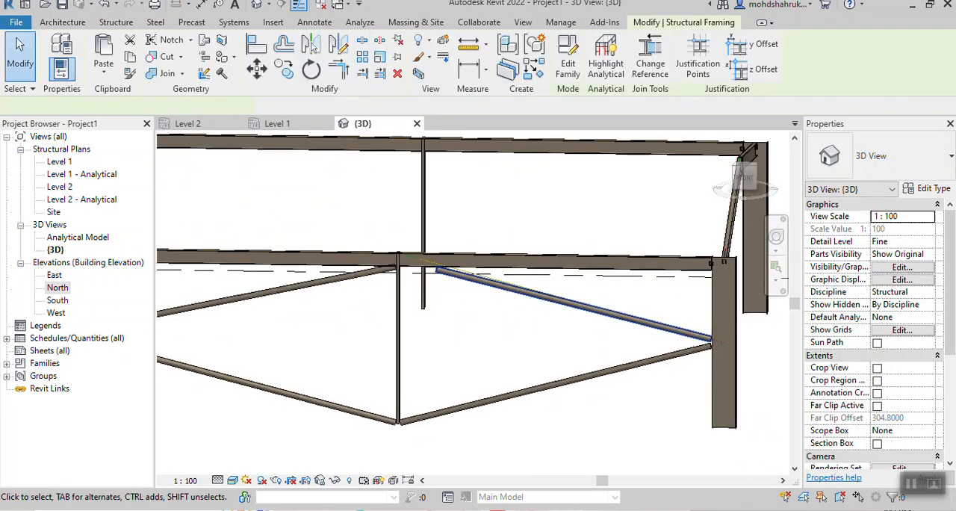
{"action": "scroll", "coordinate": [383, 257], "scroll_direction": "up", "scroll_amount": 1}
{"action": "left_click_drag", "start_coordinate": [399, 260], "coordinate": [401, 265]}
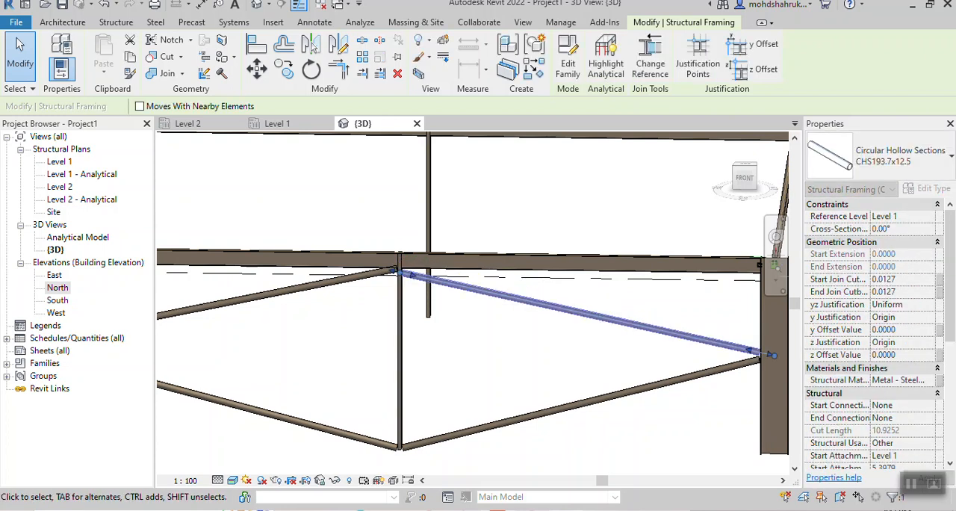
- Raise the upper southeast brace's inner end along the mid-span column so it lines up with the opposite brace beneath the beam
{"action": "scroll", "coordinate": [404, 269], "scroll_direction": "up", "scroll_amount": 2}
{"action": "scroll", "coordinate": [409, 237], "scroll_direction": "up", "scroll_amount": 2}
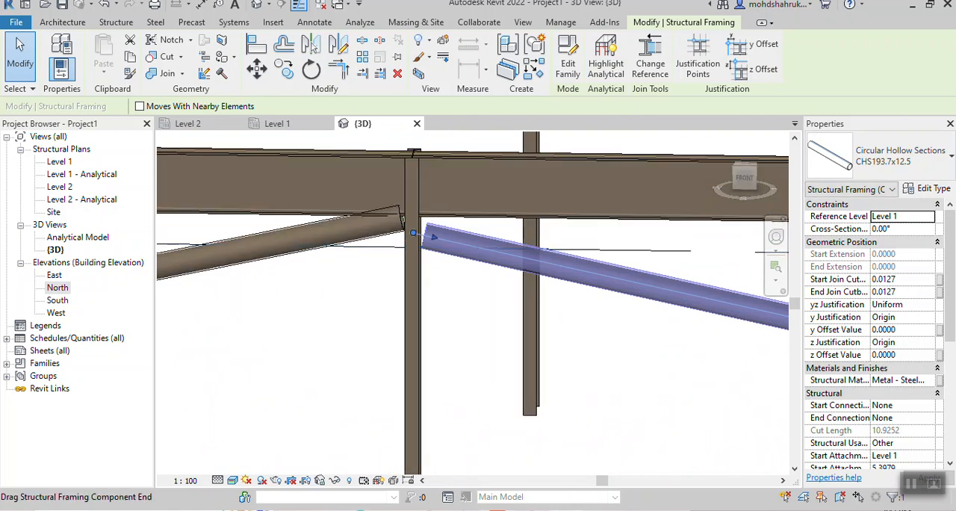
{"action": "left_click_drag", "start_coordinate": [413, 233], "coordinate": [414, 216]}
{"action": "left_click", "coordinate": [670, 385]}
{"action": "scroll", "coordinate": [671, 386], "scroll_direction": "down", "scroll_amount": 3}
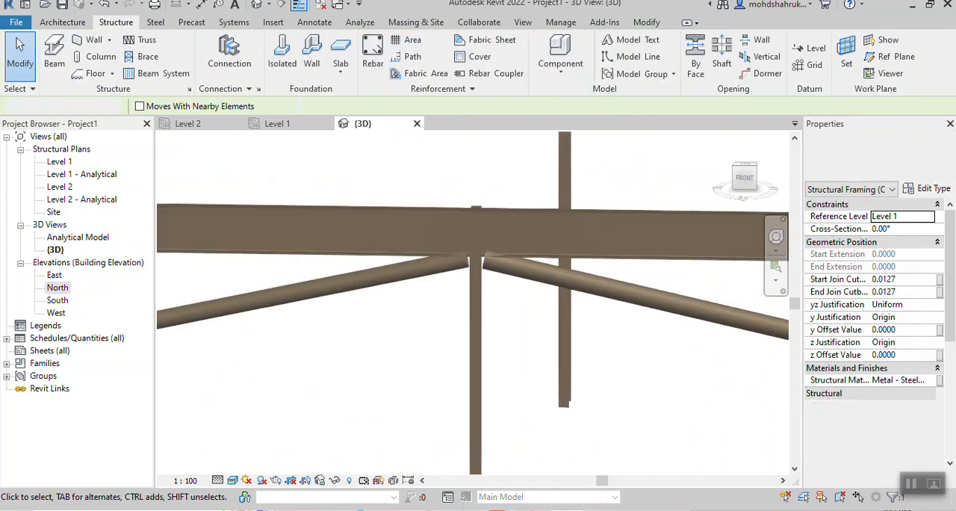
- Try to mirror the four south-side braces to the north side about an axis drawn through the end frame's apex, parallel to the south beam
{"action": "middle_click_drag", "start_coordinate": [671, 386], "coordinate": [456, 219]}
{"action": "scroll", "coordinate": [541, 299], "scroll_direction": "down", "scroll_amount": 1}
{"action": "middle_click_drag", "start_coordinate": [541, 299], "coordinate": [419, 273]}
{"action": "scroll", "coordinate": [364, 299], "scroll_direction": "down", "scroll_amount": 3}
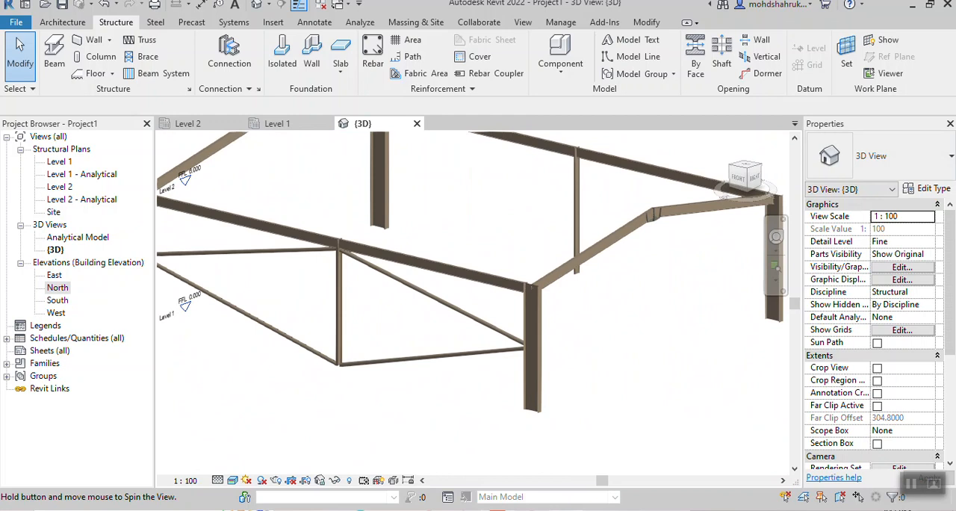
{"action": "scroll", "coordinate": [508, 241], "scroll_direction": "down", "scroll_amount": 3}
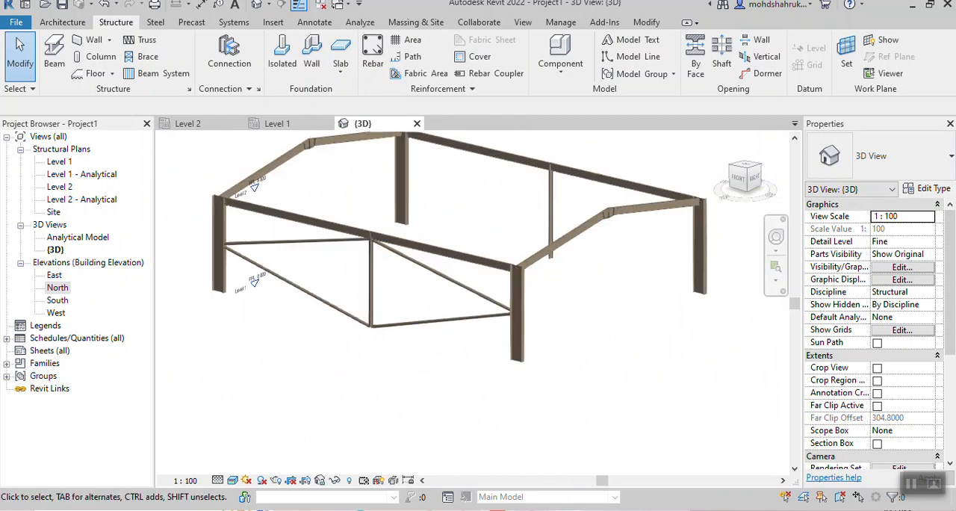
{"action": "middle_click_drag", "start_coordinate": [500, 258], "coordinate": [515, 288], "text": "shift"}
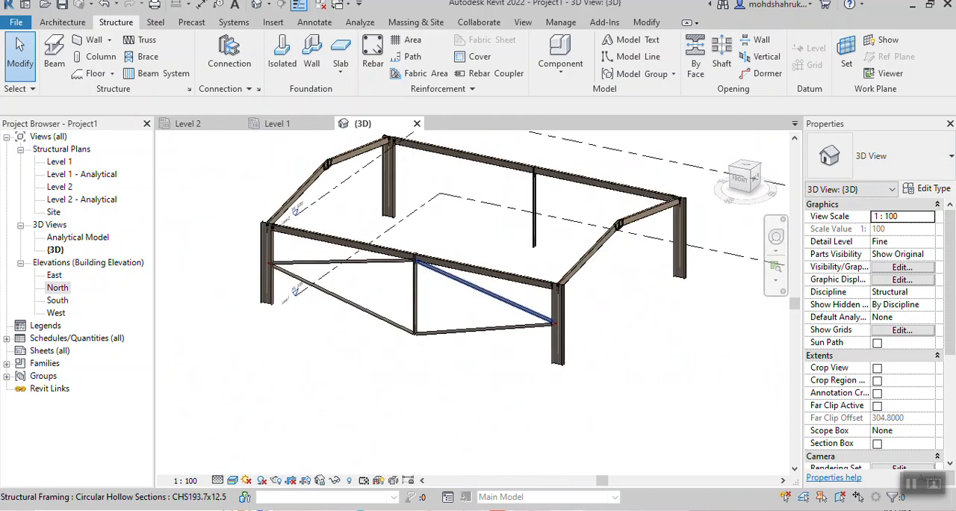
{"action": "left_click", "coordinate": [485, 291]}
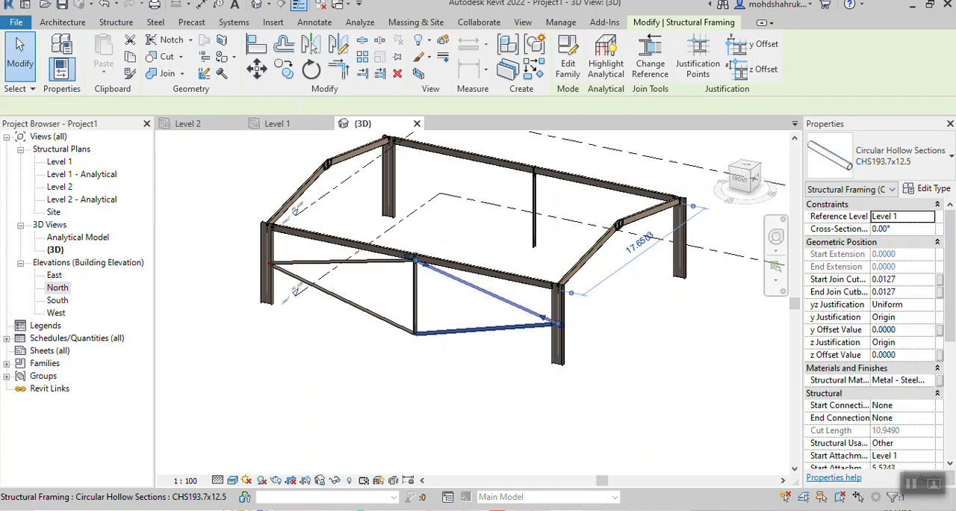
{"action": "left_click", "coordinate": [478, 329], "text": "ctrl"}
{"action": "left_click", "coordinate": [360, 261], "text": "ctrl"}
{"action": "left_click", "coordinate": [357, 305], "text": "ctrl"}
{"action": "scroll", "coordinate": [435, 317], "scroll_direction": "up", "scroll_amount": 3}
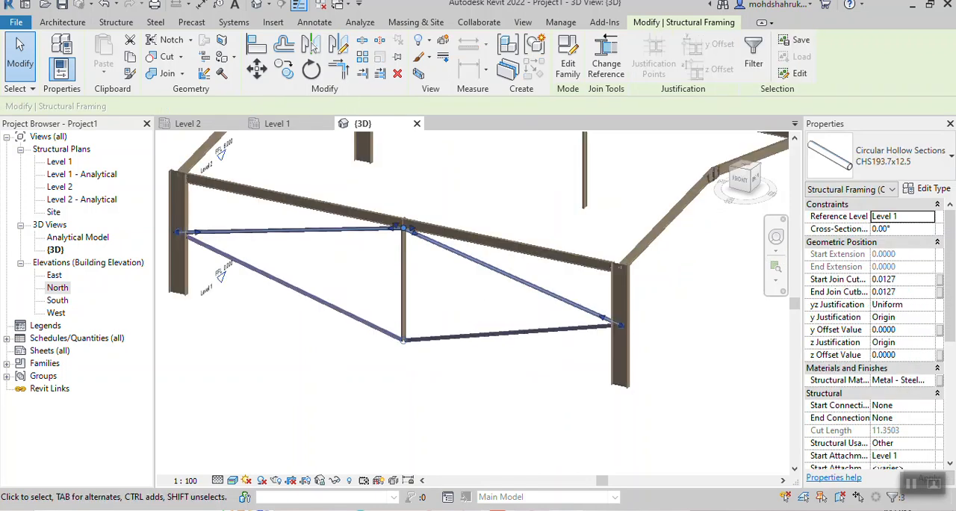
{"action": "middle_click_drag", "start_coordinate": [448, 314], "coordinate": [313, 358], "text": "shift"}
{"action": "left_click", "coordinate": [745, 169]}
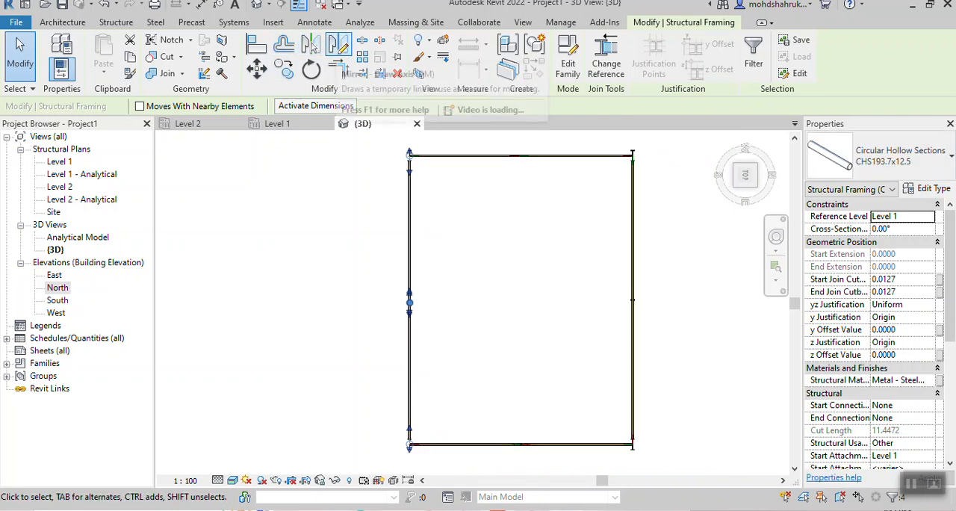
{"action": "left_click", "coordinate": [337, 46]}
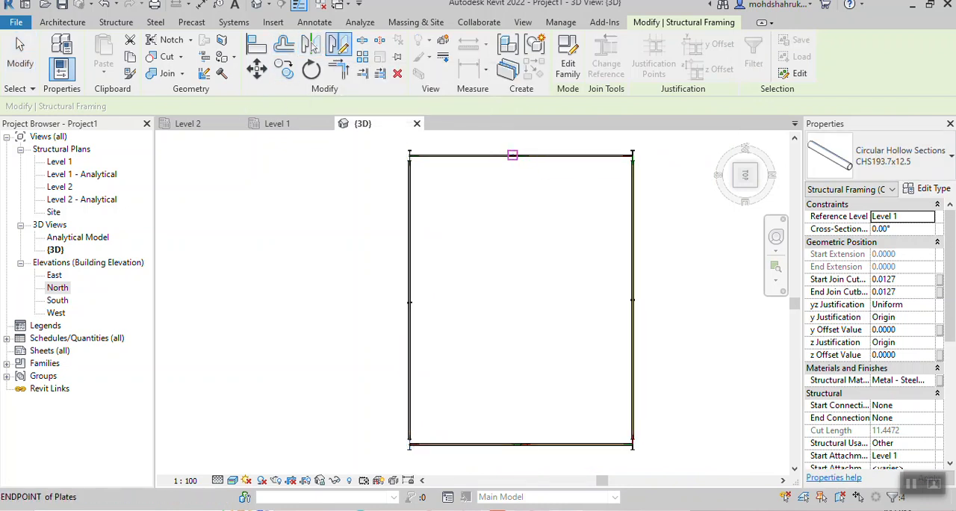
{"action": "scroll", "coordinate": [514, 155], "scroll_direction": "up", "scroll_amount": 6}
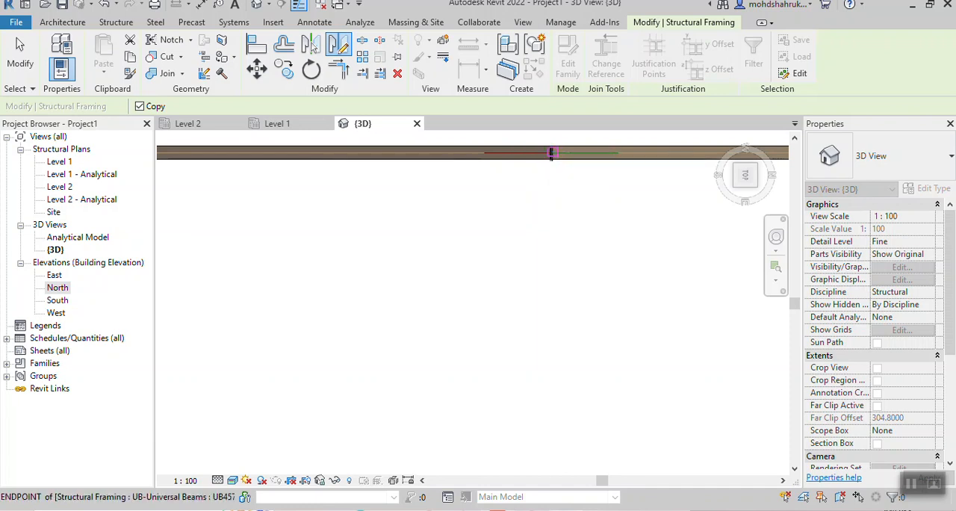
{"action": "scroll", "coordinate": [552, 157], "scroll_direction": "up", "scroll_amount": 6}
{"action": "scroll", "coordinate": [552, 158], "scroll_direction": "down", "scroll_amount": 1}
{"action": "middle_click_drag", "start_coordinate": [552, 157], "coordinate": [546, 275]}
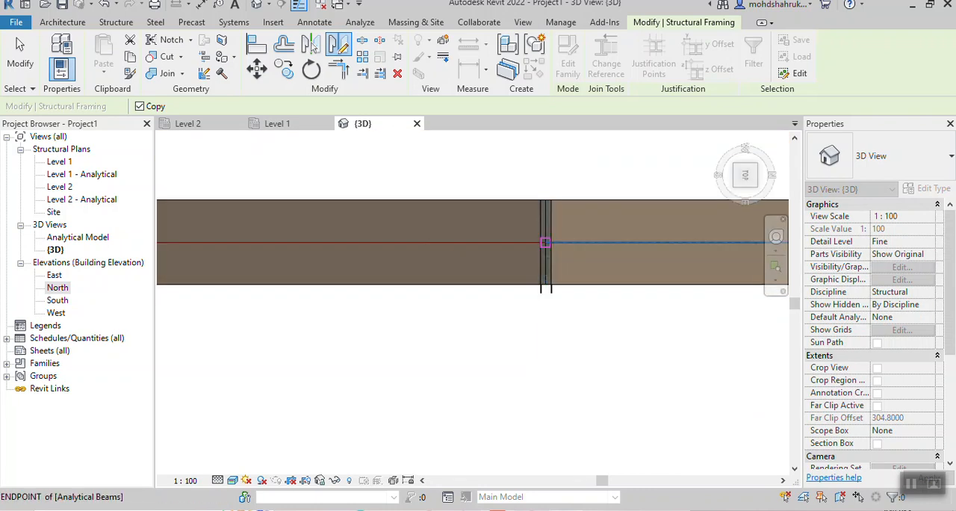
{"action": "scroll", "coordinate": [543, 373], "scroll_direction": "down", "scroll_amount": 4}
{"action": "middle_click_drag", "start_coordinate": [543, 374], "coordinate": [550, 108]}
{"action": "scroll", "coordinate": [555, 311], "scroll_direction": "down", "scroll_amount": 2}
{"action": "scroll", "coordinate": [559, 347], "scroll_direction": "down", "scroll_amount": 5}
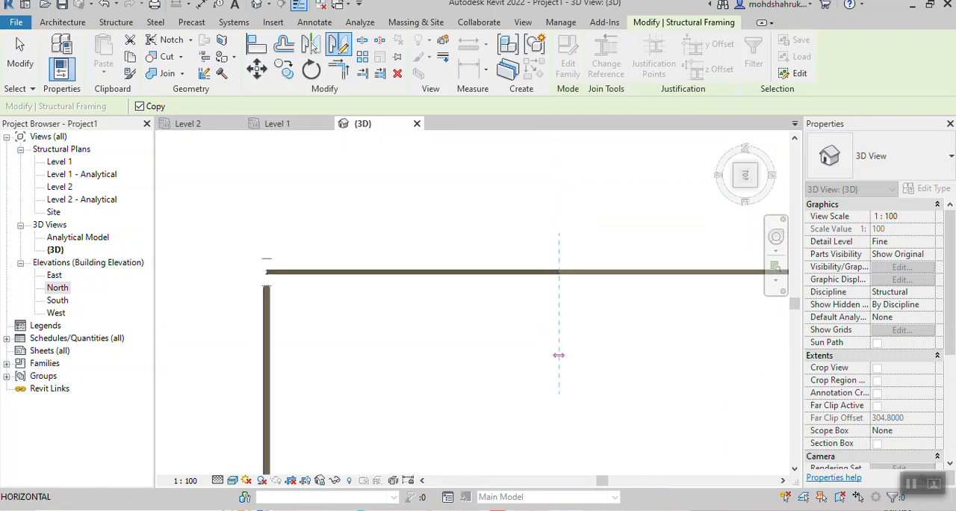
{"action": "middle_click_drag", "start_coordinate": [559, 348], "coordinate": [545, 154]}
{"action": "middle_click_drag", "start_coordinate": [544, 384], "coordinate": [544, 391]}
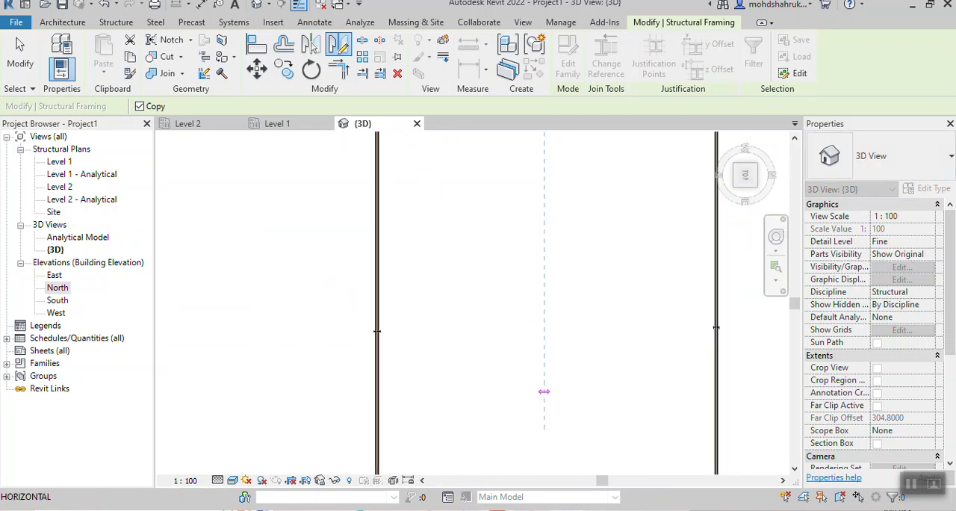
{"action": "left_click", "coordinate": [544, 391]}
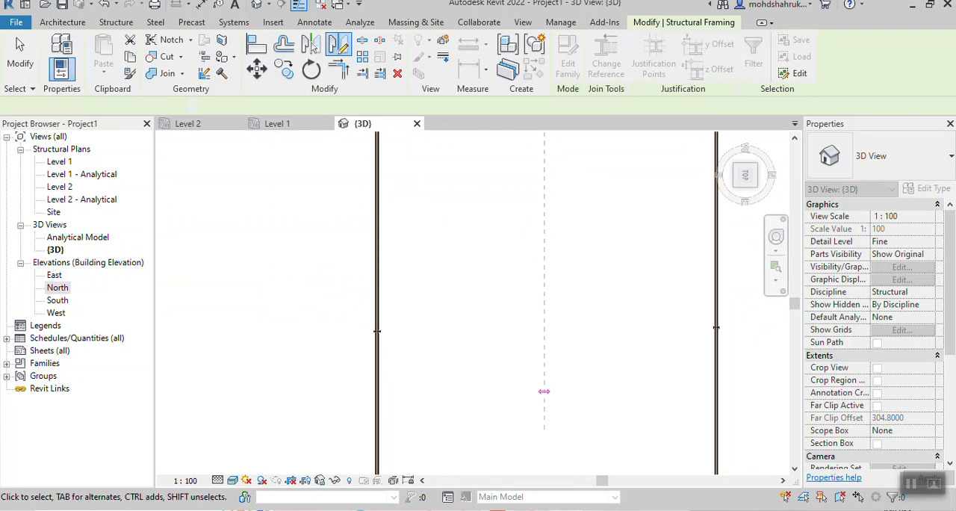
{"action": "scroll", "coordinate": [646, 254], "scroll_direction": "down", "scroll_amount": 1}
{"action": "middle_click_drag", "start_coordinate": [703, 320], "coordinate": [556, 396]}
{"action": "key", "text": "Escape"}
- Inspect the mirrored north-side braces at the mid-span column and compare the mirror axis position at the apex haunch
{"action": "scroll", "coordinate": [568, 220], "scroll_direction": "up", "scroll_amount": 6}
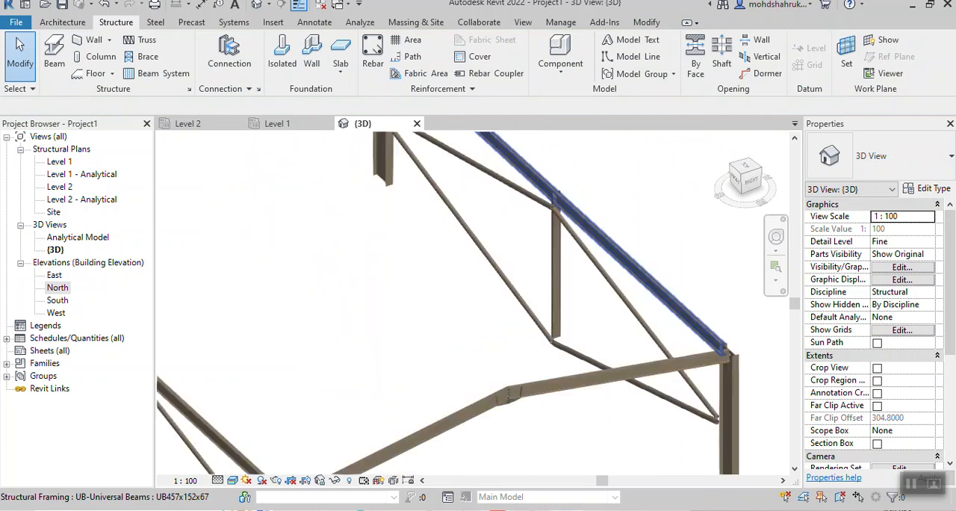
{"action": "scroll", "coordinate": [526, 186], "scroll_direction": "down", "scroll_amount": 5}
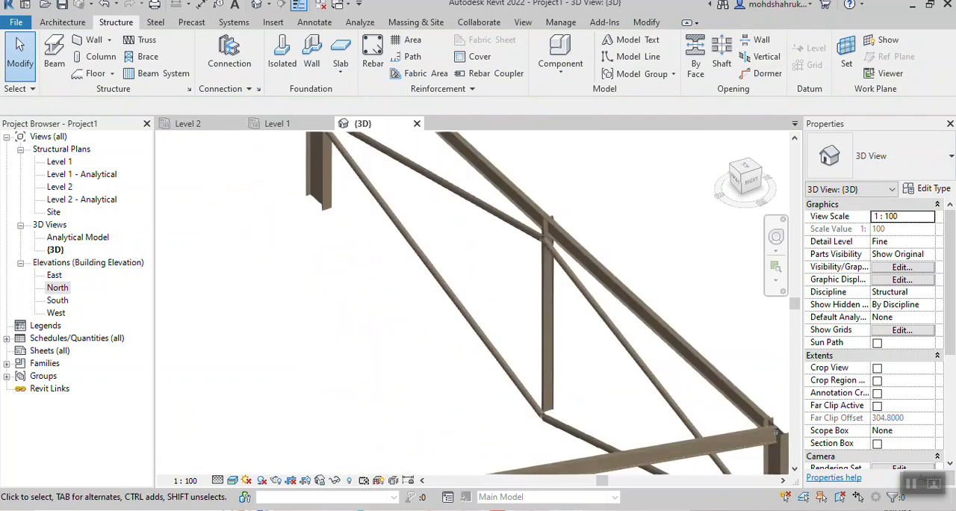
{"action": "scroll", "coordinate": [409, 318], "scroll_direction": "up", "scroll_amount": 4}
{"action": "scroll", "coordinate": [409, 317], "scroll_direction": "up", "scroll_amount": 8}
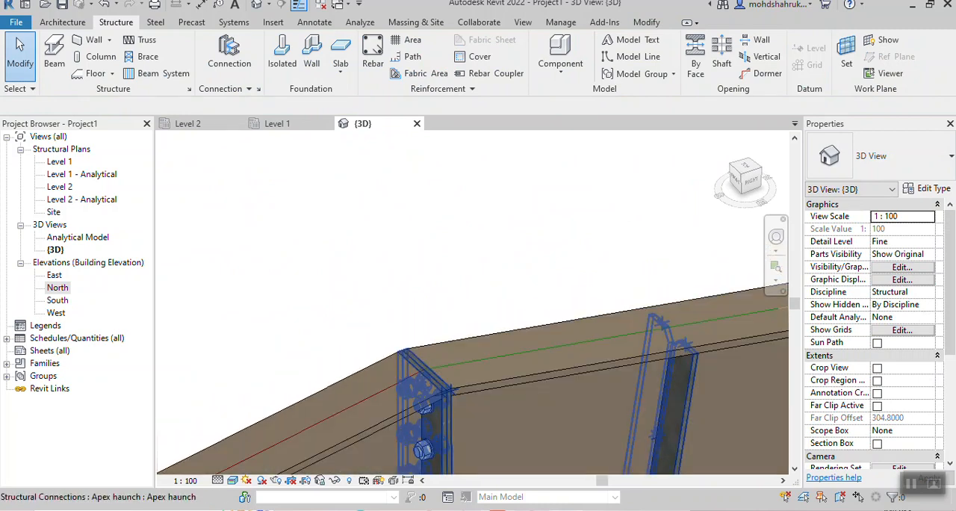
{"action": "scroll", "coordinate": [447, 421], "scroll_direction": "up", "scroll_amount": 3}
{"action": "scroll", "coordinate": [447, 420], "scroll_direction": "down", "scroll_amount": 2}
{"action": "scroll", "coordinate": [587, 369], "scroll_direction": "down", "scroll_amount": 5}
{"action": "middle_click_drag", "start_coordinate": [586, 369], "coordinate": [460, 136]}
{"action": "scroll", "coordinate": [556, 351], "scroll_direction": "down", "scroll_amount": 2}
{"action": "scroll", "coordinate": [553, 366], "scroll_direction": "down", "scroll_amount": 2}
{"action": "middle_click_drag", "start_coordinate": [553, 366], "coordinate": [455, 140]}
{"action": "scroll", "coordinate": [549, 332], "scroll_direction": "down", "scroll_amount": 4}
{"action": "middle_click_drag", "start_coordinate": [549, 332], "coordinate": [460, 167]}
{"action": "scroll", "coordinate": [236, 245], "scroll_direction": "up", "scroll_amount": 5}
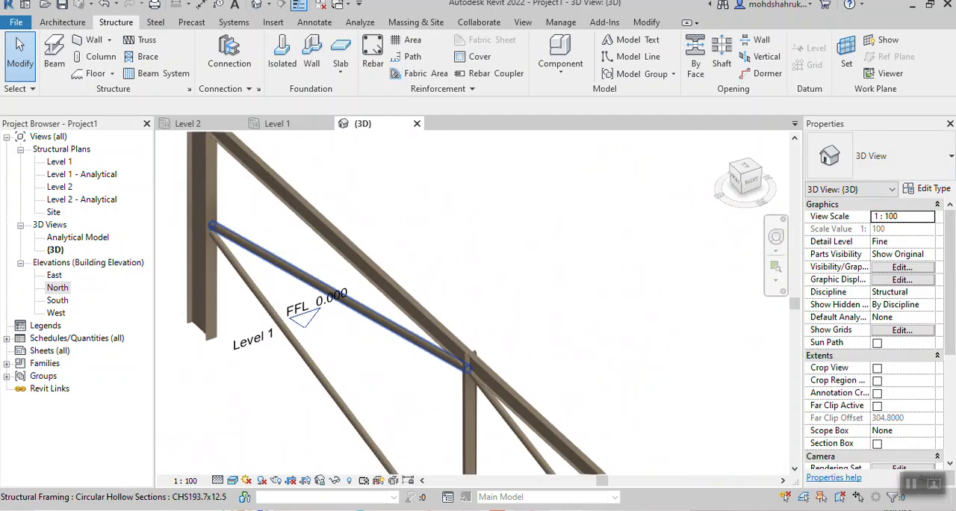
- Check the mirrored braces' ends against the northeast corner column and undo the mirroring
{"action": "scroll", "coordinate": [697, 259], "scroll_direction": "down", "scroll_amount": 3}
{"action": "scroll", "coordinate": [696, 258], "scroll_direction": "down", "scroll_amount": 1}
{"action": "middle_click_drag", "start_coordinate": [696, 259], "coordinate": [231, 113]}
{"action": "scroll", "coordinate": [657, 224], "scroll_direction": "down", "scroll_amount": 1}
{"action": "middle_click_drag", "start_coordinate": [657, 224], "coordinate": [515, 254]}
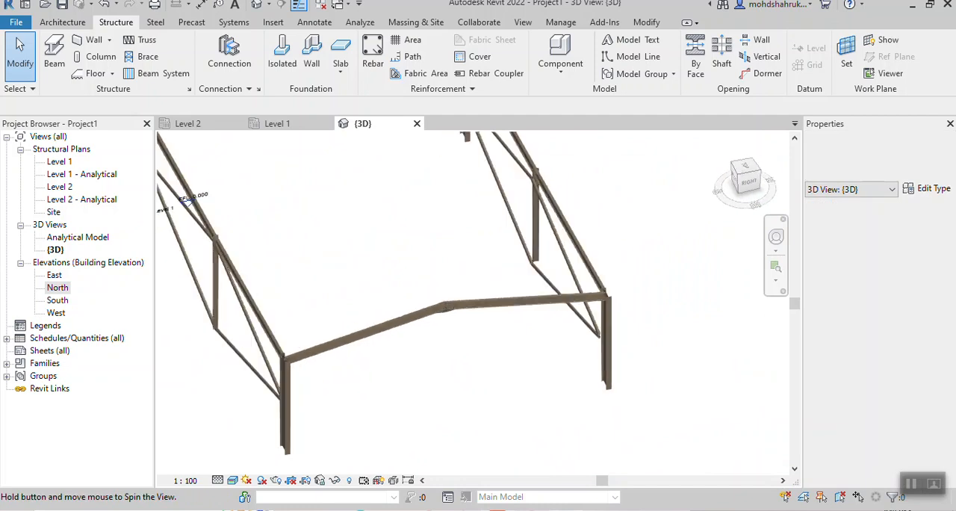
{"action": "middle_click_drag", "start_coordinate": [602, 294], "coordinate": [562, 308], "text": "shift"}
{"action": "scroll", "coordinate": [559, 321], "scroll_direction": "up", "scroll_amount": 4}
{"action": "scroll", "coordinate": [558, 321], "scroll_direction": "down", "scroll_amount": 2}
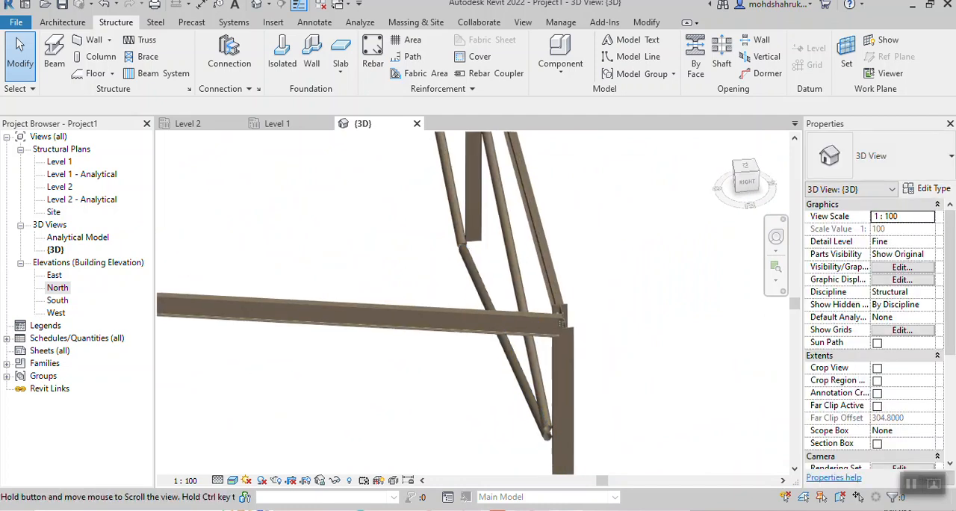
{"action": "scroll", "coordinate": [558, 321], "scroll_direction": "down", "scroll_amount": 3}
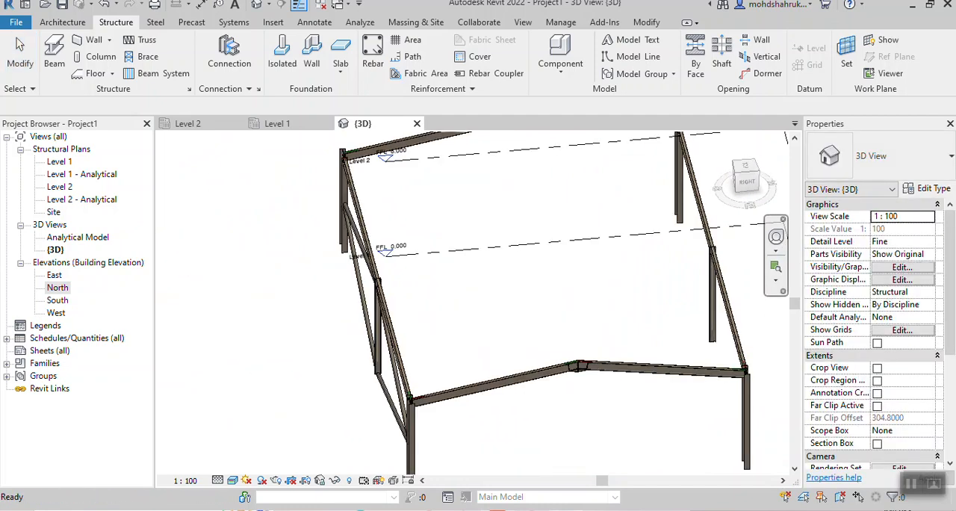
{"action": "scroll", "coordinate": [629, 312], "scroll_direction": "down", "scroll_amount": 2}
{"action": "middle_click_drag", "start_coordinate": [539, 328], "coordinate": [643, 322], "text": "shift"}
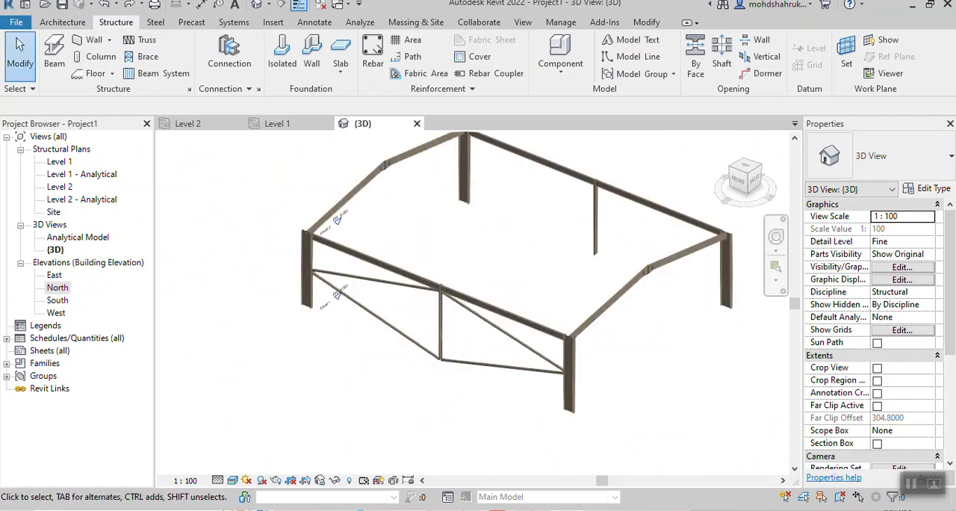
- Change the 3D view's visual style so the southeast bay's steel members display in grey shades
{"action": "scroll", "coordinate": [439, 328], "scroll_direction": "up", "scroll_amount": 3}
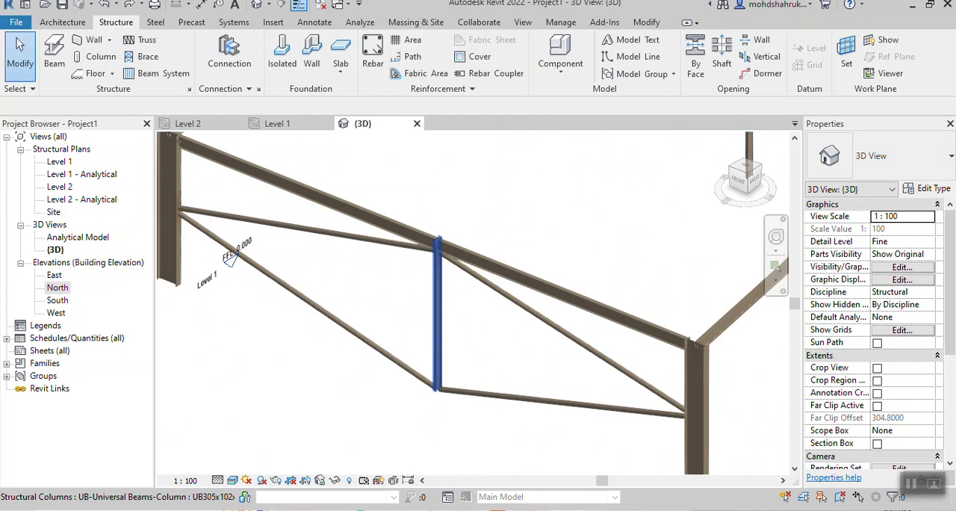
{"action": "scroll", "coordinate": [690, 417], "scroll_direction": "up", "scroll_amount": 3}
{"action": "middle_click_drag", "start_coordinate": [691, 417], "coordinate": [582, 391], "text": "shift"}
{"action": "scroll", "coordinate": [718, 370], "scroll_direction": "down", "scroll_amount": 1}
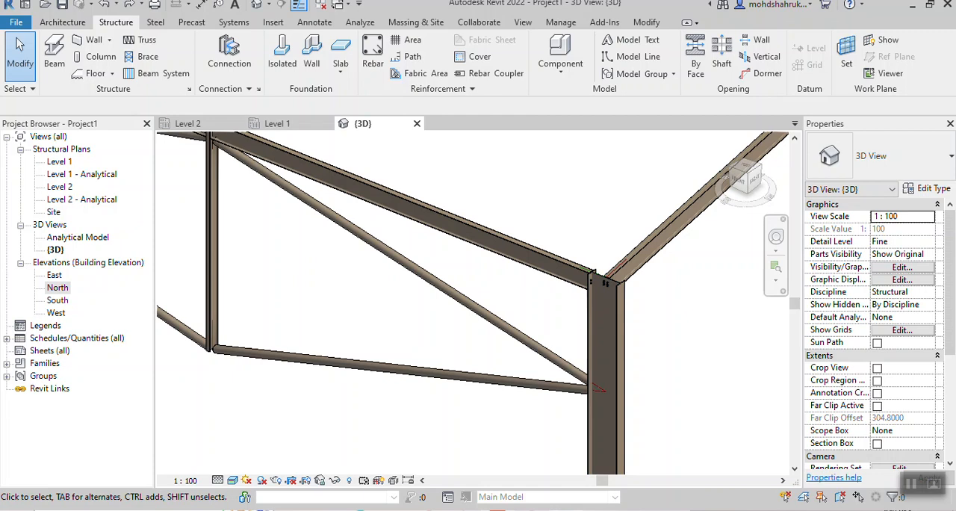
{"action": "left_click", "coordinate": [232, 480]}
{"action": "left_click", "coordinate": [258, 434]}
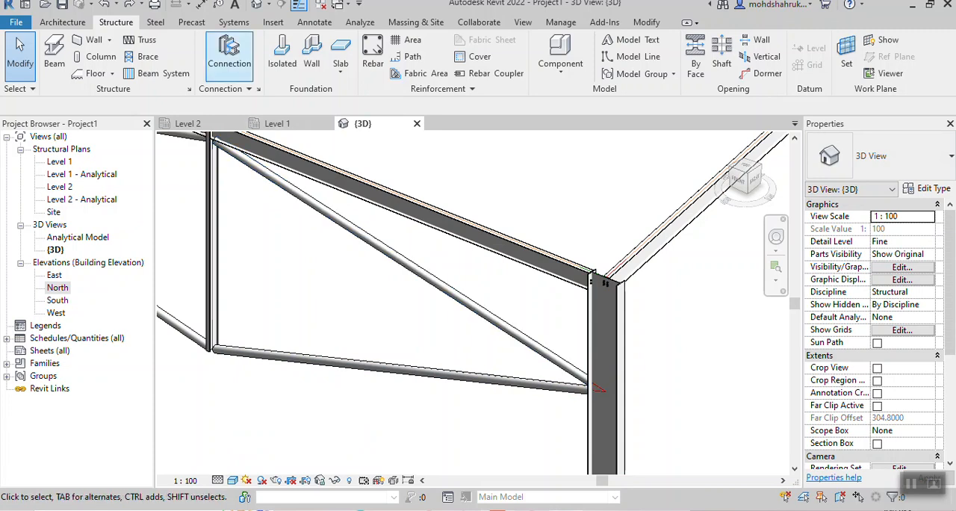
- Join the diagonal and lower braces to the southeast corner column with a Bracing I splice plates double connection
{"action": "left_click", "coordinate": [229, 54]}
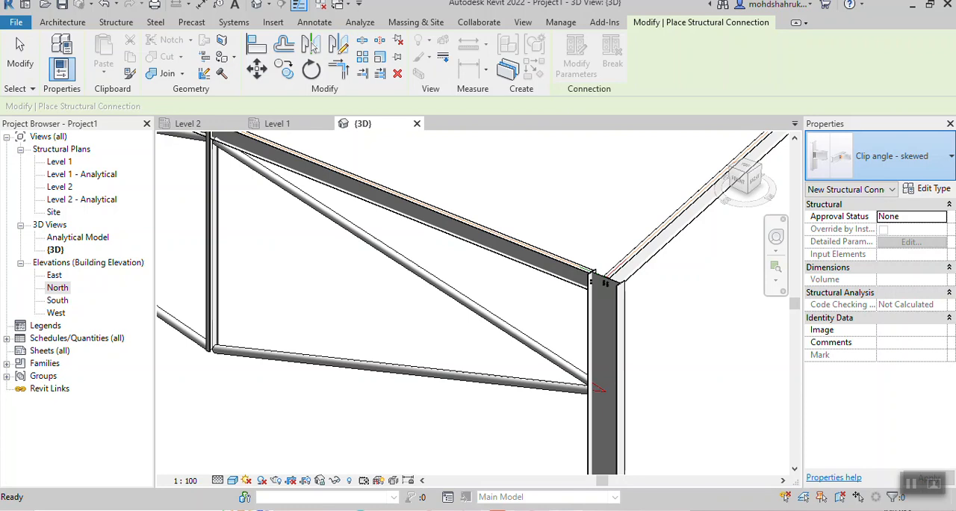
{"action": "left_click", "coordinate": [888, 157]}
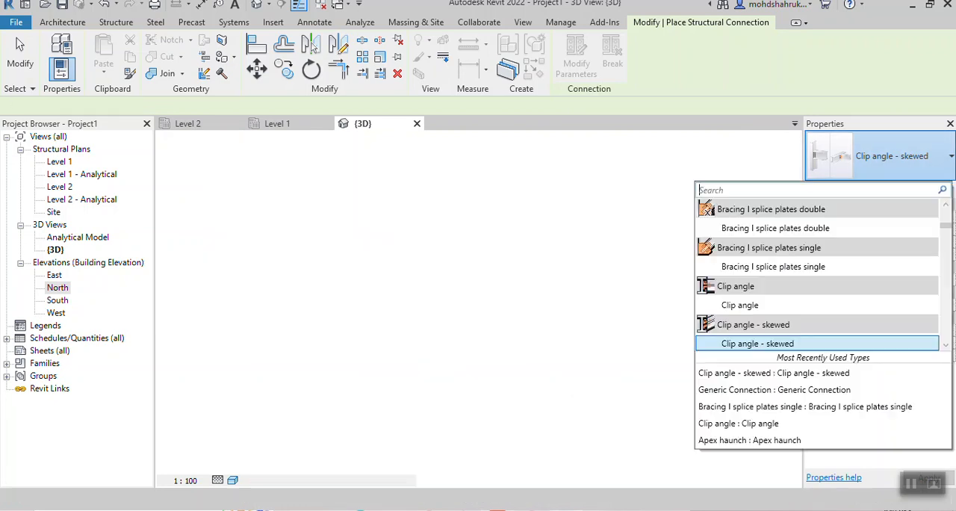
{"action": "scroll", "coordinate": [816, 267], "scroll_direction": "down", "scroll_amount": 2}
{"action": "scroll", "coordinate": [818, 272], "scroll_direction": "up", "scroll_amount": 2}
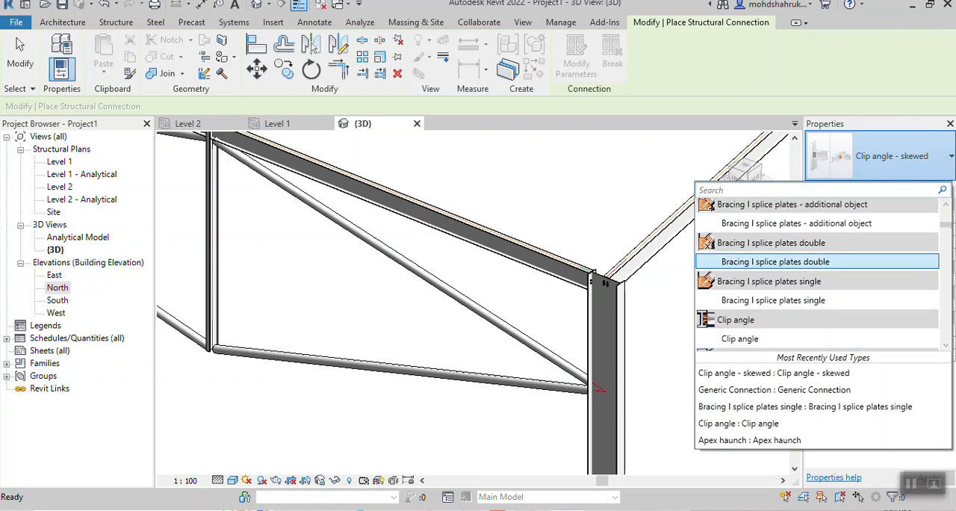
{"action": "scroll", "coordinate": [817, 254], "scroll_direction": "up", "scroll_amount": 2}
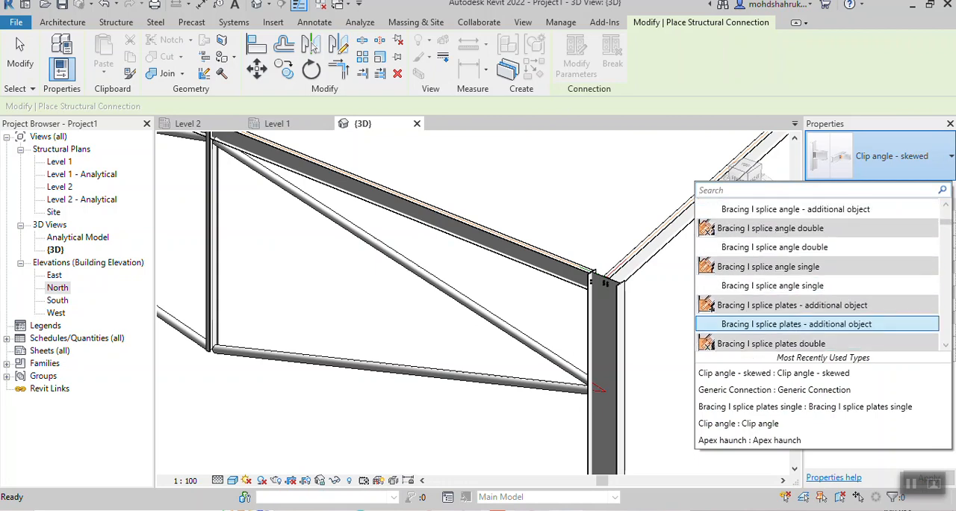
{"action": "scroll", "coordinate": [818, 246], "scroll_direction": "up", "scroll_amount": 1}
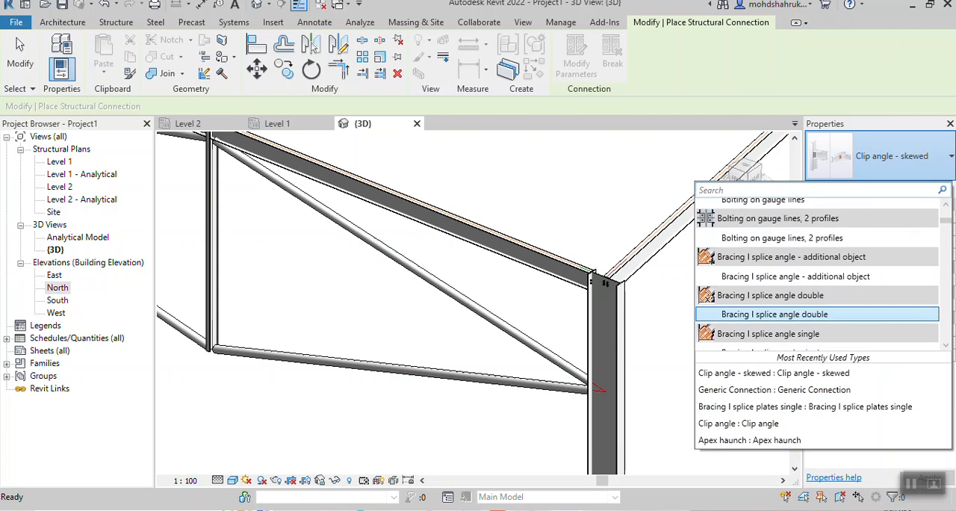
{"action": "scroll", "coordinate": [818, 278], "scroll_direction": "down", "scroll_amount": 1}
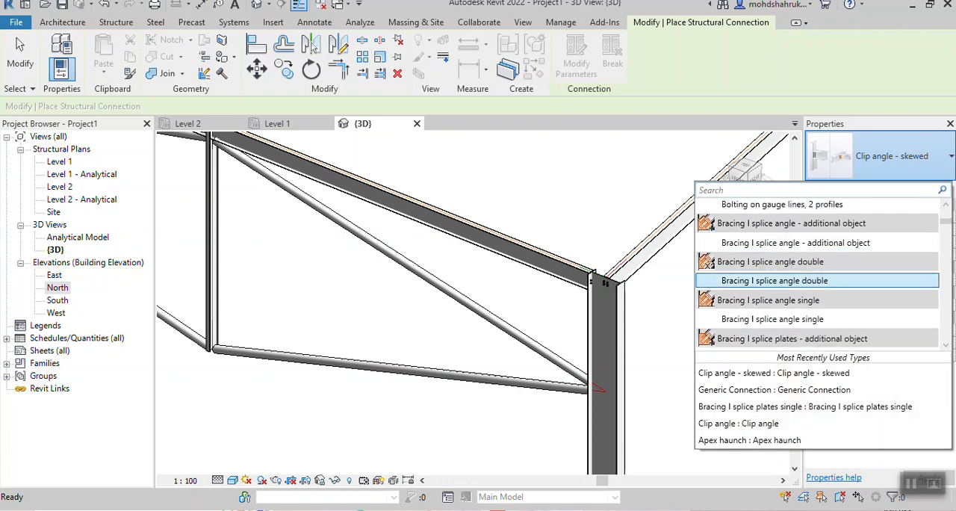
{"action": "scroll", "coordinate": [818, 284], "scroll_direction": "down", "scroll_amount": 2}
{"action": "scroll", "coordinate": [818, 292], "scroll_direction": "down", "scroll_amount": 1}
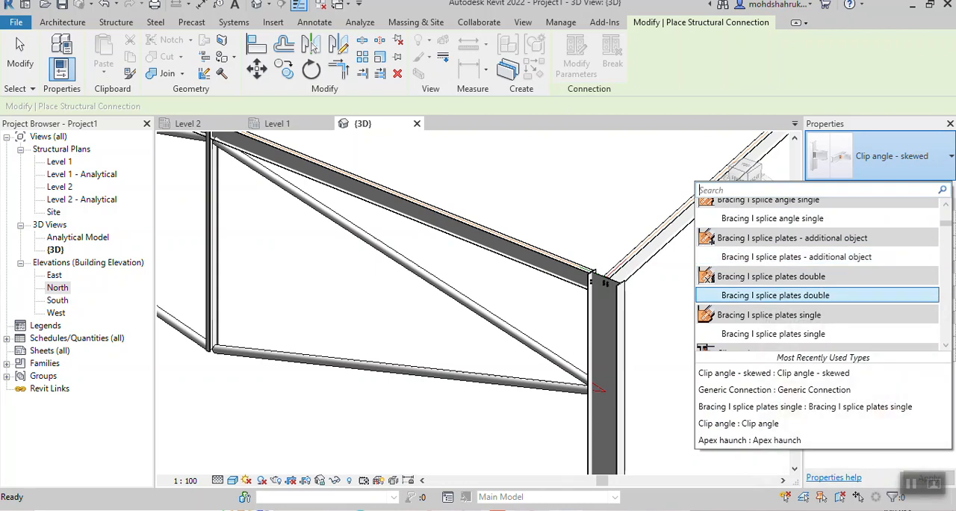
{"action": "mouse_move", "coordinate": [777, 295]}
{"action": "left_click", "coordinate": [776, 295]}
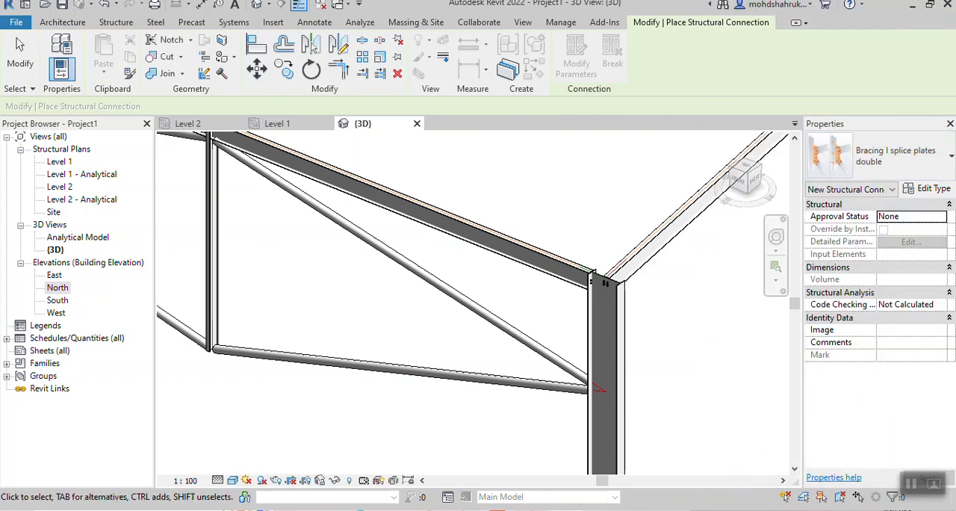
{"action": "scroll", "coordinate": [537, 319], "scroll_direction": "down", "scroll_amount": 2}
{"action": "left_click", "coordinate": [524, 329]}
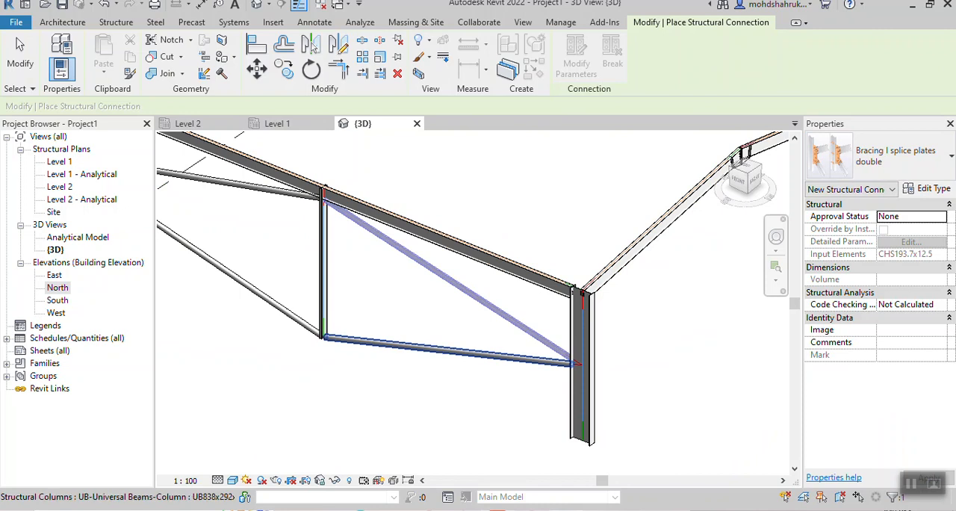
{"action": "left_click", "coordinate": [529, 359]}
{"action": "left_click", "coordinate": [587, 351]}
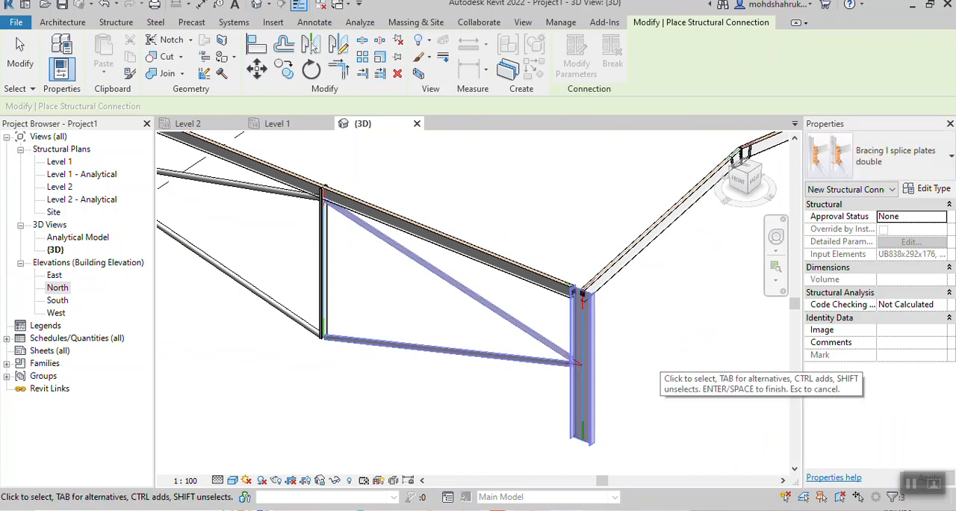
{"action": "key", "text": "Return"}
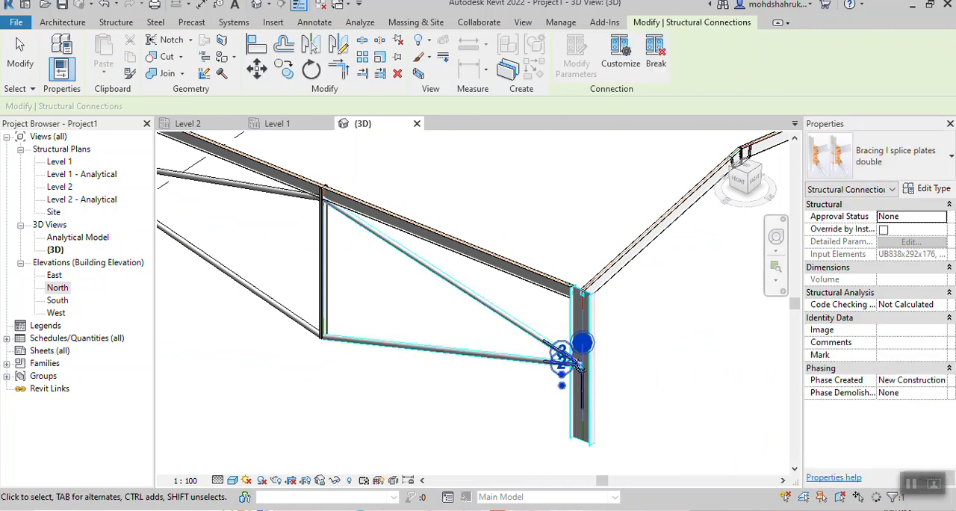
{"action": "key", "text": "Escape"}
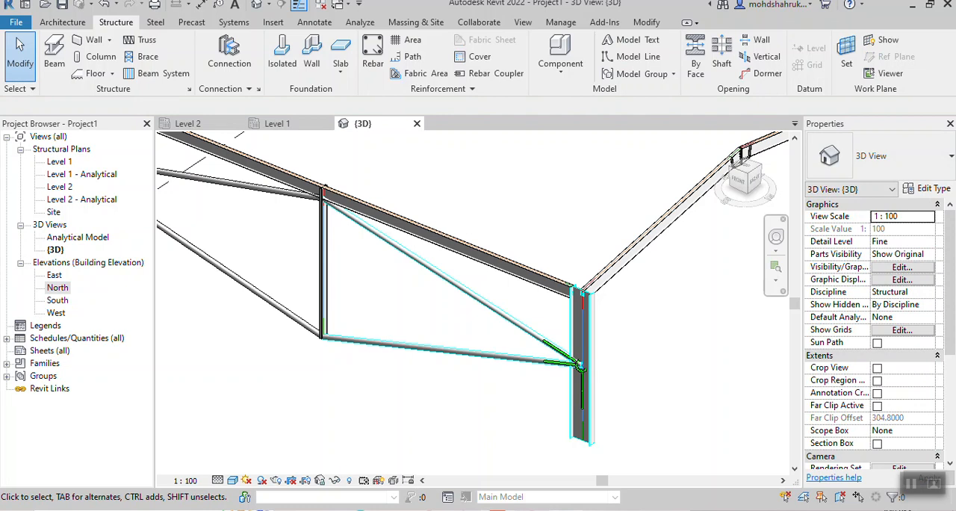
- Inspect the splice plates and bolts at the southeast corner column and the lower braces' ends at the mid-span column's foot
{"action": "scroll", "coordinate": [605, 284], "scroll_direction": "up", "scroll_amount": 8}
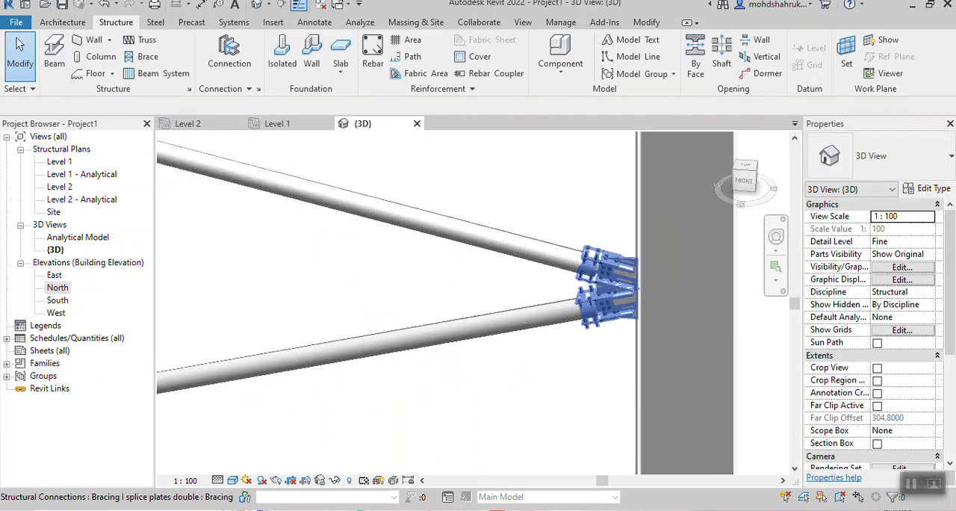
{"action": "scroll", "coordinate": [605, 284], "scroll_direction": "up", "scroll_amount": 5}
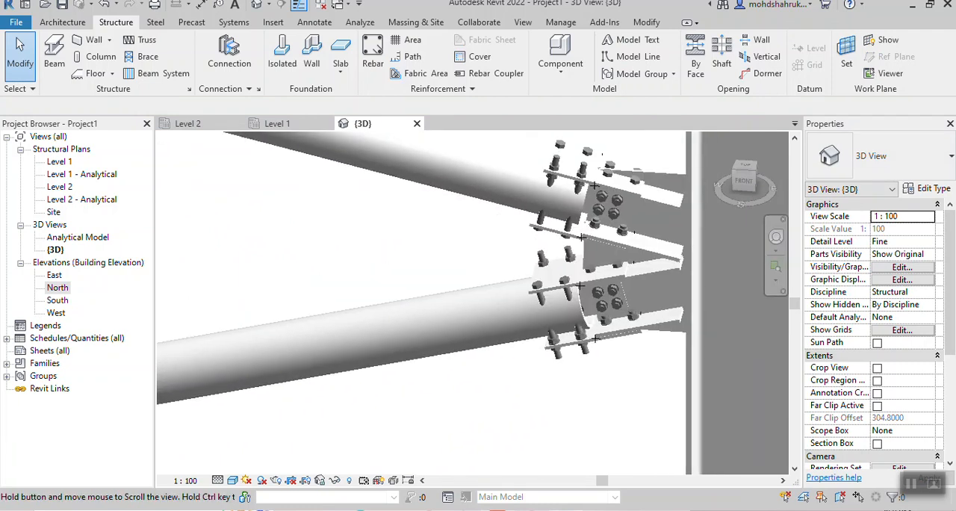
{"action": "middle_click_drag", "start_coordinate": [605, 283], "coordinate": [597, 309]}
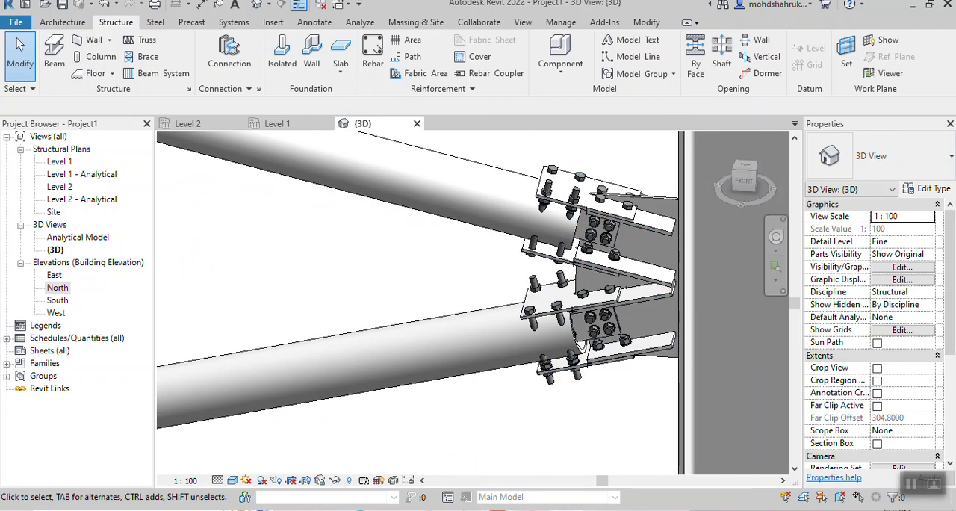
{"action": "scroll", "coordinate": [590, 314], "scroll_direction": "down", "scroll_amount": 3}
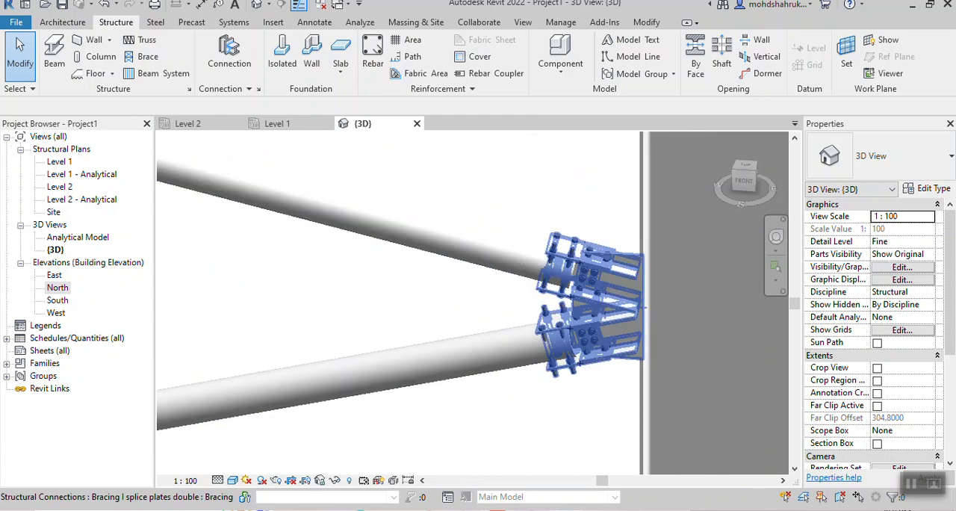
{"action": "scroll", "coordinate": [512, 360], "scroll_direction": "down", "scroll_amount": 5}
{"action": "middle_click_drag", "start_coordinate": [512, 360], "coordinate": [777, 336]}
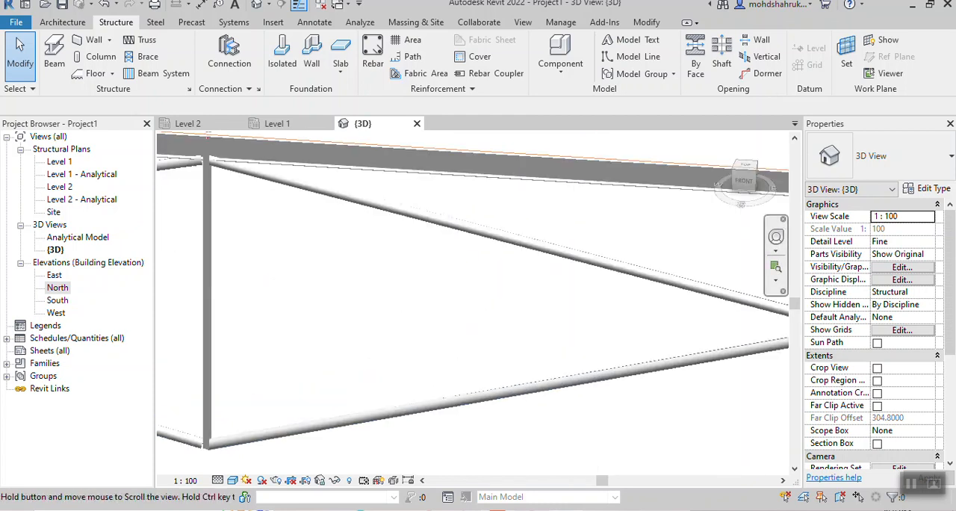
{"action": "scroll", "coordinate": [340, 329], "scroll_direction": "down", "scroll_amount": 2}
{"action": "middle_click_drag", "start_coordinate": [339, 329], "coordinate": [465, 367]}
{"action": "scroll", "coordinate": [378, 452], "scroll_direction": "up", "scroll_amount": 3}
{"action": "middle_click_drag", "start_coordinate": [375, 450], "coordinate": [363, 423]}
{"action": "scroll", "coordinate": [401, 364], "scroll_direction": "up", "scroll_amount": 3}
{"action": "scroll", "coordinate": [377, 390], "scroll_direction": "down", "scroll_amount": 1}
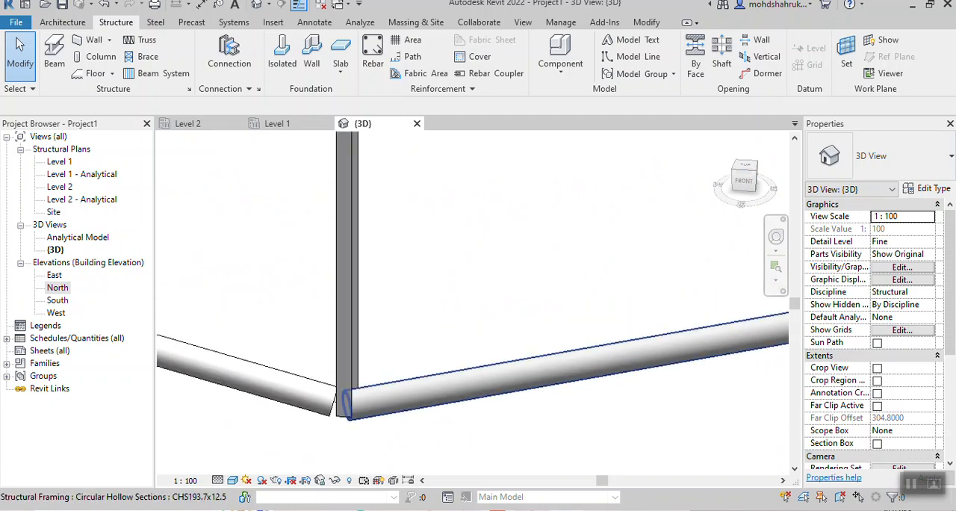
- Join the east lower brace to the mid-span column's foot with a Bracing I splice plates single connection
{"action": "left_click", "coordinate": [229, 56]}
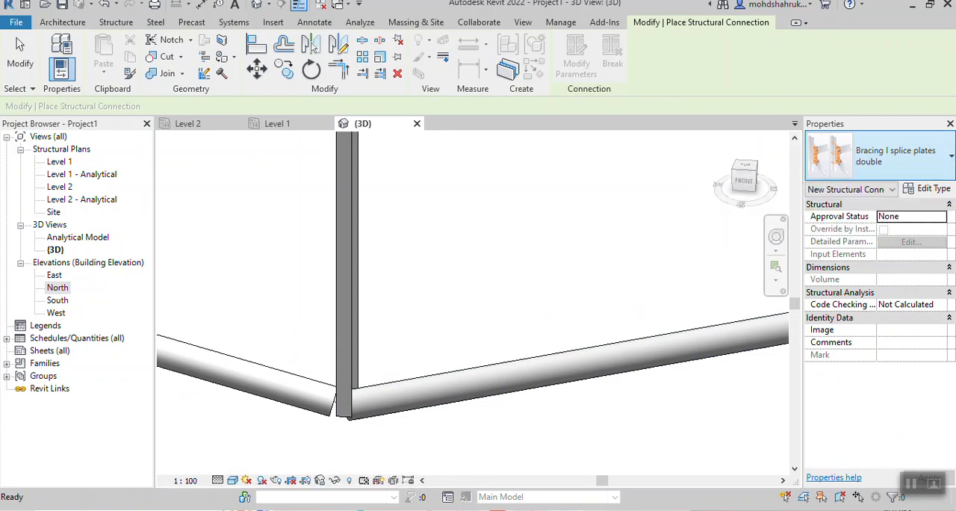
{"action": "left_click", "coordinate": [881, 154]}
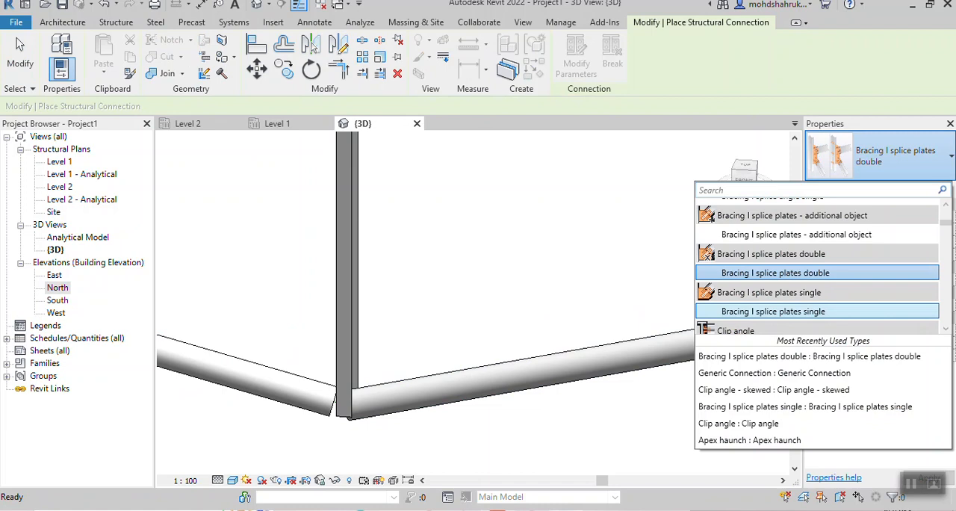
{"action": "left_click", "coordinate": [773, 310]}
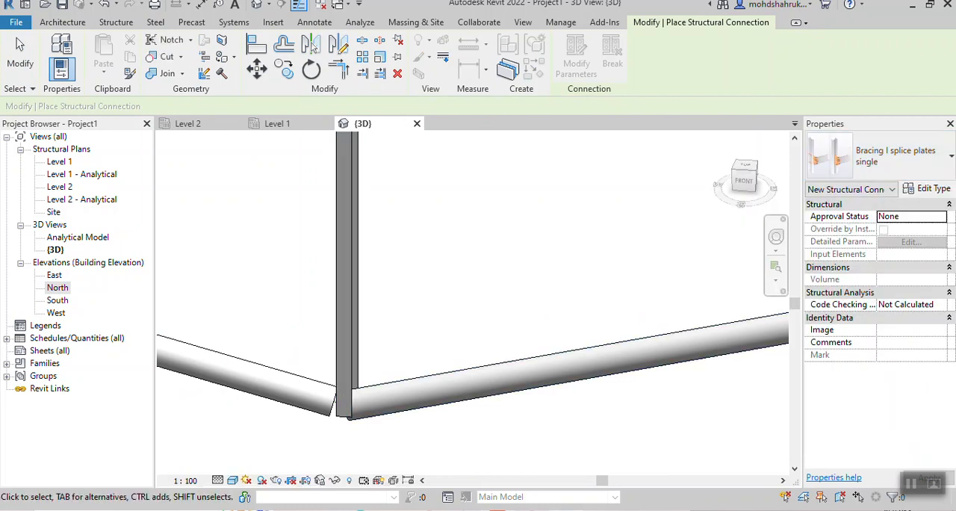
{"action": "left_click", "coordinate": [348, 394]}
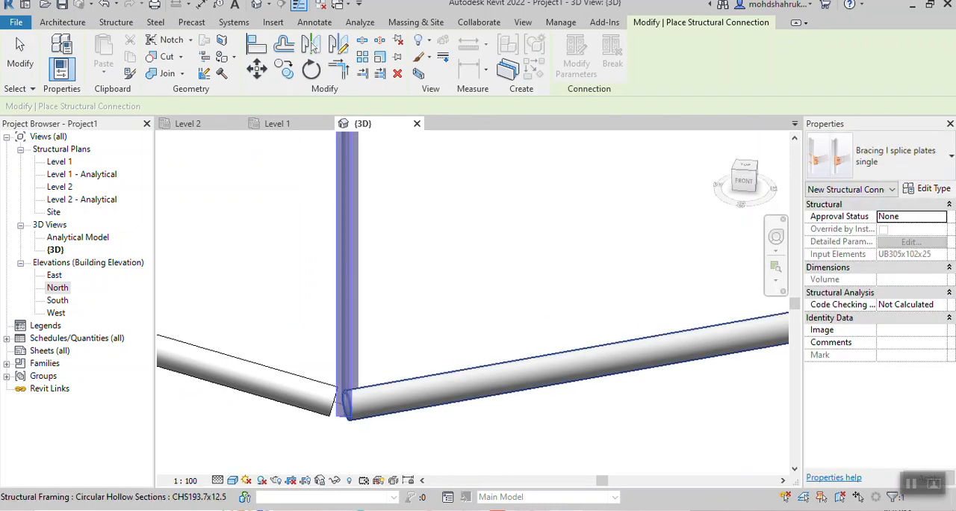
{"action": "left_click", "coordinate": [457, 387]}
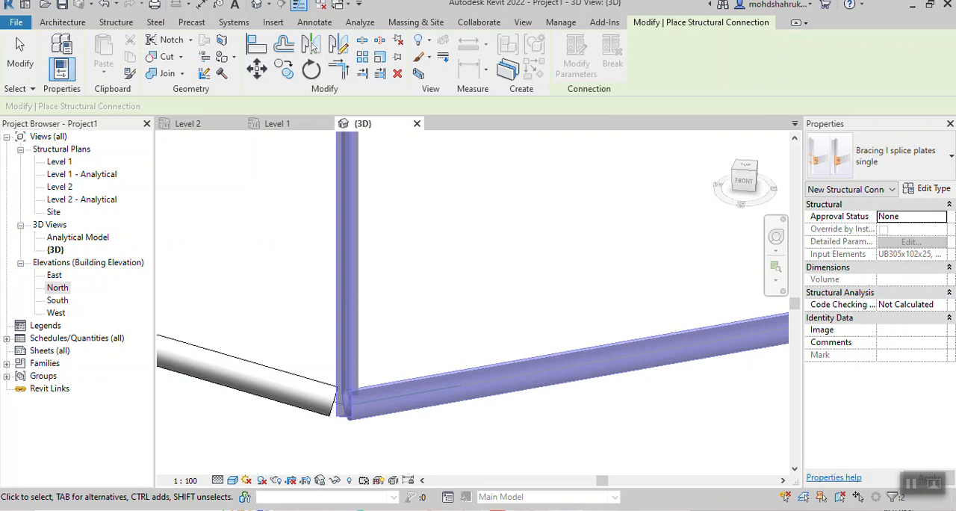
{"action": "key", "text": "Return"}
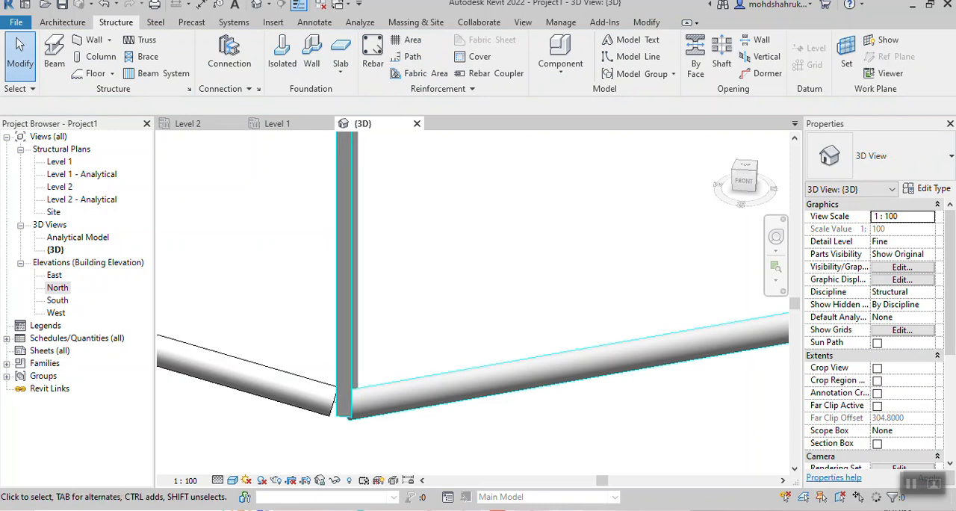
- Join the west lower brace to the mid-span column's foot with a Bracing I splice plates single connection
{"action": "scroll", "coordinate": [477, 296], "scroll_direction": "down", "scroll_amount": 1}
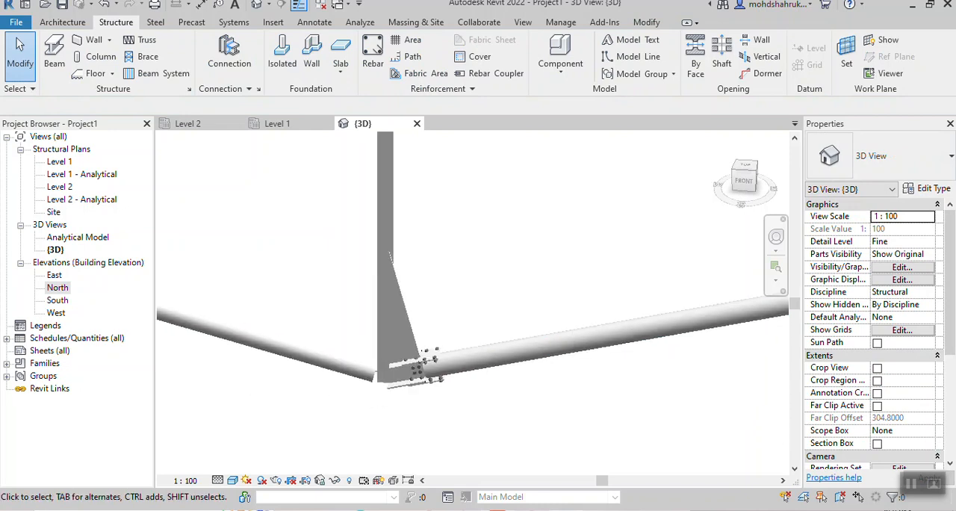
{"action": "middle_click_drag", "start_coordinate": [476, 296], "coordinate": [497, 352], "text": "shift"}
{"action": "scroll", "coordinate": [497, 320], "scroll_direction": "down", "scroll_amount": 2}
{"action": "left_click", "coordinate": [229, 56]}
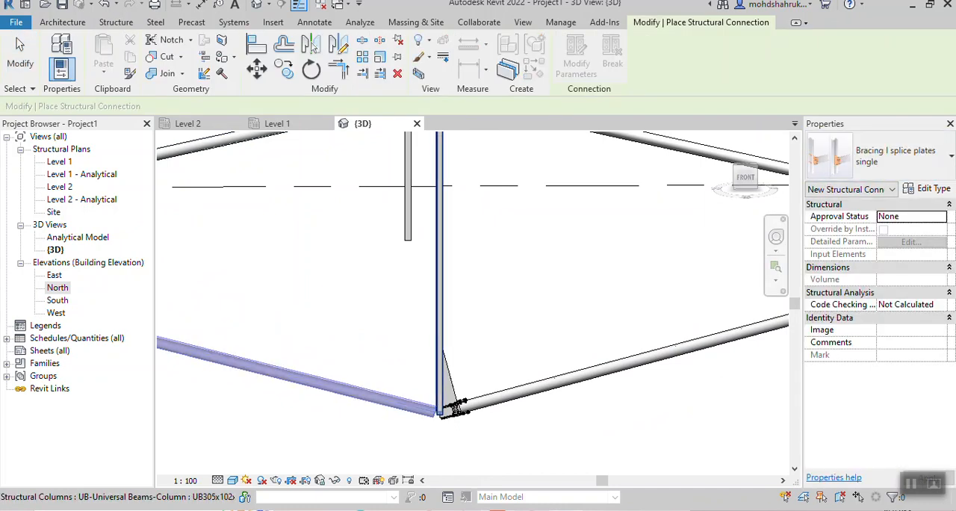
{"action": "left_click", "coordinate": [439, 321], "text": "ctrl"}
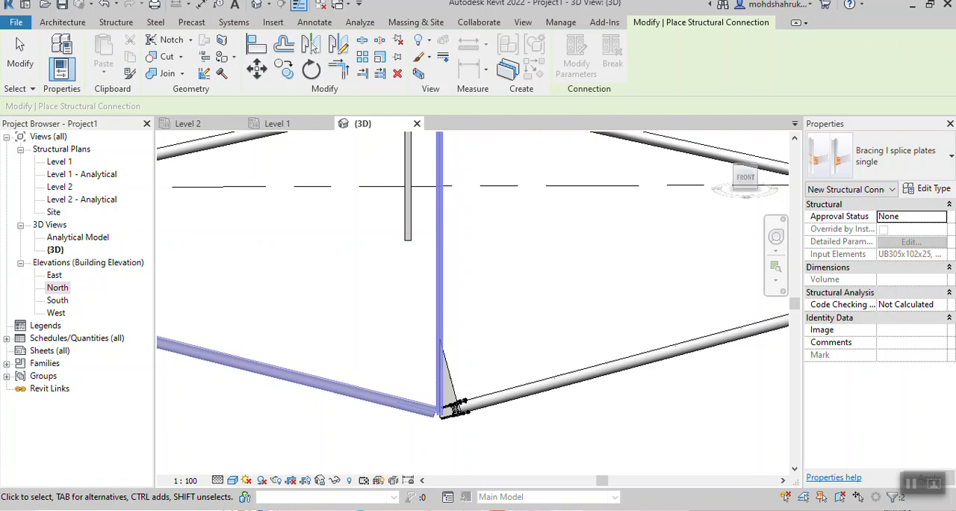
{"action": "key", "text": "Return"}
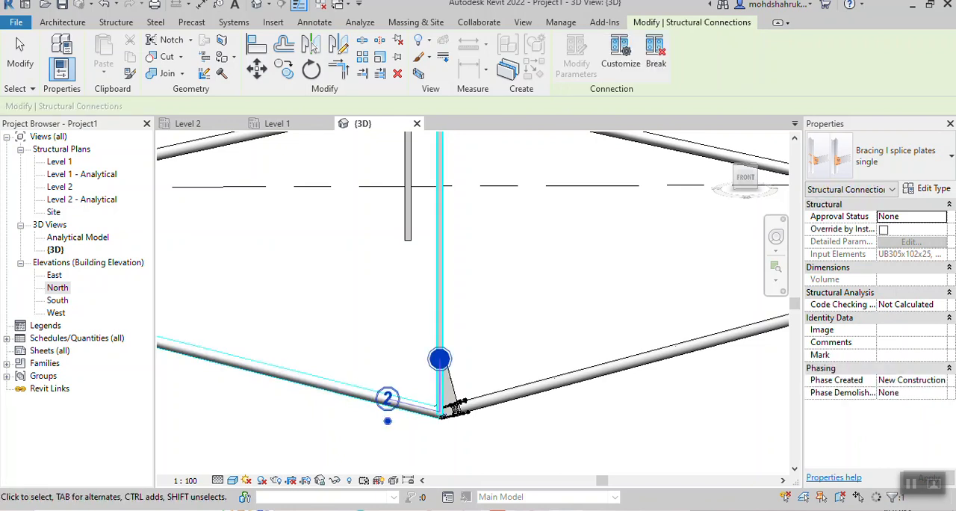
{"action": "key", "text": "Escape"}
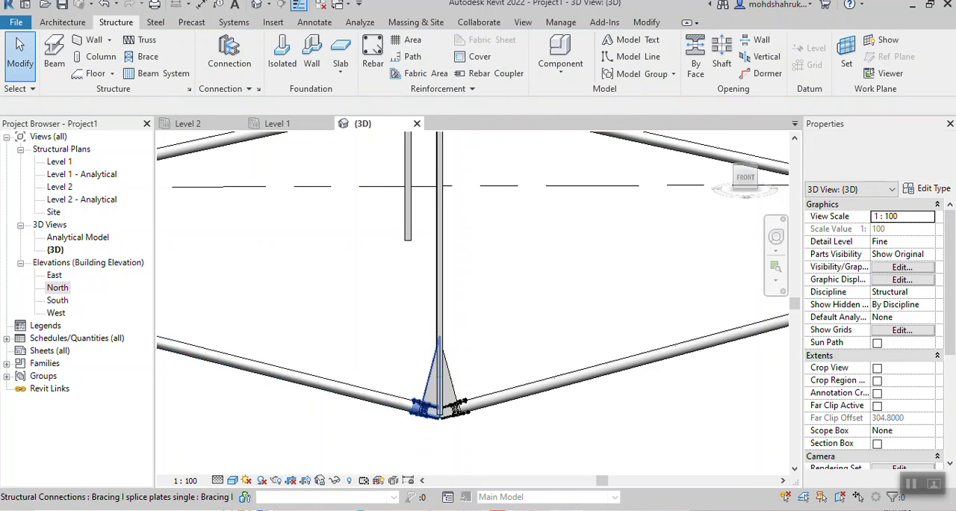
- Join the east upper brace to the mid-span column just below the beam with a Bracing I splice plates single connection
{"action": "scroll", "coordinate": [448, 336], "scroll_direction": "down", "scroll_amount": 1}
{"action": "middle_click_drag", "start_coordinate": [448, 336], "coordinate": [464, 428]}
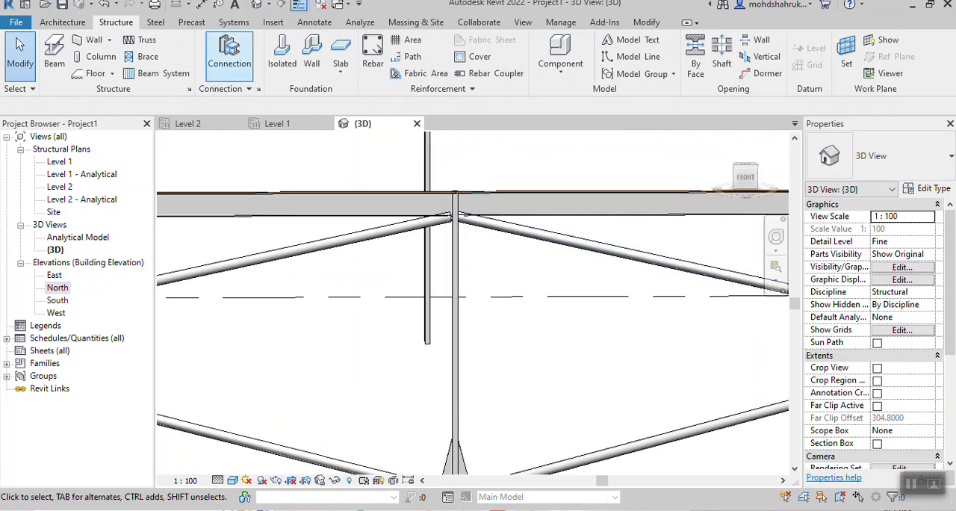
{"action": "left_click", "coordinate": [230, 56]}
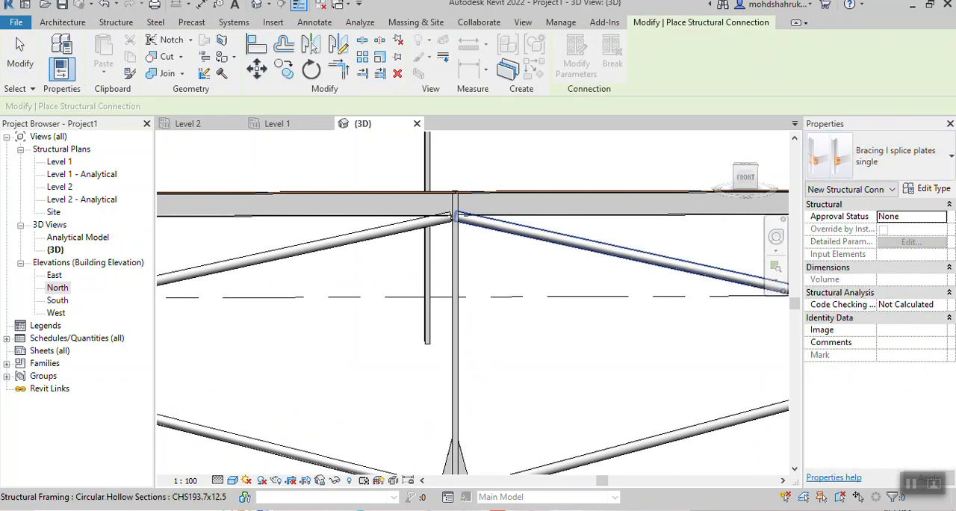
{"action": "left_click", "coordinate": [514, 230]}
{"action": "left_click", "coordinate": [455, 243]}
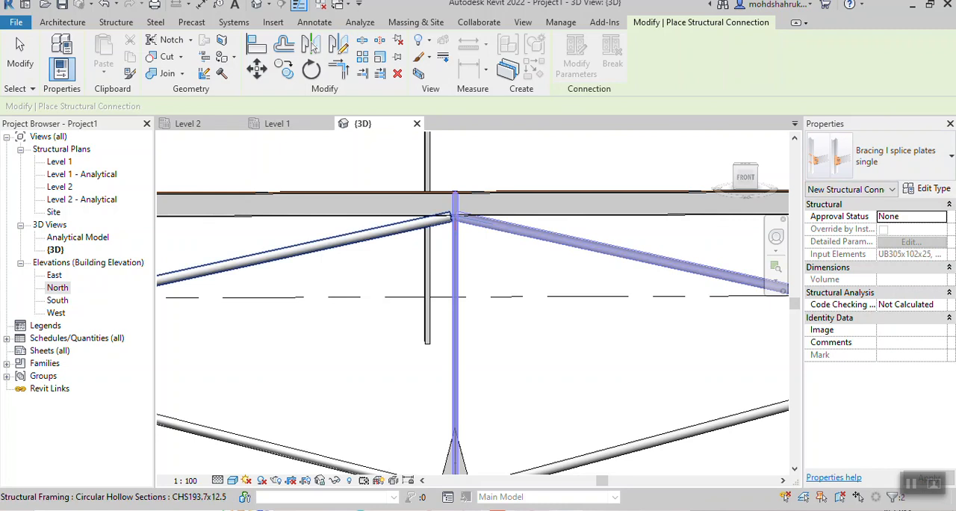
{"action": "key", "text": "Return"}
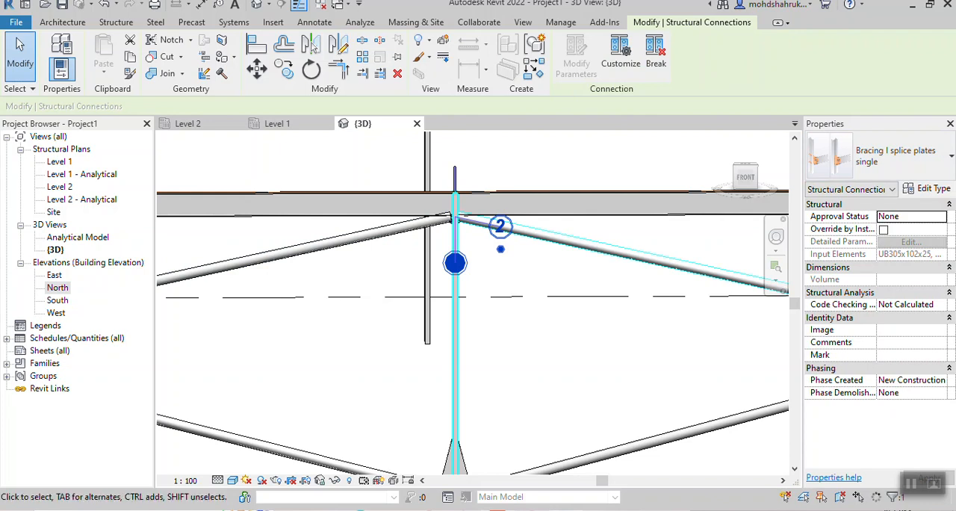
{"action": "key", "text": "Escape"}
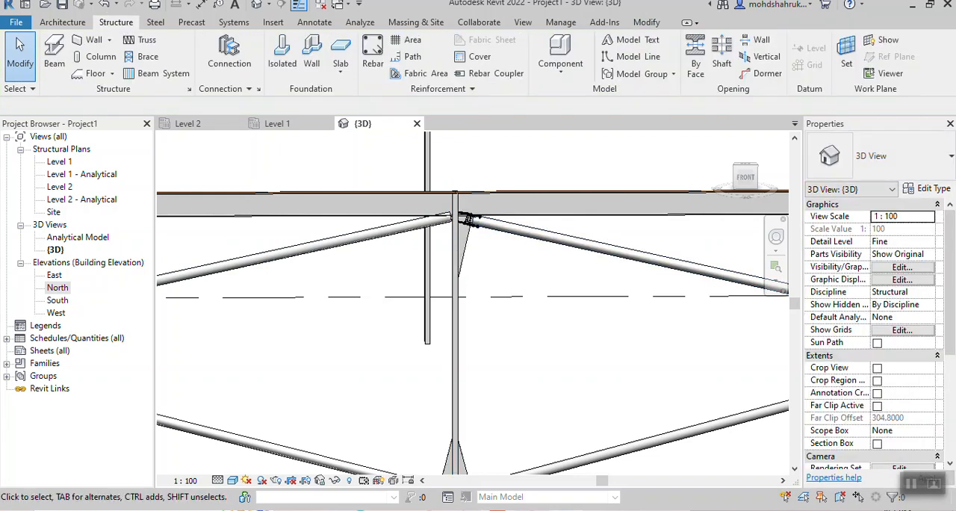
- Join the west upper brace to the mid-span column just below the beam with a Bracing I splice plates single connection
{"action": "left_click", "coordinate": [230, 56]}
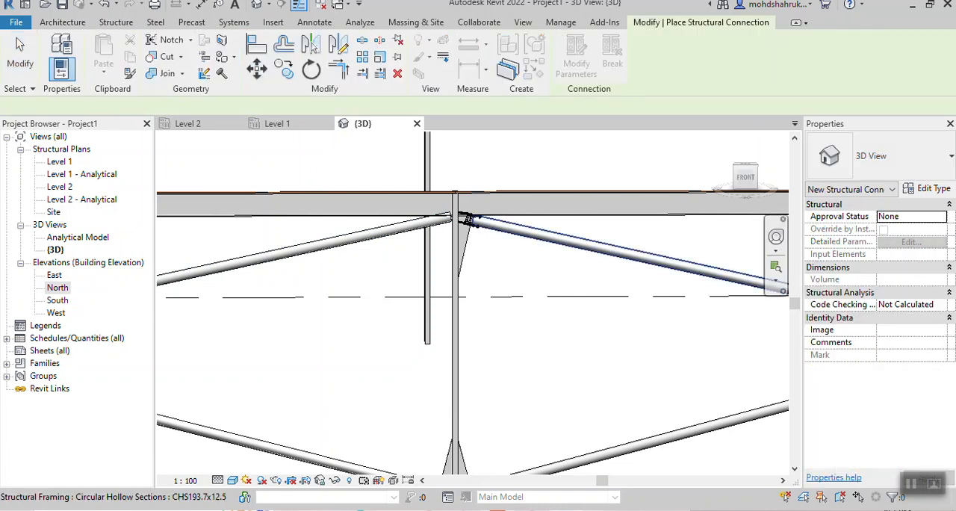
{"action": "left_click", "coordinate": [466, 219]}
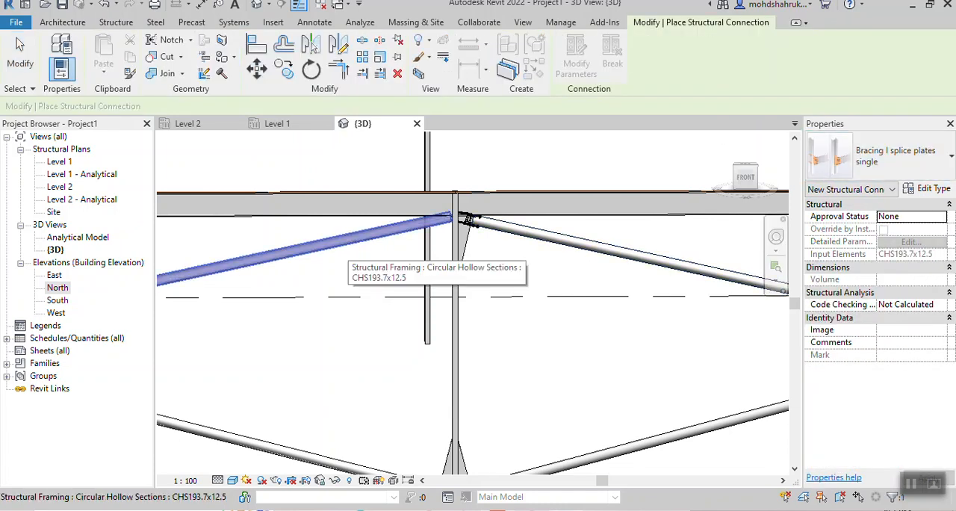
{"action": "left_click", "coordinate": [467, 219]}
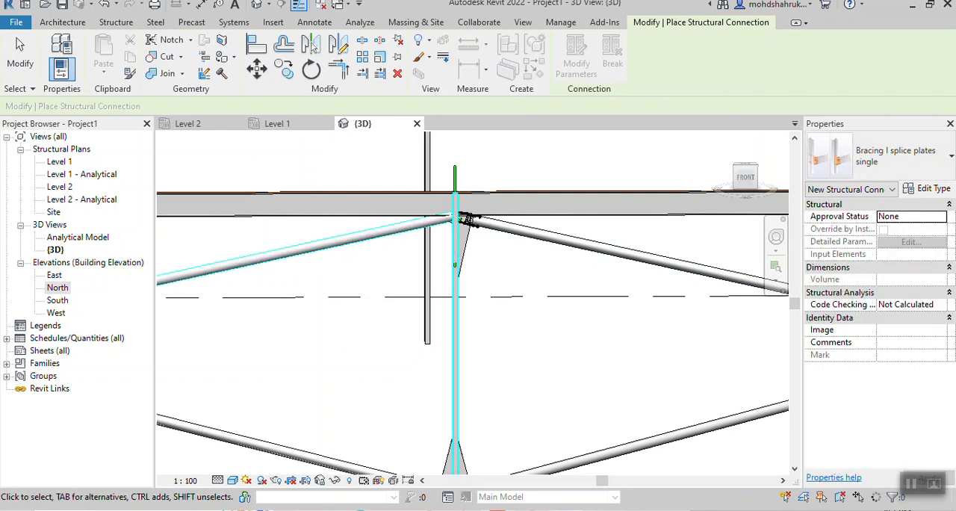
{"action": "key", "text": "Escape"}
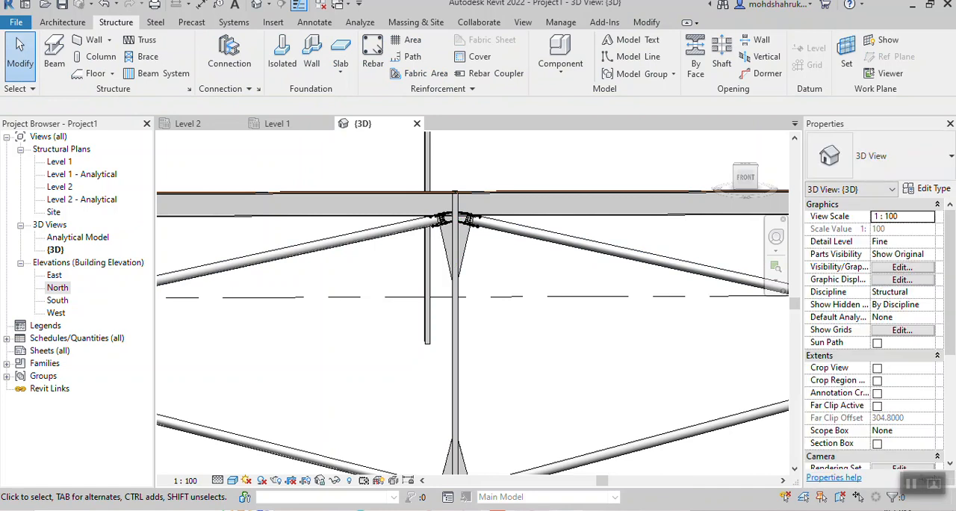
{"action": "scroll", "coordinate": [516, 328], "scroll_direction": "down", "scroll_amount": 2}
{"action": "mouse_move", "coordinate": [517, 329]}
{"action": "middle_mouse_down", "text": "shift"}
{"action": "mouse_move", "coordinate": [475, 366]}
{"action": "mouse_move", "coordinate": [407, 340]}
{"action": "mouse_move", "coordinate": [522, 333]}
{"action": "middle_mouse_up", "text": "shift"}
{"action": "scroll", "coordinate": [481, 267], "scroll_direction": "up", "scroll_amount": 3}
{"action": "middle_click_drag", "start_coordinate": [481, 266], "coordinate": [384, 273], "text": "shift"}
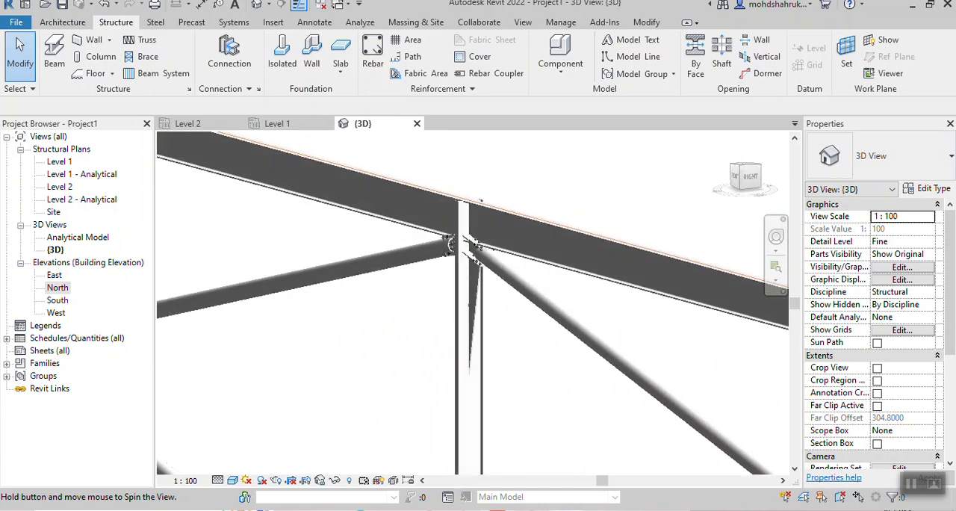
{"action": "scroll", "coordinate": [472, 263], "scroll_direction": "up", "scroll_amount": 3}
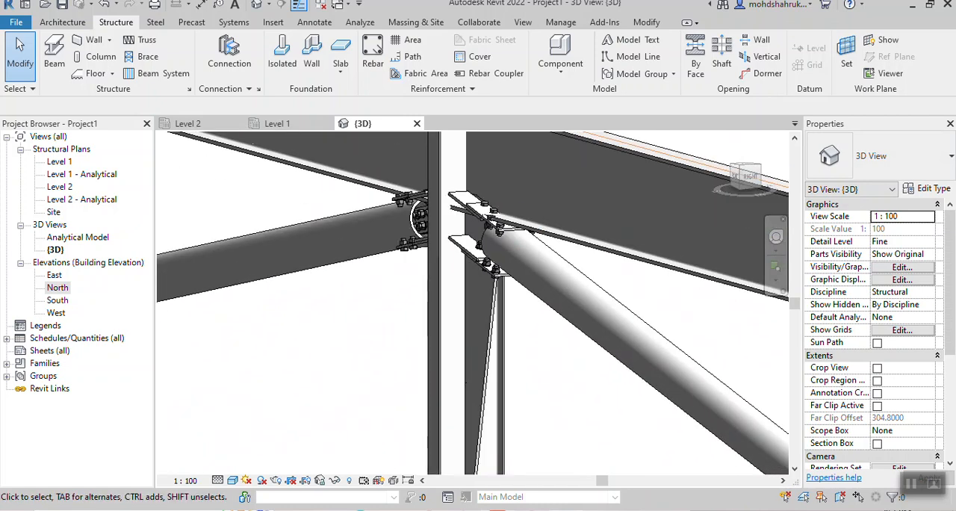
- Join both west braces to the southwest corner column with one Bracing I splice plates double connection at their meeting point
{"action": "scroll", "coordinate": [515, 392], "scroll_direction": "down", "scroll_amount": 2}
{"action": "middle_click_drag", "start_coordinate": [373, 360], "coordinate": [676, 284], "text": "shift"}
{"action": "scroll", "coordinate": [456, 373], "scroll_direction": "down", "scroll_amount": 3}
{"action": "scroll", "coordinate": [271, 349], "scroll_direction": "up", "scroll_amount": 3}
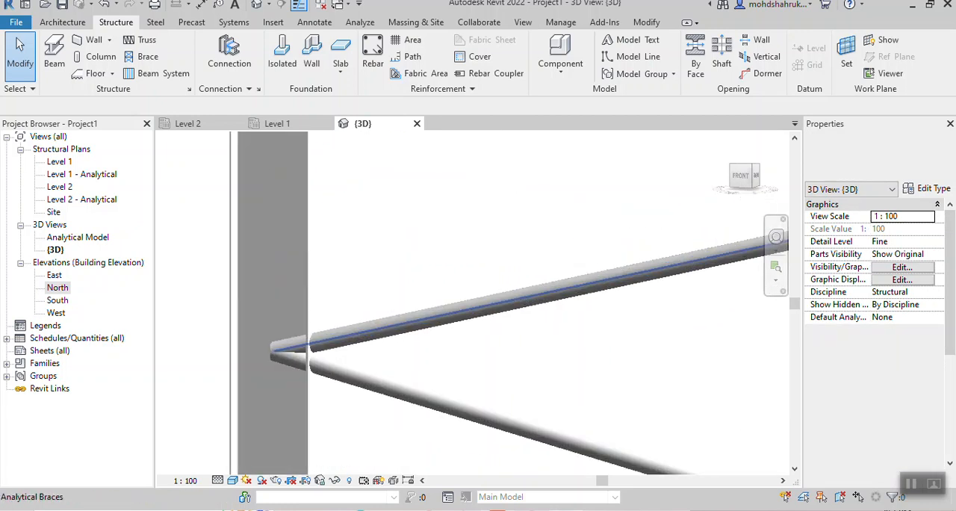
{"action": "middle_click_drag", "start_coordinate": [537, 355], "coordinate": [457, 325]}
{"action": "scroll", "coordinate": [468, 298], "scroll_direction": "down", "scroll_amount": 1}
{"action": "left_click", "coordinate": [229, 53]}
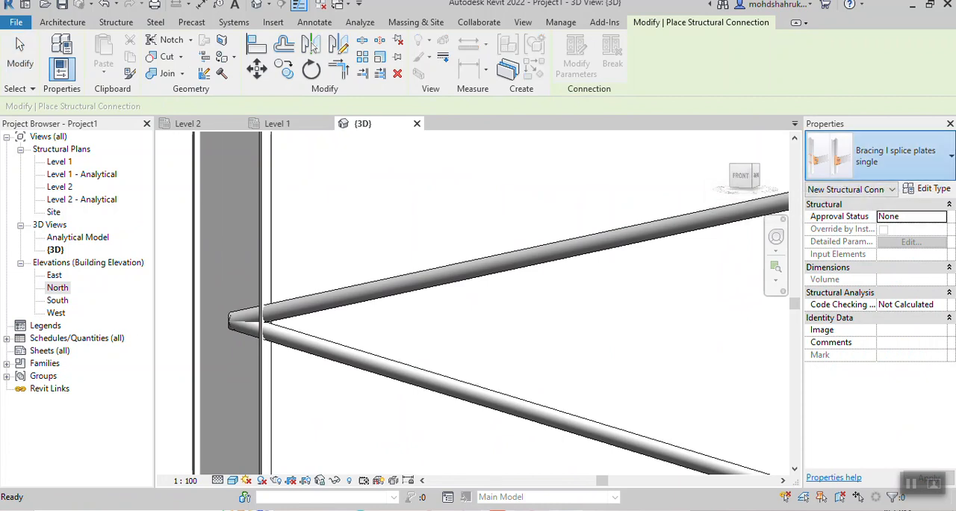
{"action": "left_click", "coordinate": [881, 155]}
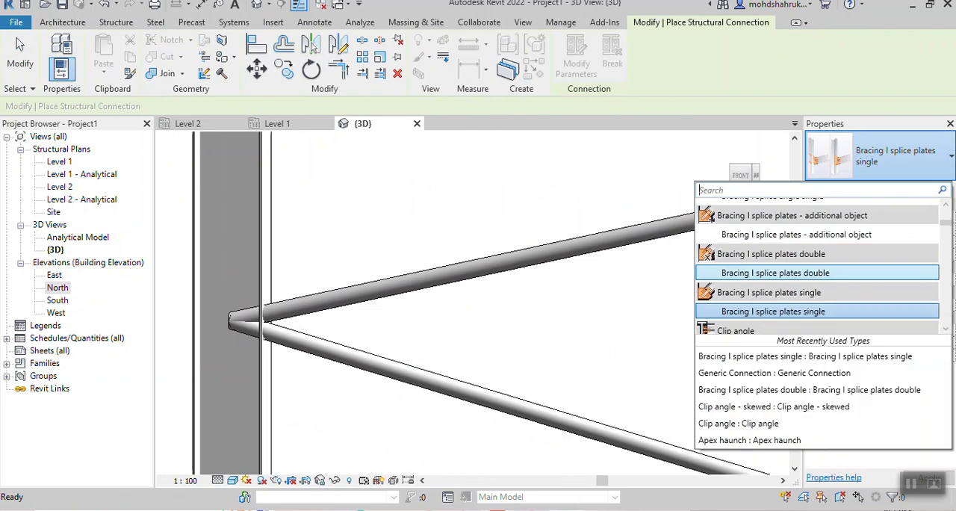
{"action": "left_click", "coordinate": [785, 311]}
{"action": "left_click", "coordinate": [390, 287]}
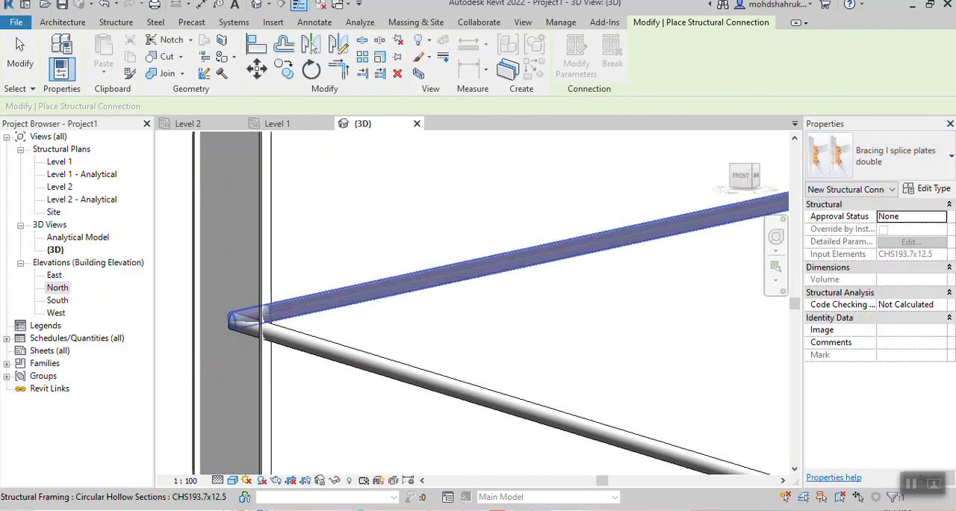
{"action": "left_click", "coordinate": [336, 351]}
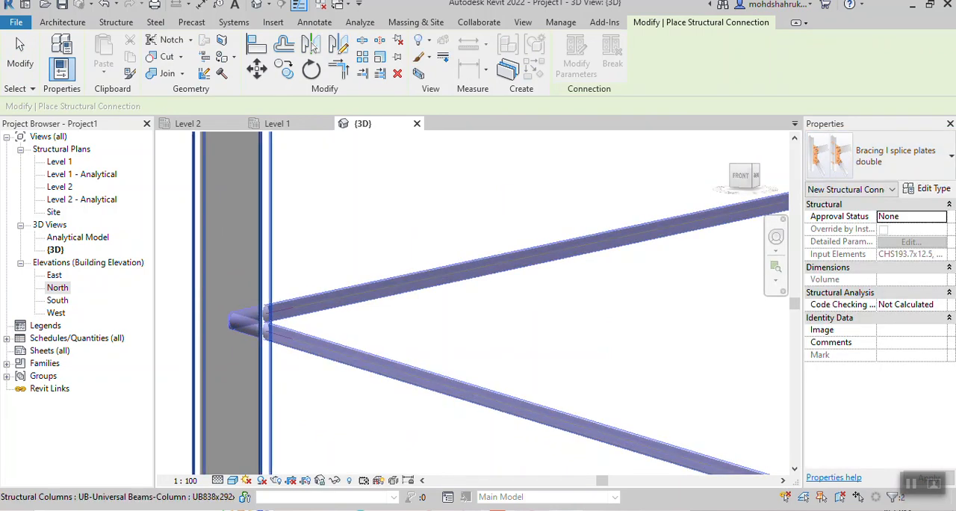
{"action": "left_click", "coordinate": [250, 284]}
{"action": "key", "text": "Return"}
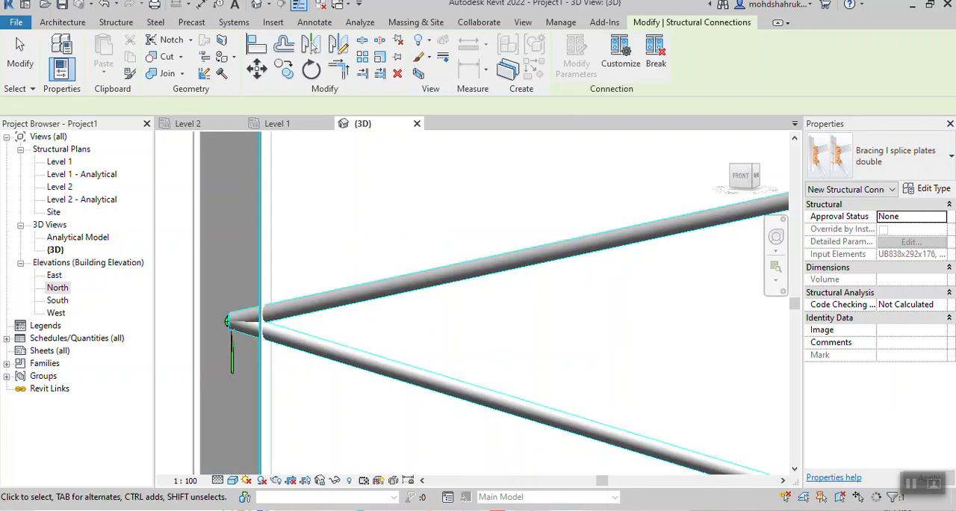
{"action": "scroll", "coordinate": [378, 296], "scroll_direction": "down", "scroll_amount": 3}
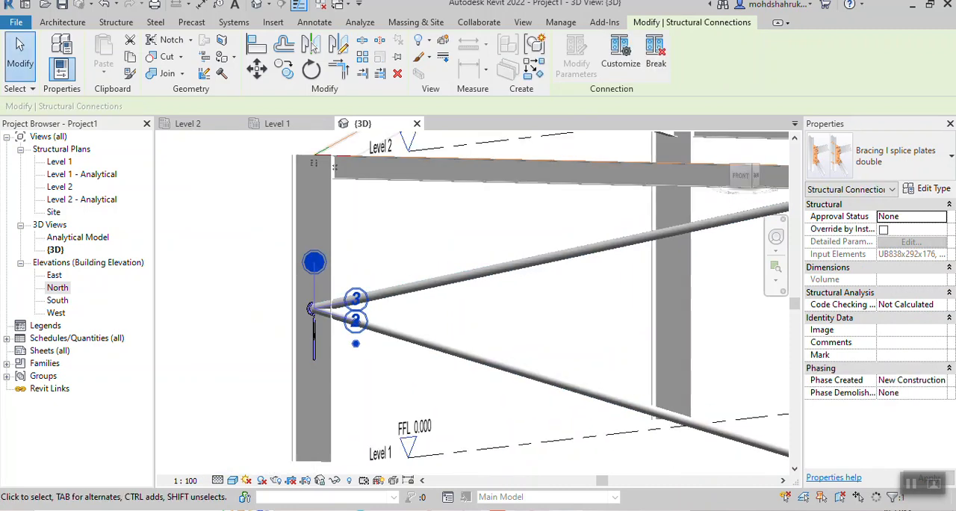
{"action": "scroll", "coordinate": [179, 297], "scroll_direction": "down", "scroll_amount": 1}
{"action": "left_click", "coordinate": [180, 297]}
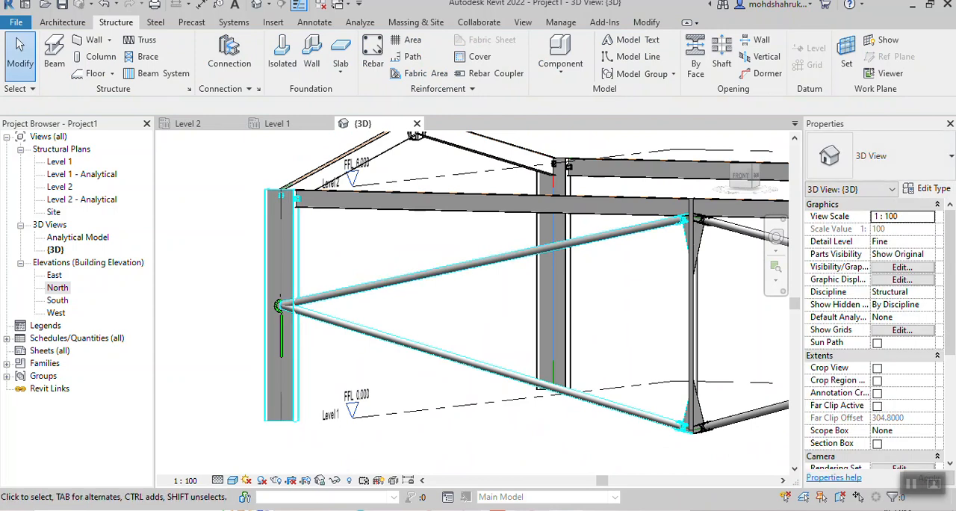
- Inspect the splice plates and bolts at the southwest corner column, the rafters' apex haunches and the whole frame
{"action": "scroll", "coordinate": [281, 304], "scroll_direction": "up", "scroll_amount": 4}
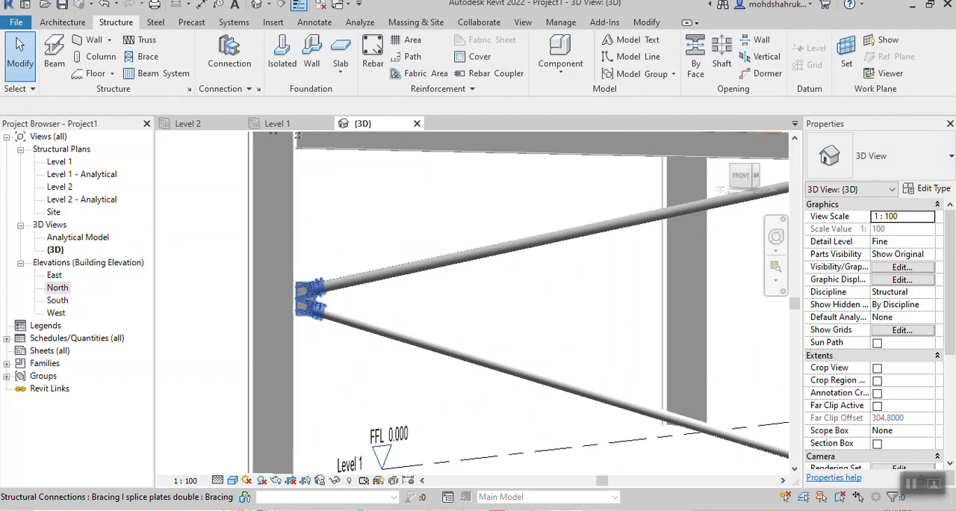
{"action": "scroll", "coordinate": [278, 290], "scroll_direction": "up", "scroll_amount": 5}
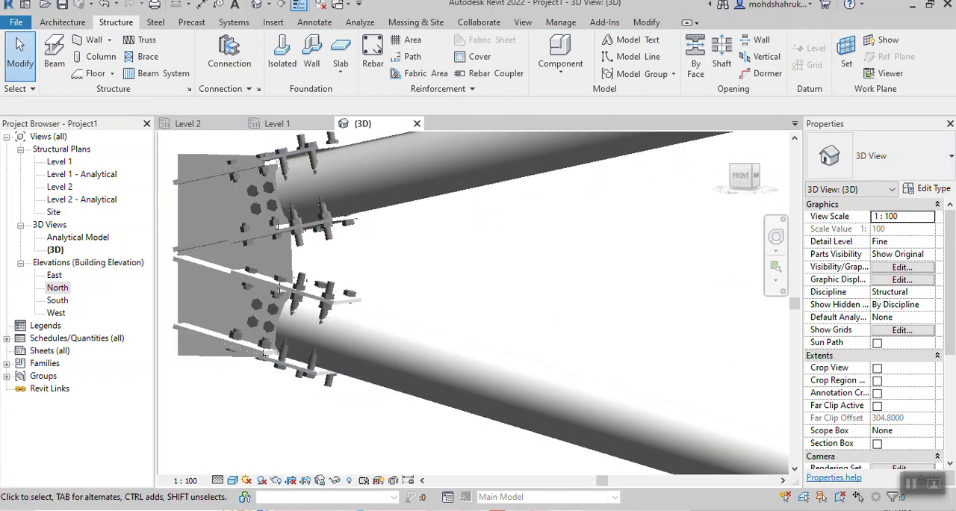
{"action": "scroll", "coordinate": [589, 298], "scroll_direction": "down", "scroll_amount": 8}
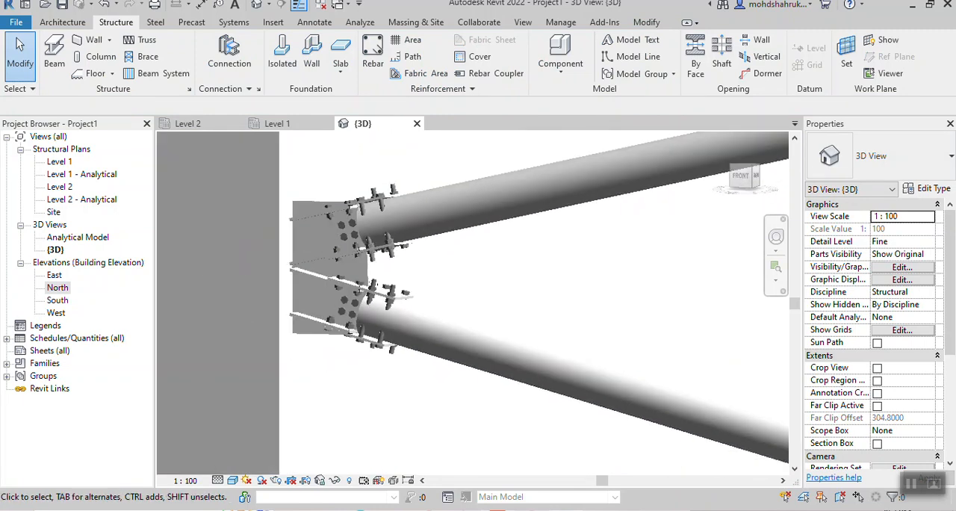
{"action": "middle_click_drag", "start_coordinate": [775, 358], "coordinate": [252, 334]}
{"action": "scroll", "coordinate": [532, 304], "scroll_direction": "down", "scroll_amount": 3}
{"action": "scroll", "coordinate": [598, 212], "scroll_direction": "up", "scroll_amount": 7}
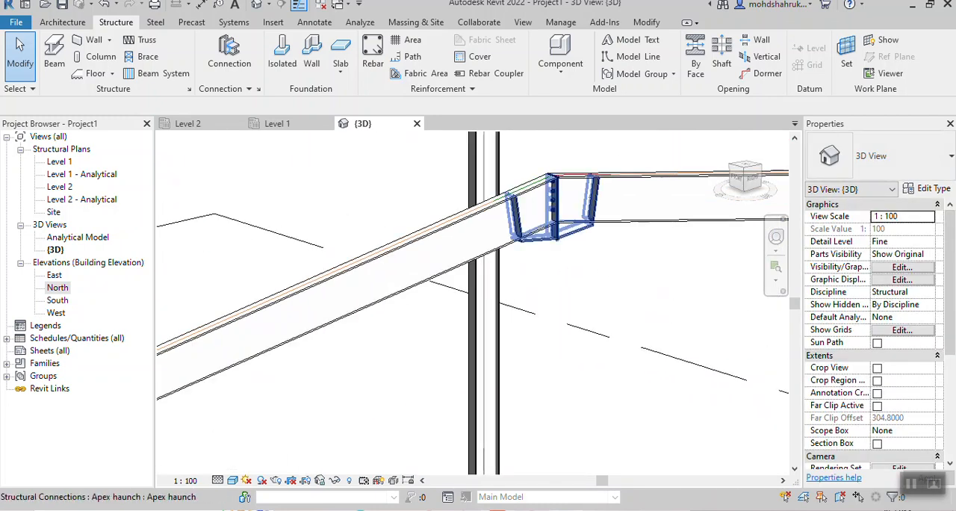
{"action": "scroll", "coordinate": [553, 216], "scroll_direction": "down", "scroll_amount": 8}
{"action": "scroll", "coordinate": [485, 330], "scroll_direction": "down", "scroll_amount": 1}
{"action": "middle_click_drag", "start_coordinate": [485, 330], "coordinate": [571, 315], "text": "shift"}
{"action": "scroll", "coordinate": [380, 325], "scroll_direction": "up", "scroll_amount": 5}
{"action": "middle_click_drag", "start_coordinate": [307, 301], "coordinate": [410, 277]}
{"action": "scroll", "coordinate": [408, 277], "scroll_direction": "up", "scroll_amount": 2}
{"action": "scroll", "coordinate": [409, 277], "scroll_direction": "down", "scroll_amount": 4}
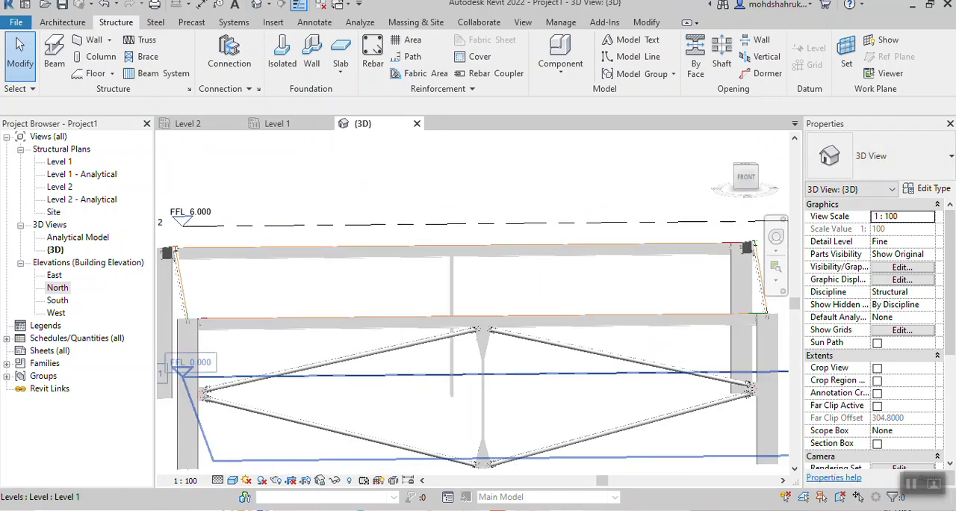
{"action": "middle_click_drag", "start_coordinate": [409, 277], "coordinate": [235, 207], "text": "shift"}
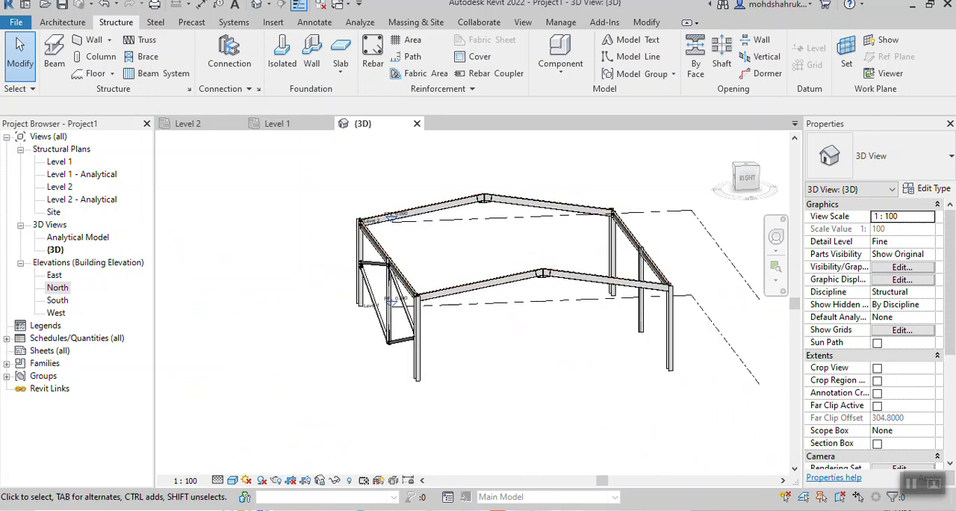
{"action": "scroll", "coordinate": [512, 265], "scroll_direction": "up", "scroll_amount": 5}
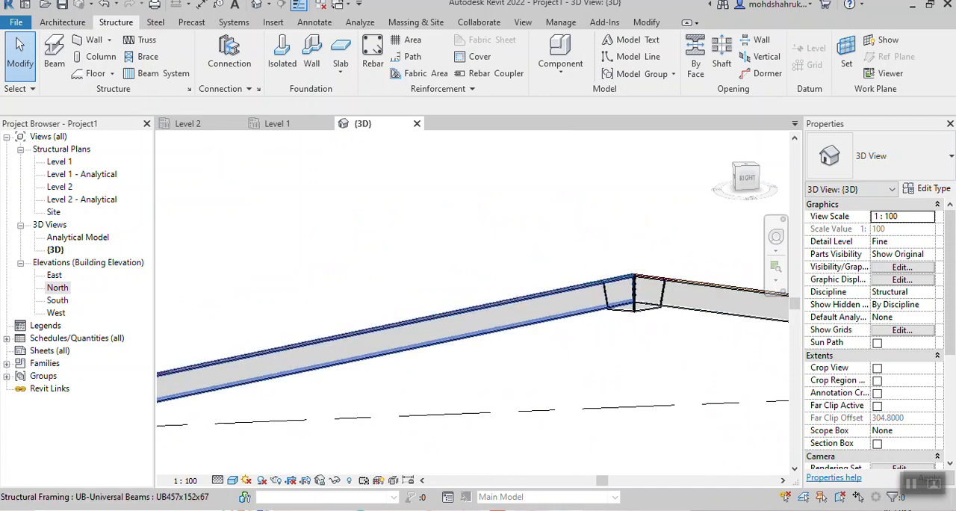
{"action": "scroll", "coordinate": [633, 284], "scroll_direction": "down", "scroll_amount": 6}
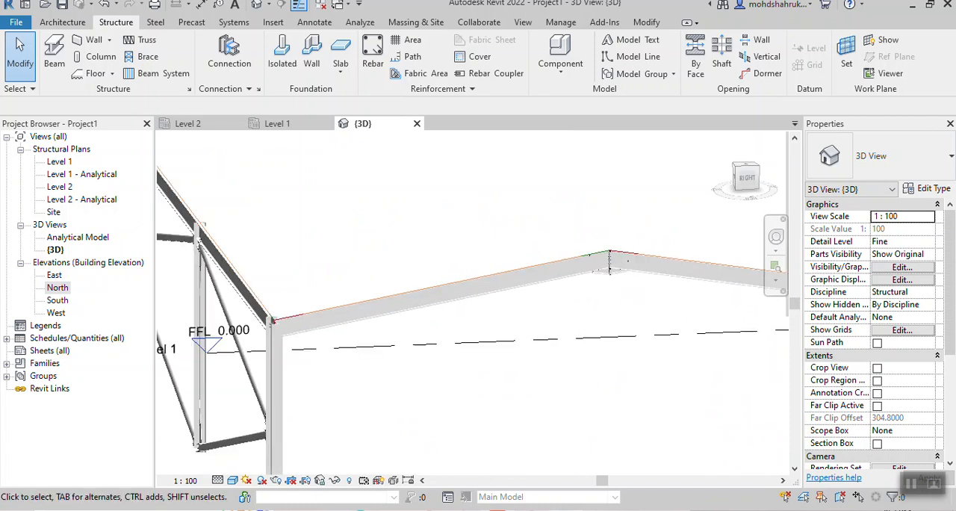
{"action": "scroll", "coordinate": [543, 160], "scroll_direction": "down", "scroll_amount": 1}
{"action": "middle_click_drag", "start_coordinate": [543, 160], "coordinate": [547, 251]}
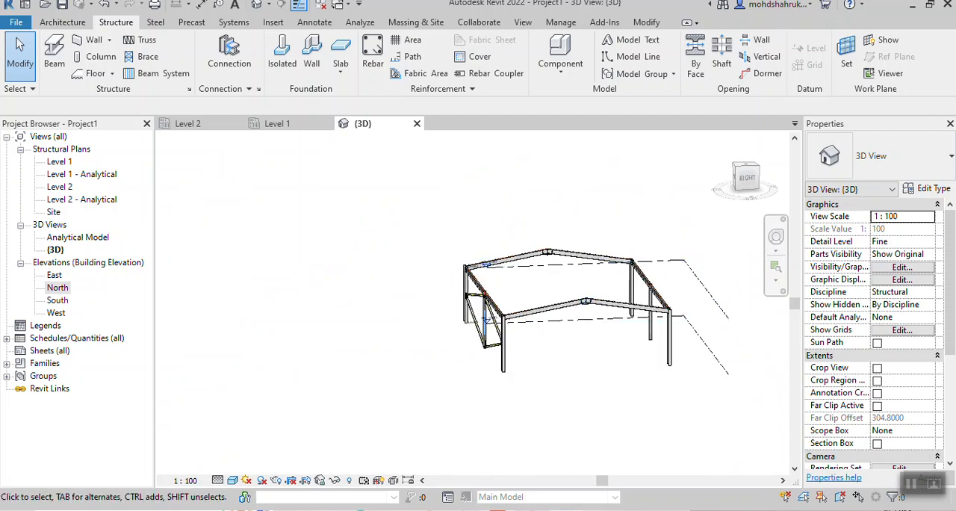
- Set up a new beam on the Level 2 plan as type UB305x102x25 with a z offset of 1.5
{"action": "left_click", "coordinate": [183, 123]}
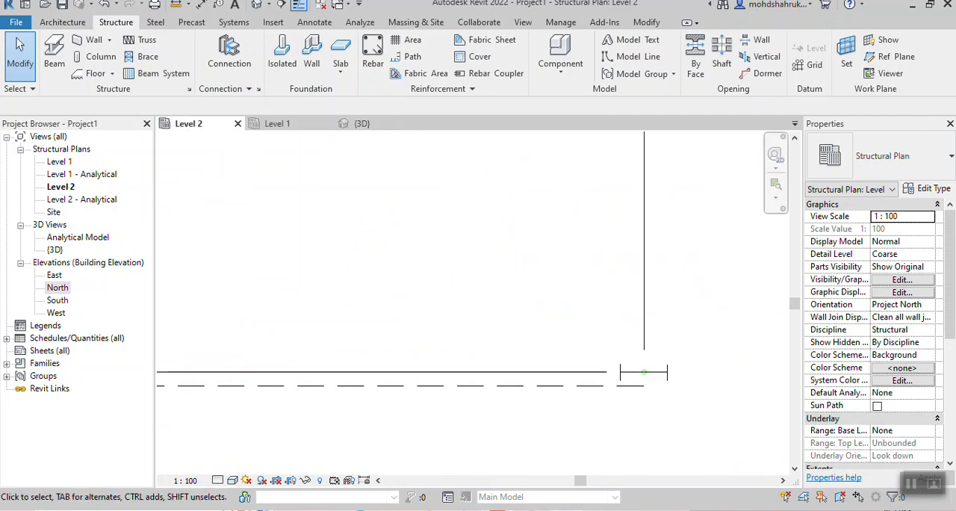
{"action": "middle_click_drag", "start_coordinate": [420, 374], "coordinate": [512, 416]}
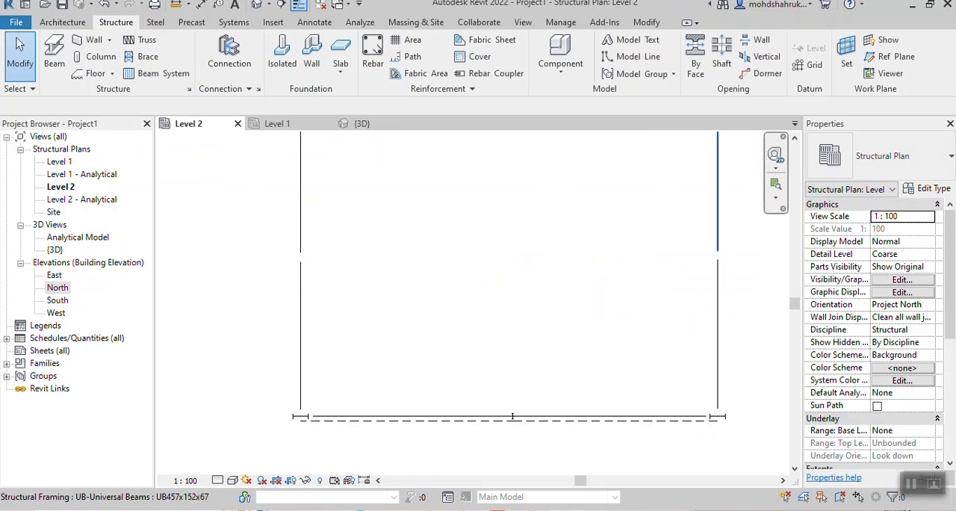
{"action": "scroll", "coordinate": [513, 416], "scroll_direction": "down", "scroll_amount": 2}
{"action": "middle_click_drag", "start_coordinate": [216, 228], "coordinate": [203, 256]}
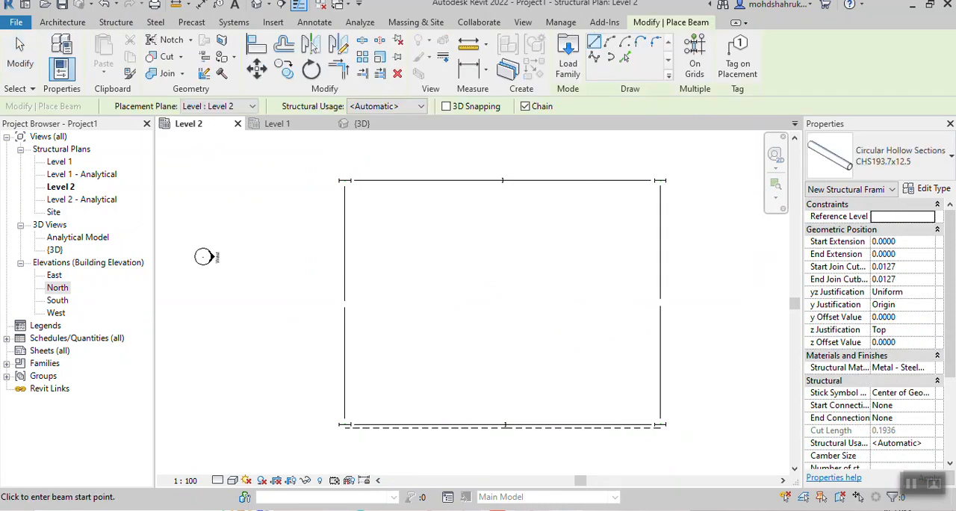
{"action": "left_click", "coordinate": [891, 156]}
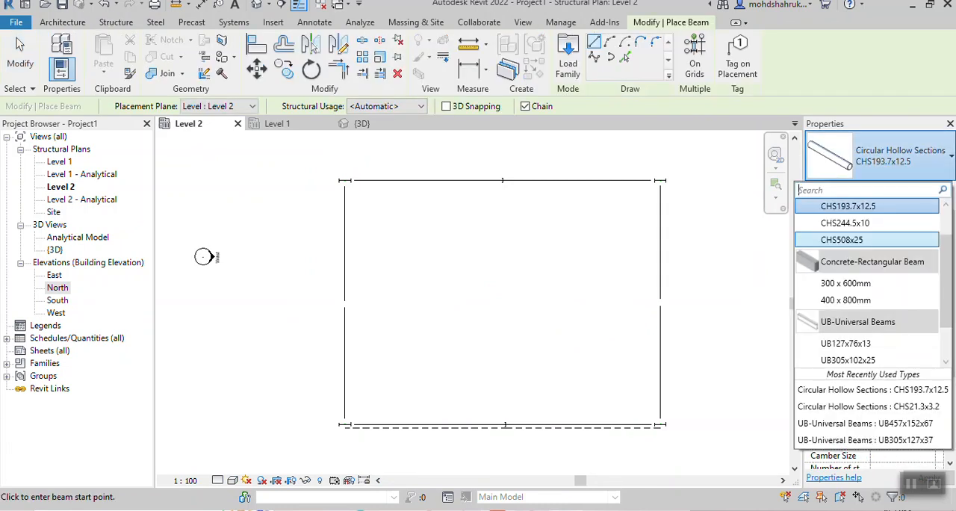
{"action": "scroll", "coordinate": [866, 329], "scroll_direction": "down", "scroll_amount": 3}
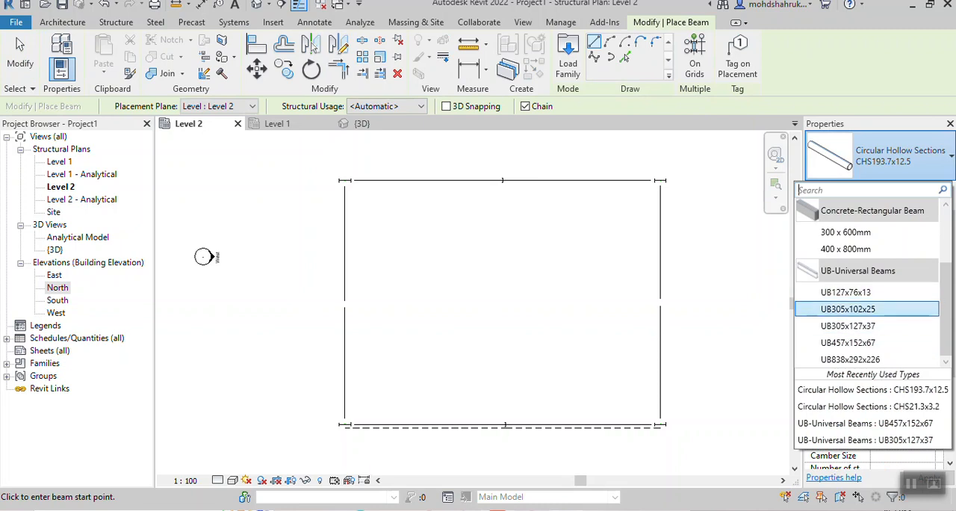
{"action": "left_click", "coordinate": [847, 309]}
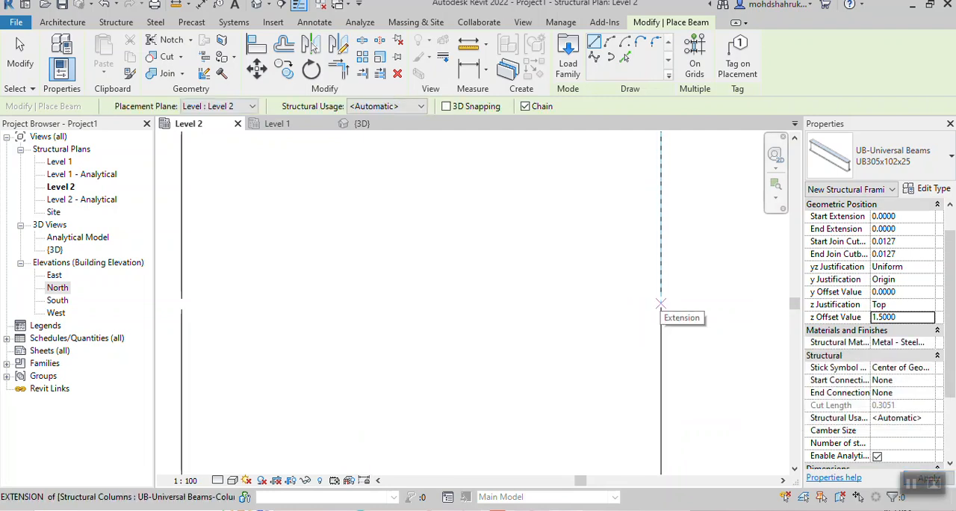
- Draw the ridge beam about 22.84 m long from the west rafters' apex to the east rafters' apex, and check it in 3D
{"action": "scroll", "coordinate": [660, 304], "scroll_direction": "down", "scroll_amount": 2}
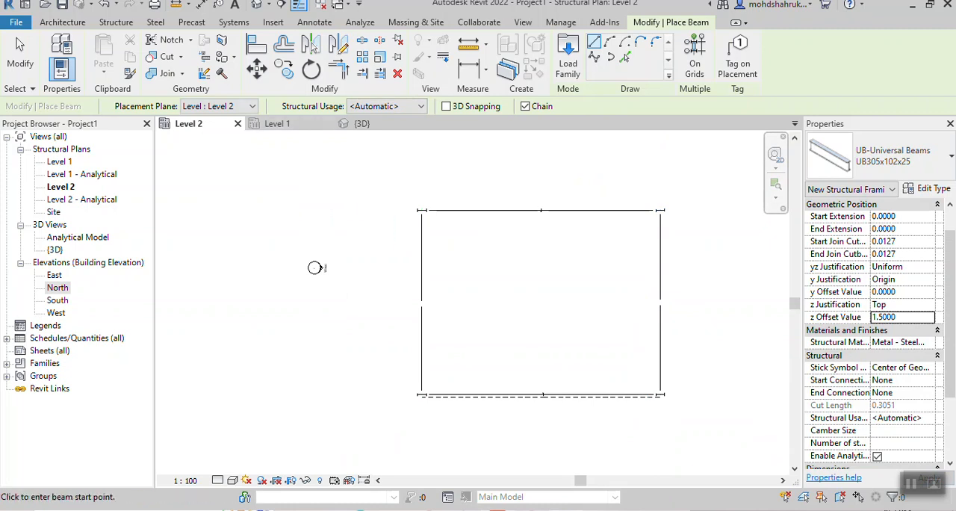
{"action": "scroll", "coordinate": [423, 299], "scroll_direction": "up", "scroll_amount": 5}
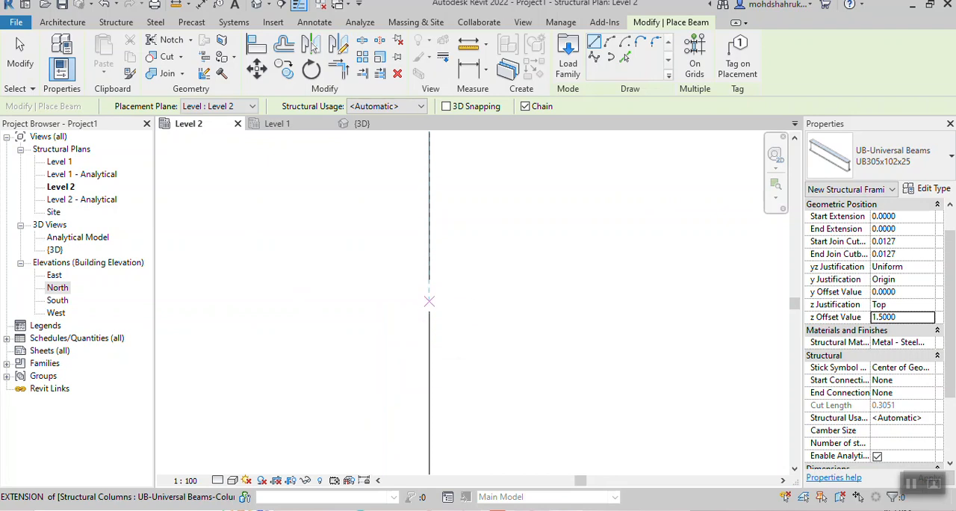
{"action": "left_click", "coordinate": [430, 298]}
{"action": "scroll", "coordinate": [675, 297], "scroll_direction": "down", "scroll_amount": 4}
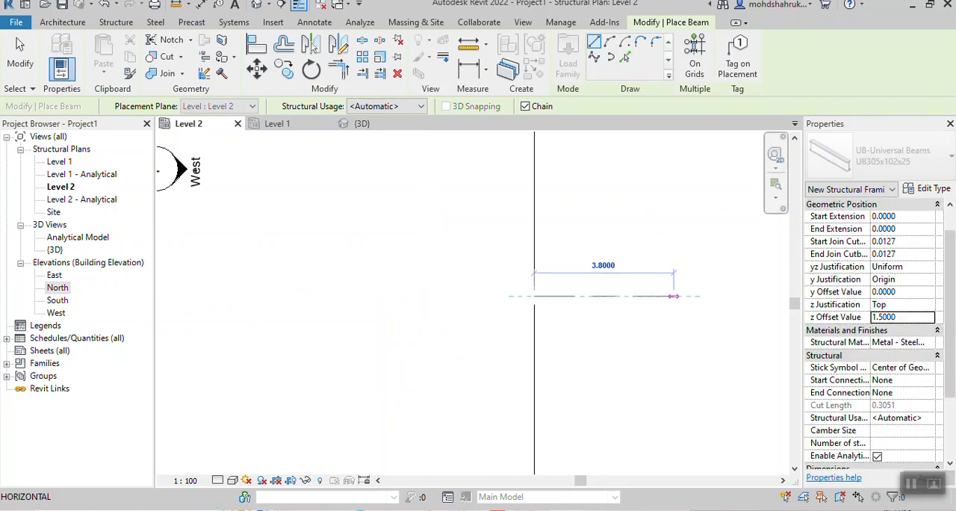
{"action": "middle_click_drag", "start_coordinate": [675, 298], "coordinate": [576, 299]}
{"action": "scroll", "coordinate": [447, 277], "scroll_direction": "down", "scroll_amount": 2}
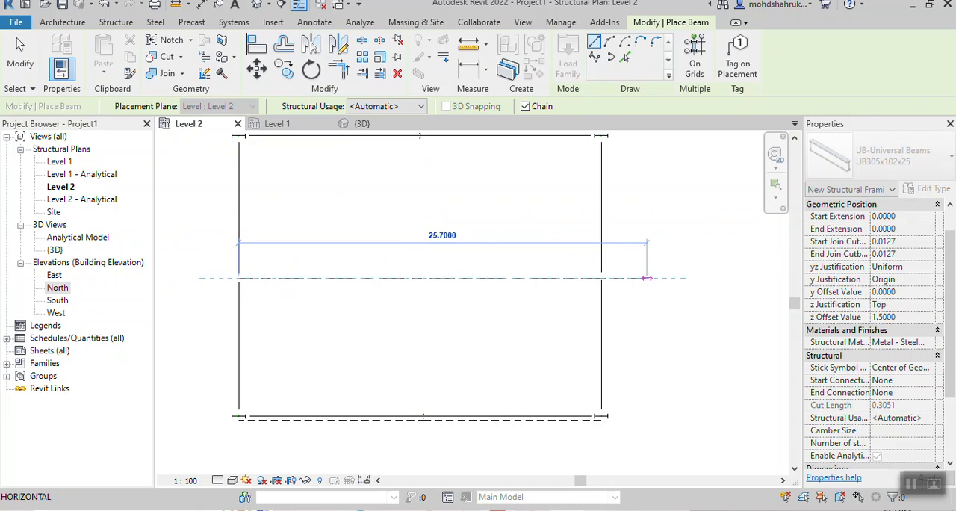
{"action": "left_click", "coordinate": [601, 278]}
{"action": "key", "text": "Escape"}
{"action": "key", "text": "Escape"}
{"action": "left_click", "coordinate": [362, 124]}
{"action": "scroll", "coordinate": [579, 299], "scroll_direction": "up", "scroll_amount": 6}
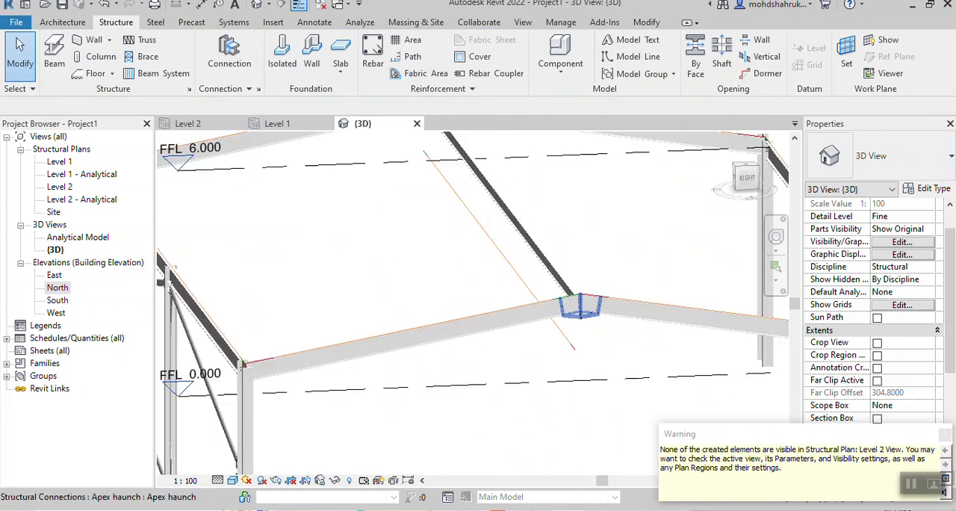
{"action": "middle_click_drag", "start_coordinate": [377, 149], "coordinate": [480, 381]}
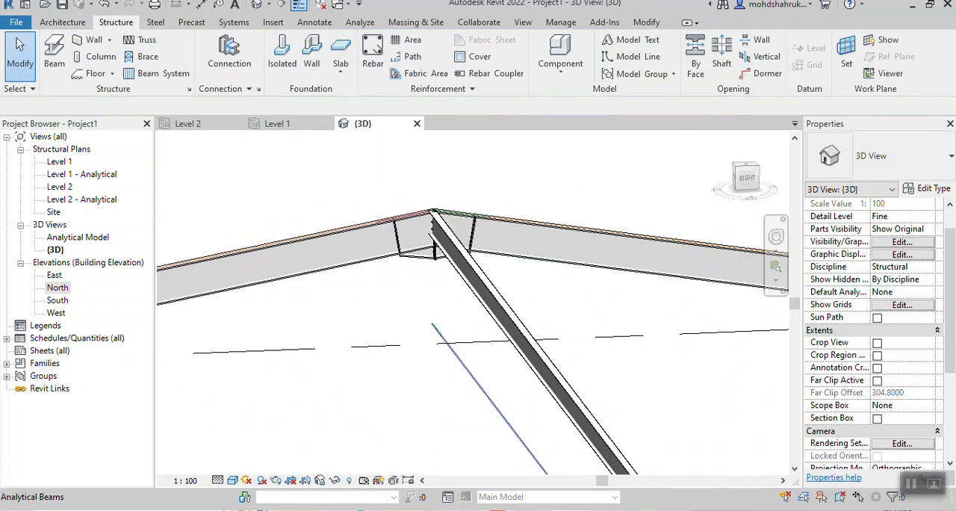
- Inspect how both ends of the ridge beam meet the rafters at the two apex haunches
{"action": "scroll", "coordinate": [469, 228], "scroll_direction": "up", "scroll_amount": 4}
{"action": "scroll", "coordinate": [478, 260], "scroll_direction": "up", "scroll_amount": 1}
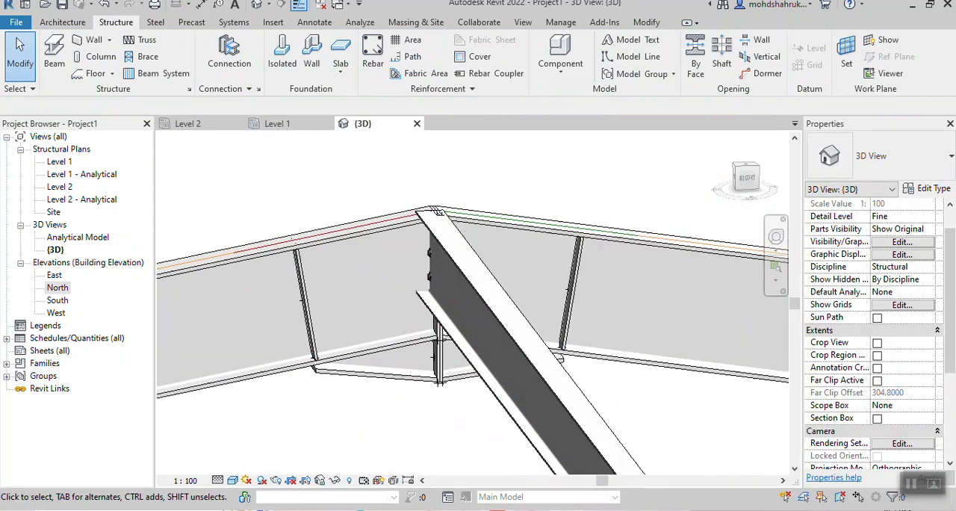
{"action": "scroll", "coordinate": [424, 361], "scroll_direction": "down", "scroll_amount": 1}
{"action": "middle_click_drag", "start_coordinate": [423, 336], "coordinate": [489, 361], "text": "shift"}
{"action": "scroll", "coordinate": [489, 362], "scroll_direction": "down", "scroll_amount": 1}
{"action": "middle_click_drag", "start_coordinate": [418, 298], "coordinate": [515, 328]}
{"action": "middle_click_drag", "start_coordinate": [206, 175], "coordinate": [534, 324]}
{"action": "scroll", "coordinate": [533, 324], "scroll_direction": "up", "scroll_amount": 3}
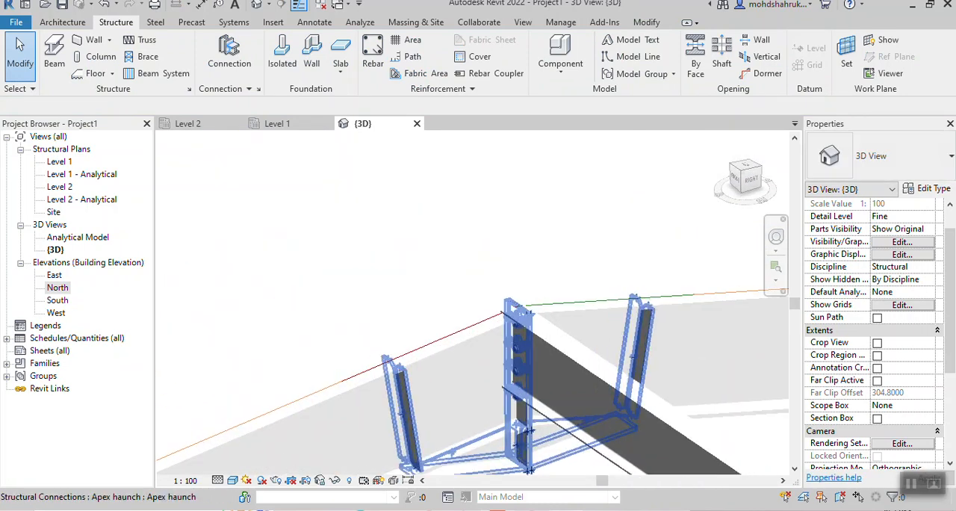
{"action": "scroll", "coordinate": [523, 321], "scroll_direction": "up", "scroll_amount": 4}
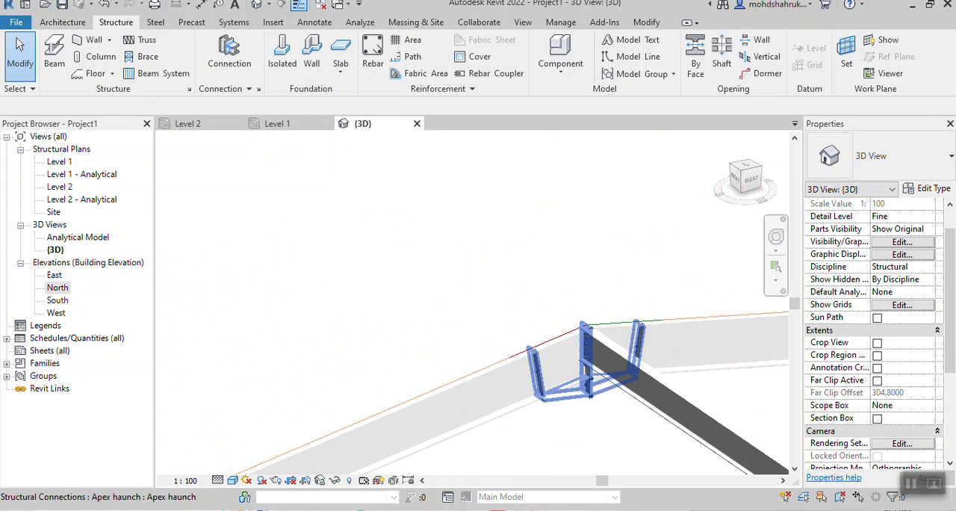
{"action": "scroll", "coordinate": [575, 303], "scroll_direction": "down", "scroll_amount": 3}
{"action": "middle_click_drag", "start_coordinate": [579, 303], "coordinate": [277, 142]}
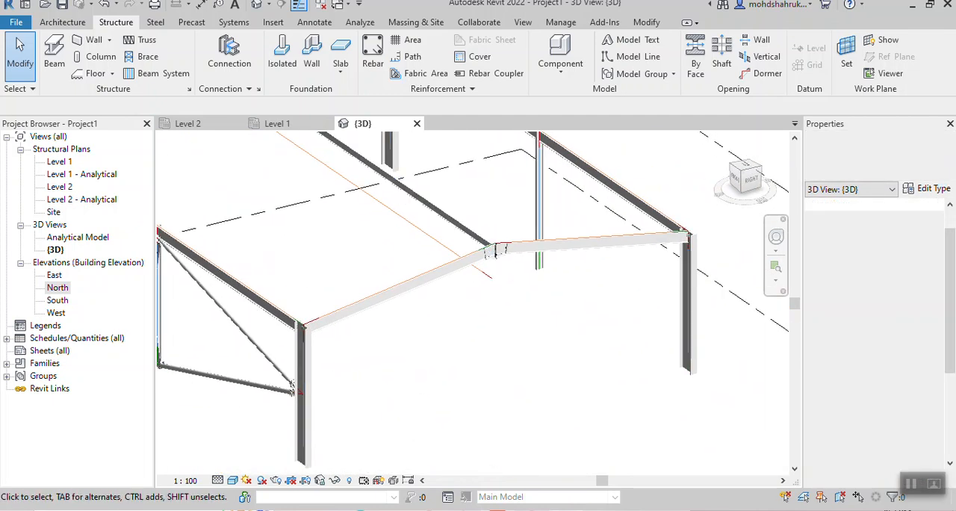
{"action": "scroll", "coordinate": [510, 245], "scroll_direction": "up", "scroll_amount": 3}
{"action": "scroll", "coordinate": [494, 257], "scroll_direction": "up", "scroll_amount": 3}
{"action": "mouse_move", "coordinate": [494, 258]}
{"action": "middle_mouse_down"}
{"action": "mouse_move", "coordinate": [616, 323]}
{"action": "mouse_move", "coordinate": [612, 351]}
{"action": "mouse_move", "coordinate": [497, 243]}
{"action": "middle_mouse_up"}
{"action": "scroll", "coordinate": [459, 340], "scroll_direction": "up", "scroll_amount": 2}
- Select the ridge beam and switch the 3D view to the Wireframe visual style
{"action": "left_click", "coordinate": [480, 354]}
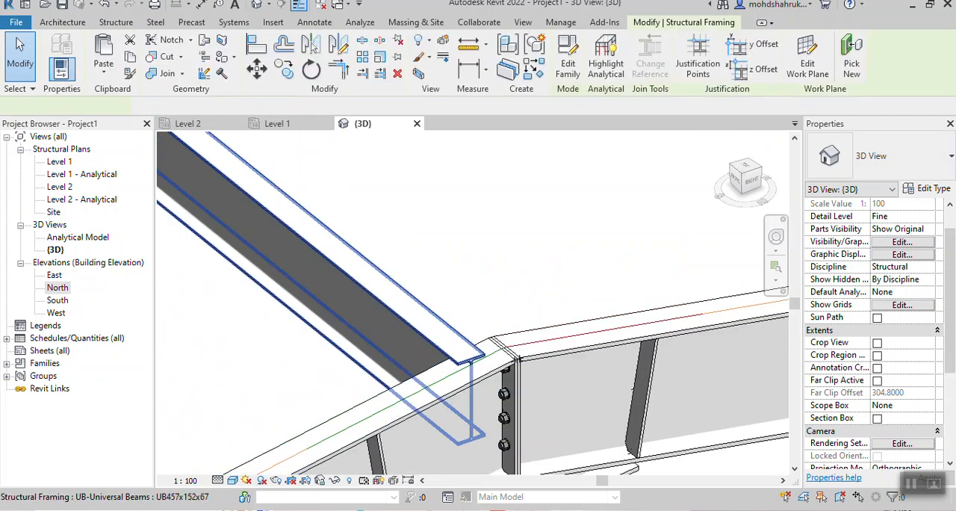
{"action": "scroll", "coordinate": [490, 352], "scroll_direction": "up", "scroll_amount": 3}
{"action": "scroll", "coordinate": [490, 352], "scroll_direction": "down", "scroll_amount": 2}
{"action": "middle_click_drag", "start_coordinate": [491, 352], "coordinate": [469, 248]}
{"action": "left_click", "coordinate": [233, 480]}
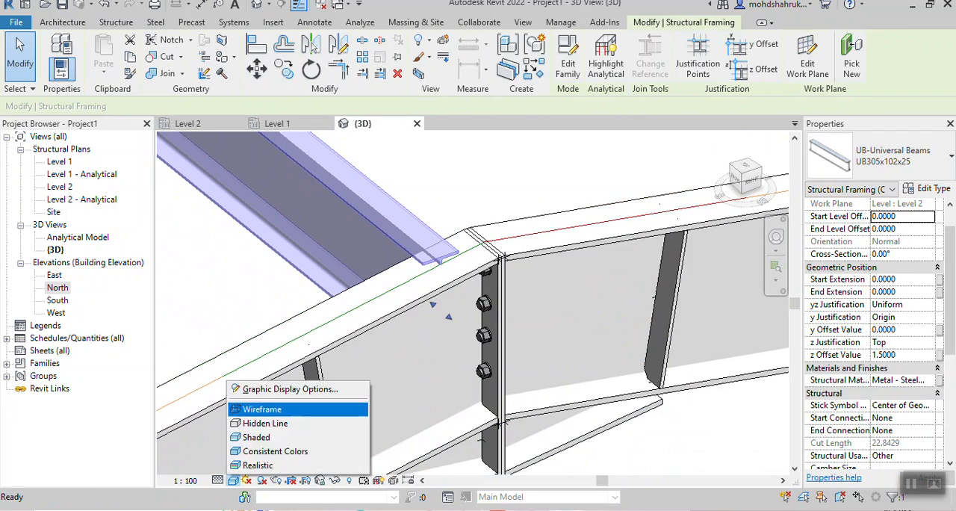
{"action": "left_click", "coordinate": [262, 410]}
- Examine in wireframe how the ridge beam's near end overlaps the bolted end plates of the apex haunch
{"action": "scroll", "coordinate": [516, 170], "scroll_direction": "down", "scroll_amount": 2}
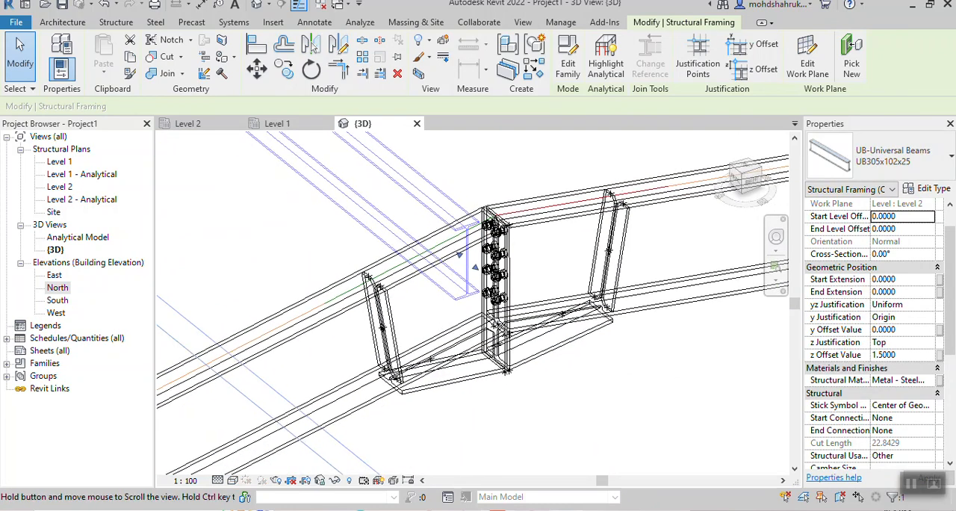
{"action": "middle_click_drag", "start_coordinate": [517, 170], "coordinate": [495, 294]}
{"action": "left_click_drag", "start_coordinate": [446, 349], "coordinate": [478, 338]}
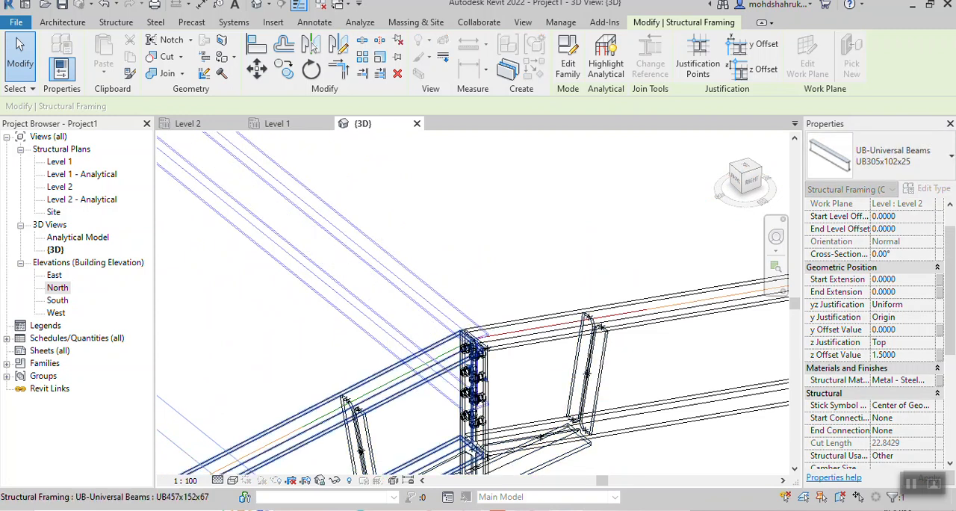
{"action": "left_click", "coordinate": [471, 285]}
{"action": "scroll", "coordinate": [471, 285], "scroll_direction": "up", "scroll_amount": 2}
{"action": "scroll", "coordinate": [471, 285], "scroll_direction": "up", "scroll_amount": 2}
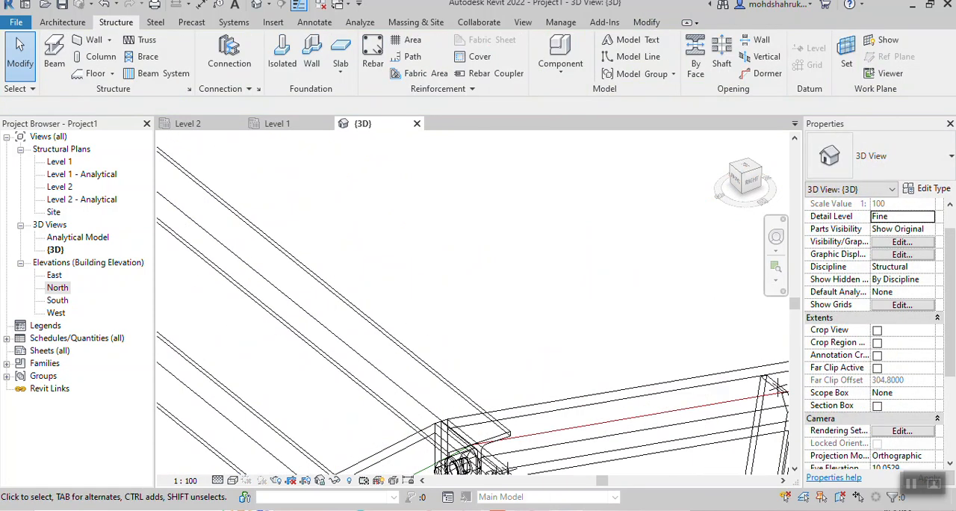
{"action": "scroll", "coordinate": [481, 268], "scroll_direction": "down", "scroll_amount": 3}
{"action": "scroll", "coordinate": [478, 276], "scroll_direction": "down", "scroll_amount": 2}
{"action": "middle_click_drag", "start_coordinate": [478, 276], "coordinate": [676, 448]}
{"action": "scroll", "coordinate": [650, 314], "scroll_direction": "down", "scroll_amount": 2}
{"action": "middle_click_drag", "start_coordinate": [657, 404], "coordinate": [460, 262]}
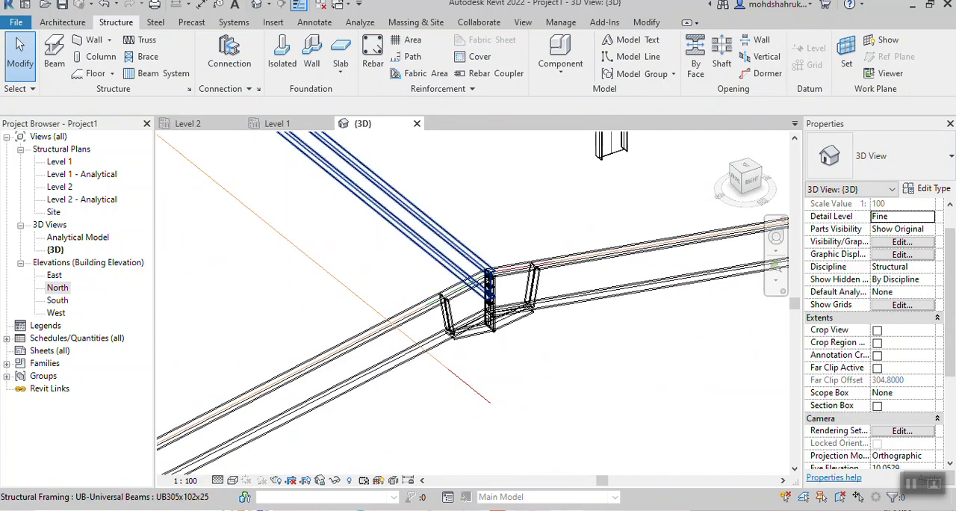
{"action": "left_click", "coordinate": [491, 273]}
{"action": "scroll", "coordinate": [494, 272], "scroll_direction": "up", "scroll_amount": 2}
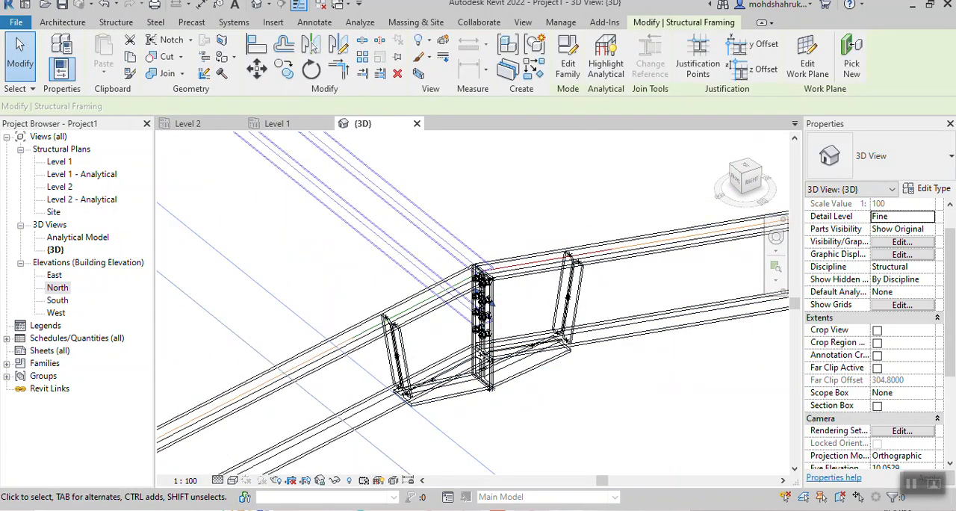
- Examine in wireframe the gap between the ridge beam's far end and the apex haunch plates at the opposite gable
{"action": "scroll", "coordinate": [497, 275], "scroll_direction": "down", "scroll_amount": 2}
{"action": "middle_click_drag", "start_coordinate": [497, 274], "coordinate": [575, 375]}
{"action": "middle_click_drag", "start_coordinate": [389, 209], "coordinate": [642, 441]}
{"action": "scroll", "coordinate": [465, 290], "scroll_direction": "down", "scroll_amount": 3}
{"action": "middle_click_drag", "start_coordinate": [448, 261], "coordinate": [696, 479]}
{"action": "middle_click_drag", "start_coordinate": [441, 310], "coordinate": [493, 386]}
{"action": "scroll", "coordinate": [448, 355], "scroll_direction": "up", "scroll_amount": 5}
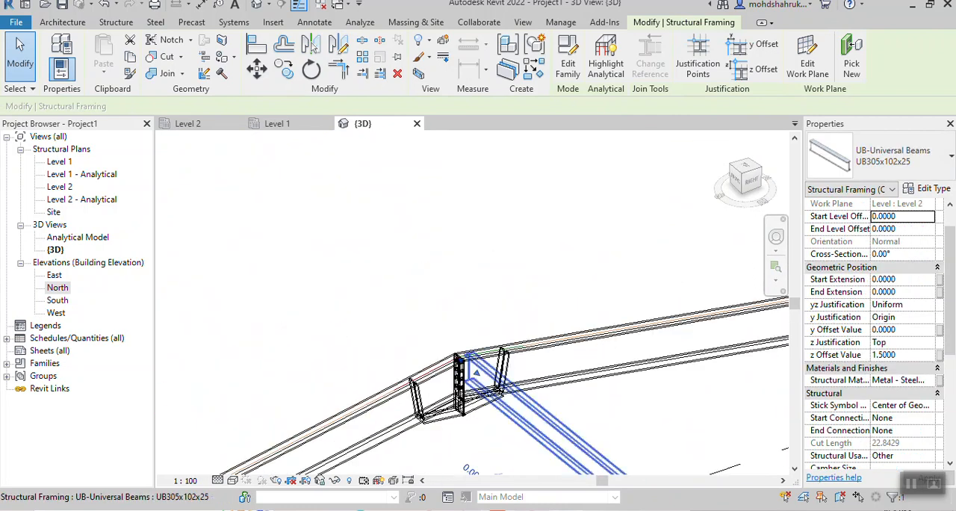
{"action": "middle_click_drag", "start_coordinate": [460, 366], "coordinate": [453, 347]}
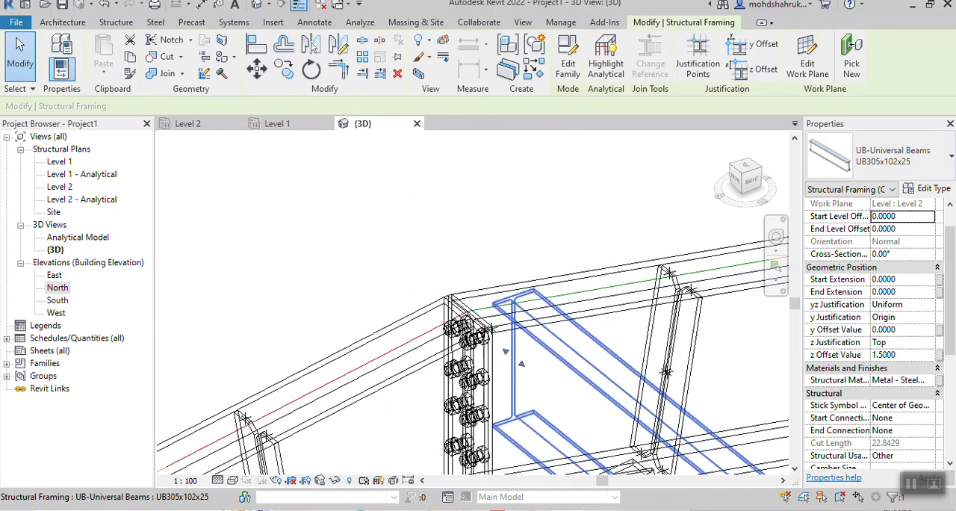
{"action": "left_click_drag", "start_coordinate": [505, 351], "coordinate": [486, 380]}
- Delete the UB305x102x25 ridge beam running between the two rafter apexes
{"action": "left_click", "coordinate": [472, 245]}
{"action": "scroll", "coordinate": [478, 243], "scroll_direction": "down", "scroll_amount": 6}
{"action": "middle_click_drag", "start_coordinate": [635, 306], "coordinate": [328, 150]}
{"action": "middle_click_drag", "start_coordinate": [620, 433], "coordinate": [344, 147]}
{"action": "middle_click_drag", "start_coordinate": [620, 388], "coordinate": [394, 204]}
{"action": "scroll", "coordinate": [642, 338], "scroll_direction": "up", "scroll_amount": 3}
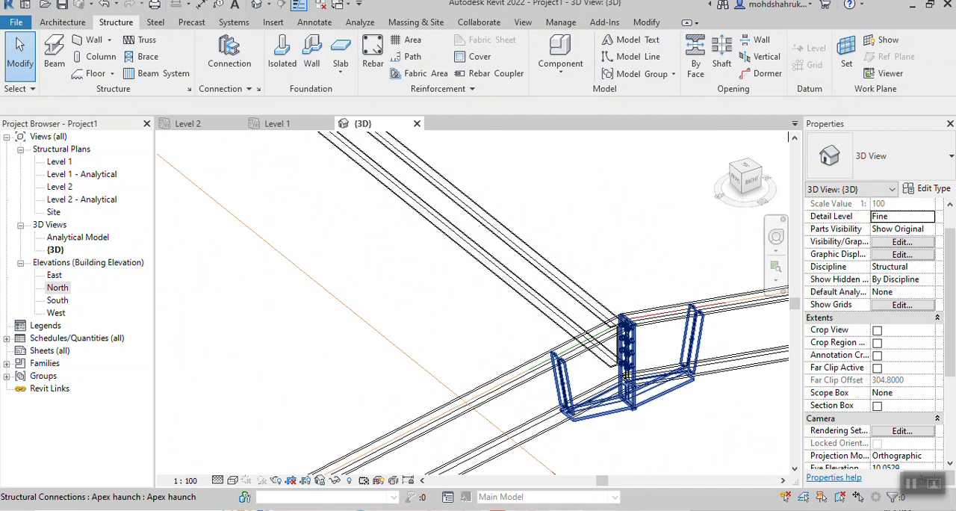
{"action": "scroll", "coordinate": [619, 194], "scroll_direction": "down", "scroll_amount": 2}
{"action": "middle_click_drag", "start_coordinate": [618, 194], "coordinate": [632, 379]}
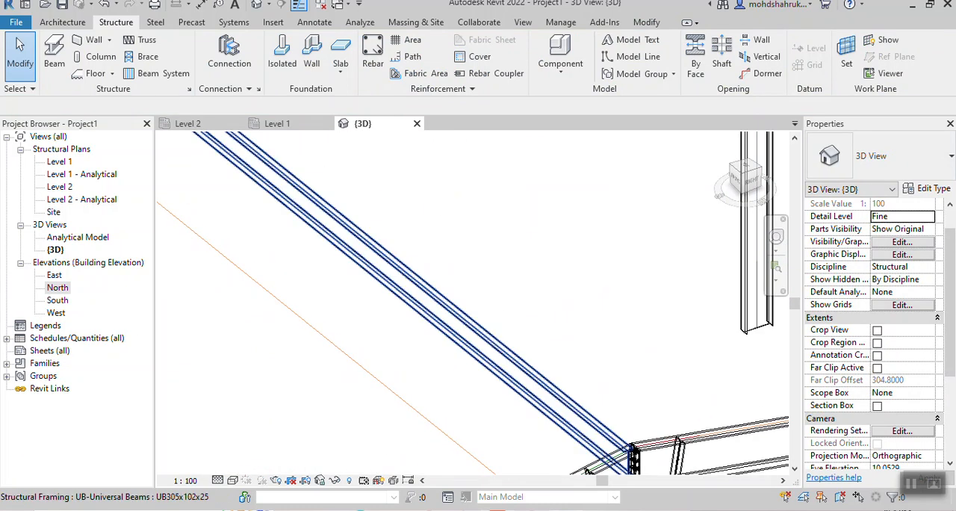
{"action": "left_click", "coordinate": [517, 351]}
{"action": "key", "text": "Delete"}
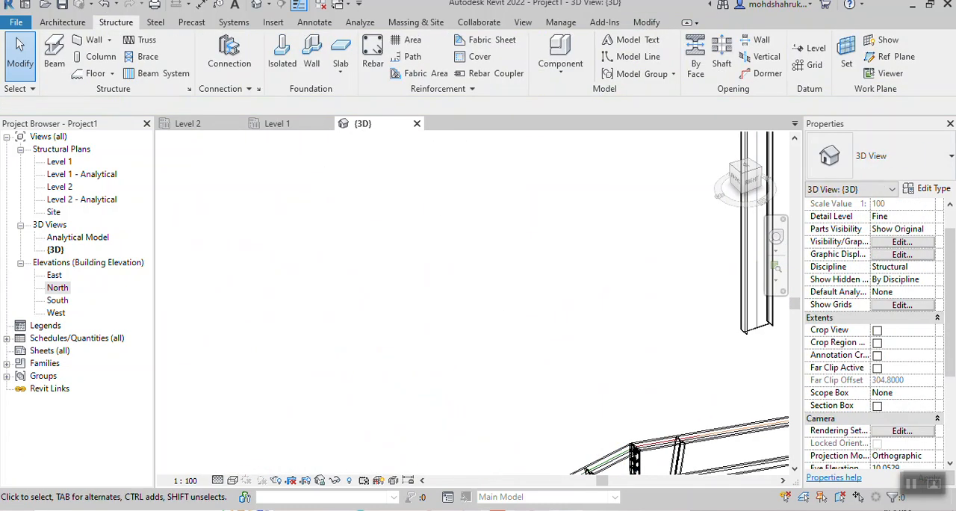
- View the frame from the top and examine the bolted apex plates where one pair of rafters meets
{"action": "scroll", "coordinate": [534, 257], "scroll_direction": "down", "scroll_amount": 2}
{"action": "scroll", "coordinate": [554, 243], "scroll_direction": "down", "scroll_amount": 4}
{"action": "middle_click_drag", "start_coordinate": [572, 277], "coordinate": [519, 340], "text": "shift"}
{"action": "left_click", "coordinate": [746, 169]}
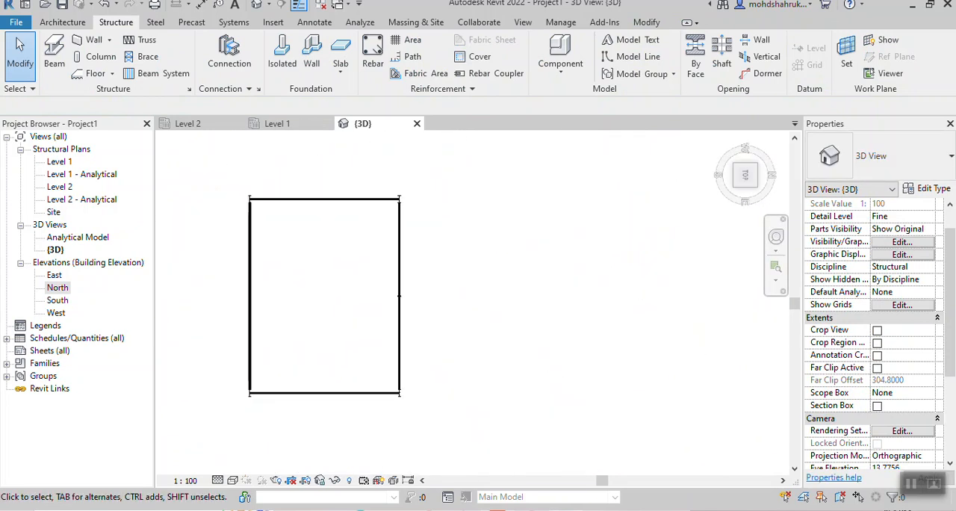
{"action": "scroll", "coordinate": [446, 182], "scroll_direction": "up", "scroll_amount": 12}
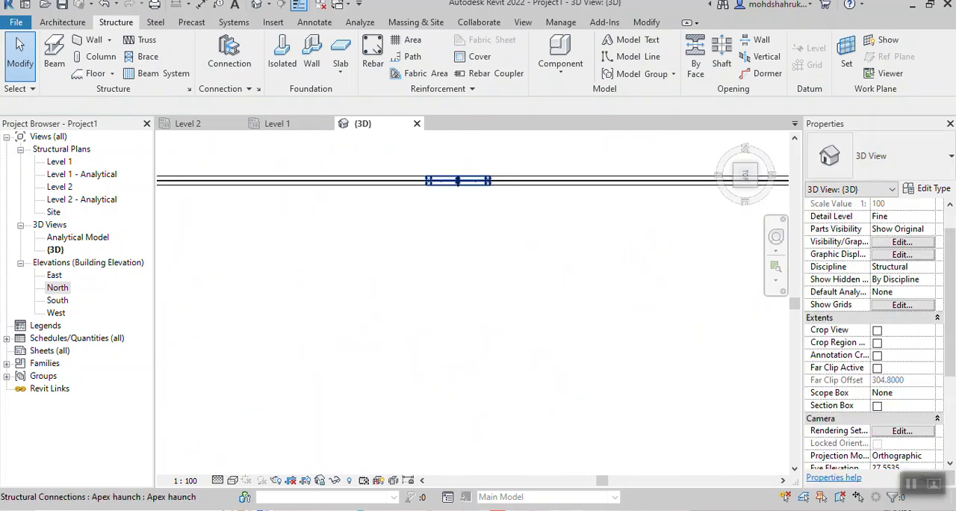
{"action": "scroll", "coordinate": [495, 173], "scroll_direction": "up", "scroll_amount": 1}
{"action": "middle_click_drag", "start_coordinate": [494, 173], "coordinate": [485, 287]}
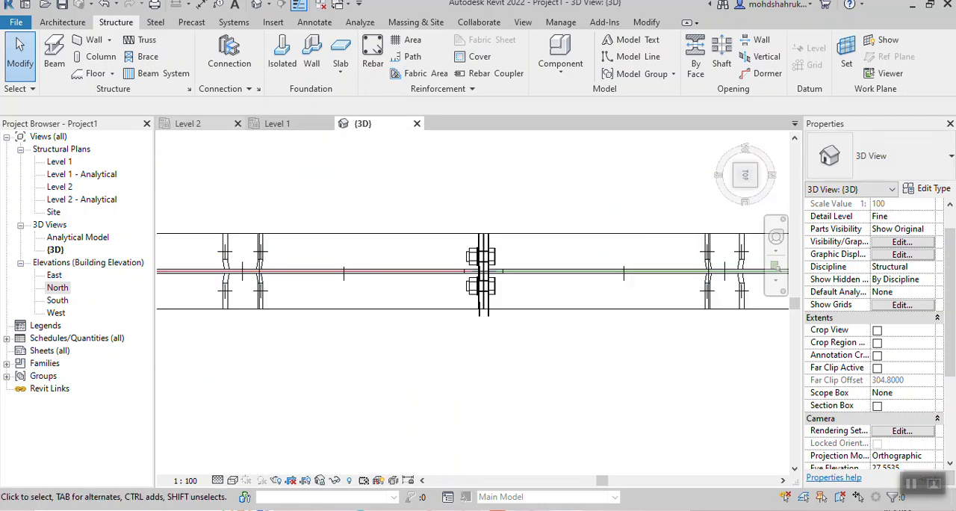
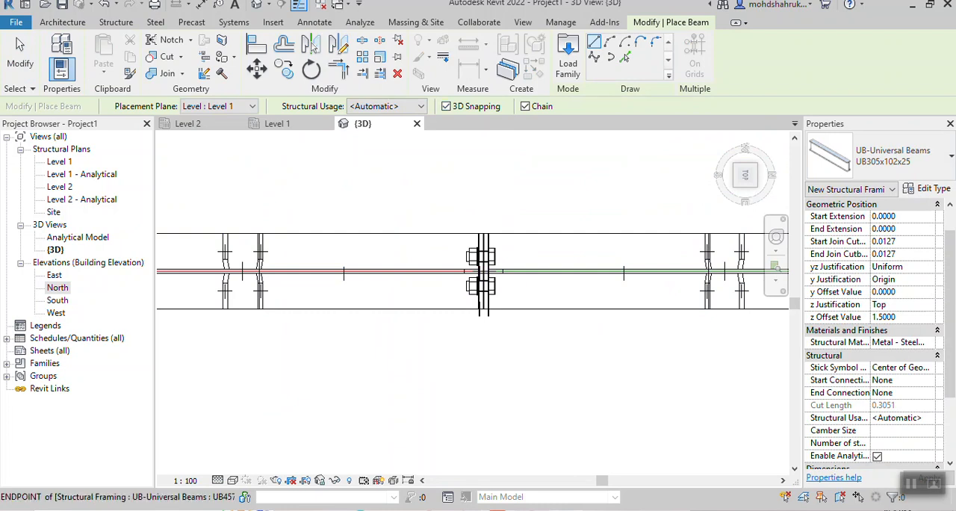
- Draw a UB305x102x25 ridge beam from the bolted apex plates of one gable to the rafter centreline beside the opposite gable's apex plates
{"action": "left_click", "coordinate": [482, 270]}
{"action": "scroll", "coordinate": [483, 418], "scroll_direction": "down", "scroll_amount": 4}
{"action": "middle_click_drag", "start_coordinate": [483, 442], "coordinate": [501, 190]}
{"action": "scroll", "coordinate": [503, 400], "scroll_direction": "down", "scroll_amount": 3}
{"action": "scroll", "coordinate": [525, 420], "scroll_direction": "down", "scroll_amount": 1}
{"action": "middle_click_drag", "start_coordinate": [525, 420], "coordinate": [533, 162]}
{"action": "scroll", "coordinate": [533, 162], "scroll_direction": "down", "scroll_amount": 1}
{"action": "scroll", "coordinate": [550, 344], "scroll_direction": "down", "scroll_amount": 1}
{"action": "middle_click_drag", "start_coordinate": [528, 378], "coordinate": [555, 154]}
{"action": "scroll", "coordinate": [565, 280], "scroll_direction": "up", "scroll_amount": 5}
{"action": "scroll", "coordinate": [566, 281], "scroll_direction": "up", "scroll_amount": 6}
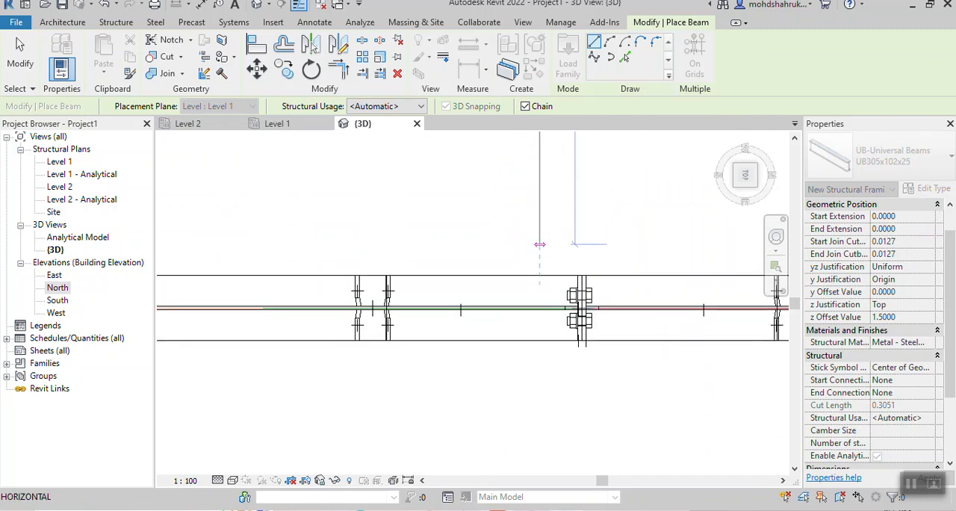
{"action": "scroll", "coordinate": [539, 244], "scroll_direction": "down", "scroll_amount": 6}
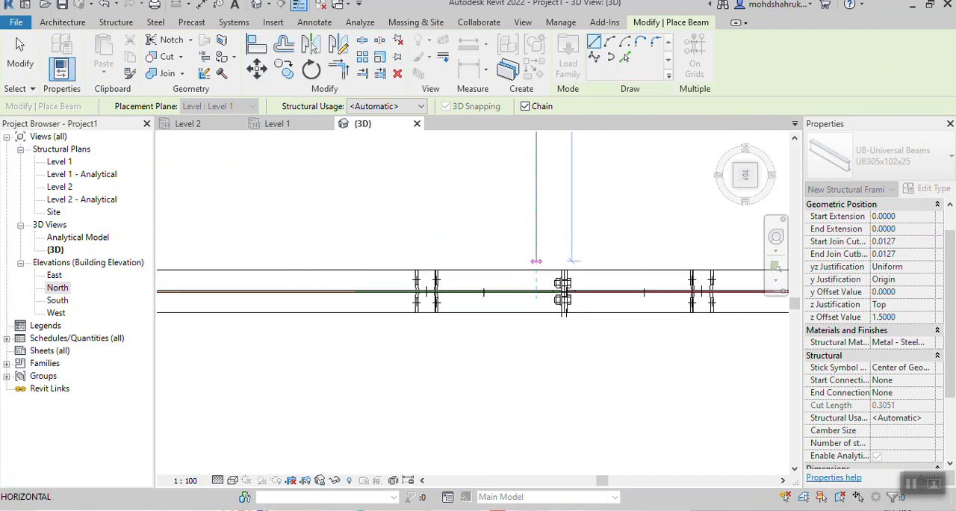
{"action": "scroll", "coordinate": [532, 263], "scroll_direction": "down", "scroll_amount": 4}
{"action": "middle_click_drag", "start_coordinate": [532, 266], "coordinate": [533, 446]}
{"action": "middle_click_drag", "start_coordinate": [555, 242], "coordinate": [526, 510]}
{"action": "scroll", "coordinate": [497, 145], "scroll_direction": "up", "scroll_amount": 14}
{"action": "middle_click_drag", "start_coordinate": [524, 198], "coordinate": [521, 345]}
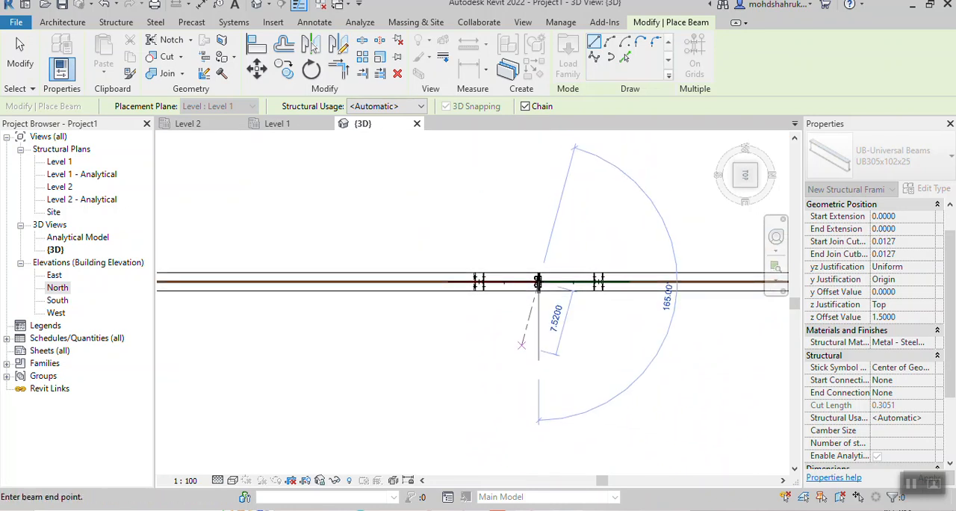
{"action": "scroll", "coordinate": [538, 284], "scroll_direction": "up", "scroll_amount": 2}
{"action": "scroll", "coordinate": [541, 360], "scroll_direction": "down", "scroll_amount": 6}
{"action": "middle_click_drag", "start_coordinate": [542, 396], "coordinate": [564, 160]}
{"action": "scroll", "coordinate": [545, 389], "scroll_direction": "down", "scroll_amount": 2}
{"action": "middle_click_drag", "start_coordinate": [564, 366], "coordinate": [569, 142]}
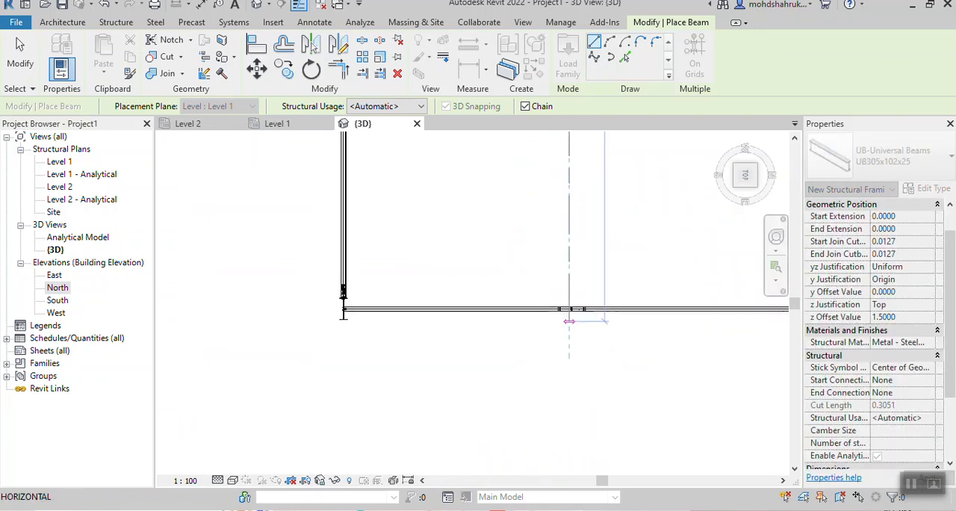
{"action": "scroll", "coordinate": [567, 318], "scroll_direction": "up", "scroll_amount": 6}
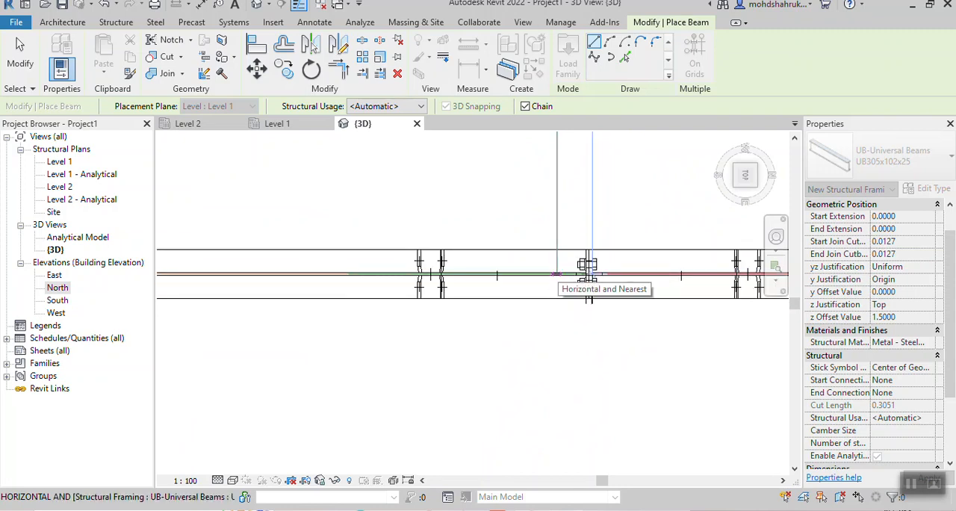
{"action": "left_click", "coordinate": [556, 275]}
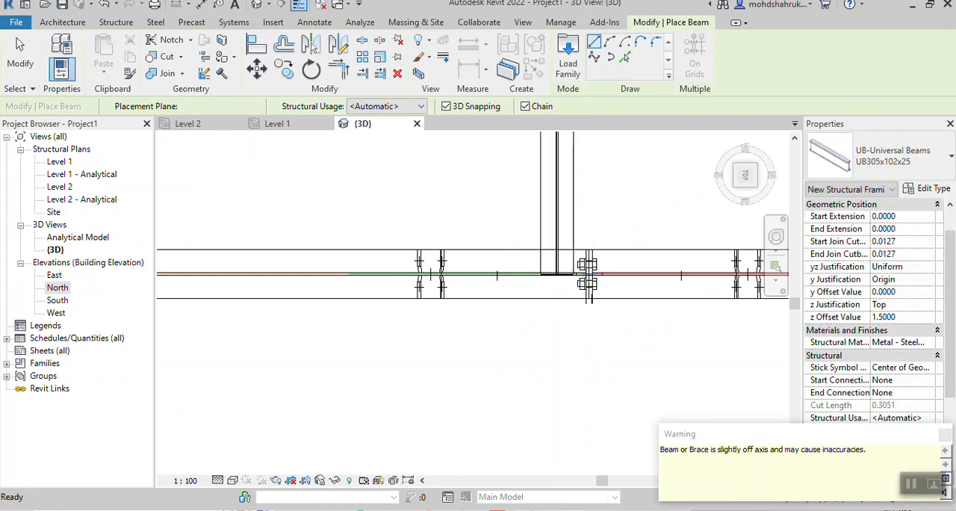
{"action": "key", "text": "Escape"}
- Set the z Offset Value of the new ridge beam to 0 so it sits at rafter level
{"action": "scroll", "coordinate": [439, 153], "scroll_direction": "down", "scroll_amount": 1}
{"action": "middle_click_drag", "start_coordinate": [438, 154], "coordinate": [523, 216]}
{"action": "scroll", "coordinate": [452, 300], "scroll_direction": "down", "scroll_amount": 2}
{"action": "middle_click_drag", "start_coordinate": [522, 217], "coordinate": [243, 370]}
{"action": "scroll", "coordinate": [456, 362], "scroll_direction": "down", "scroll_amount": 1}
{"action": "scroll", "coordinate": [510, 333], "scroll_direction": "down", "scroll_amount": 2}
{"action": "middle_click_drag", "start_coordinate": [511, 332], "coordinate": [581, 328], "text": "shift"}
{"action": "scroll", "coordinate": [581, 373], "scroll_direction": "down", "scroll_amount": 2}
{"action": "scroll", "coordinate": [581, 374], "scroll_direction": "down", "scroll_amount": 1}
{"action": "middle_click_drag", "start_coordinate": [581, 329], "coordinate": [624, 347]}
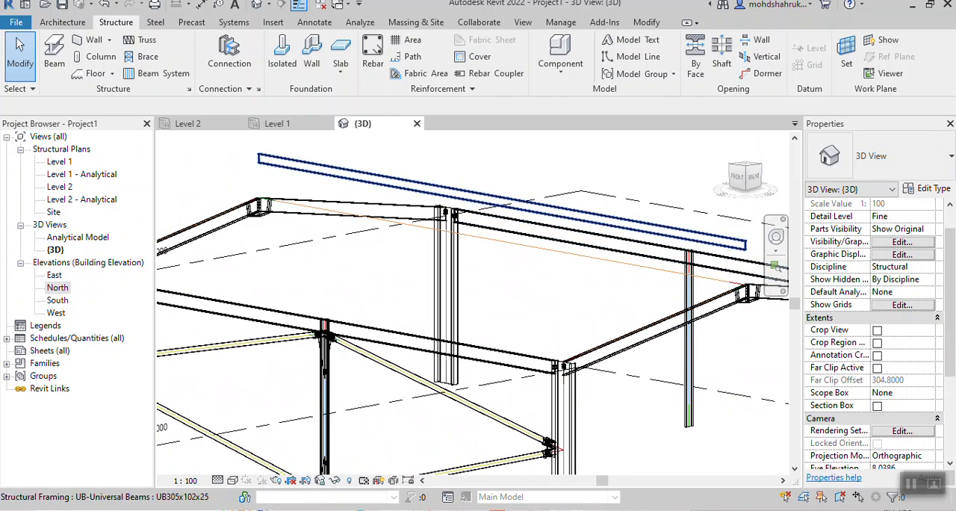
{"action": "left_click", "coordinate": [500, 200]}
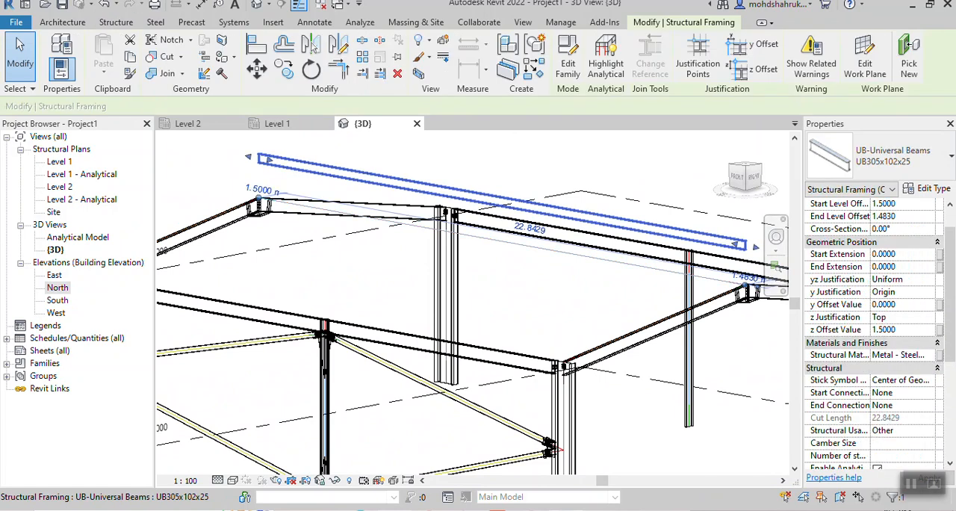
{"action": "left_click", "coordinate": [902, 329]}
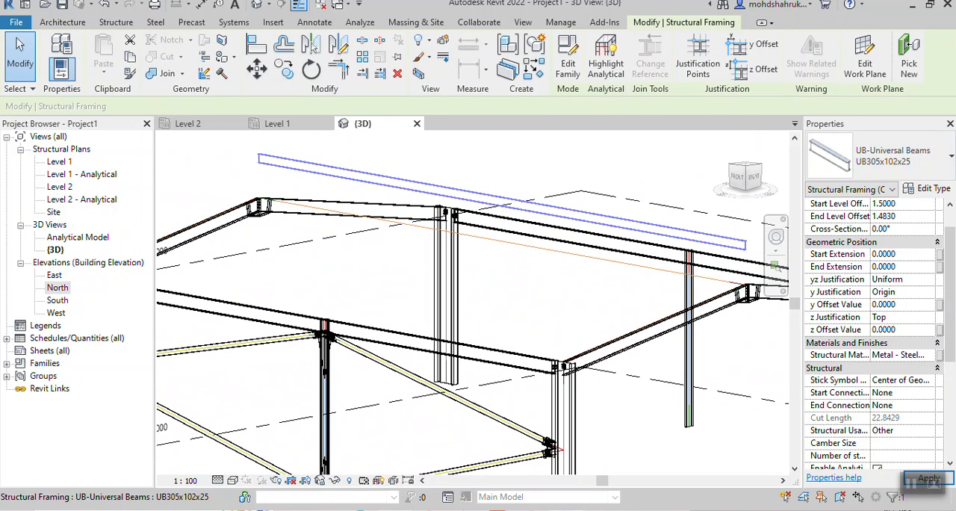
{"action": "left_click", "coordinate": [929, 478]}
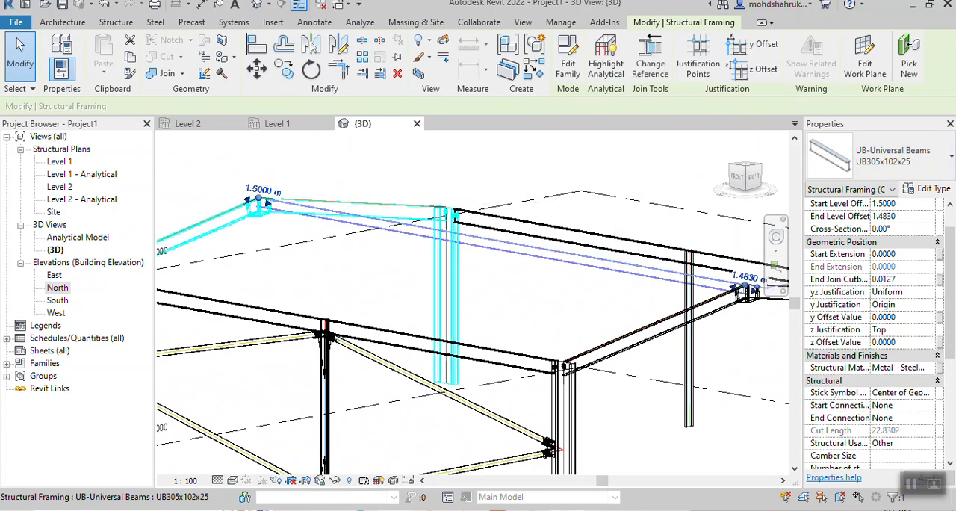
{"action": "key", "text": "Escape"}
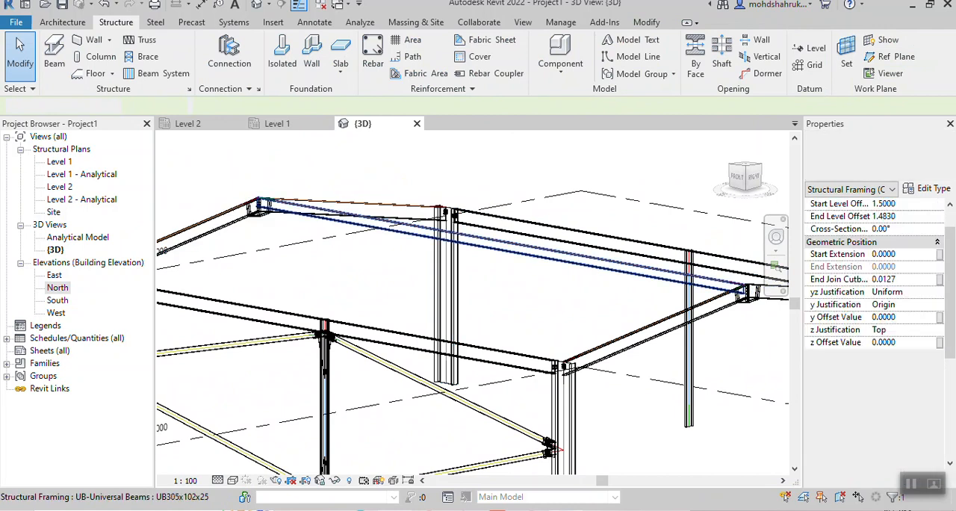
- Examine how the ridge beam's end meets the apex haunch and how it sits within the whole frame
{"action": "scroll", "coordinate": [300, 211], "scroll_direction": "up", "scroll_amount": 2}
{"action": "middle_click_drag", "start_coordinate": [746, 258], "coordinate": [468, 194]}
{"action": "scroll", "coordinate": [696, 272], "scroll_direction": "up", "scroll_amount": 6}
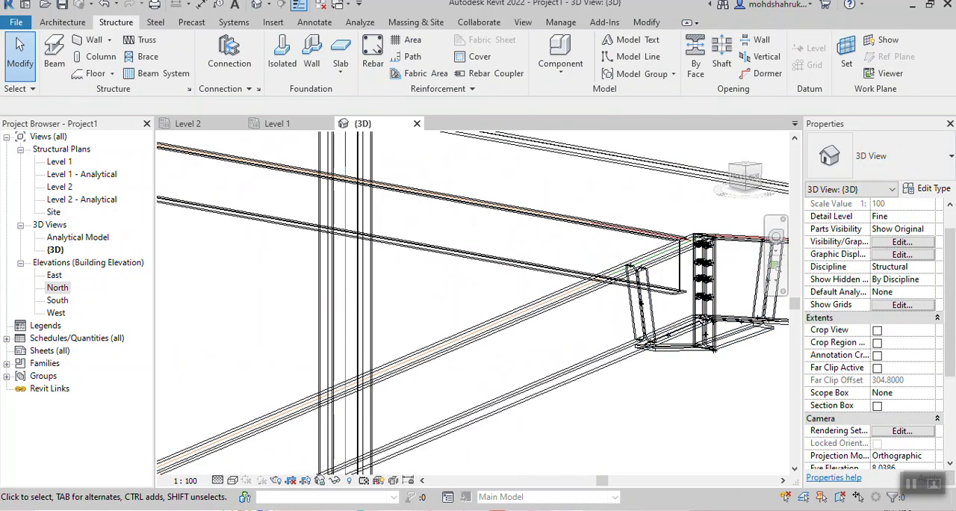
{"action": "scroll", "coordinate": [702, 291], "scroll_direction": "down", "scroll_amount": 3}
{"action": "scroll", "coordinate": [670, 227], "scroll_direction": "down", "scroll_amount": 5}
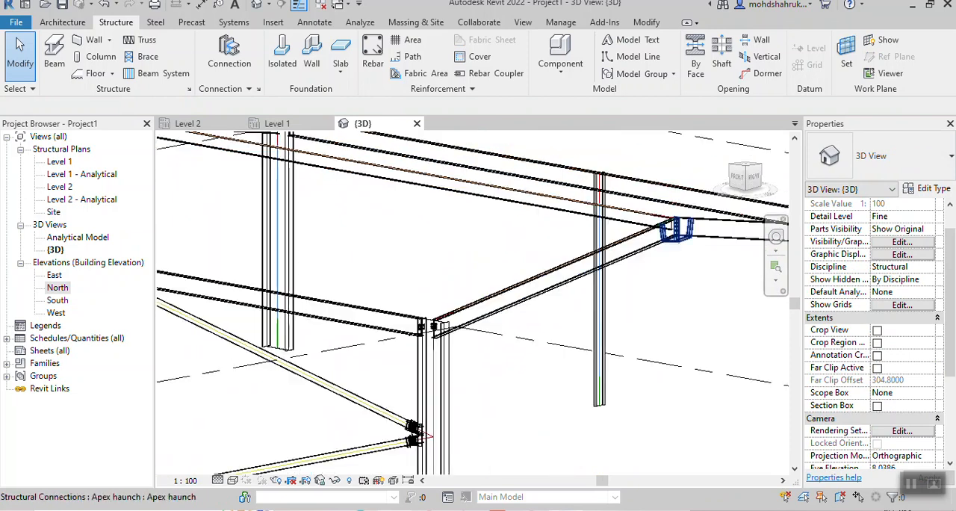
{"action": "middle_click_drag", "start_coordinate": [670, 231], "coordinate": [489, 351], "text": "shift"}
{"action": "scroll", "coordinate": [485, 352], "scroll_direction": "up", "scroll_amount": 3}
{"action": "scroll", "coordinate": [514, 319], "scroll_direction": "down", "scroll_amount": 3}
{"action": "middle_click_drag", "start_coordinate": [517, 321], "coordinate": [503, 290], "text": "shift"}
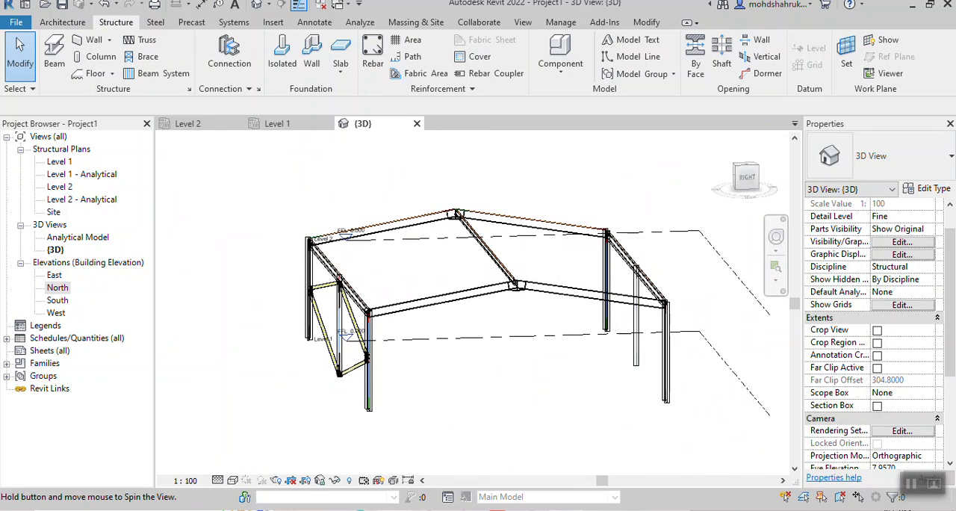
{"action": "scroll", "coordinate": [422, 301], "scroll_direction": "up", "scroll_amount": 5}
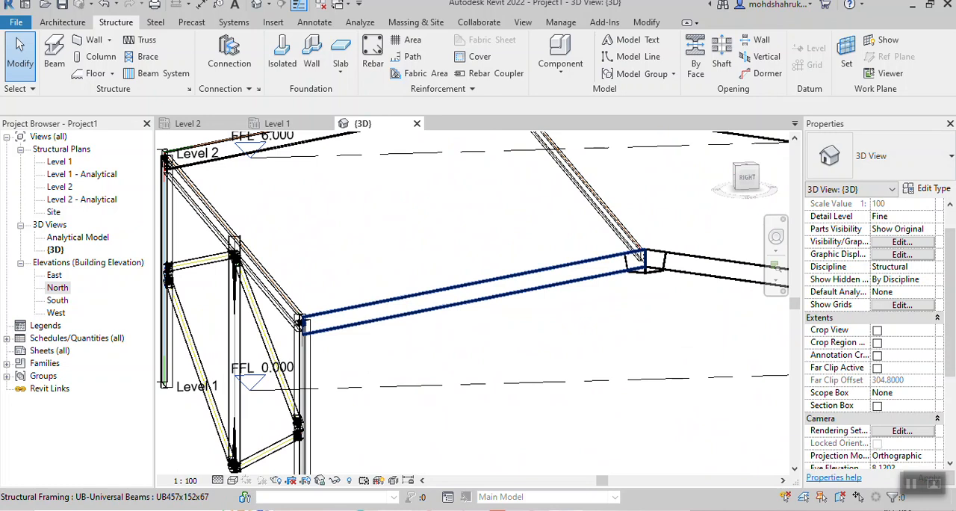
{"action": "scroll", "coordinate": [603, 337], "scroll_direction": "down", "scroll_amount": 6}
{"action": "mouse_move", "coordinate": [603, 337]}
{"action": "middle_mouse_down"}
{"action": "mouse_move", "coordinate": [570, 337]}
{"action": "mouse_move", "coordinate": [603, 343]}
{"action": "middle_mouse_up"}
- View the frame squarely from the right side and switch the visual style to Shaded
{"action": "left_click", "coordinate": [747, 178]}
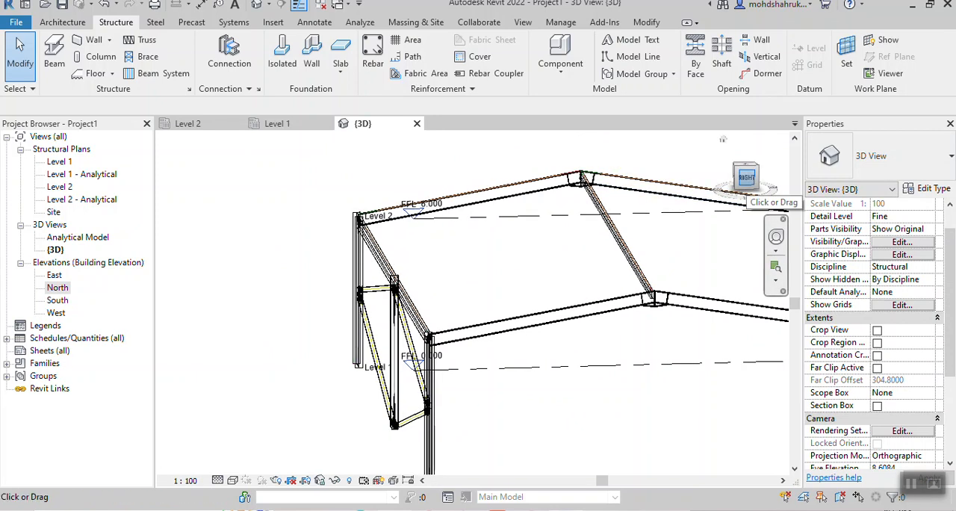
{"action": "left_click", "coordinate": [747, 177]}
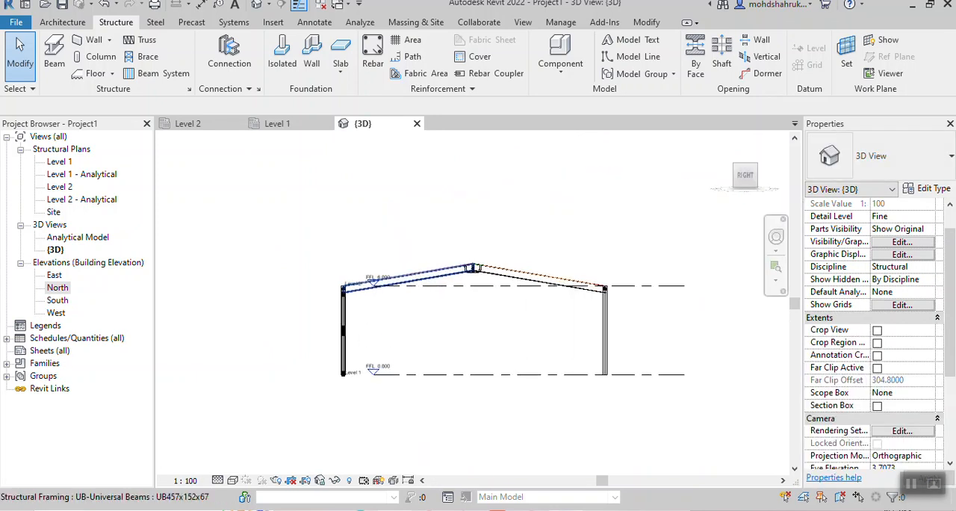
{"action": "scroll", "coordinate": [389, 284], "scroll_direction": "up", "scroll_amount": 6}
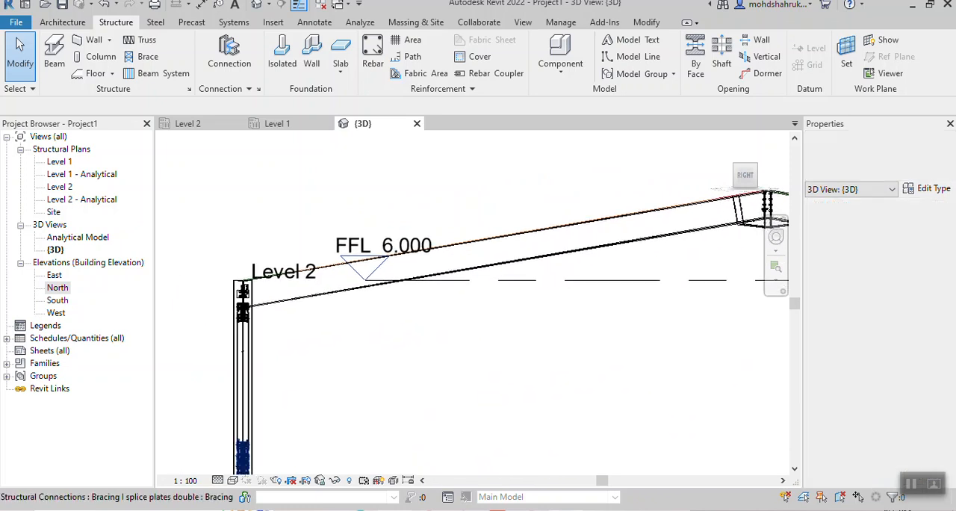
{"action": "left_click", "coordinate": [233, 480]}
{"action": "left_click", "coordinate": [256, 437]}
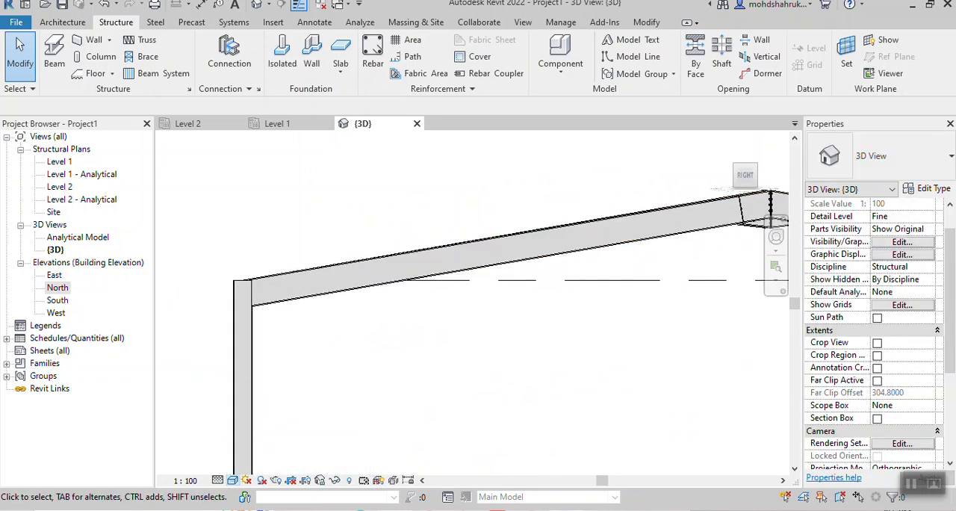
- Set the work plane to the sloping top face of the rafter beside the braced bay by picking it
{"action": "left_click", "coordinate": [847, 56]}
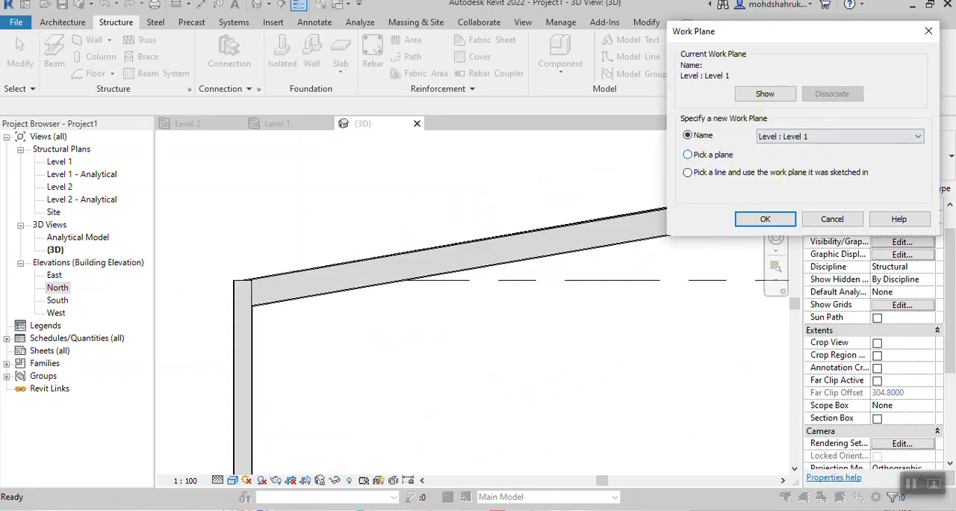
{"action": "left_click", "coordinate": [764, 219]}
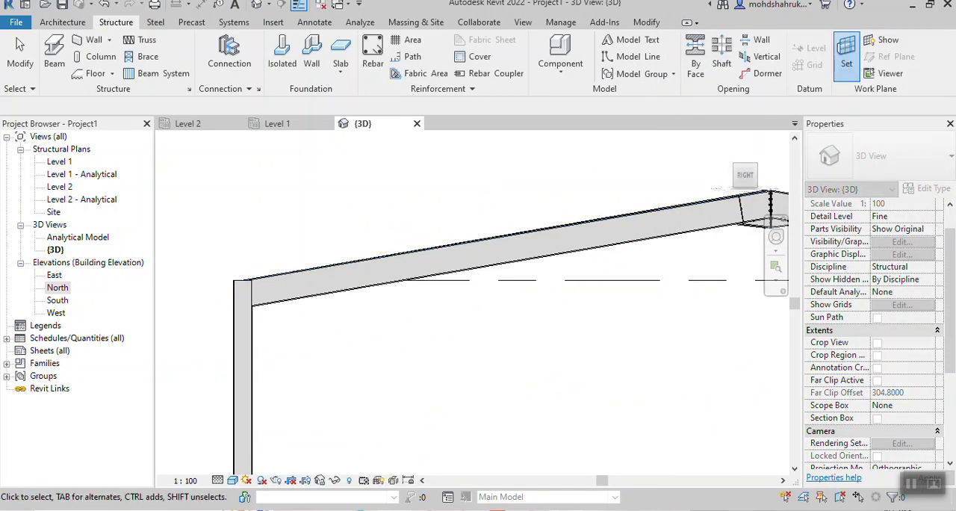
{"action": "left_click", "coordinate": [464, 240]}
- Start a beam system in the top view with UB305x102x25 as its beam type
{"action": "scroll", "coordinate": [464, 202], "scroll_direction": "down", "scroll_amount": 2}
{"action": "middle_click_drag", "start_coordinate": [464, 202], "coordinate": [478, 263], "text": "shift"}
{"action": "left_click", "coordinate": [745, 164]}
{"action": "middle_click_drag", "start_coordinate": [457, 275], "coordinate": [442, 276]}
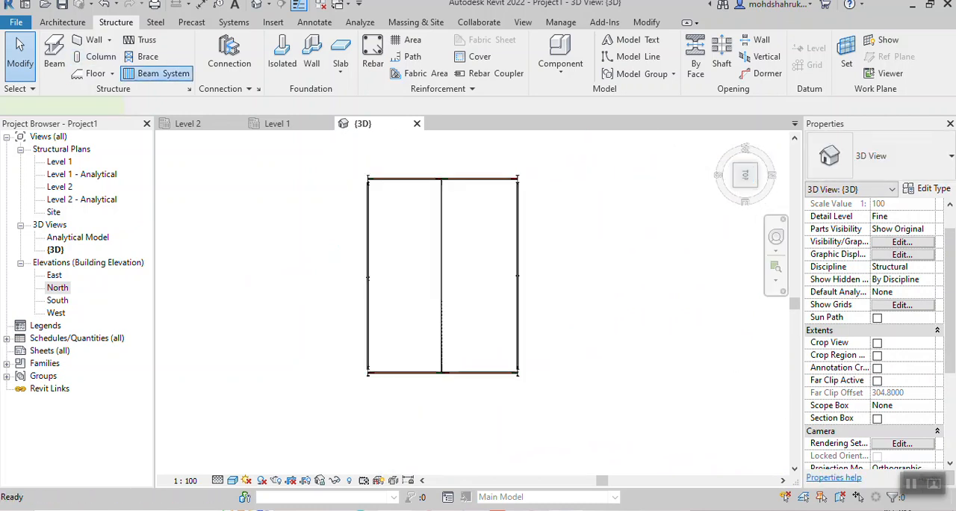
{"action": "left_click", "coordinate": [158, 73]}
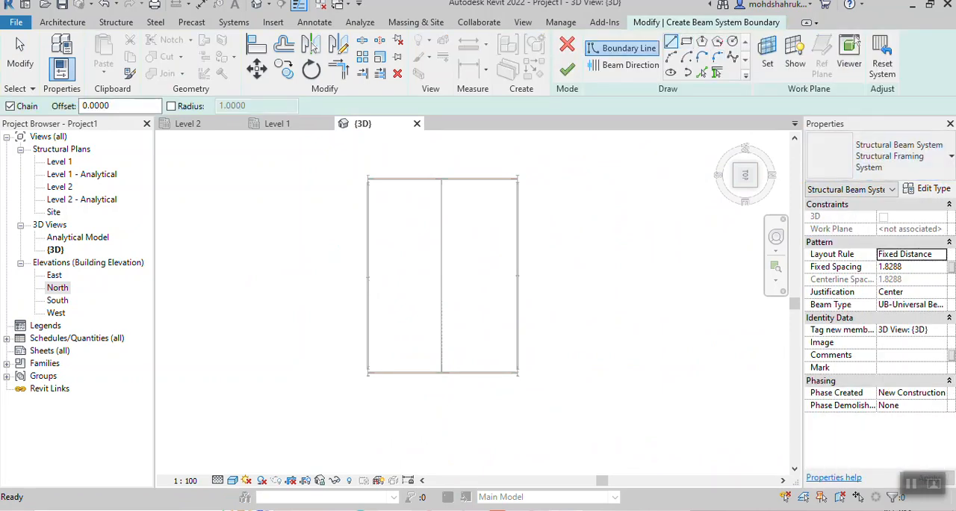
{"action": "left_click", "coordinate": [940, 304]}
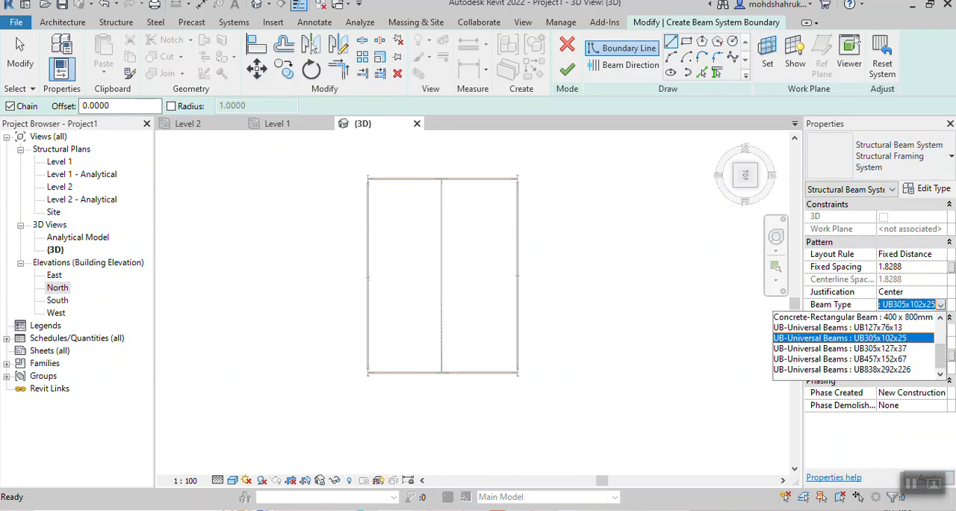
{"action": "left_click", "coordinate": [840, 338]}
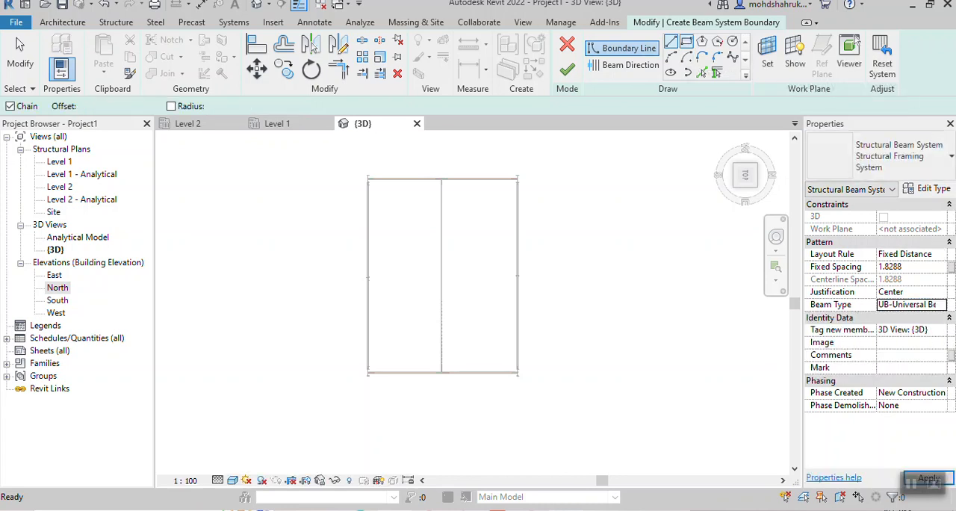
- Sketch the beam system's rectangular boundary from the outer frame corner to the ridge beam's opposite end, and finish the beam system
{"action": "left_click", "coordinate": [686, 42]}
{"action": "scroll", "coordinate": [366, 171], "scroll_direction": "up", "scroll_amount": 6}
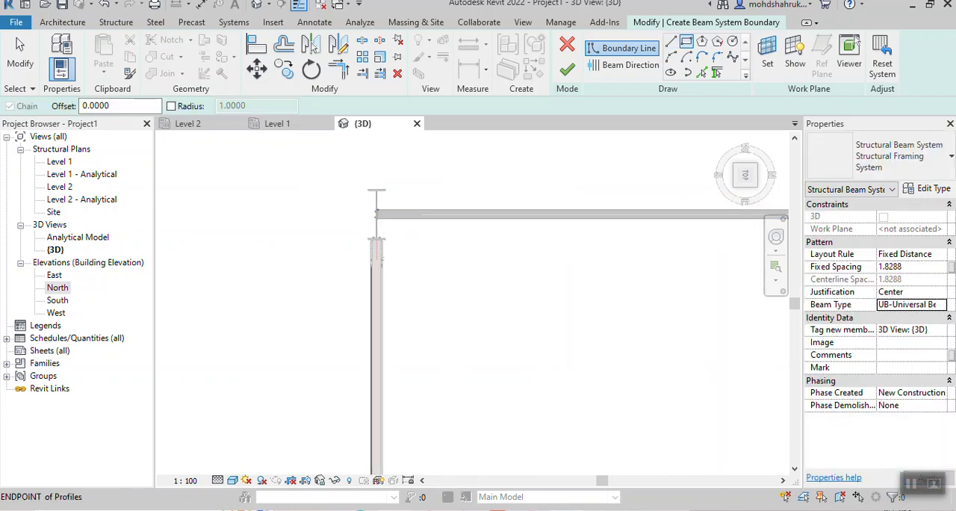
{"action": "scroll", "coordinate": [374, 210], "scroll_direction": "up", "scroll_amount": 5}
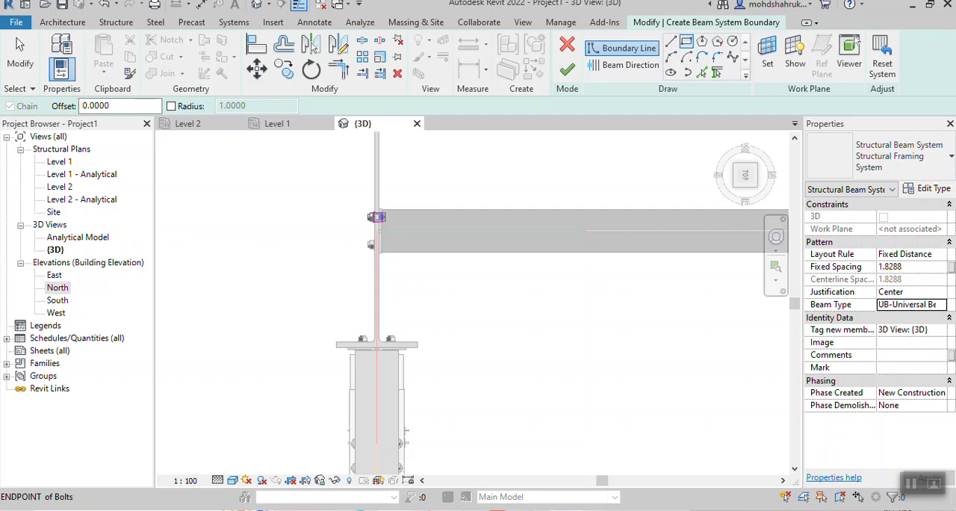
{"action": "left_click", "coordinate": [377, 209]}
{"action": "scroll", "coordinate": [611, 351], "scroll_direction": "down", "scroll_amount": 5}
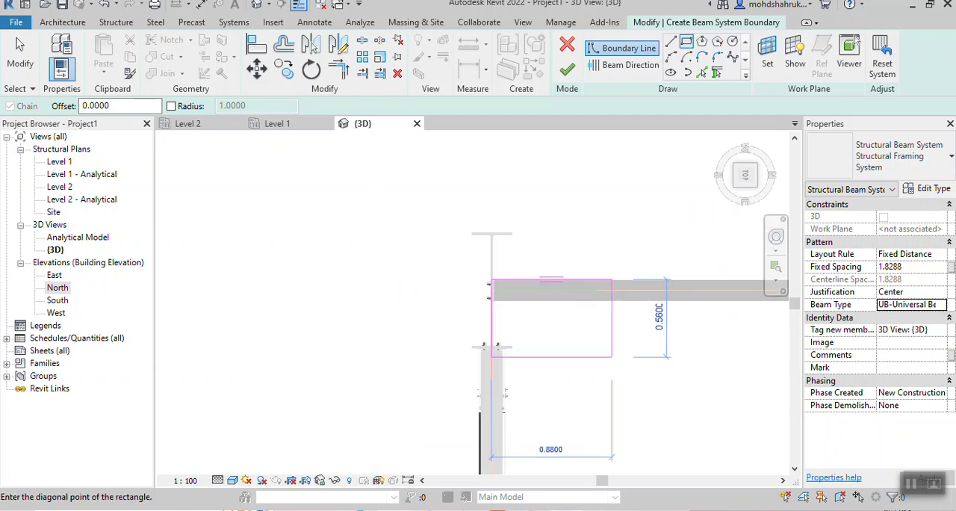
{"action": "middle_click_drag", "start_coordinate": [617, 376], "coordinate": [425, 203]}
{"action": "scroll", "coordinate": [617, 346], "scroll_direction": "down", "scroll_amount": 3}
{"action": "middle_click_drag", "start_coordinate": [617, 345], "coordinate": [461, 124]}
{"action": "scroll", "coordinate": [569, 434], "scroll_direction": "down", "scroll_amount": 2}
{"action": "middle_click_drag", "start_coordinate": [580, 434], "coordinate": [551, 157]}
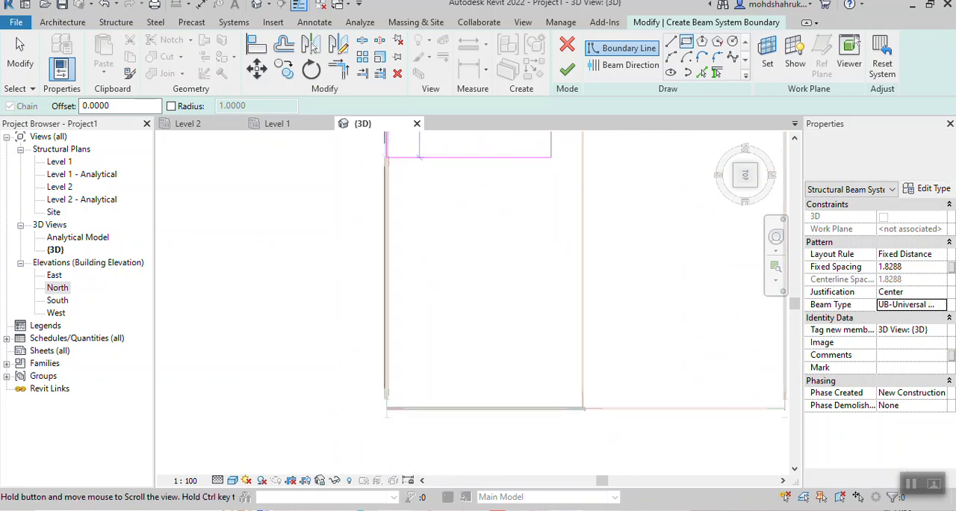
{"action": "scroll", "coordinate": [652, 379], "scroll_direction": "up", "scroll_amount": 5}
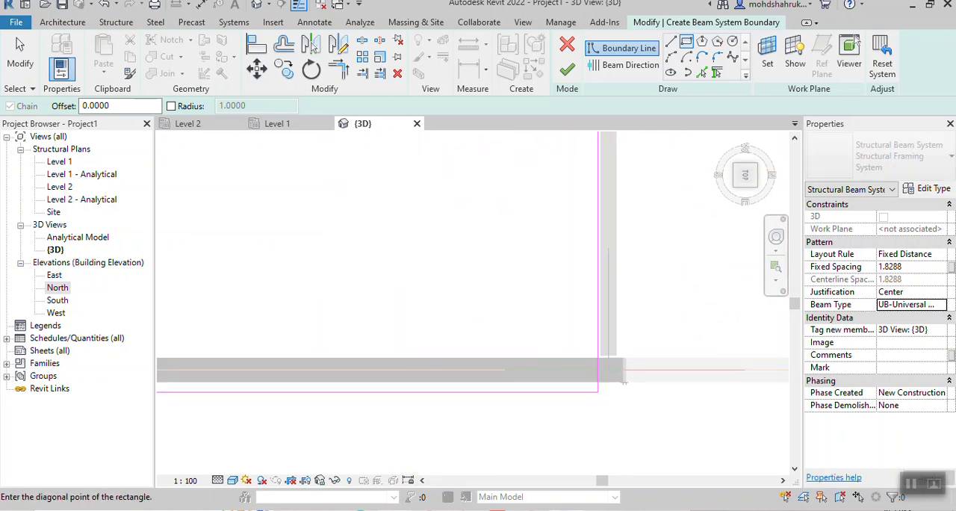
{"action": "scroll", "coordinate": [651, 379], "scroll_direction": "up", "scroll_amount": 2}
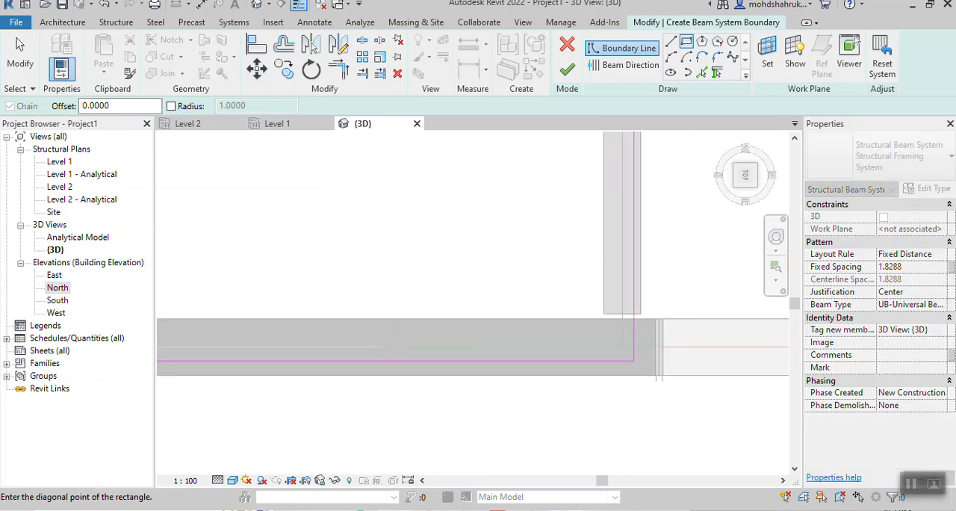
{"action": "scroll", "coordinate": [543, 282], "scroll_direction": "down", "scroll_amount": 3}
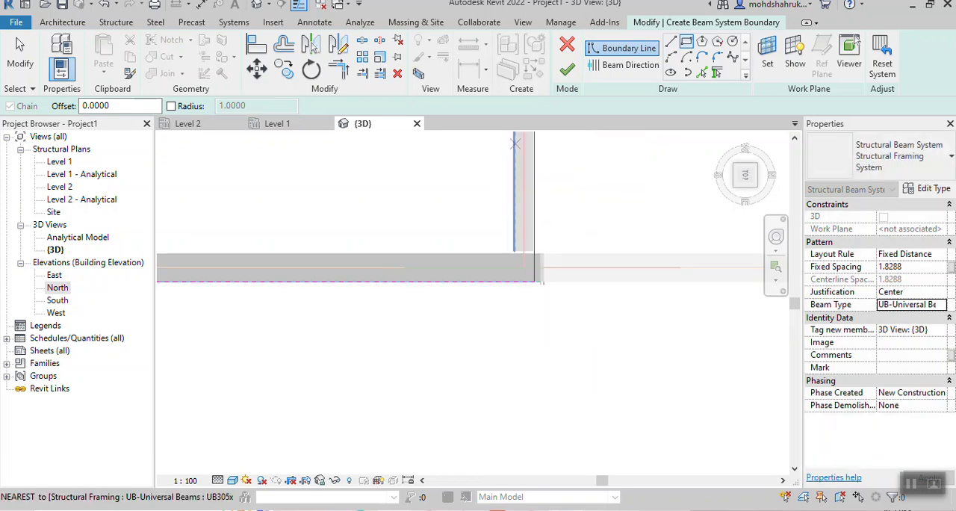
{"action": "left_click", "coordinate": [567, 69]}
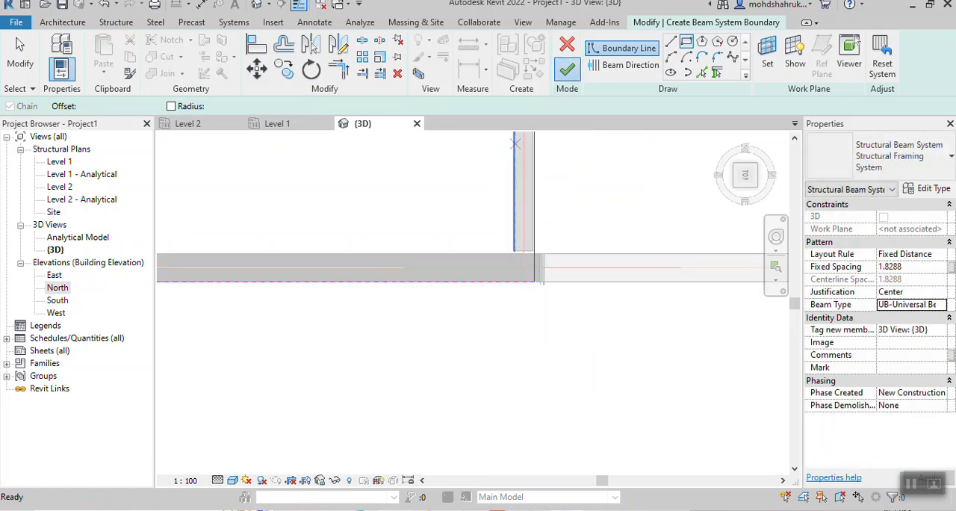
- Set the work plane to the sloping top face of the rafter on the uncovered roof slope by picking it
{"action": "scroll", "coordinate": [539, 206], "scroll_direction": "down", "scroll_amount": 5}
{"action": "scroll", "coordinate": [558, 350], "scroll_direction": "down", "scroll_amount": 4}
{"action": "middle_click_drag", "start_coordinate": [539, 207], "coordinate": [621, 196]}
{"action": "scroll", "coordinate": [595, 327], "scroll_direction": "down", "scroll_amount": 3}
{"action": "mouse_move", "coordinate": [595, 326]}
{"action": "middle_mouse_down"}
{"action": "mouse_move", "coordinate": [570, 345]}
{"action": "mouse_move", "coordinate": [635, 299]}
{"action": "mouse_move", "coordinate": [586, 325]}
{"action": "middle_mouse_up"}
{"action": "middle_click_drag", "start_coordinate": [577, 265], "coordinate": [522, 224], "text": "shift"}
{"action": "scroll", "coordinate": [626, 254], "scroll_direction": "up", "scroll_amount": 3}
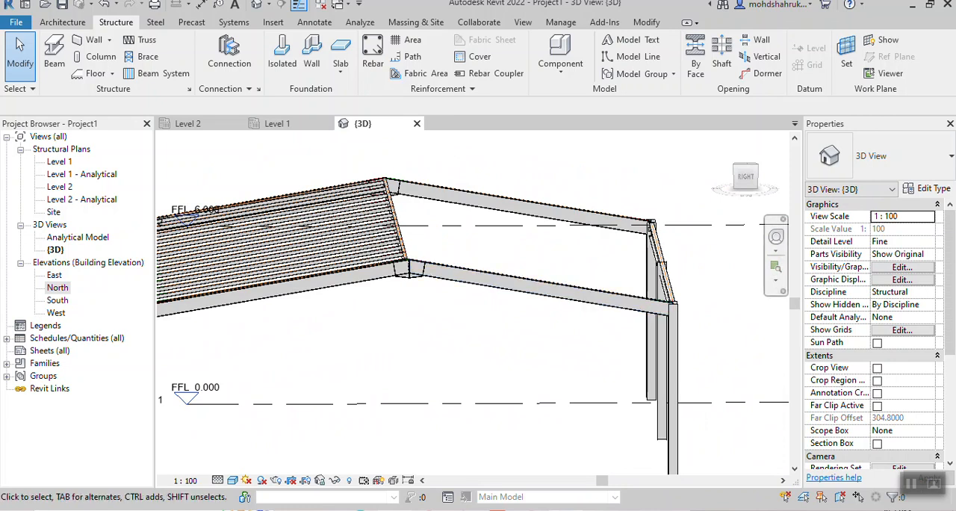
{"action": "left_click", "coordinate": [847, 52]}
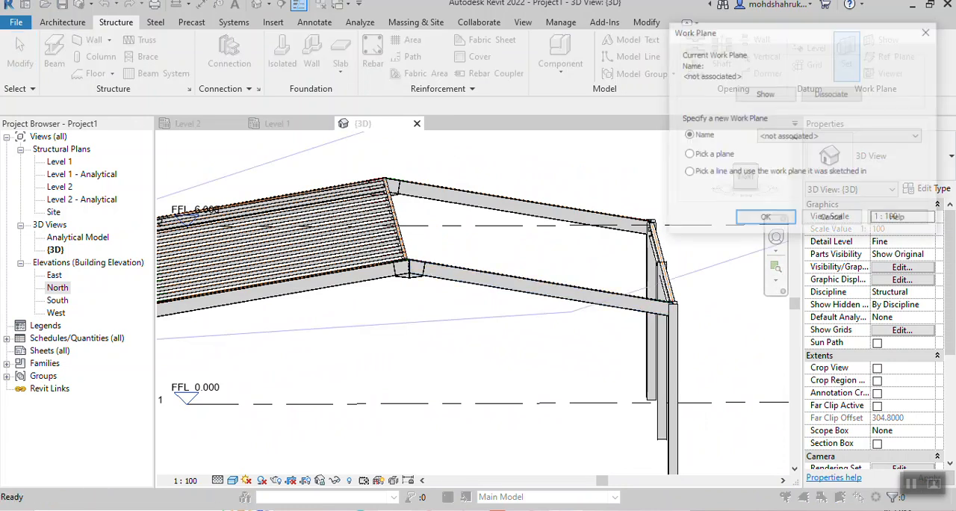
{"action": "key", "text": "Return"}
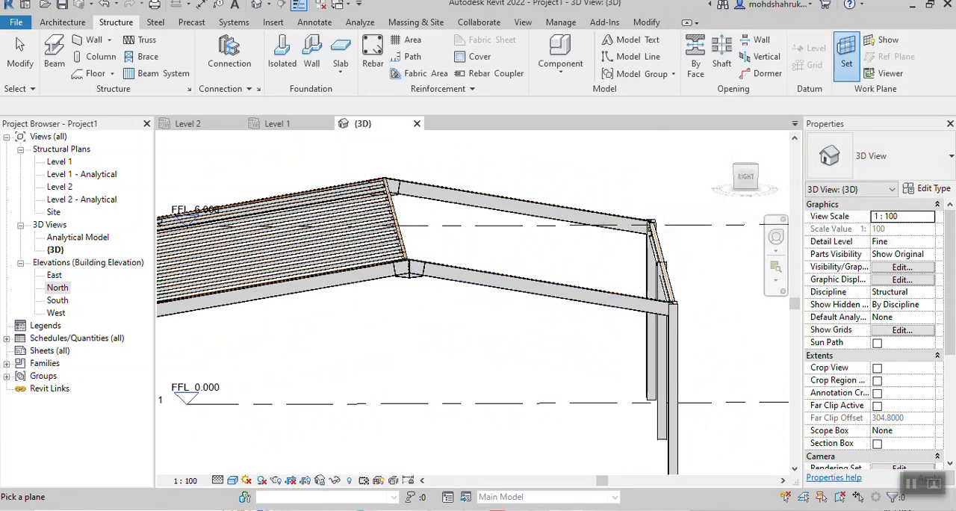
{"action": "scroll", "coordinate": [423, 272], "scroll_direction": "up", "scroll_amount": 5}
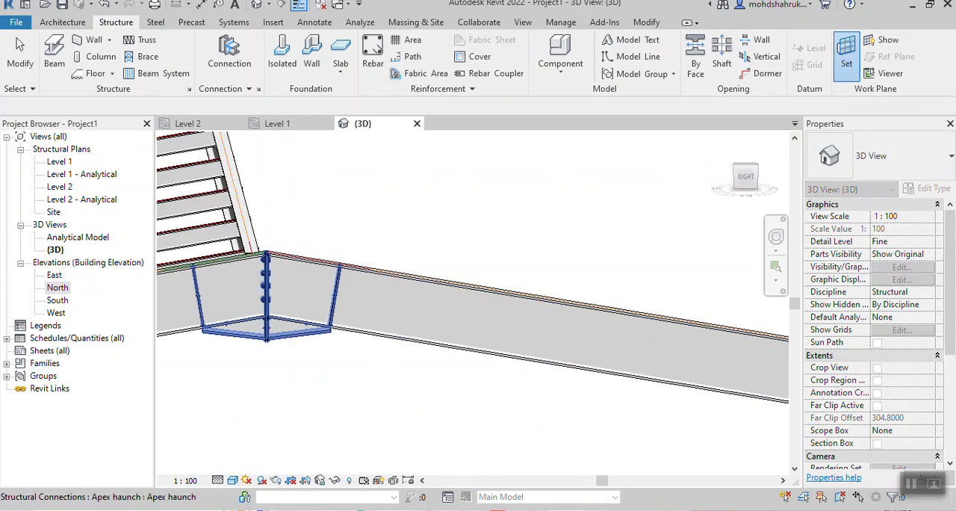
{"action": "key", "text": "Escape"}
{"action": "scroll", "coordinate": [478, 253], "scroll_direction": "down", "scroll_amount": 6}
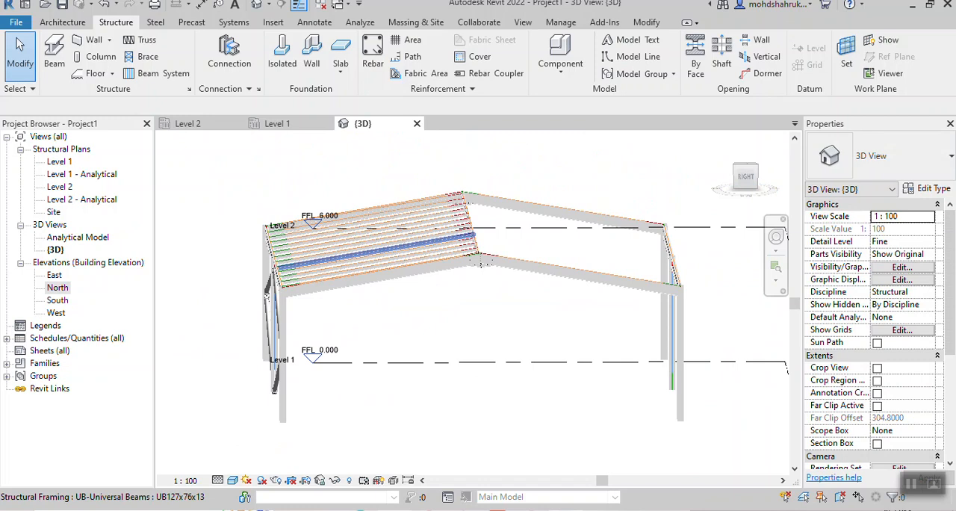
- Mirror a copy of the beam system about the ridge beam onto the uncovered roof slope, working in the top view
{"action": "middle_click_drag", "start_coordinate": [478, 252], "coordinate": [476, 317], "text": "shift"}
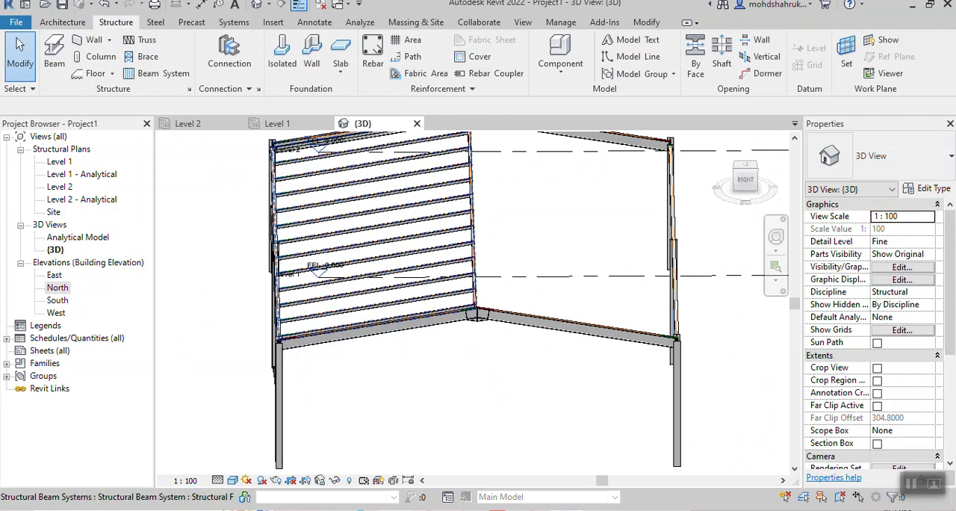
{"action": "left_click", "coordinate": [278, 321]}
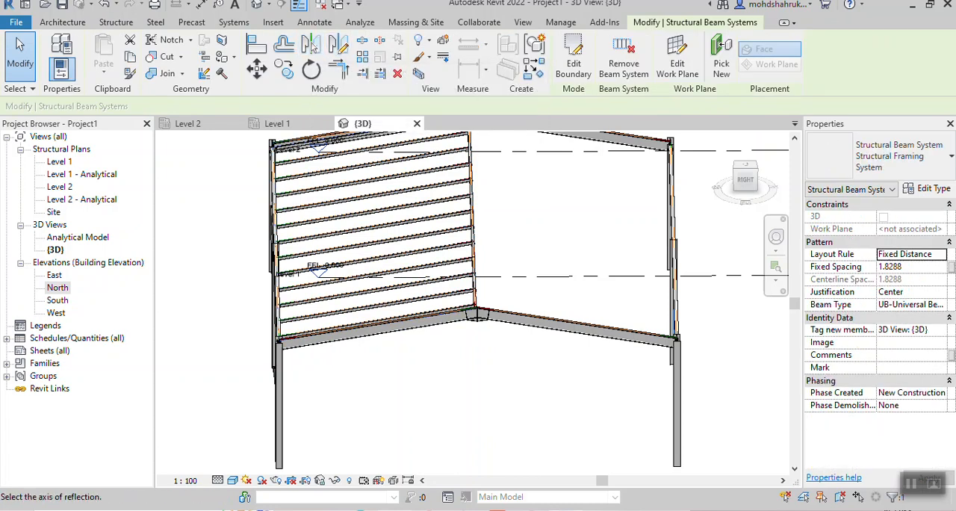
{"action": "middle_click_drag", "start_coordinate": [478, 284], "coordinate": [480, 317], "text": "shift"}
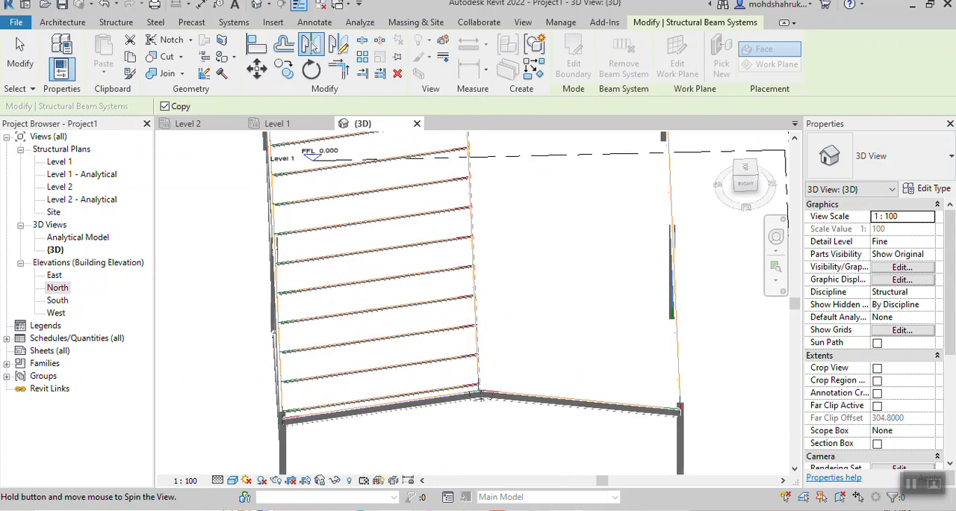
{"action": "middle_click_drag", "start_coordinate": [480, 399], "coordinate": [482, 404], "text": "shift"}
{"action": "left_click", "coordinate": [745, 167]}
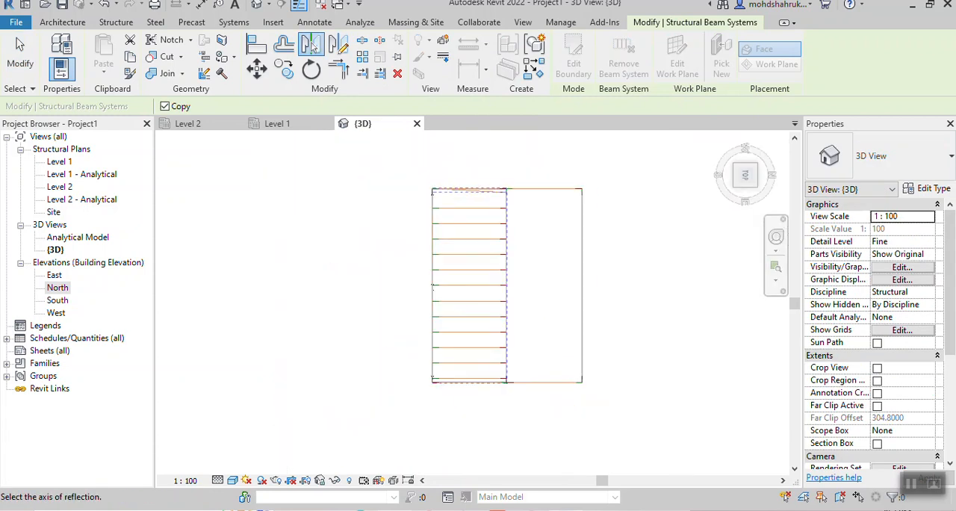
{"action": "middle_click_drag", "start_coordinate": [507, 254], "coordinate": [441, 241]}
{"action": "scroll", "coordinate": [442, 240], "scroll_direction": "up", "scroll_amount": 4}
{"action": "scroll", "coordinate": [442, 310], "scroll_direction": "up", "scroll_amount": 4}
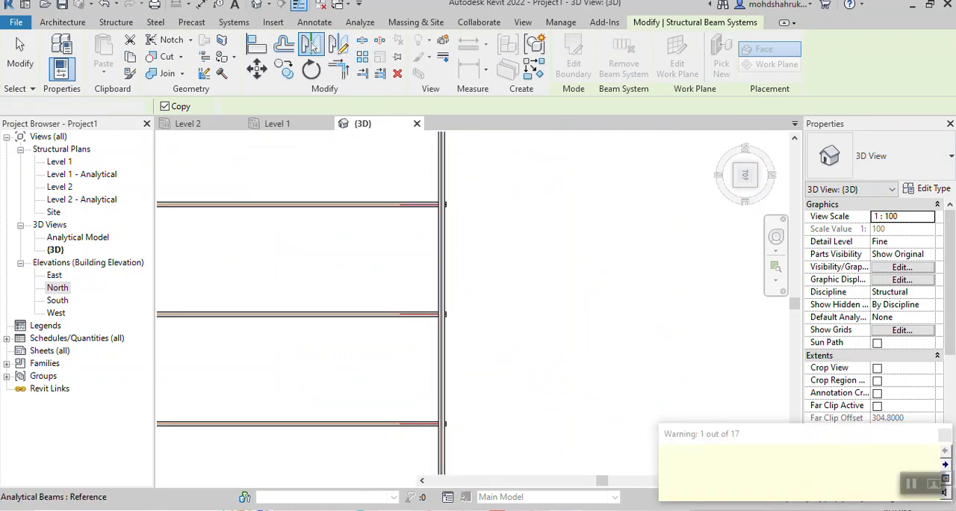
- Check the mirrored beam system against the rafters from the right side and delete it
{"action": "scroll", "coordinate": [589, 277], "scroll_direction": "down", "scroll_amount": 5}
{"action": "scroll", "coordinate": [404, 329], "scroll_direction": "down", "scroll_amount": 1}
{"action": "middle_click_drag", "start_coordinate": [404, 328], "coordinate": [399, 218]}
{"action": "scroll", "coordinate": [535, 411], "scroll_direction": "up", "scroll_amount": 2}
{"action": "middle_click_drag", "start_coordinate": [534, 411], "coordinate": [424, 398]}
{"action": "middle_click_drag", "start_coordinate": [337, 324], "coordinate": [365, 312], "text": "shift"}
{"action": "middle_click_drag", "start_coordinate": [502, 371], "coordinate": [549, 361], "text": "shift"}
{"action": "scroll", "coordinate": [549, 362], "scroll_direction": "up", "scroll_amount": 2}
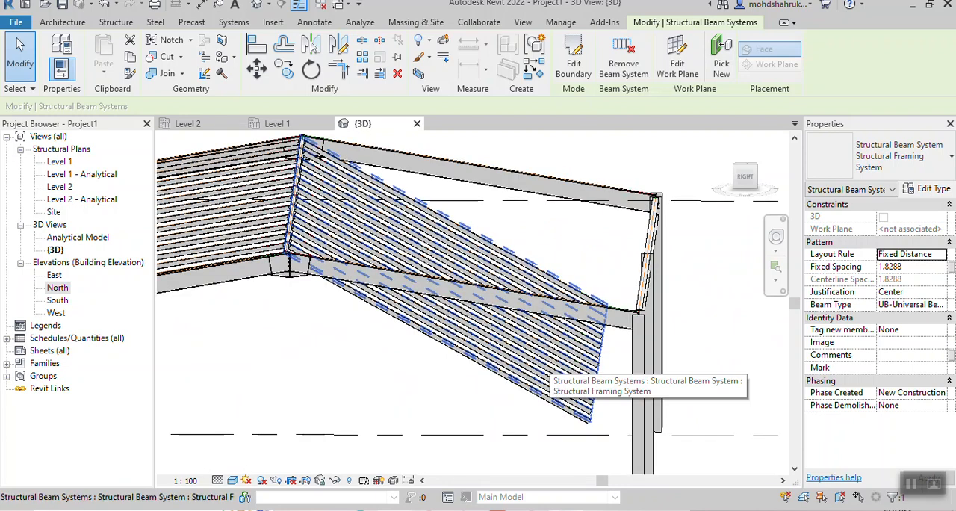
{"action": "scroll", "coordinate": [552, 364], "scroll_direction": "down", "scroll_amount": 1}
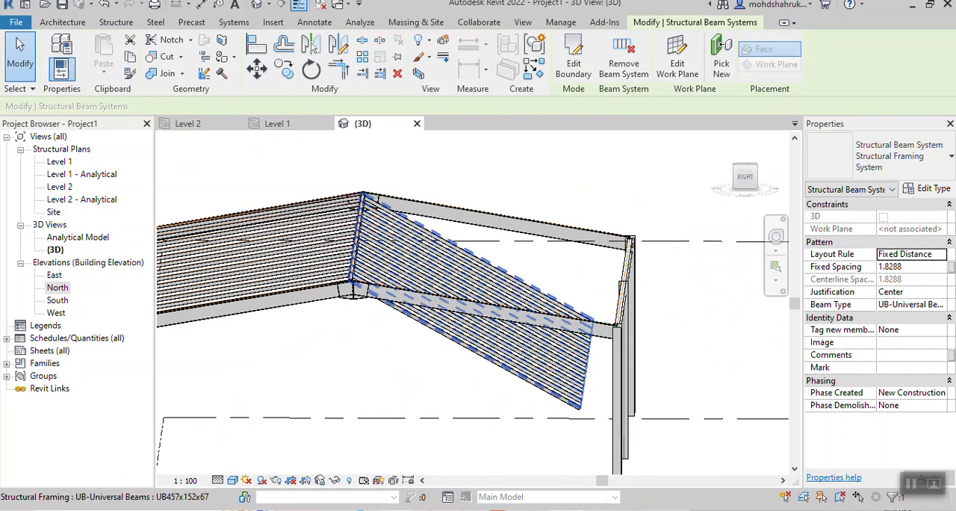
{"action": "key", "text": "Delete"}
{"action": "scroll", "coordinate": [553, 365], "scroll_direction": "up", "scroll_amount": 2}
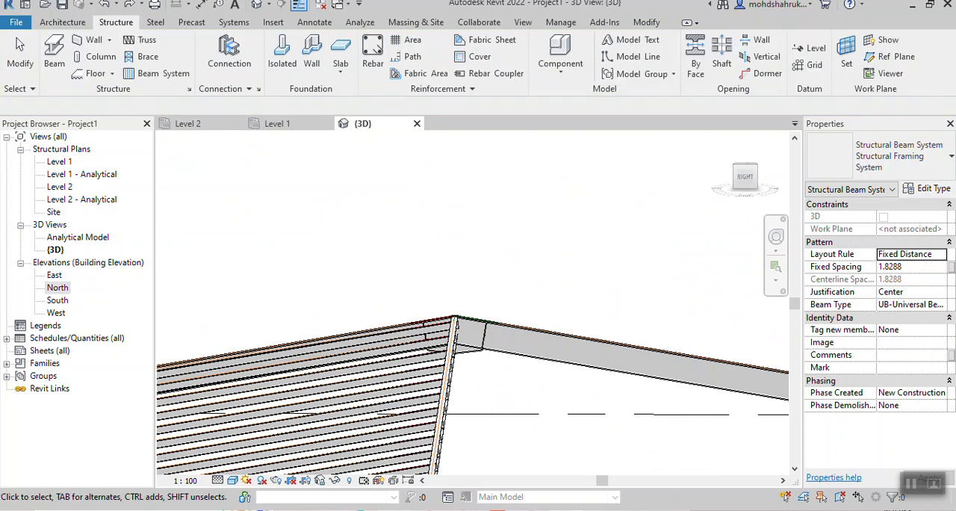
- Start a new beam system in the top view with UB127x76x13 as its beam type
{"action": "scroll", "coordinate": [567, 384], "scroll_direction": "down", "scroll_amount": 3}
{"action": "middle_click_drag", "start_coordinate": [566, 387], "coordinate": [516, 409]}
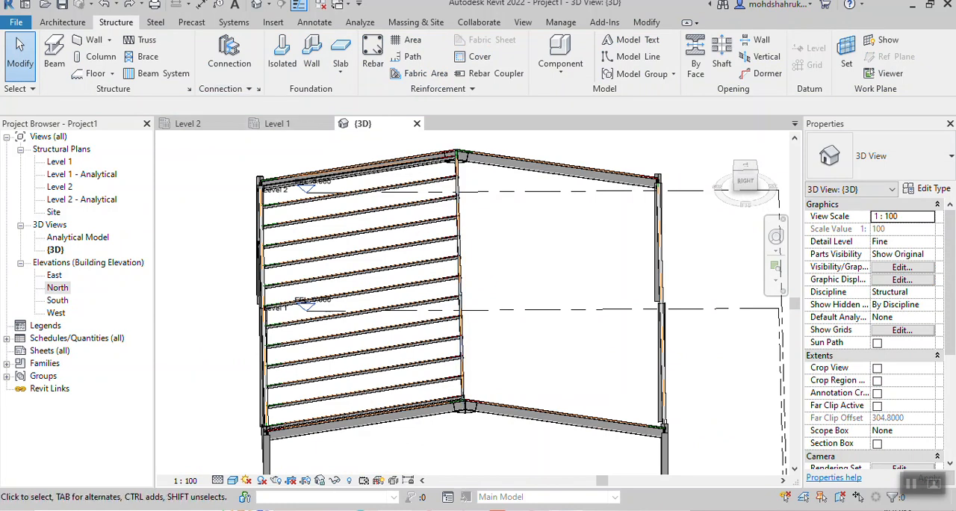
{"action": "left_click", "coordinate": [744, 179]}
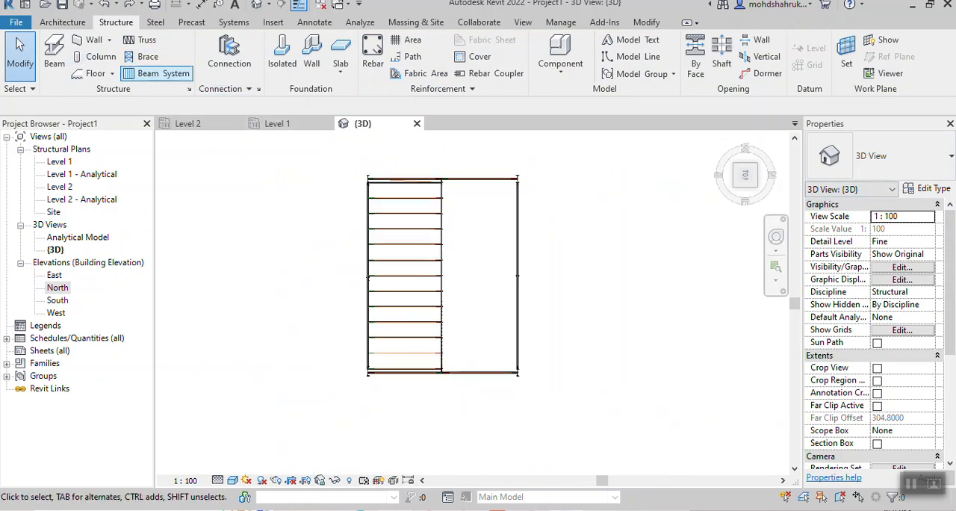
{"action": "left_click", "coordinate": [157, 74]}
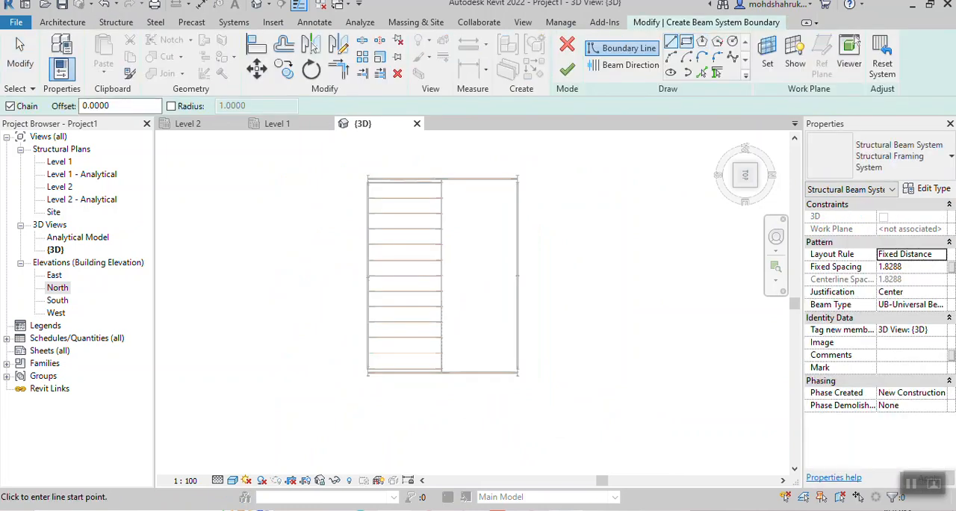
{"action": "left_click", "coordinate": [940, 305]}
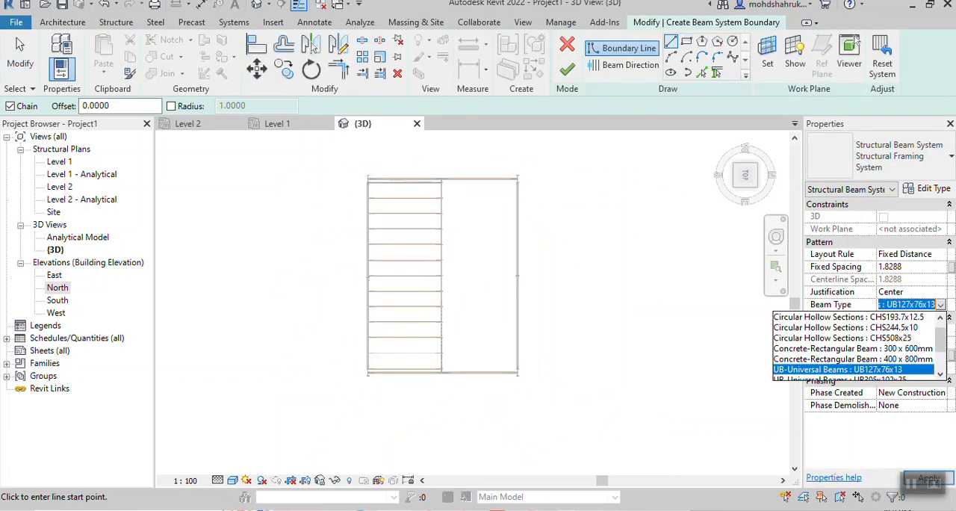
{"action": "left_click", "coordinate": [853, 370]}
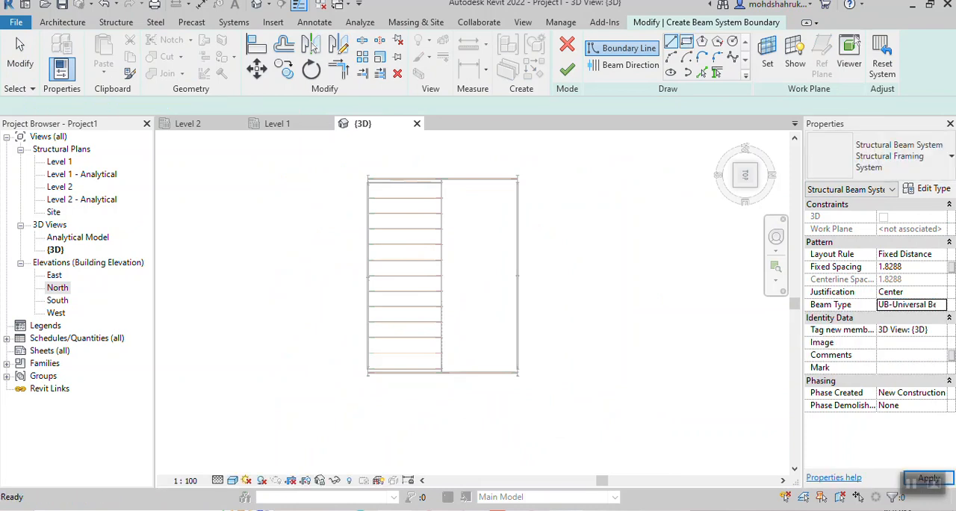
- Sketch a rectangular boundary from the ridge beam's end to the diagonally opposite outer frame corner, covering the open slope, and finish the beam system
{"action": "scroll", "coordinate": [437, 284], "scroll_direction": "up", "scroll_amount": 6}
{"action": "scroll", "coordinate": [447, 279], "scroll_direction": "up", "scroll_amount": 7}
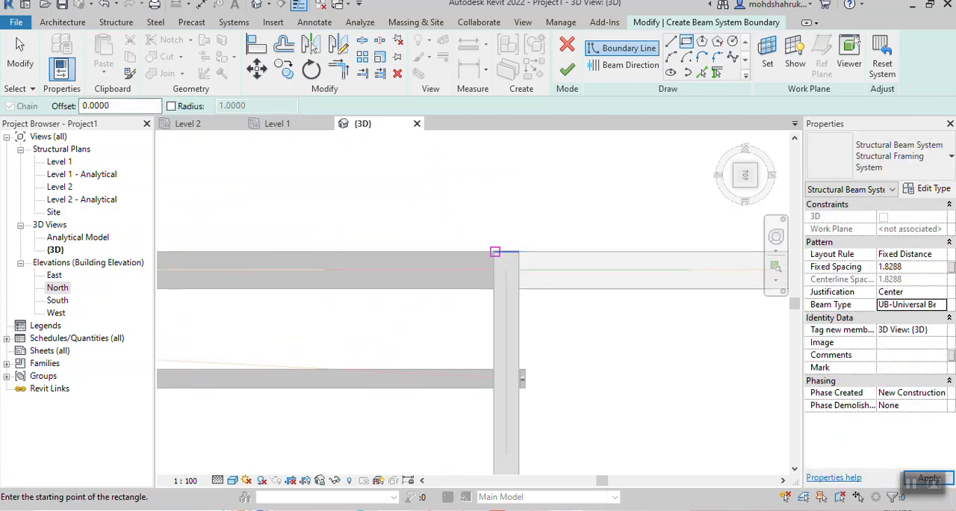
{"action": "left_click", "coordinate": [494, 252]}
{"action": "scroll", "coordinate": [612, 387], "scroll_direction": "down", "scroll_amount": 3}
{"action": "middle_click_drag", "start_coordinate": [659, 397], "coordinate": [479, 168]}
{"action": "scroll", "coordinate": [583, 378], "scroll_direction": "down", "scroll_amount": 7}
{"action": "middle_click_drag", "start_coordinate": [656, 414], "coordinate": [529, 176]}
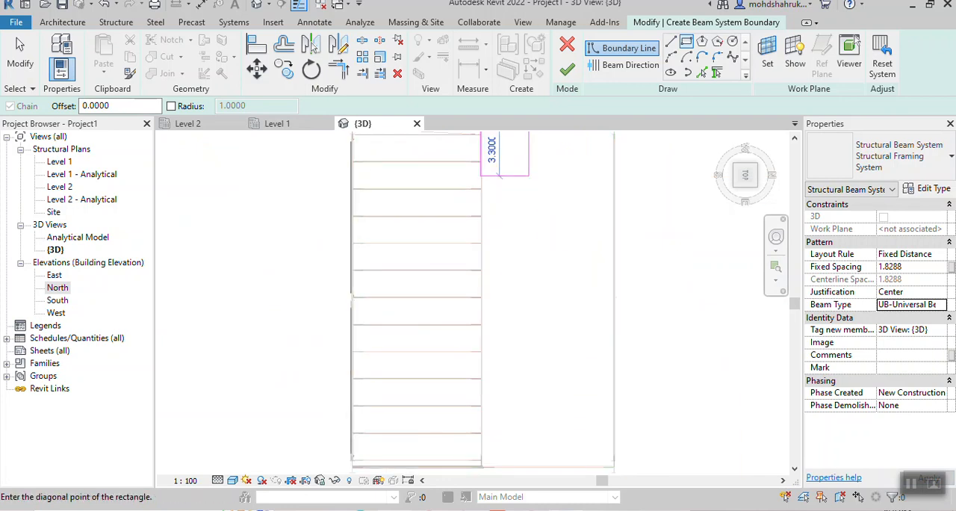
{"action": "middle_click_drag", "start_coordinate": [612, 457], "coordinate": [591, 289]}
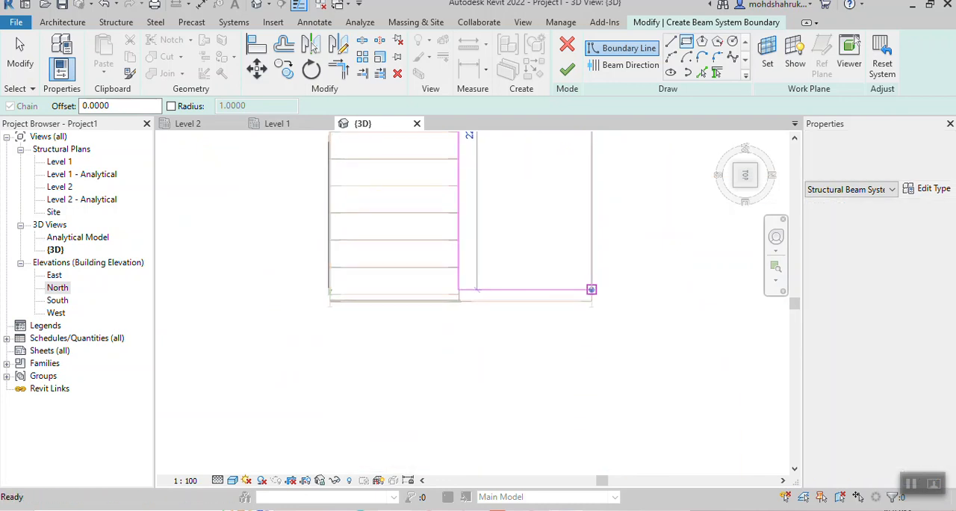
{"action": "scroll", "coordinate": [591, 293], "scroll_direction": "up", "scroll_amount": 2}
{"action": "scroll", "coordinate": [589, 302], "scroll_direction": "up", "scroll_amount": 2}
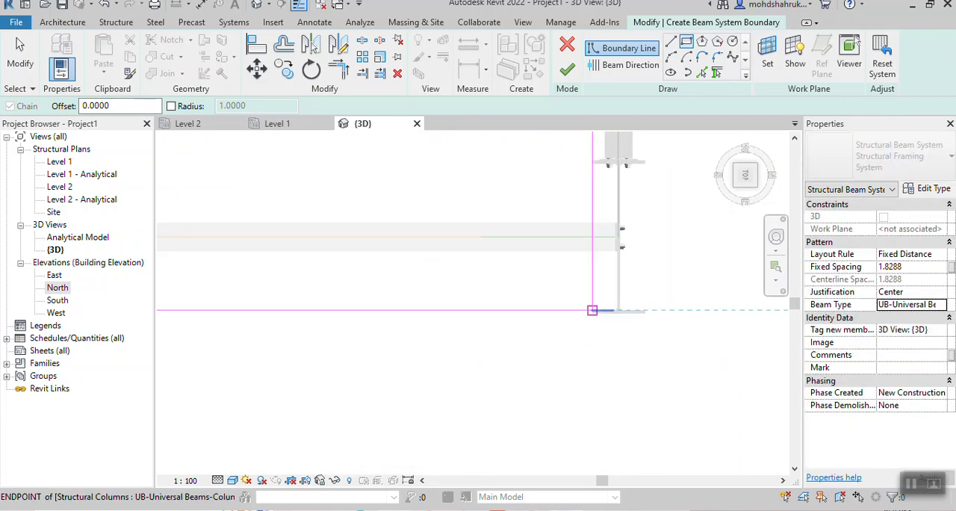
{"action": "scroll", "coordinate": [592, 310], "scroll_direction": "up", "scroll_amount": 2}
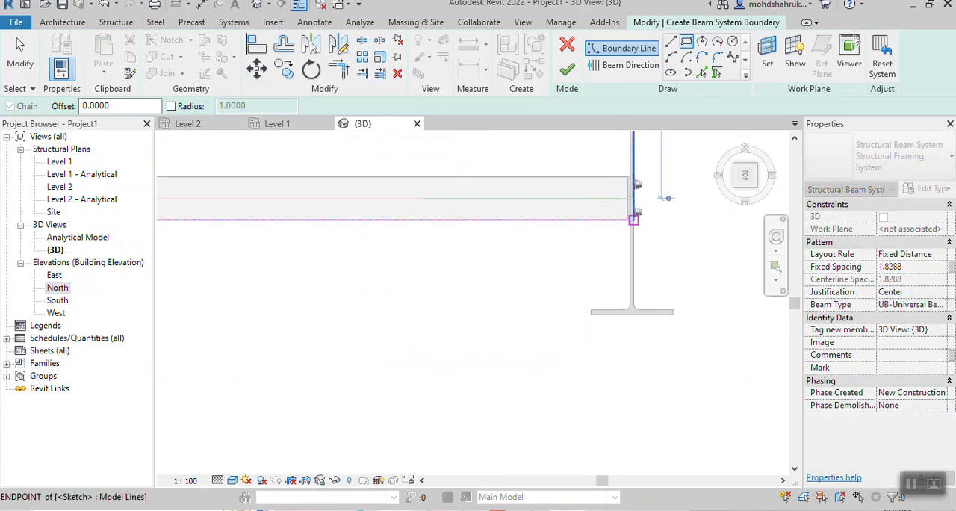
{"action": "left_click", "coordinate": [567, 70]}
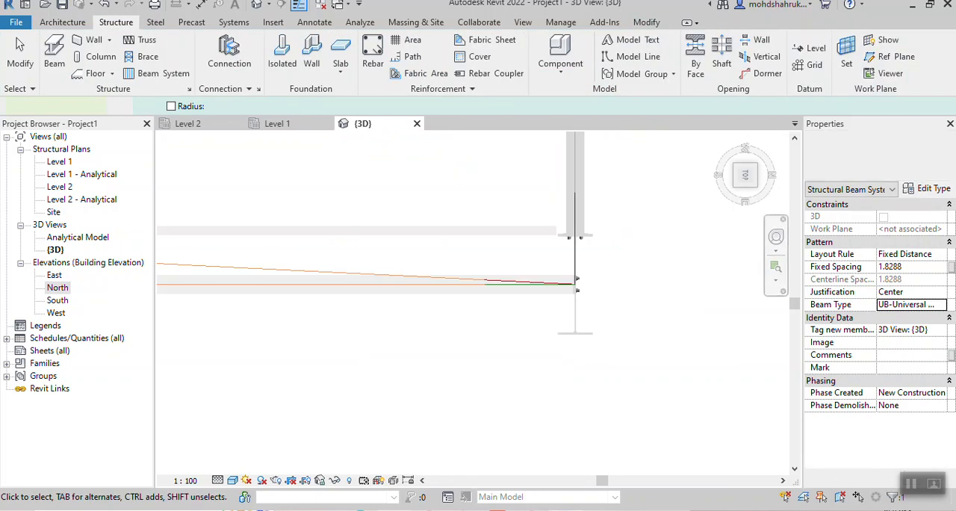
- Examine the beam systems in 3D at the eaves corner of the braced bay and at the apex haunch
{"action": "left_click", "coordinate": [591, 363]}
{"action": "scroll", "coordinate": [590, 363], "scroll_direction": "down", "scroll_amount": 3}
{"action": "middle_click_drag", "start_coordinate": [591, 363], "coordinate": [635, 335], "text": "shift"}
{"action": "scroll", "coordinate": [614, 419], "scroll_direction": "down", "scroll_amount": 2}
{"action": "scroll", "coordinate": [666, 365], "scroll_direction": "down", "scroll_amount": 1}
{"action": "middle_click_drag", "start_coordinate": [484, 297], "coordinate": [651, 290], "text": "shift"}
{"action": "scroll", "coordinate": [602, 403], "scroll_direction": "up", "scroll_amount": 5}
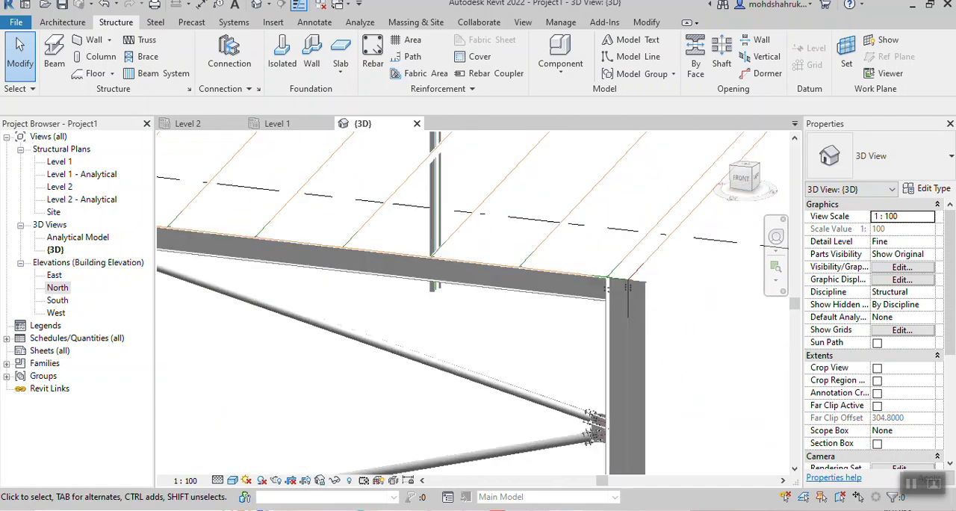
{"action": "scroll", "coordinate": [705, 372], "scroll_direction": "down", "scroll_amount": 5}
{"action": "middle_click_drag", "start_coordinate": [706, 373], "coordinate": [545, 381], "text": "shift"}
{"action": "middle_click_drag", "start_coordinate": [493, 299], "coordinate": [574, 290], "text": "shift"}
{"action": "scroll", "coordinate": [574, 289], "scroll_direction": "up", "scroll_amount": 2}
{"action": "scroll", "coordinate": [572, 273], "scroll_direction": "up", "scroll_amount": 2}
{"action": "scroll", "coordinate": [557, 250], "scroll_direction": "up", "scroll_amount": 2}
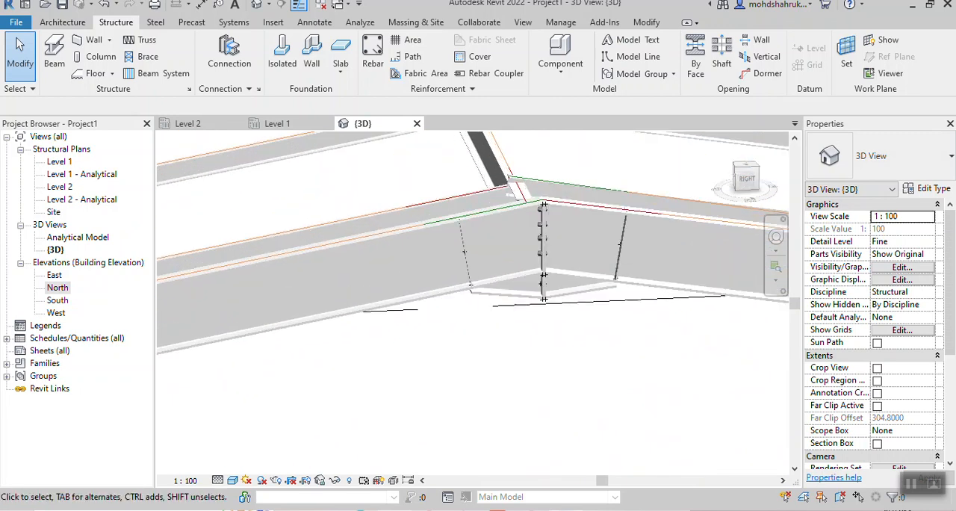